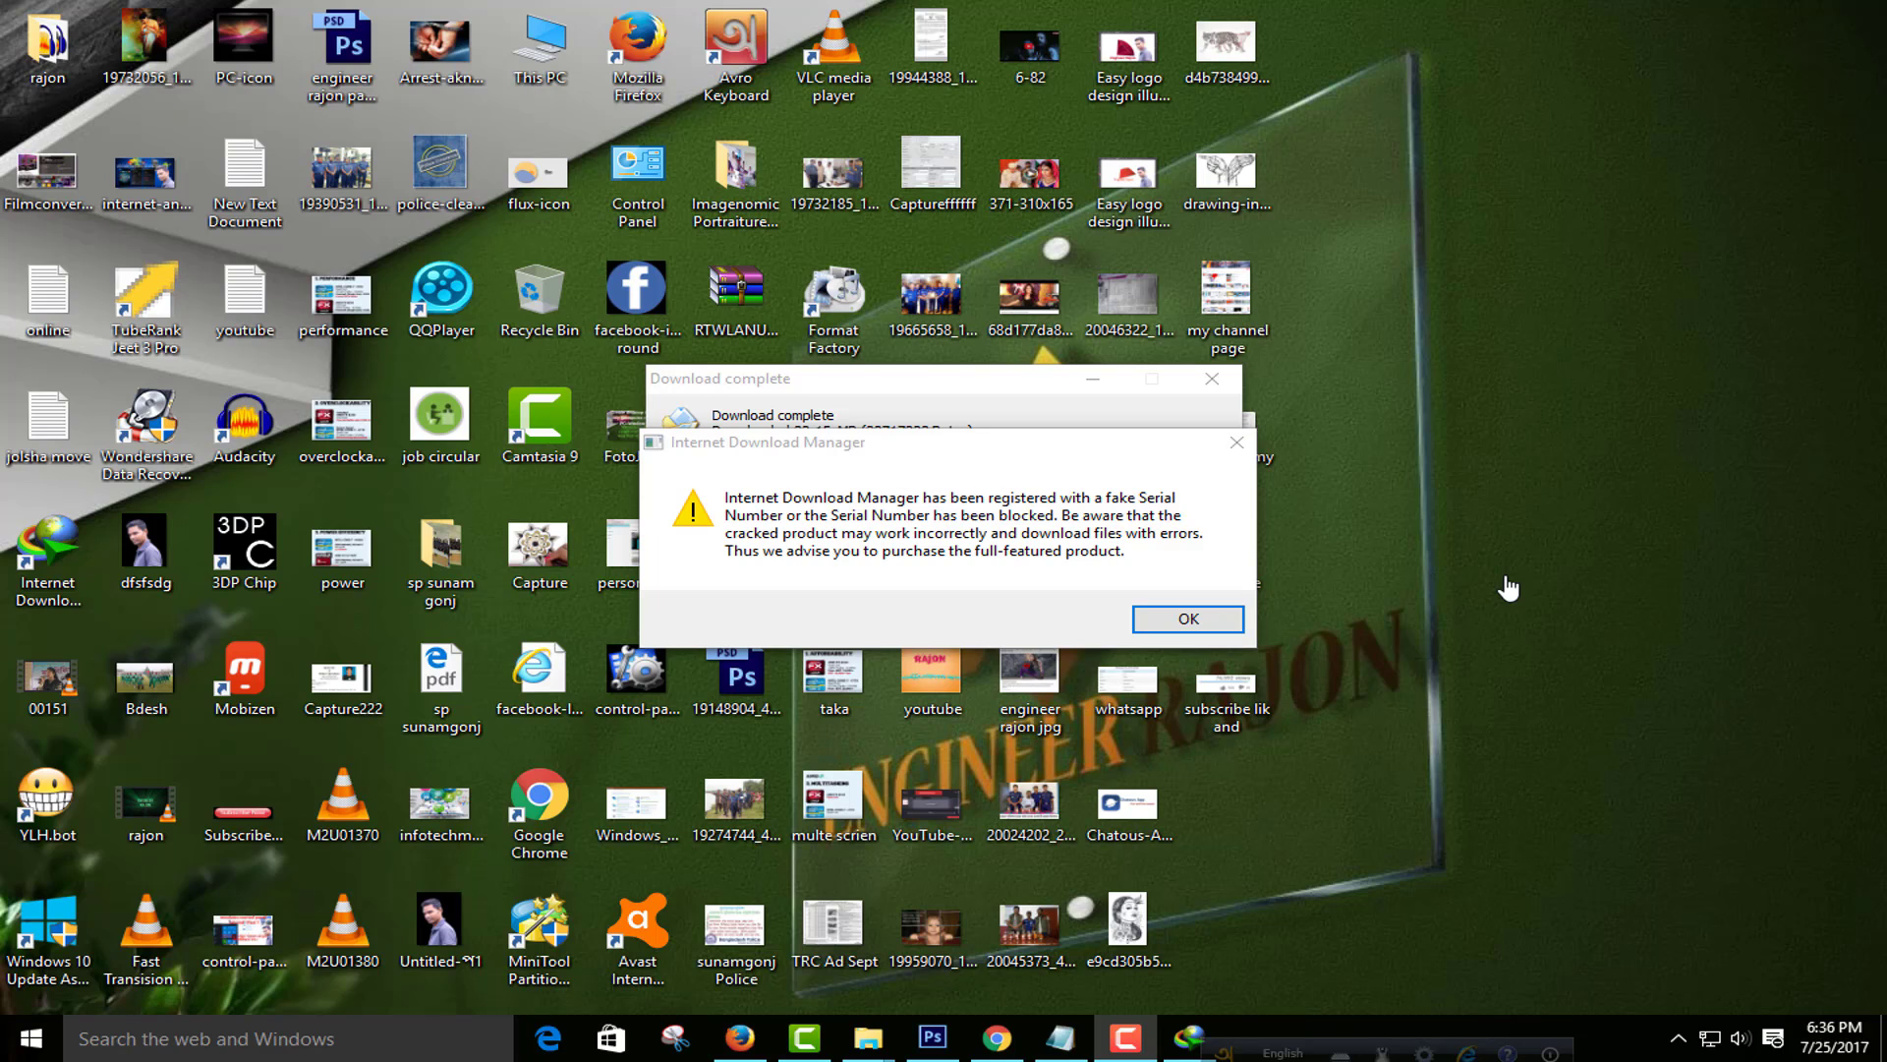
# Step: Dismiss the Internet Download Manager warning and the Download complete window
pyautogui.click(1237, 442)
pyautogui.click(1212, 379)
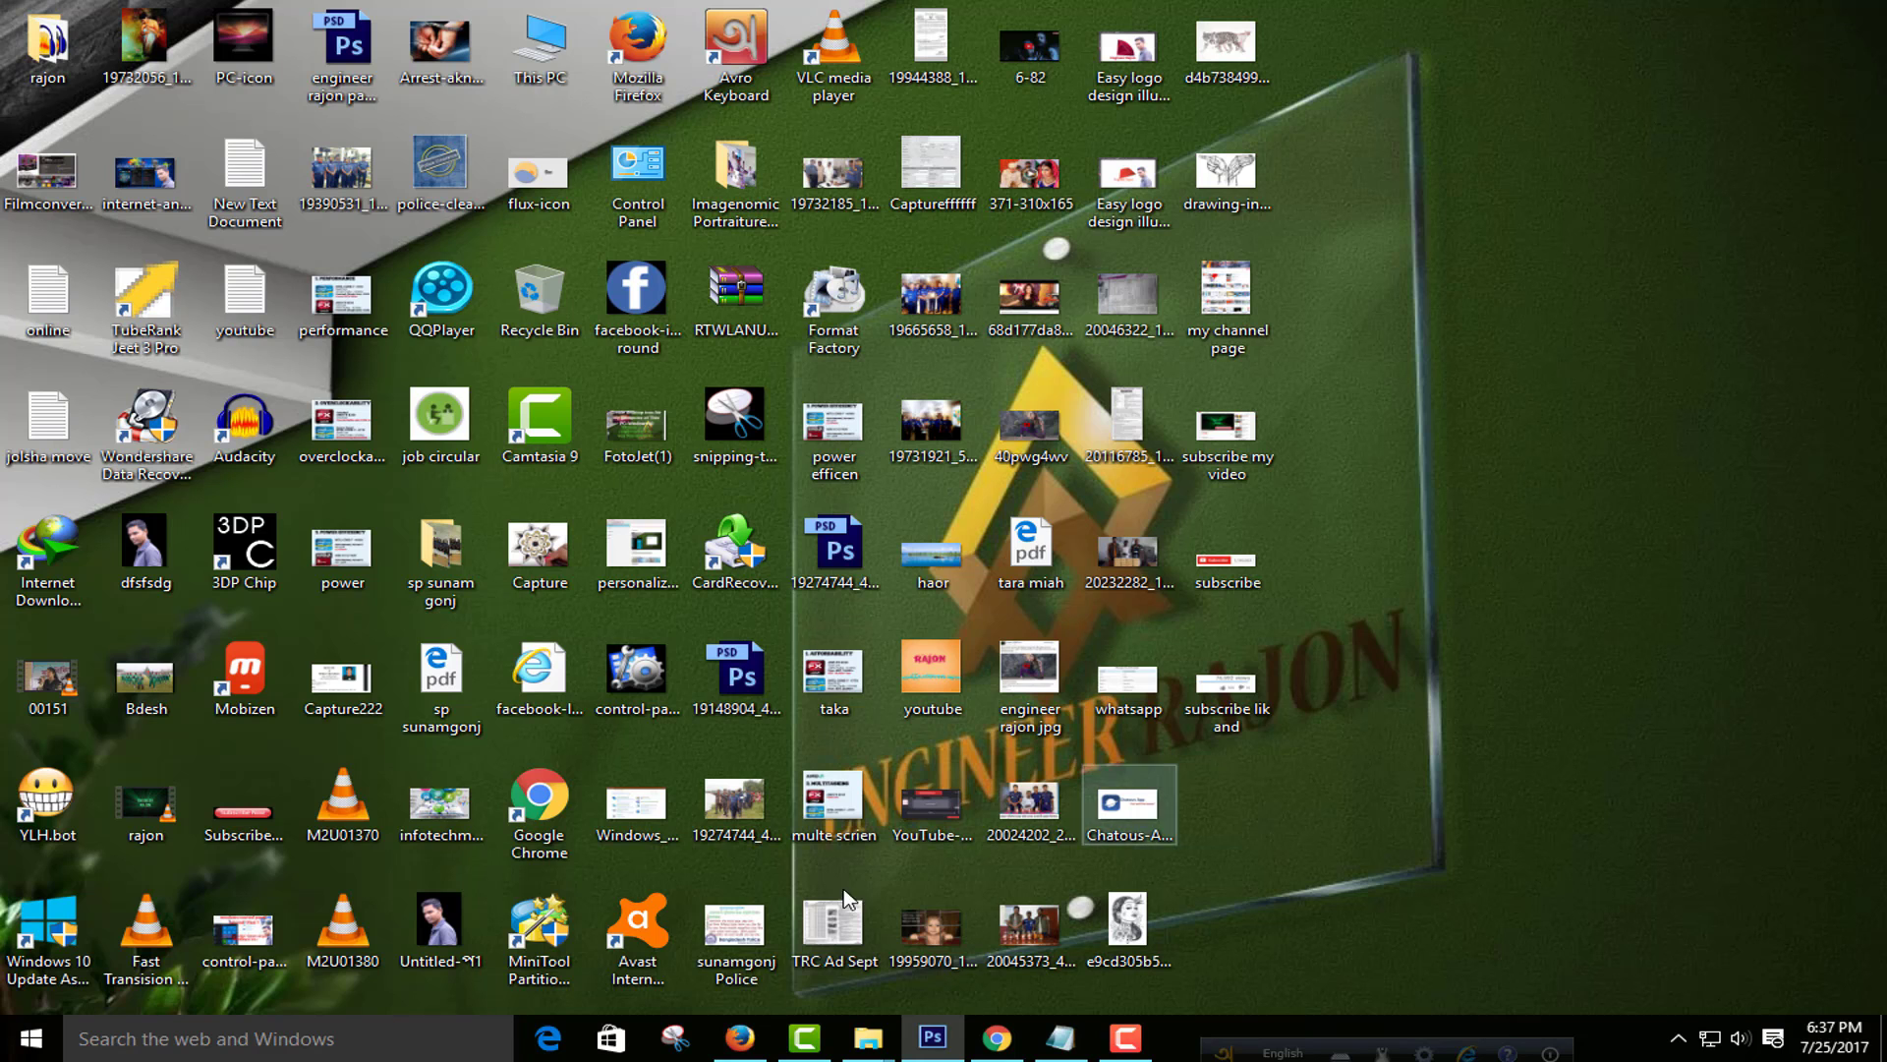
# Step: Browse the Google Images tabs in Firefox, then return to Engineer-Rajon-image.png in Photoshop
pyautogui.click(732, 1052)
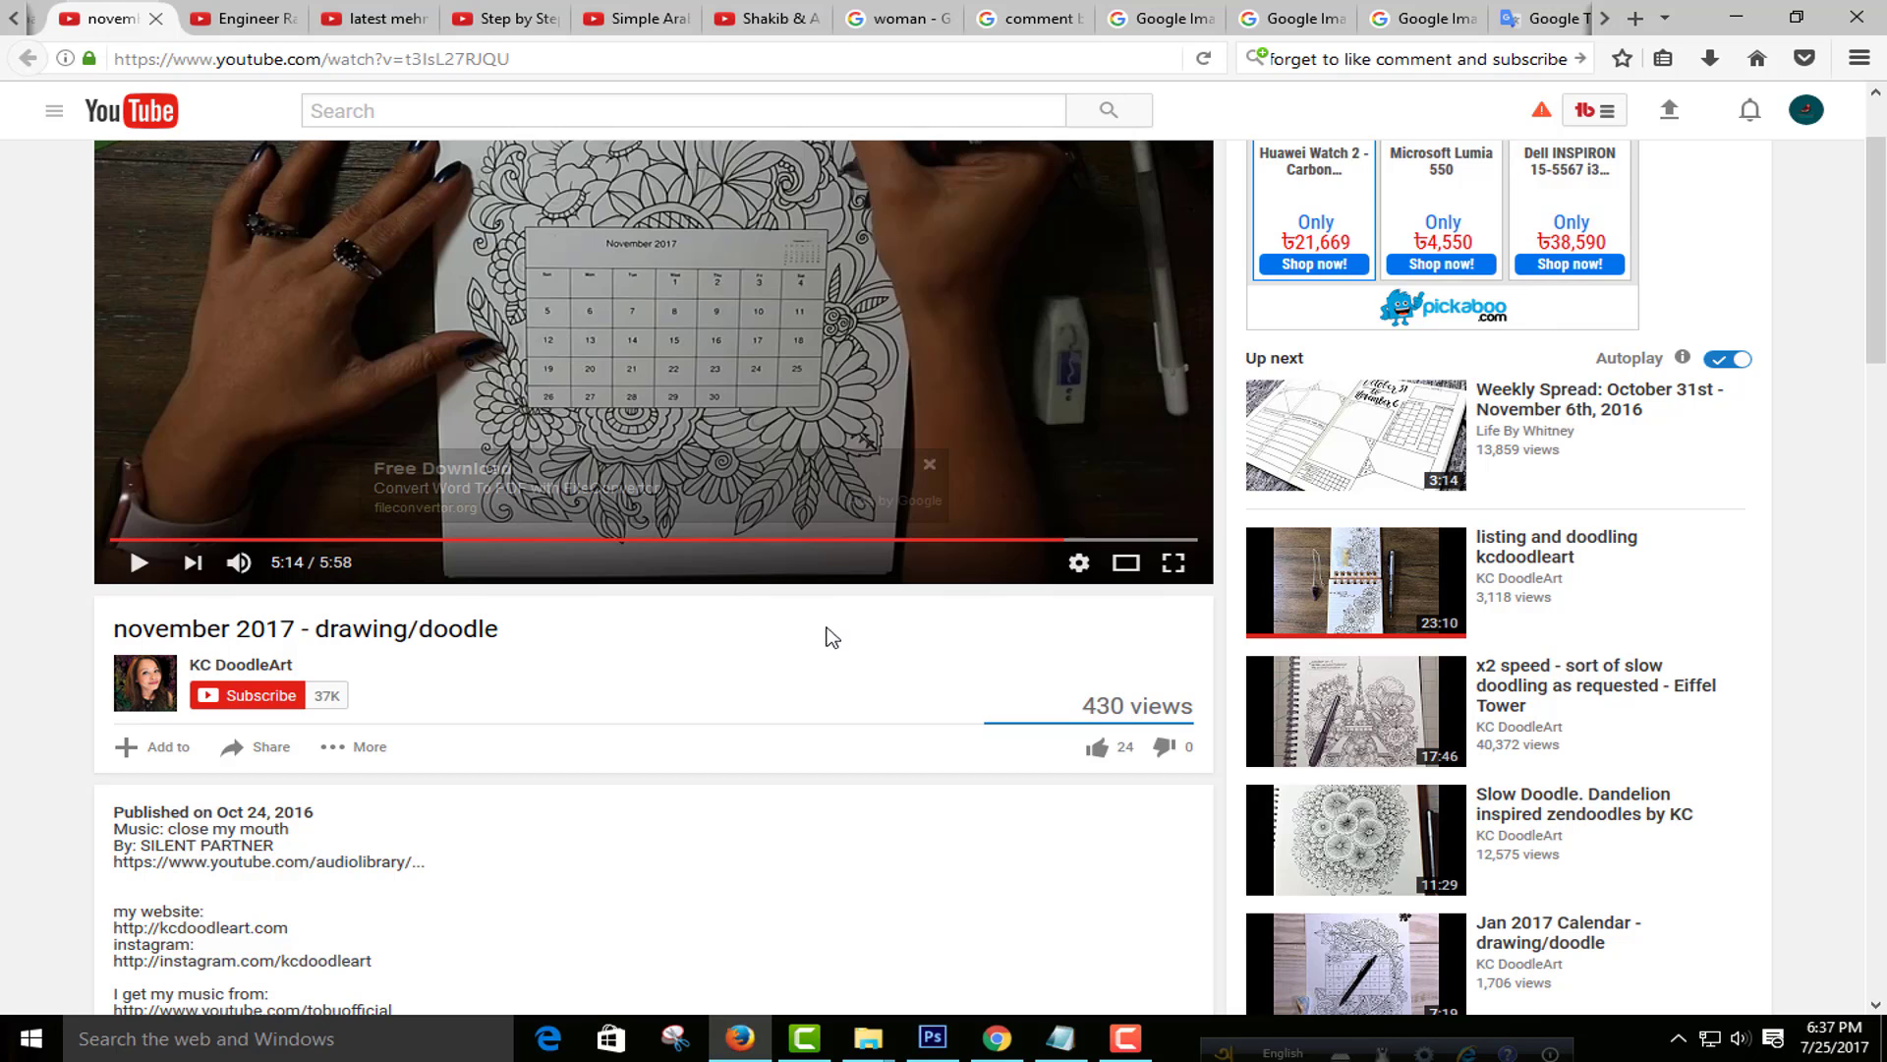
pyautogui.scroll(3, 831, 632)
pyautogui.click(1416, 17)
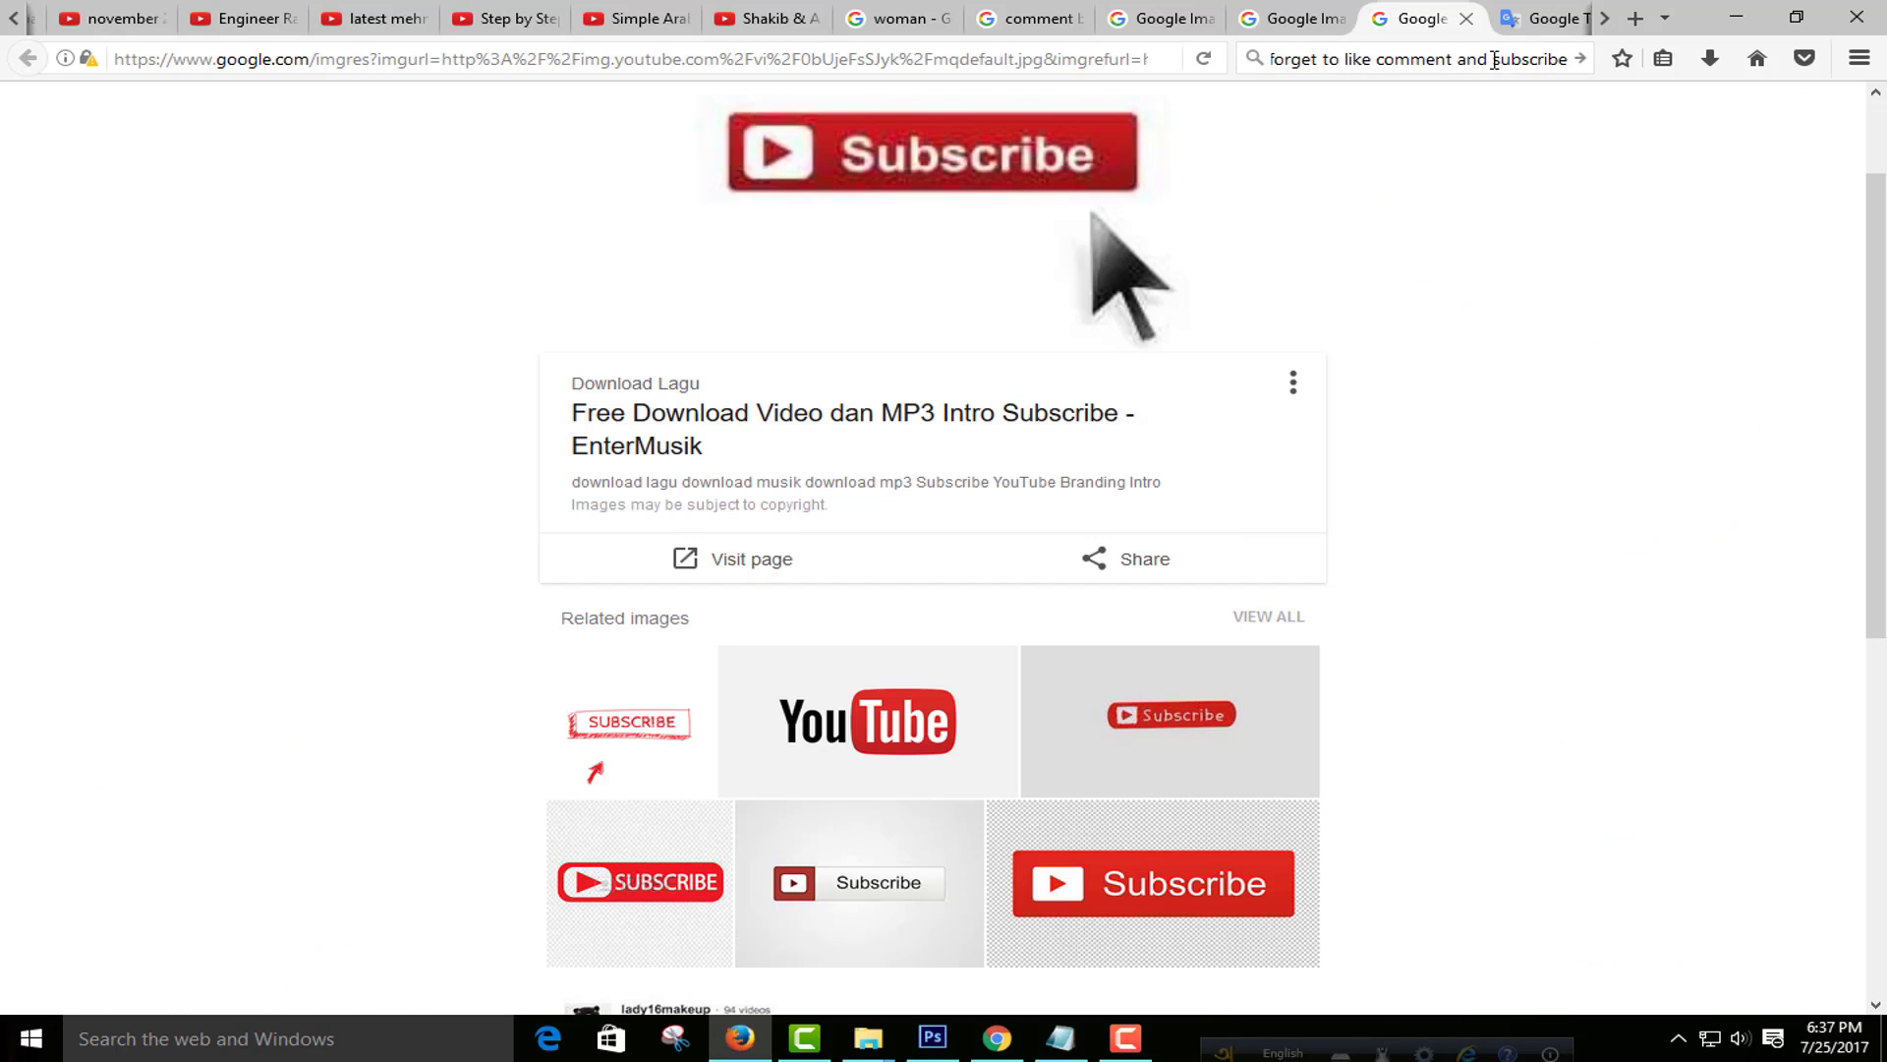
pyautogui.click(1534, 19)
pyautogui.click(1118, 17)
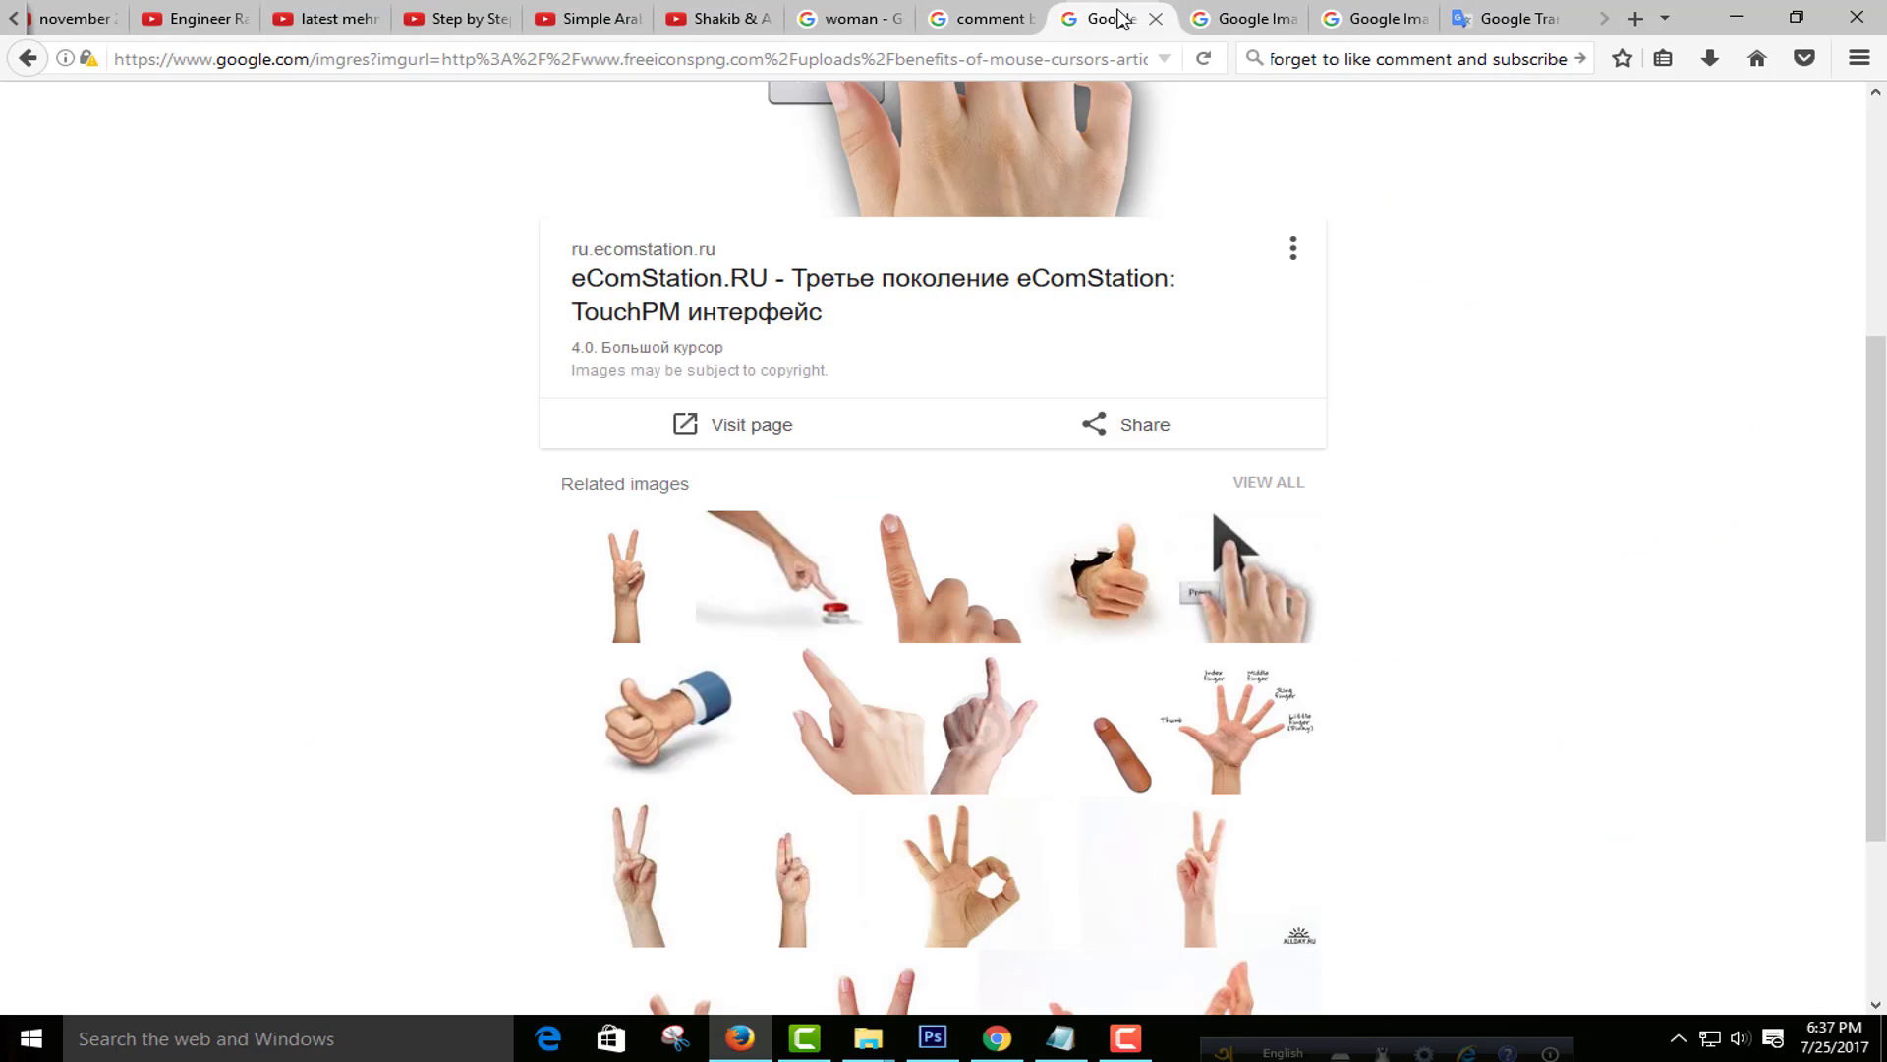
pyautogui.click(1003, 20)
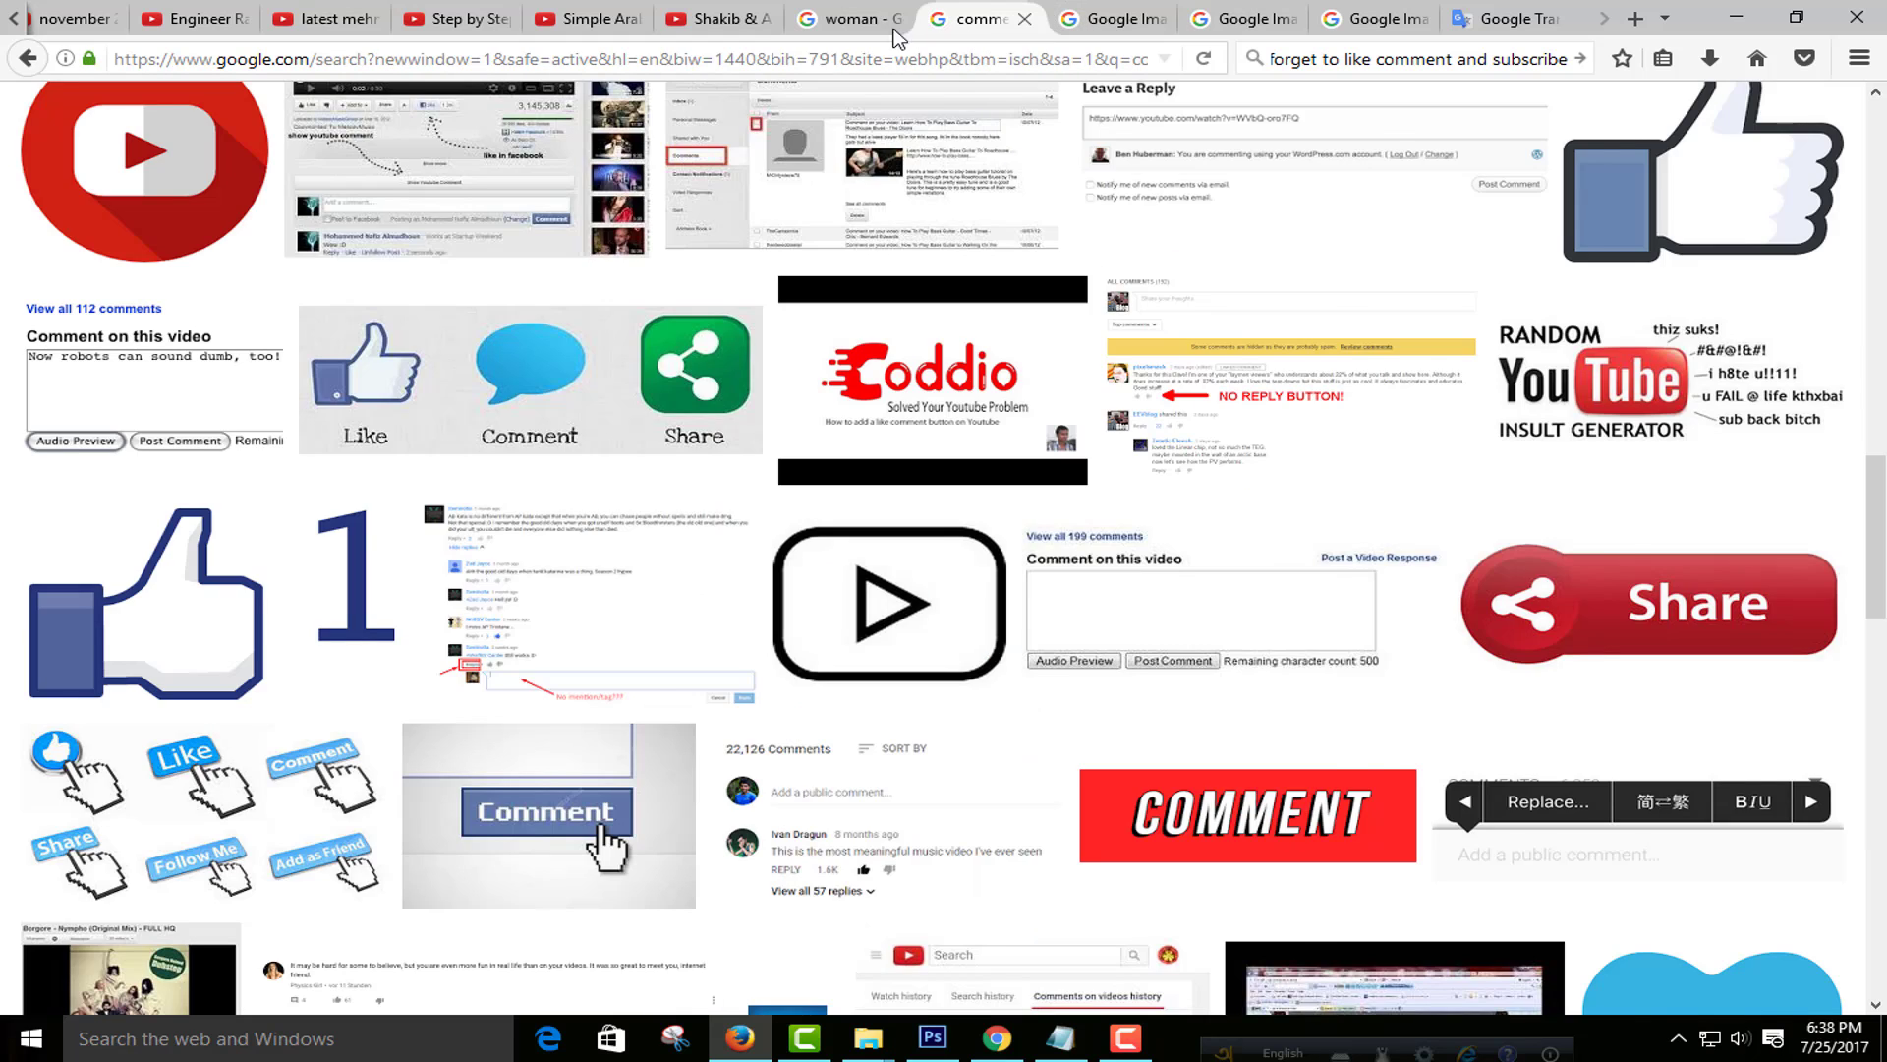
pyautogui.click(845, 17)
pyautogui.scroll(5, 1097, 371)
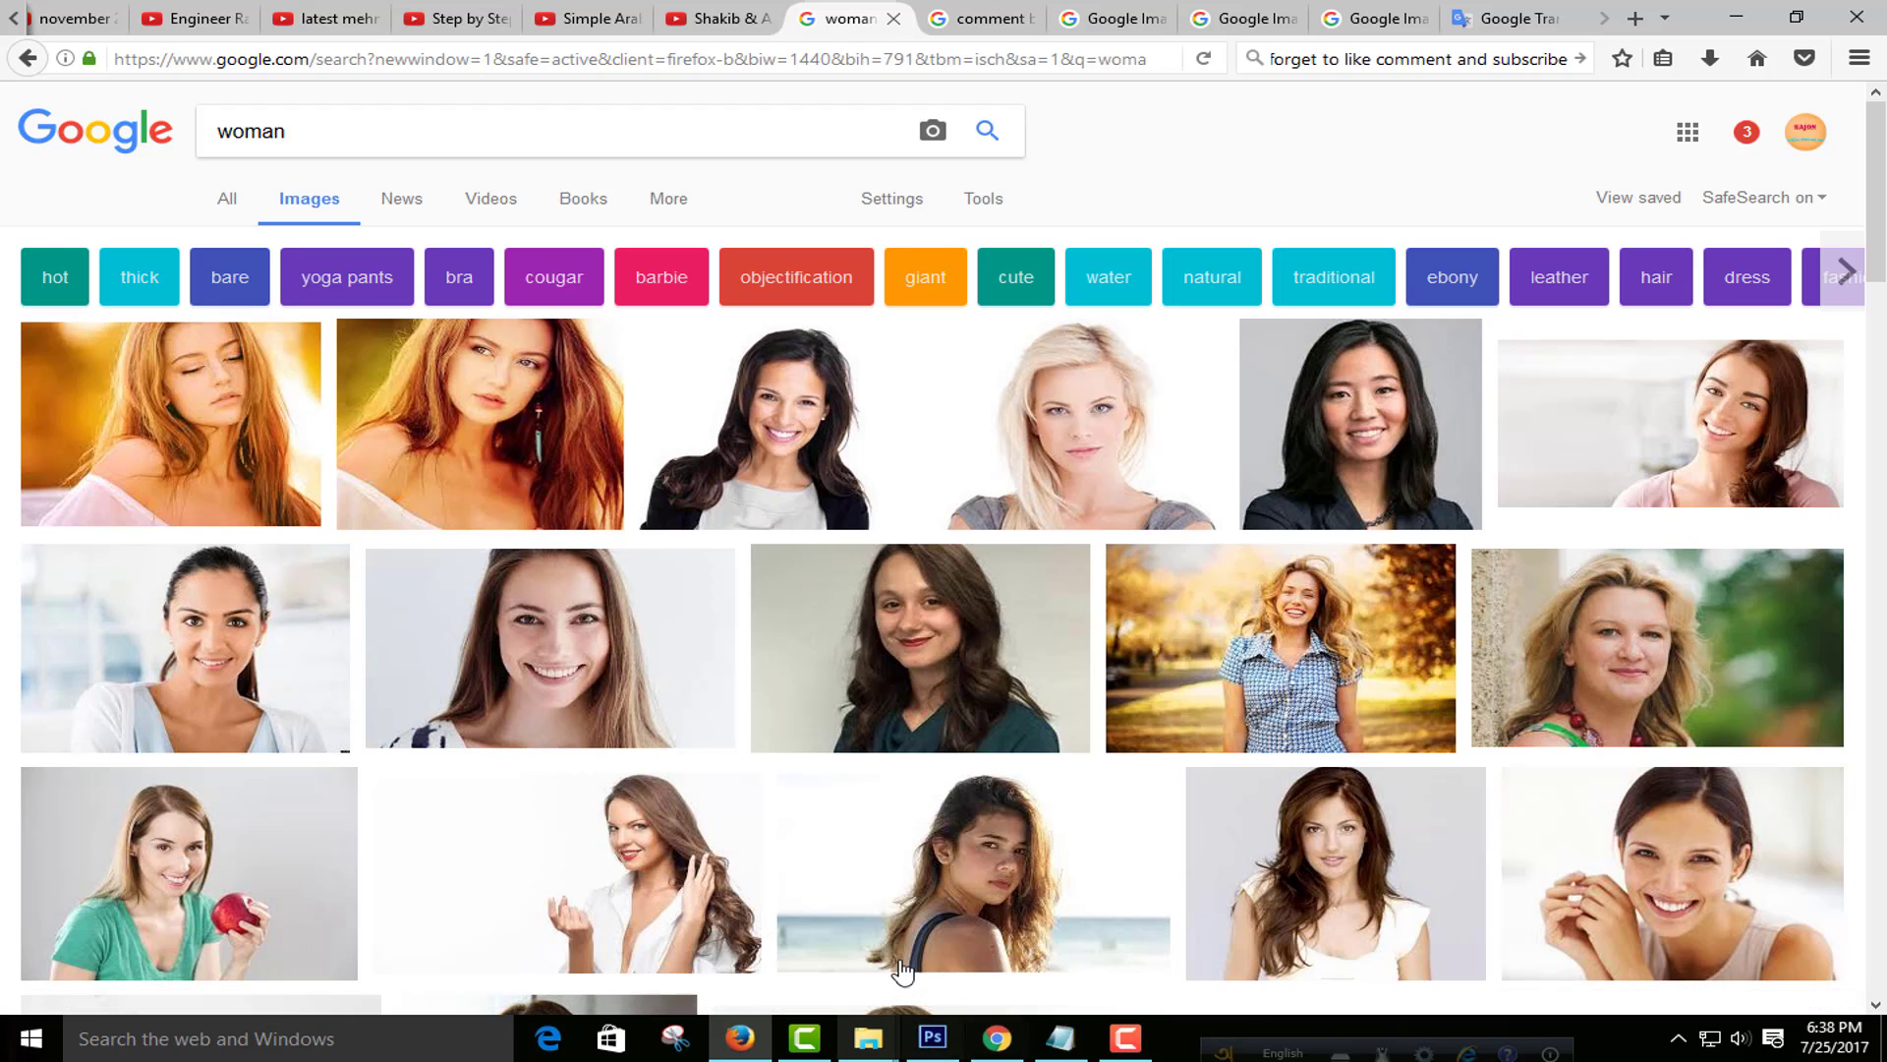
pyautogui.click(925, 1039)
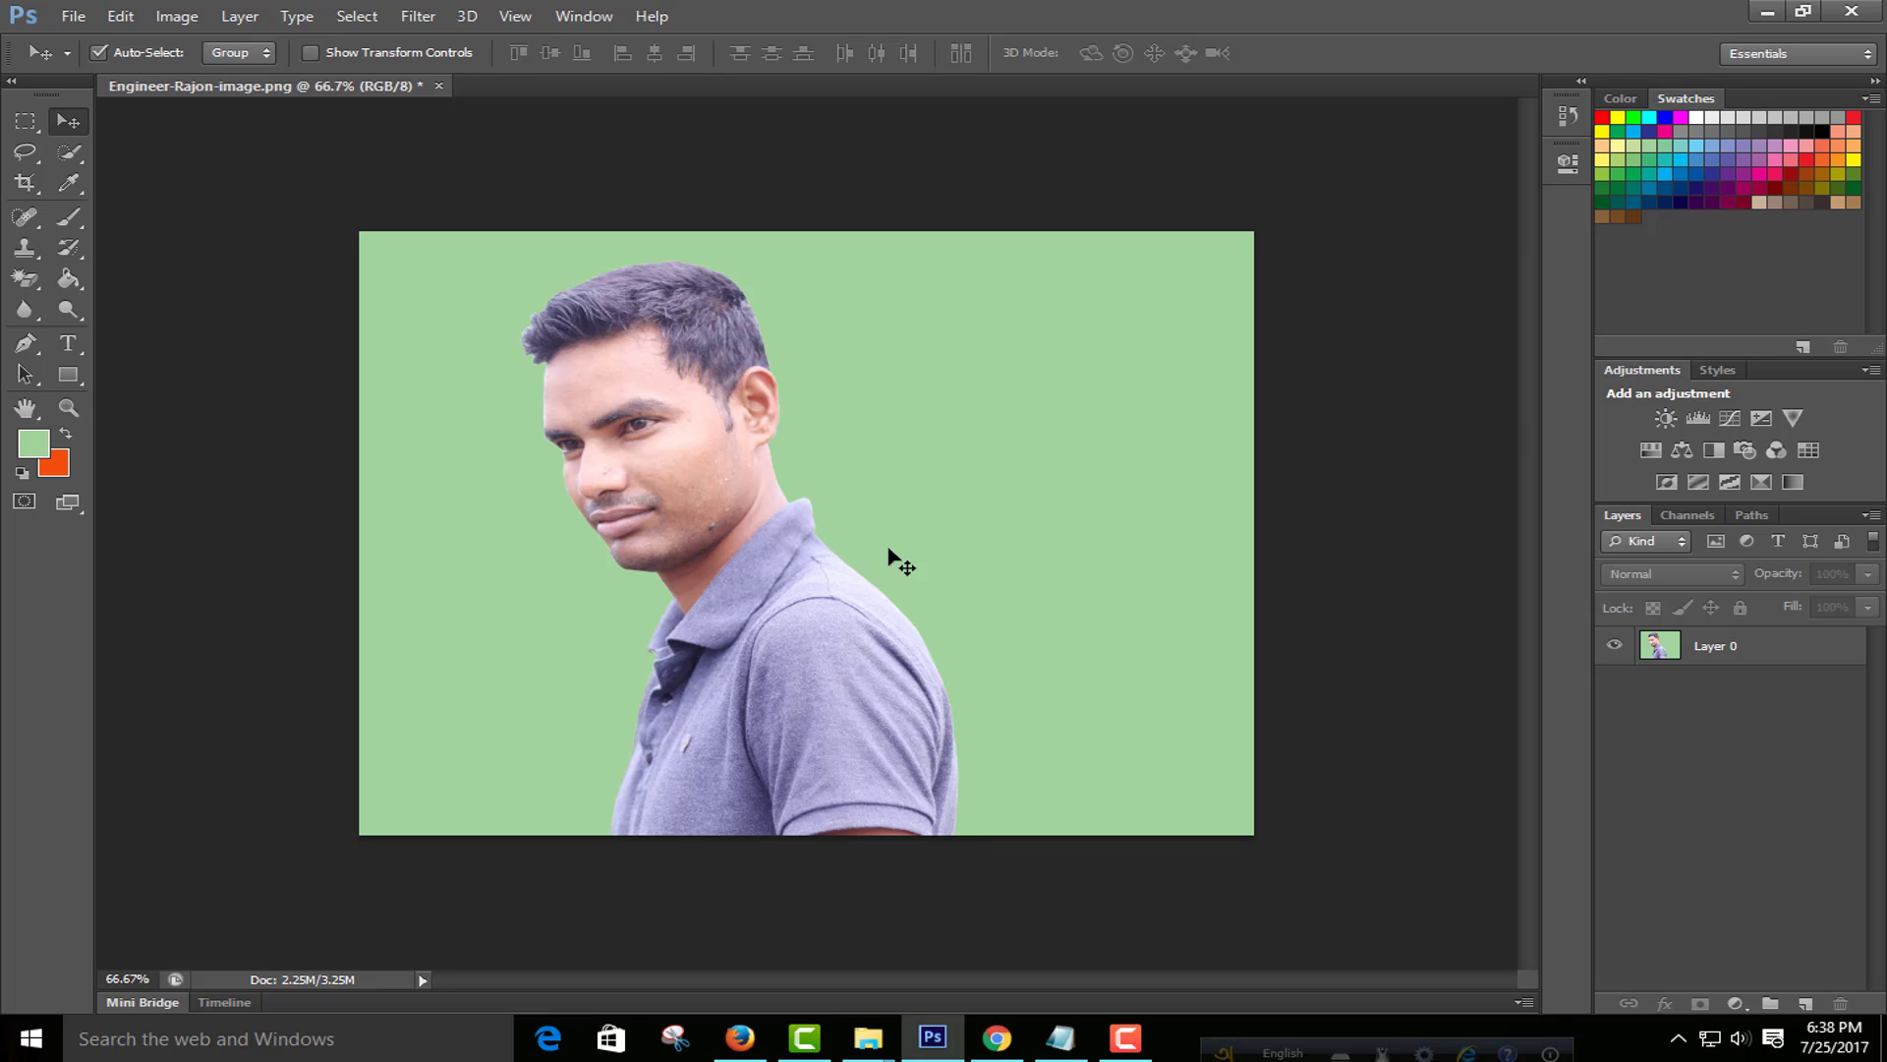
pyautogui.click(1667, 516)
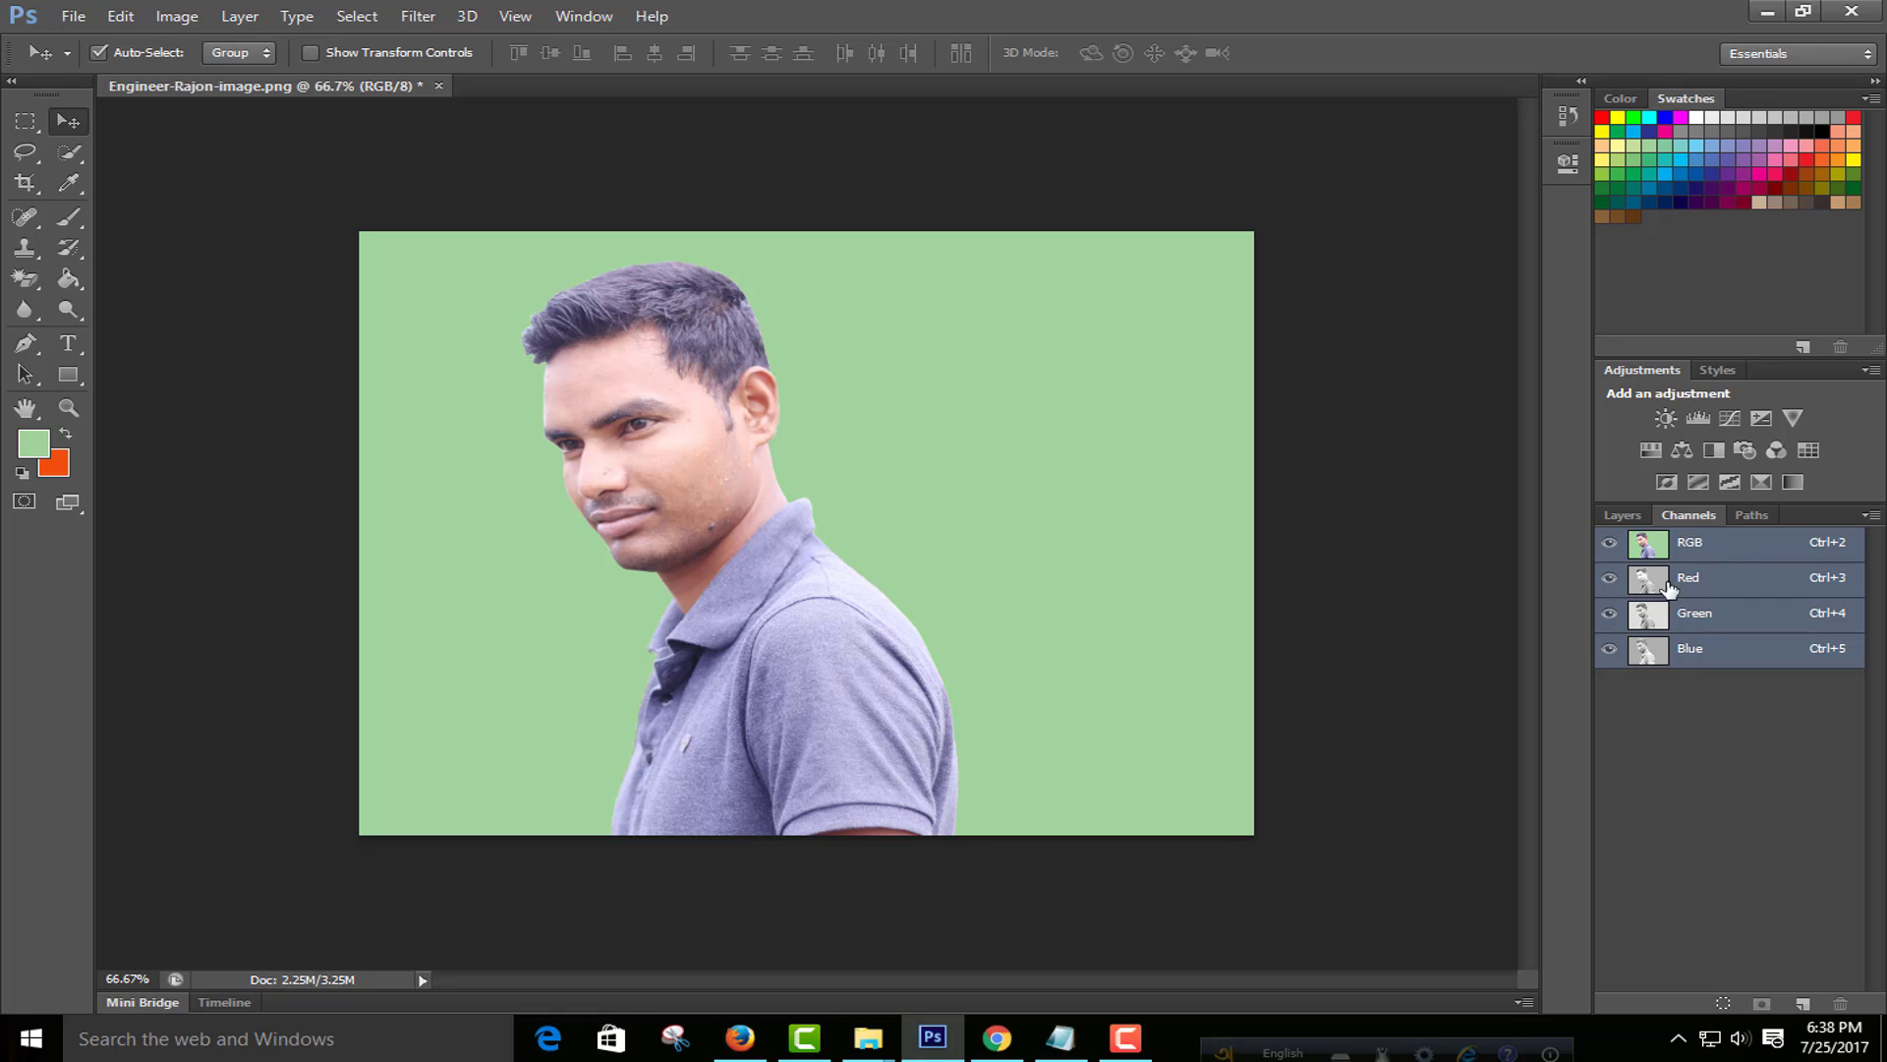
pyautogui.click(1619, 517)
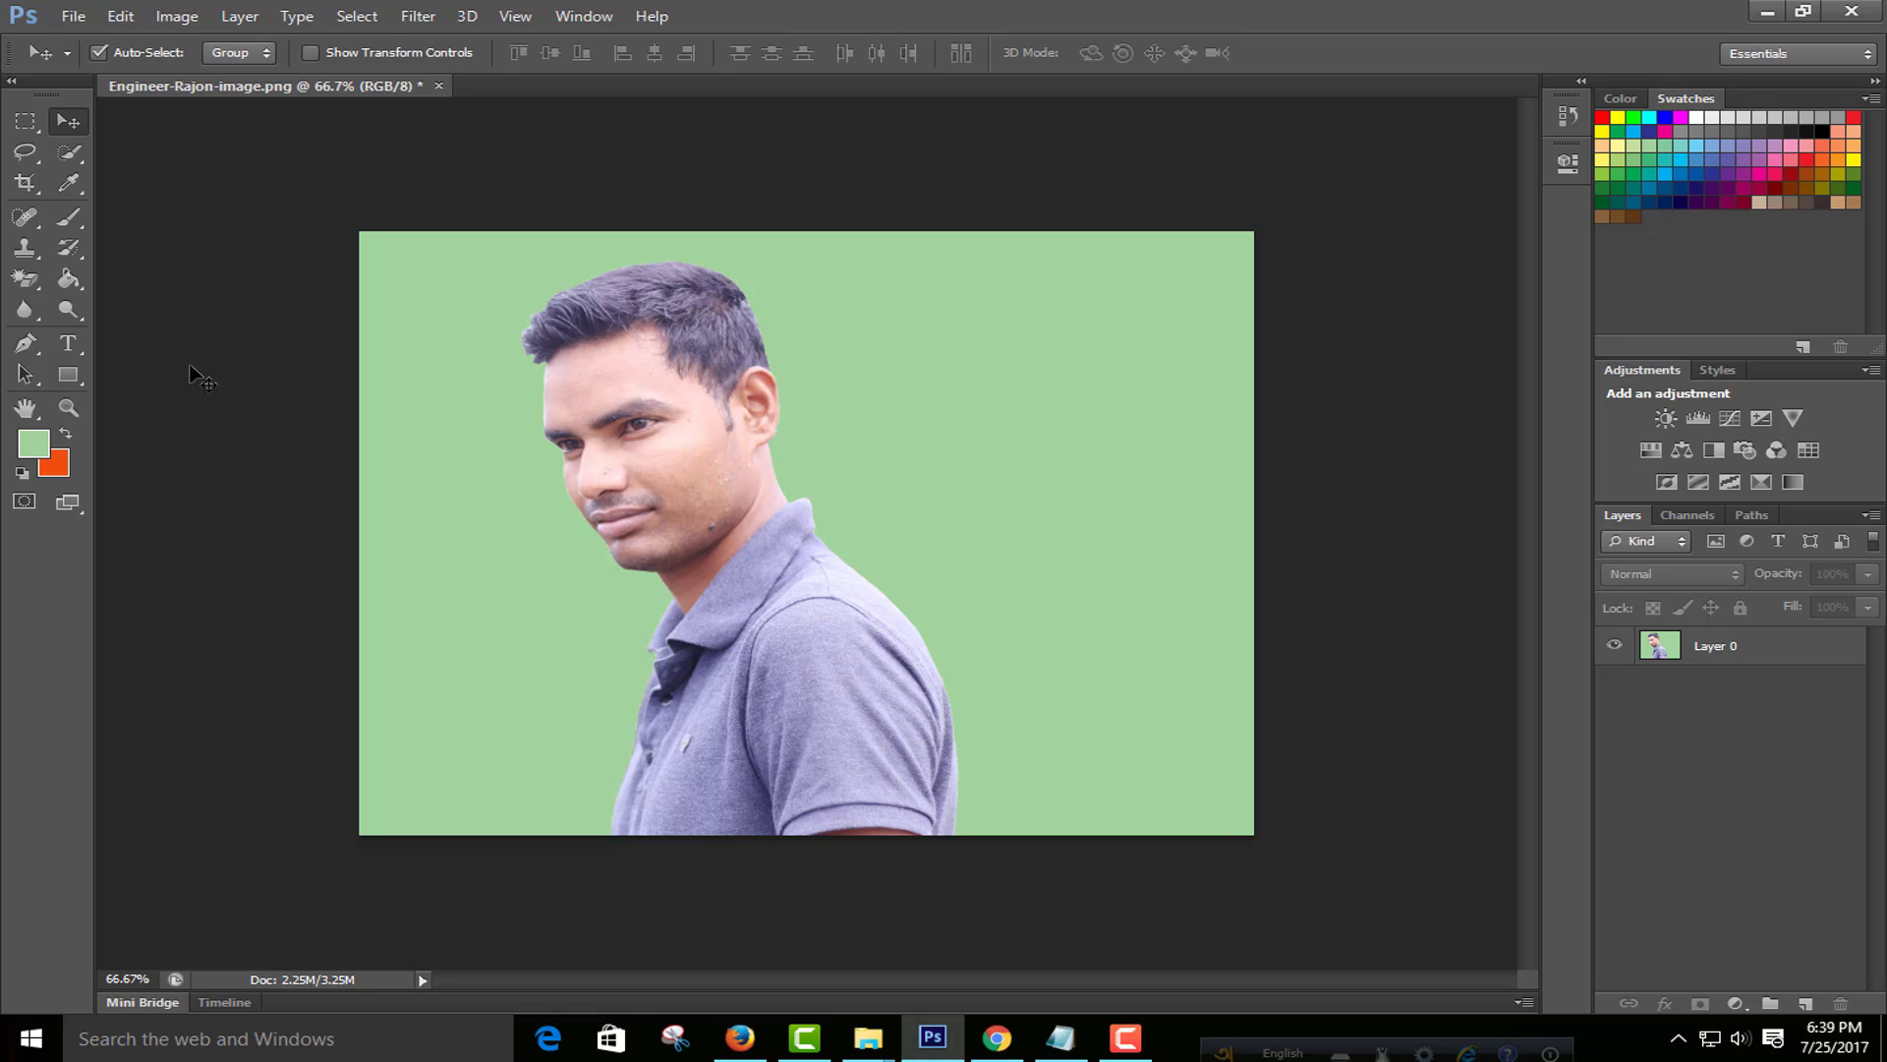
pyautogui.click(69, 152)
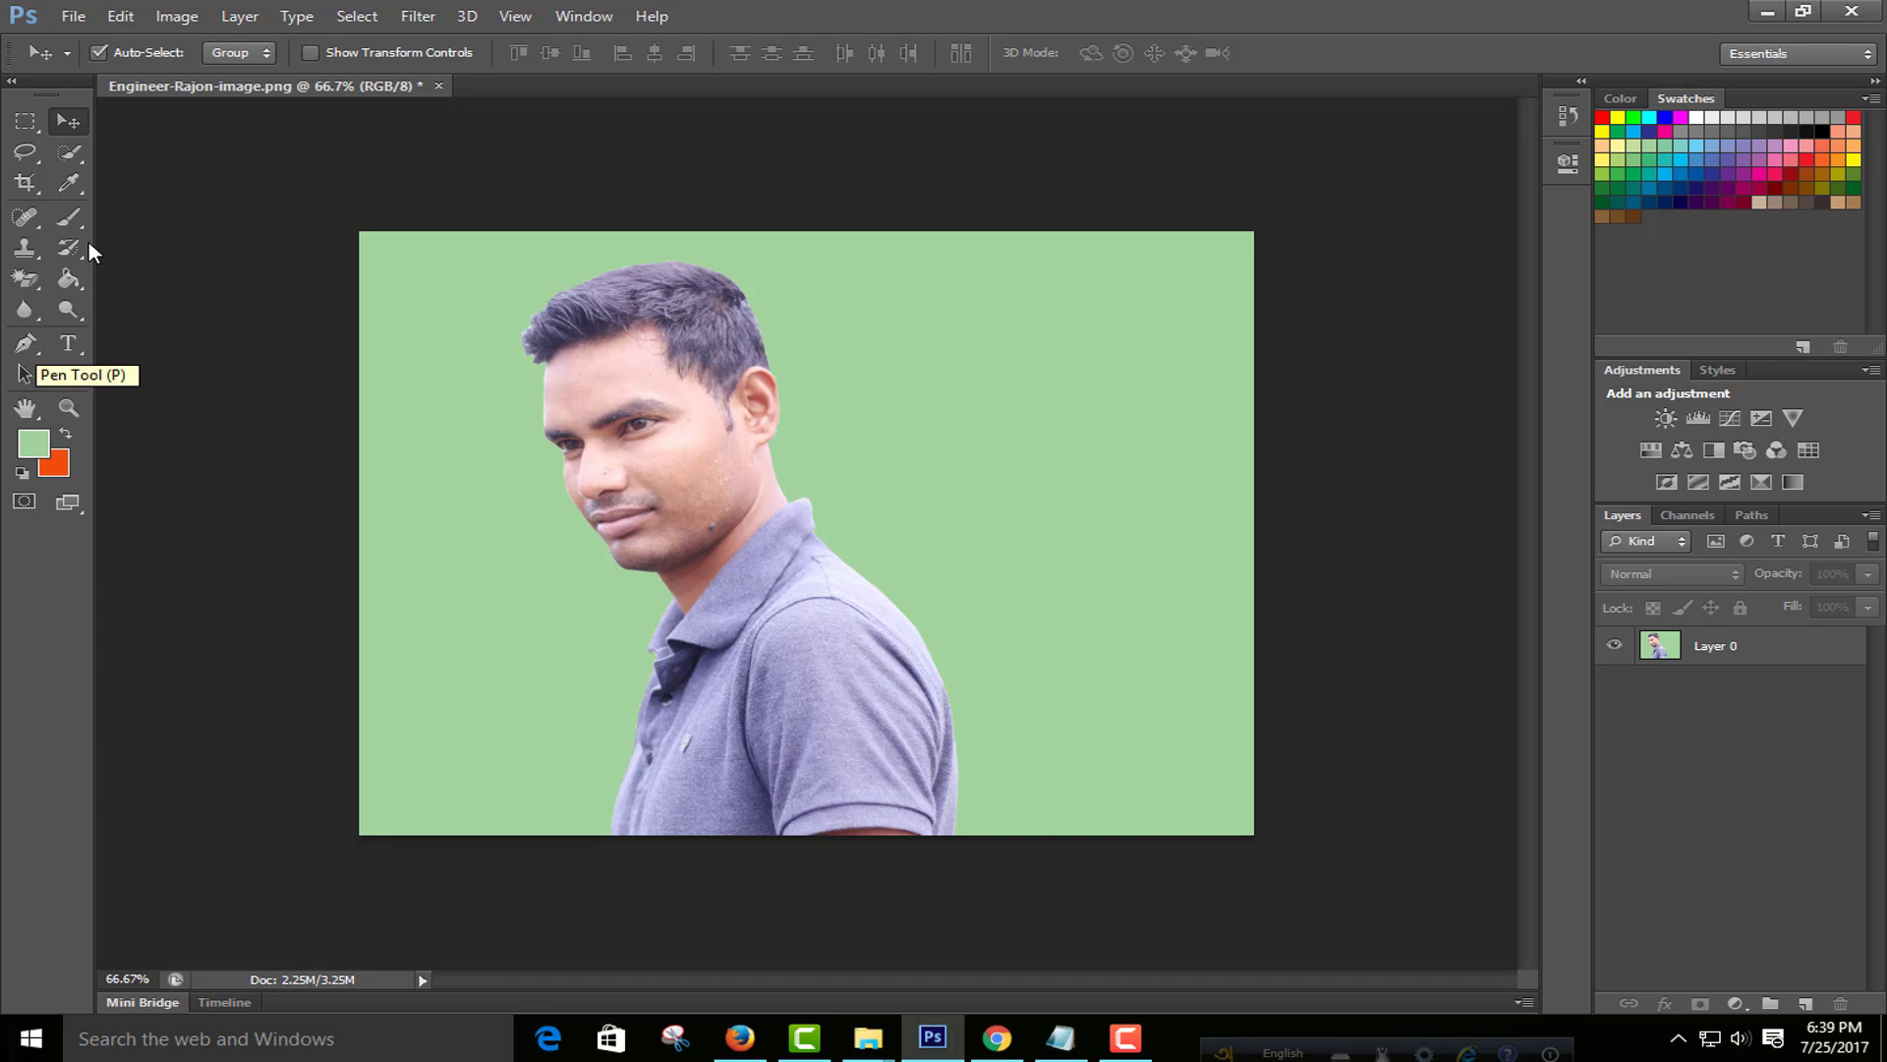
# Step: Try a rectangular marquee around the man, deselect, and duplicate Layer 0 as Layer 0 copy
pyautogui.click(28, 121)
pyautogui.moveTo(471, 251); pyautogui.dragTo(988, 865)
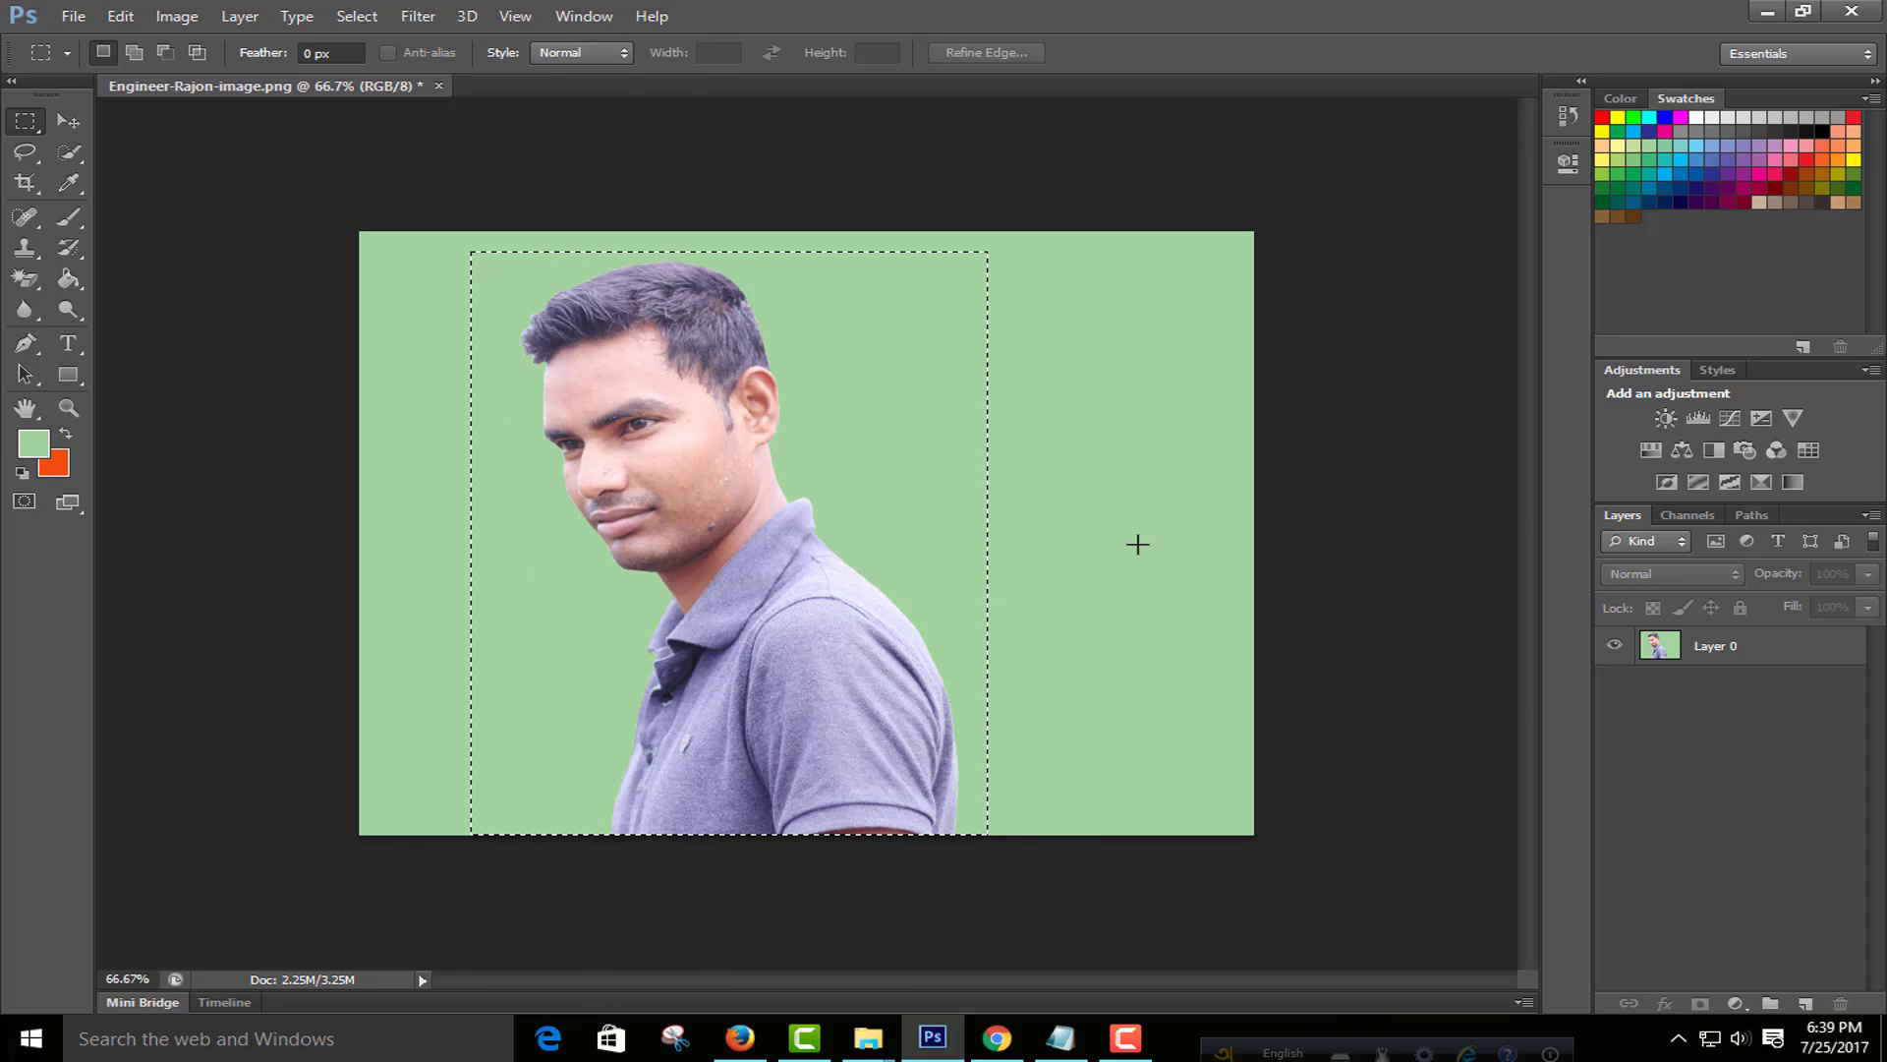
pyautogui.click(907, 451)
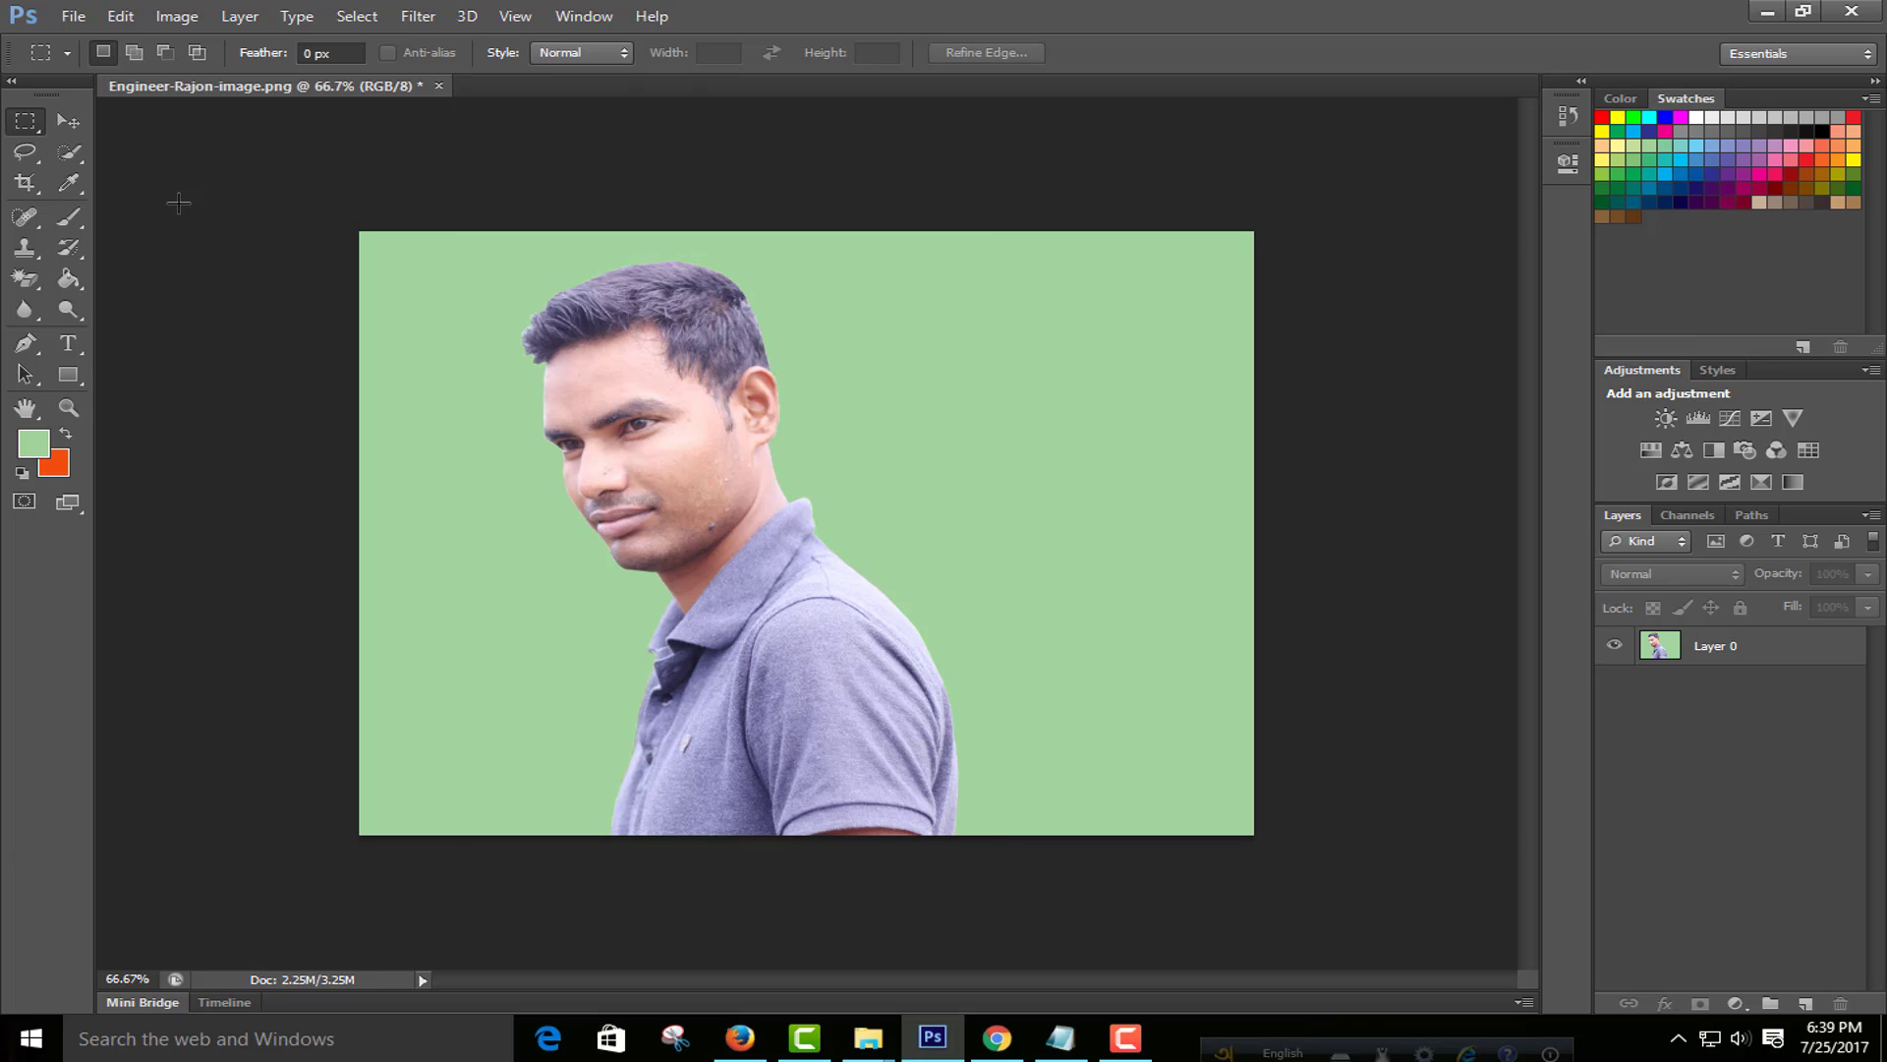
pyautogui.rightClick(27, 122)
pyautogui.moveTo(471, 256); pyautogui.dragTo(985, 837)
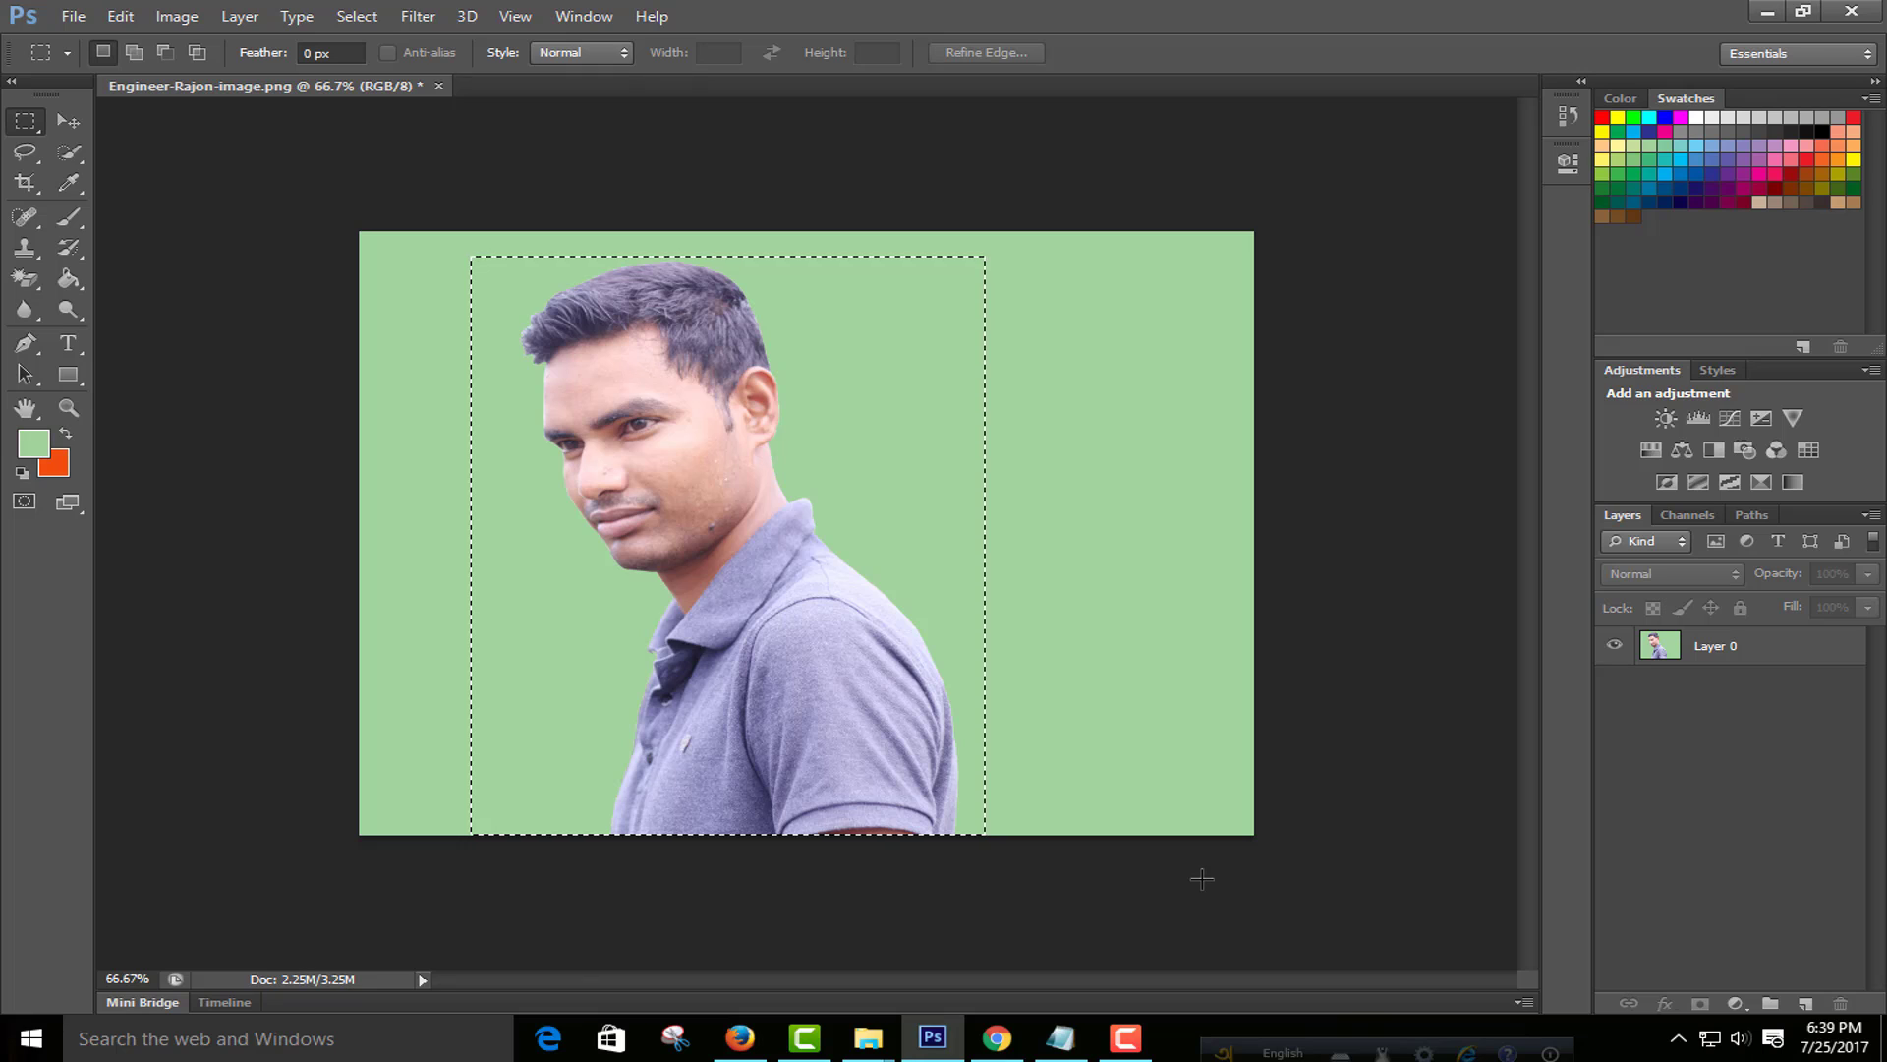
pyautogui.moveTo(757, 650); pyautogui.dragTo(752, 649)
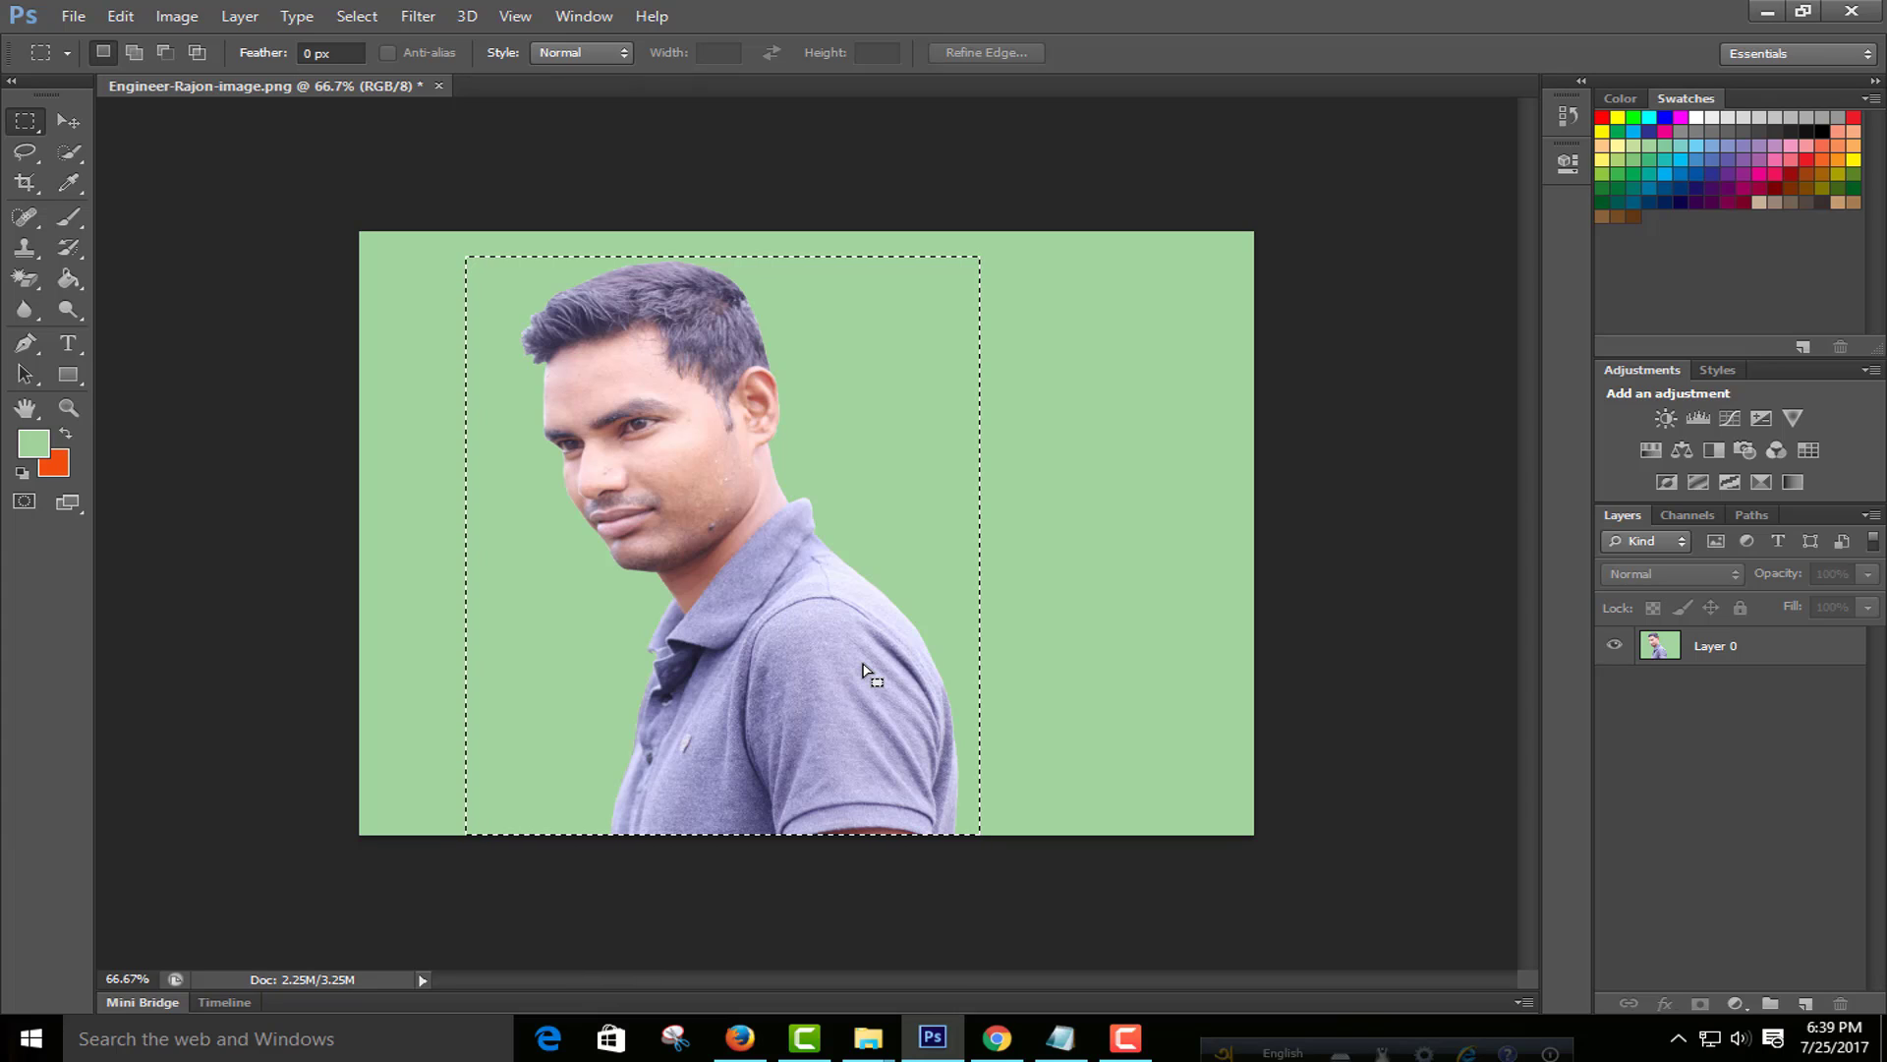
pyautogui.hotkey('ctrl', 'd')
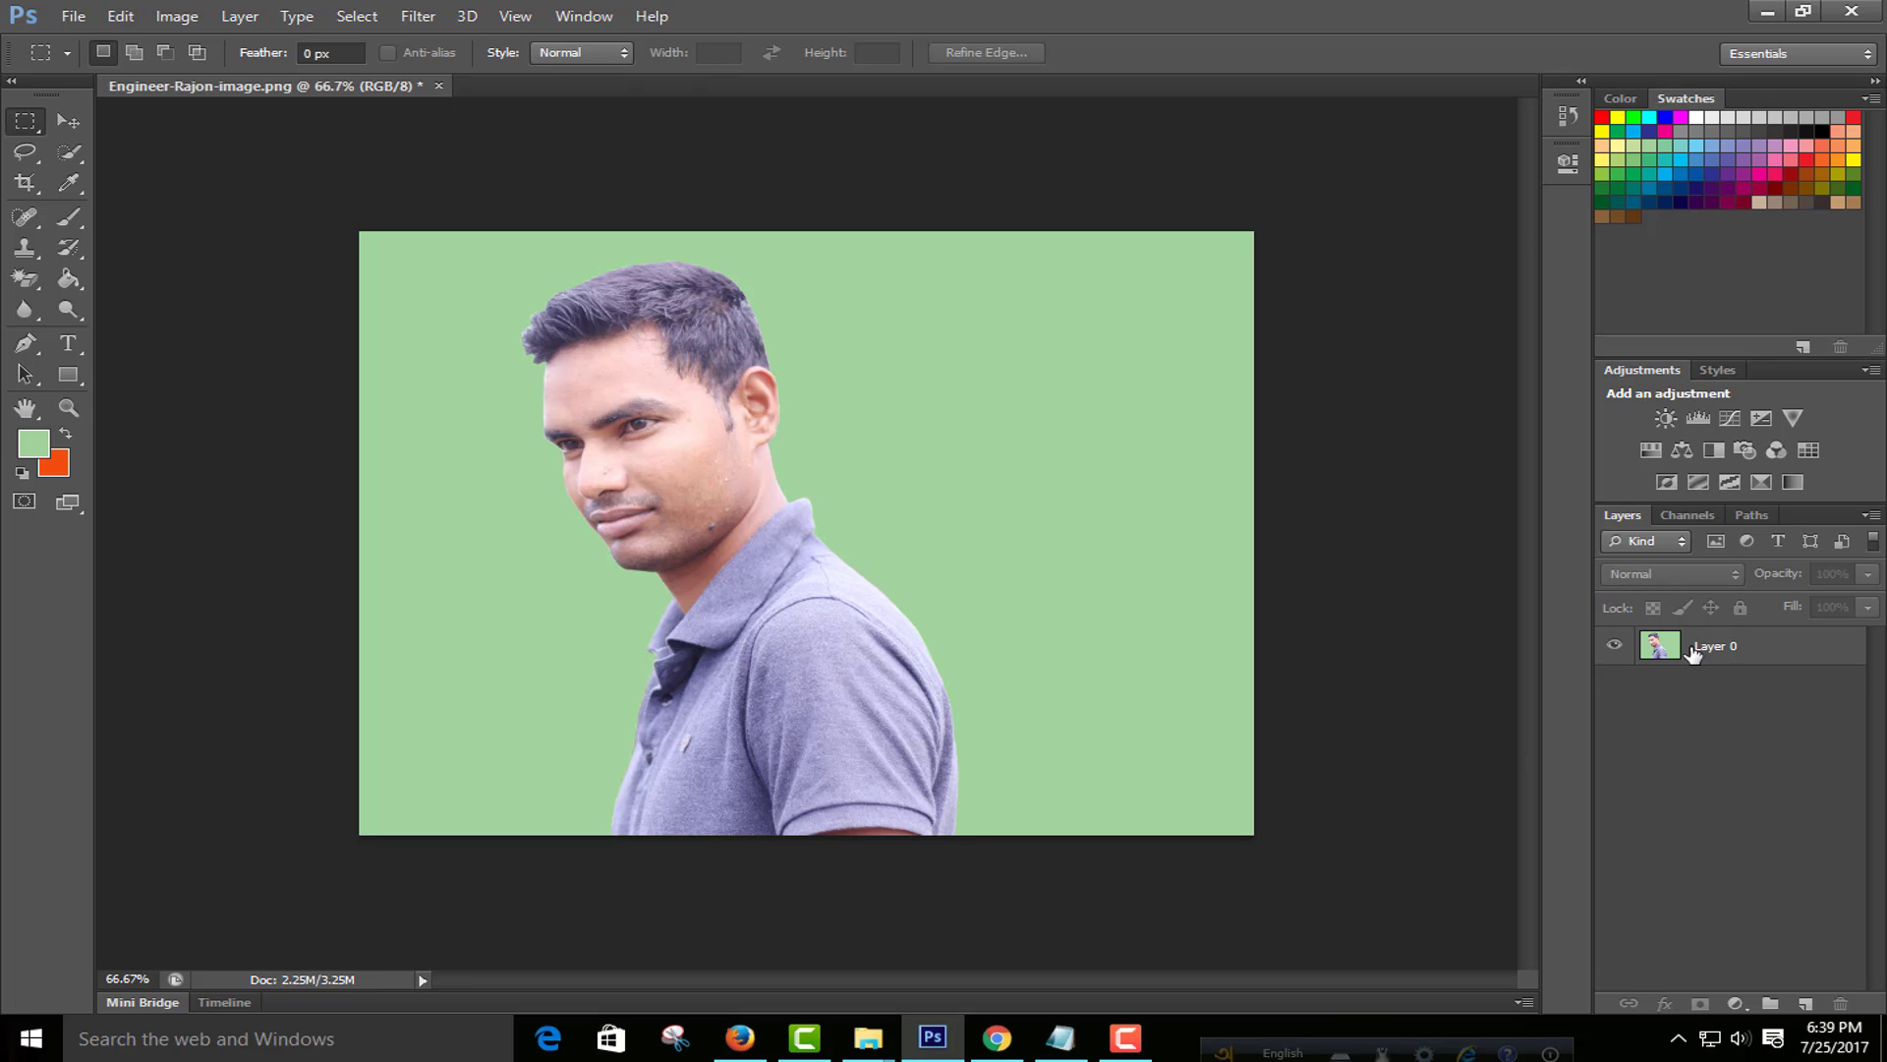
pyautogui.moveTo(1692, 652); pyautogui.dragTo(1806, 1009)
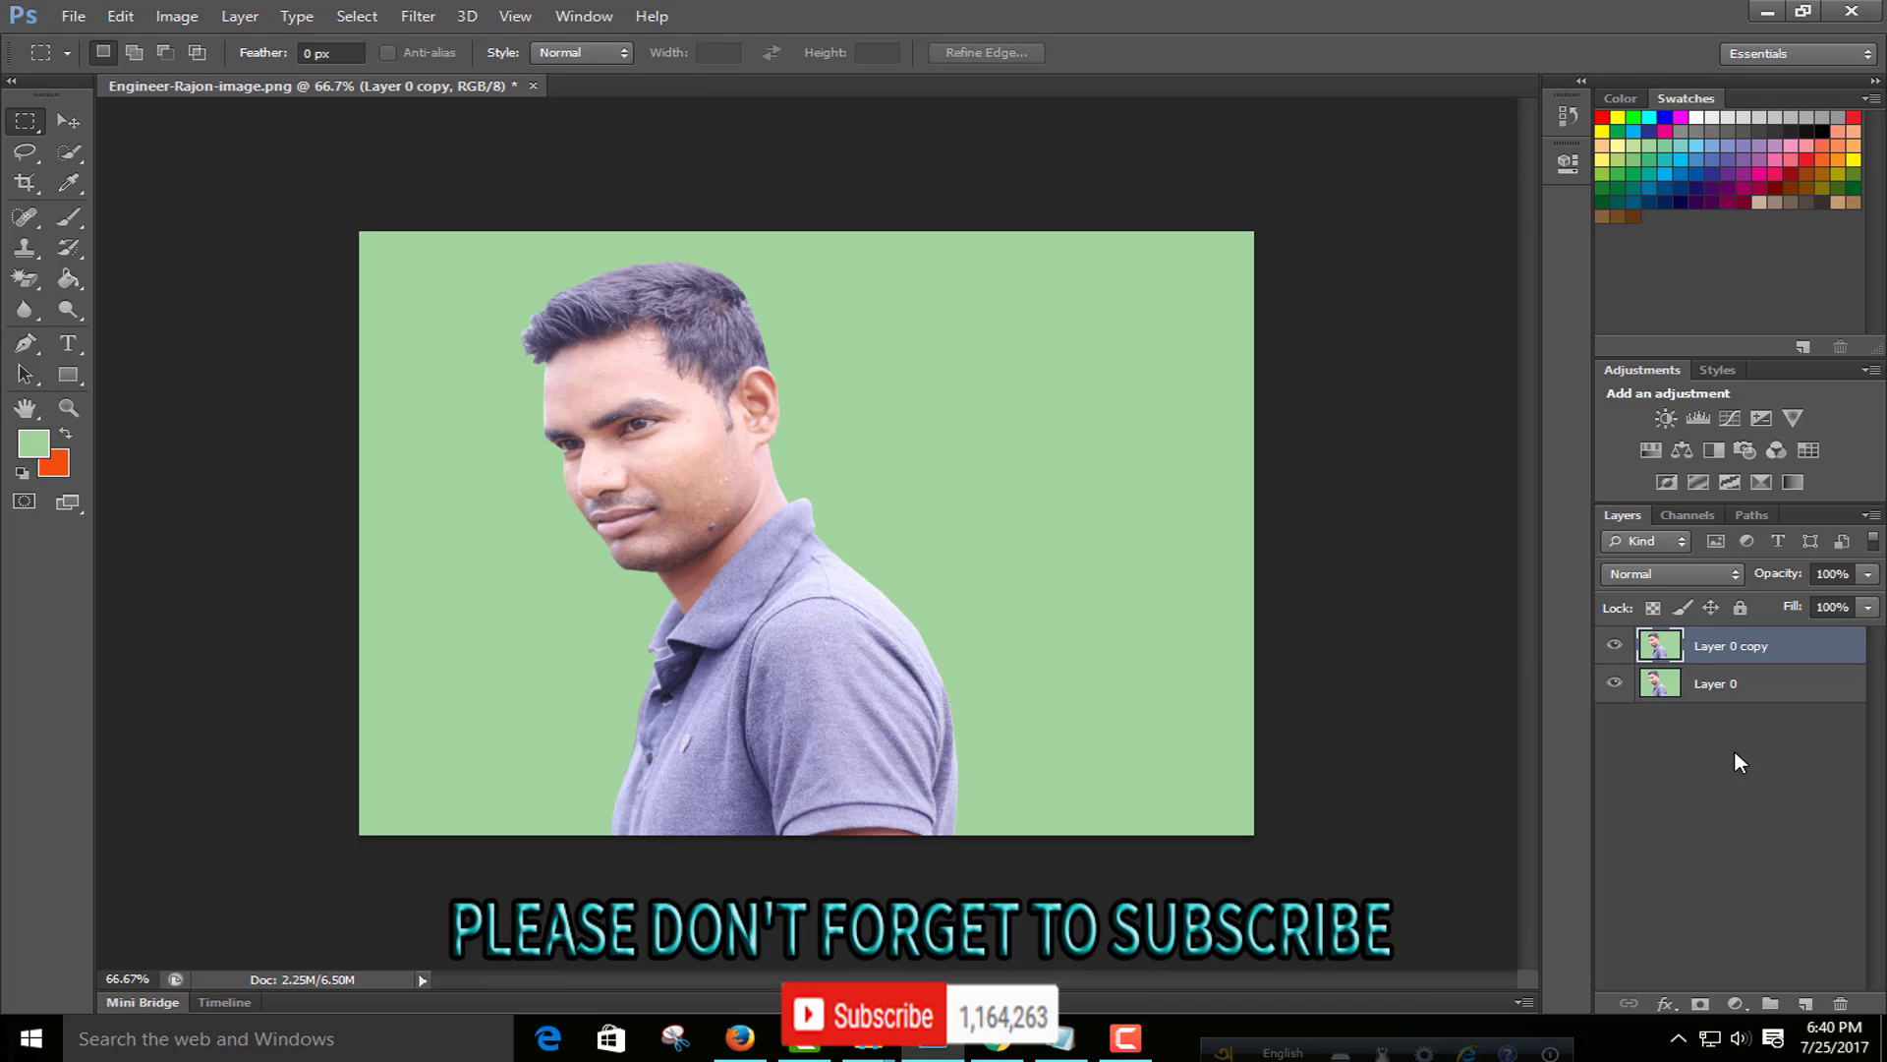
# Step: Marquee the man, move the selected pixels, cut them from Layer 0 copy, and hide it
pyautogui.click(68, 121)
pyautogui.press('m')
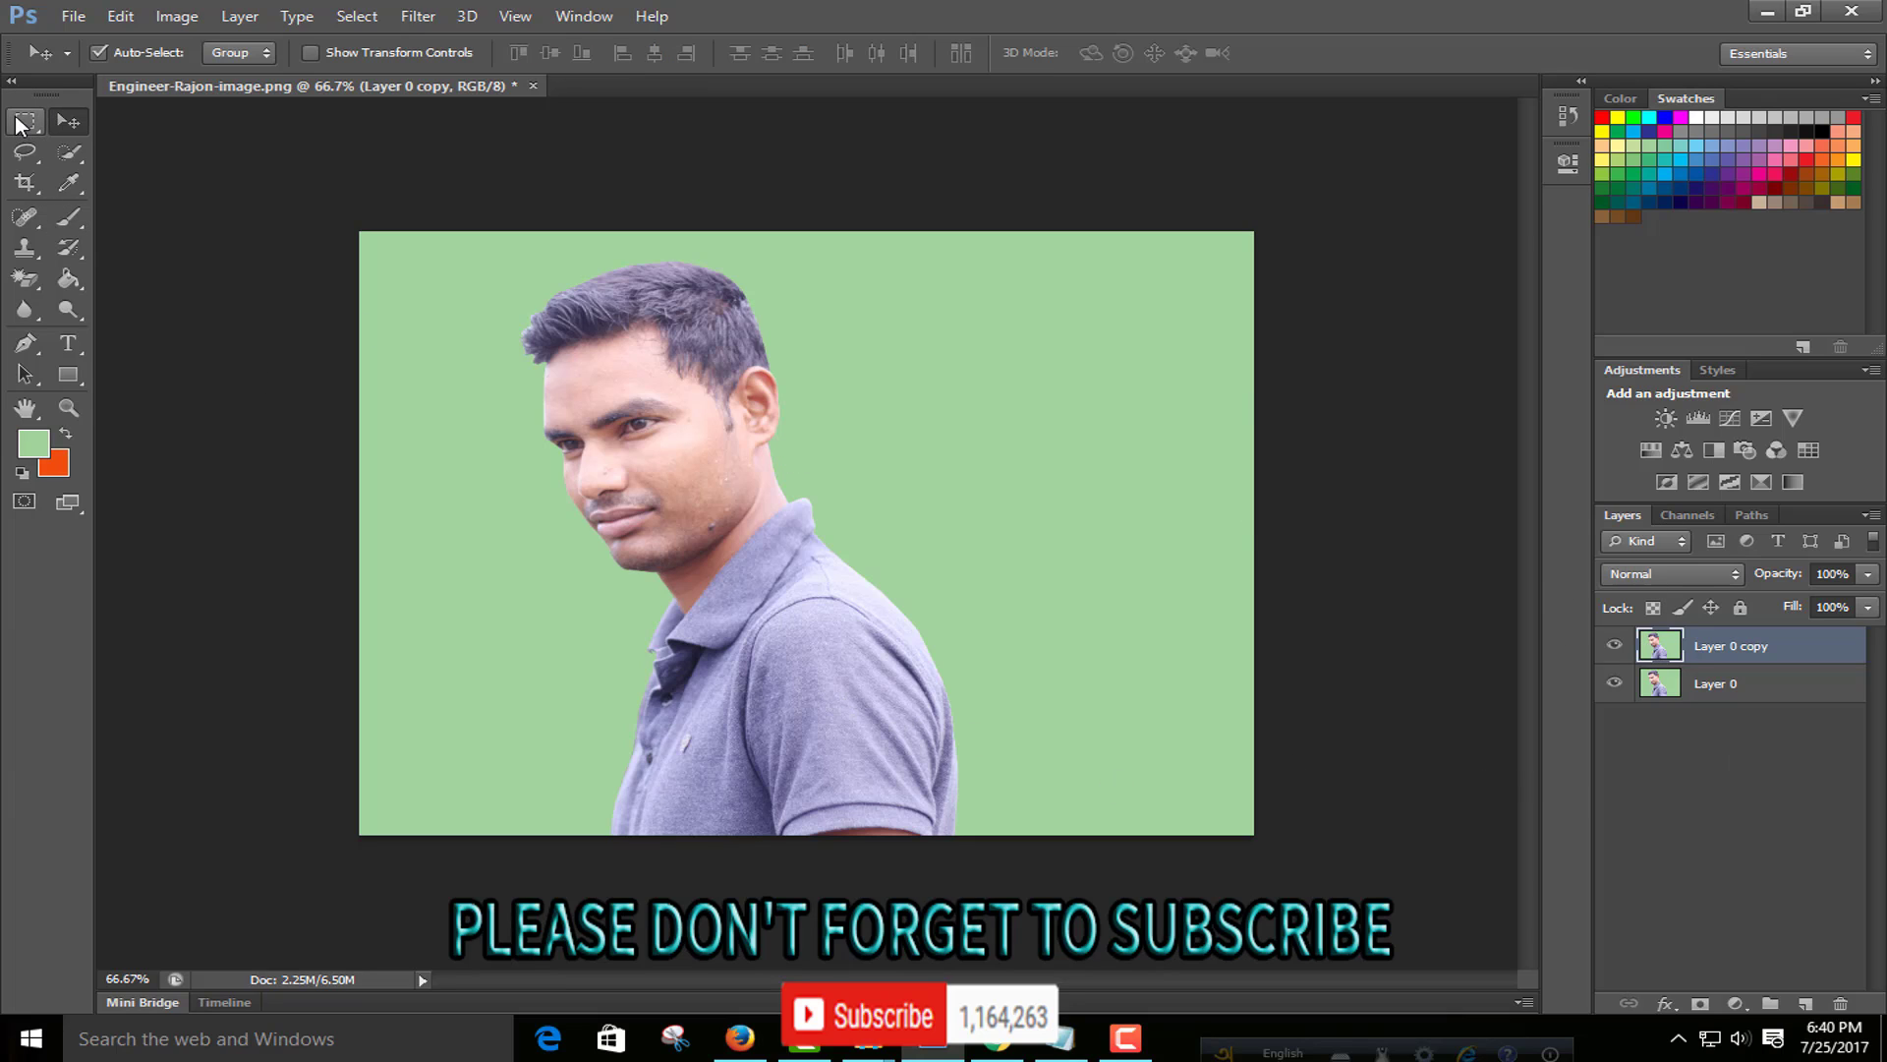
pyautogui.moveTo(468, 254); pyautogui.dragTo(992, 870)
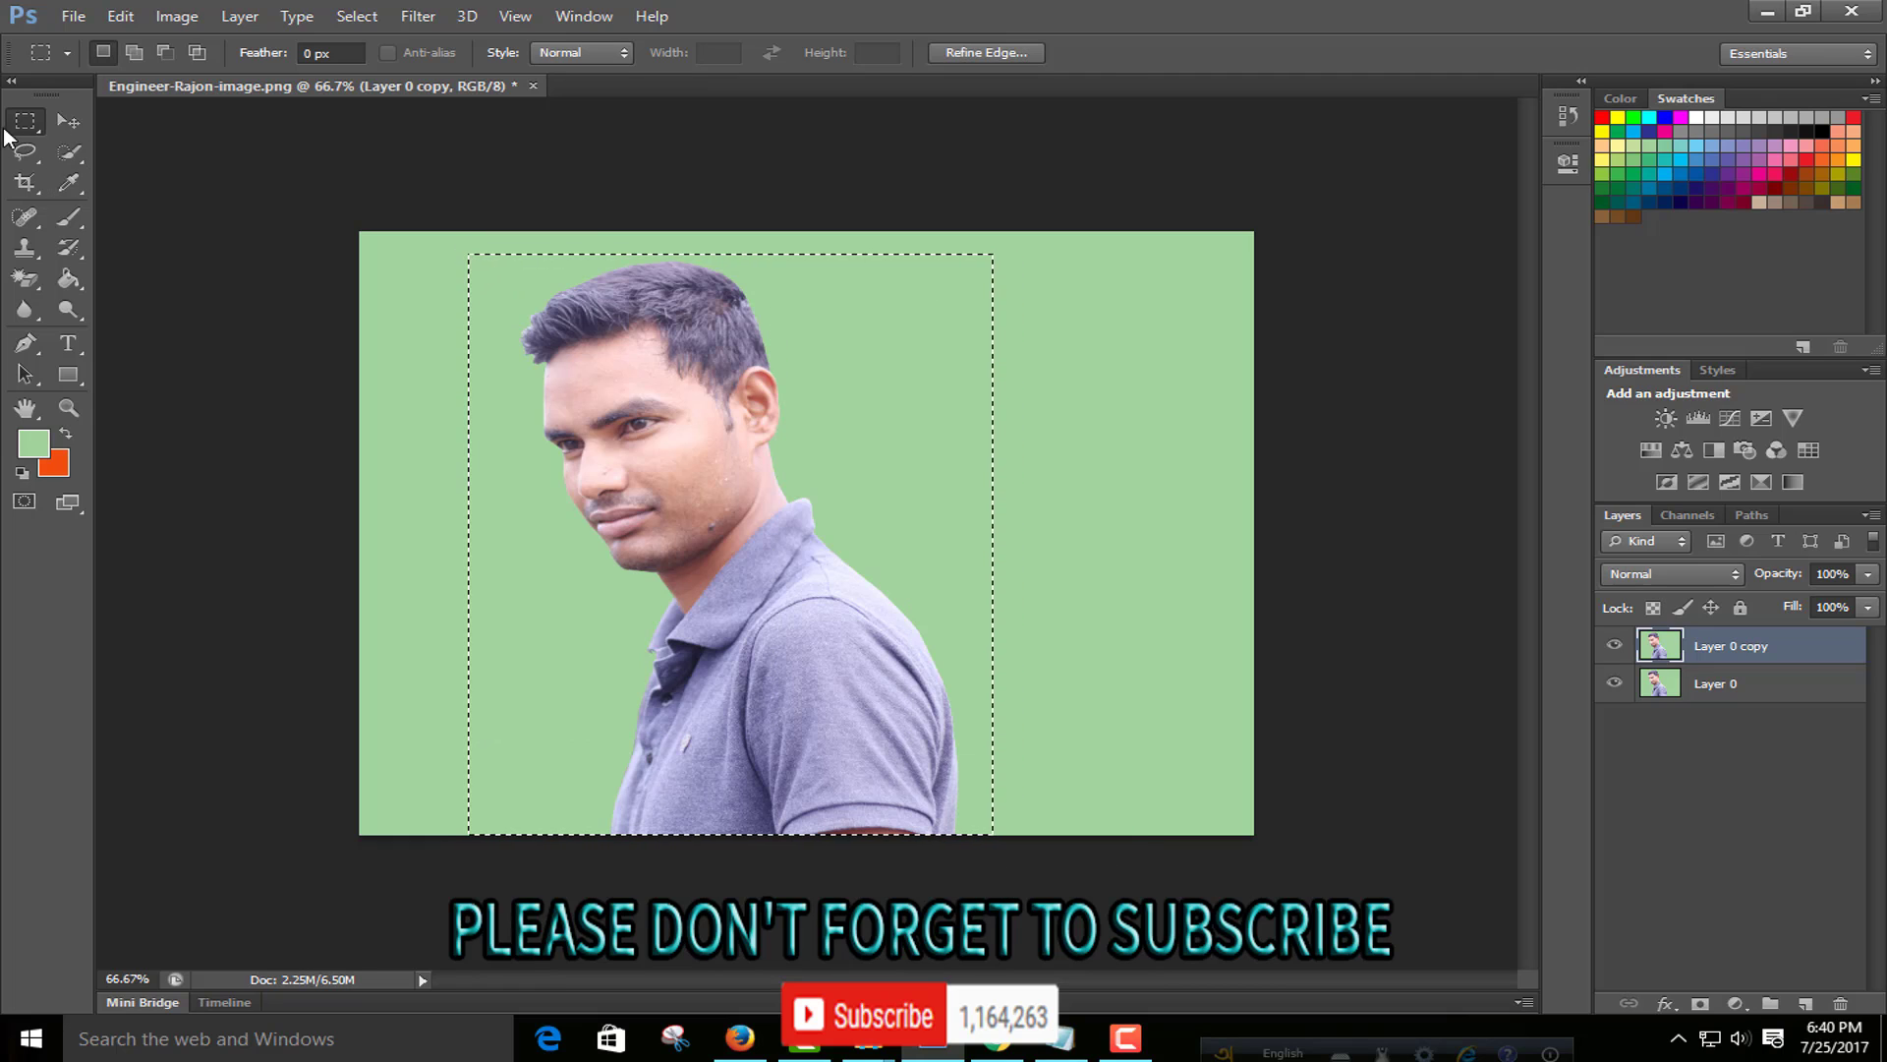
pyautogui.click(69, 121)
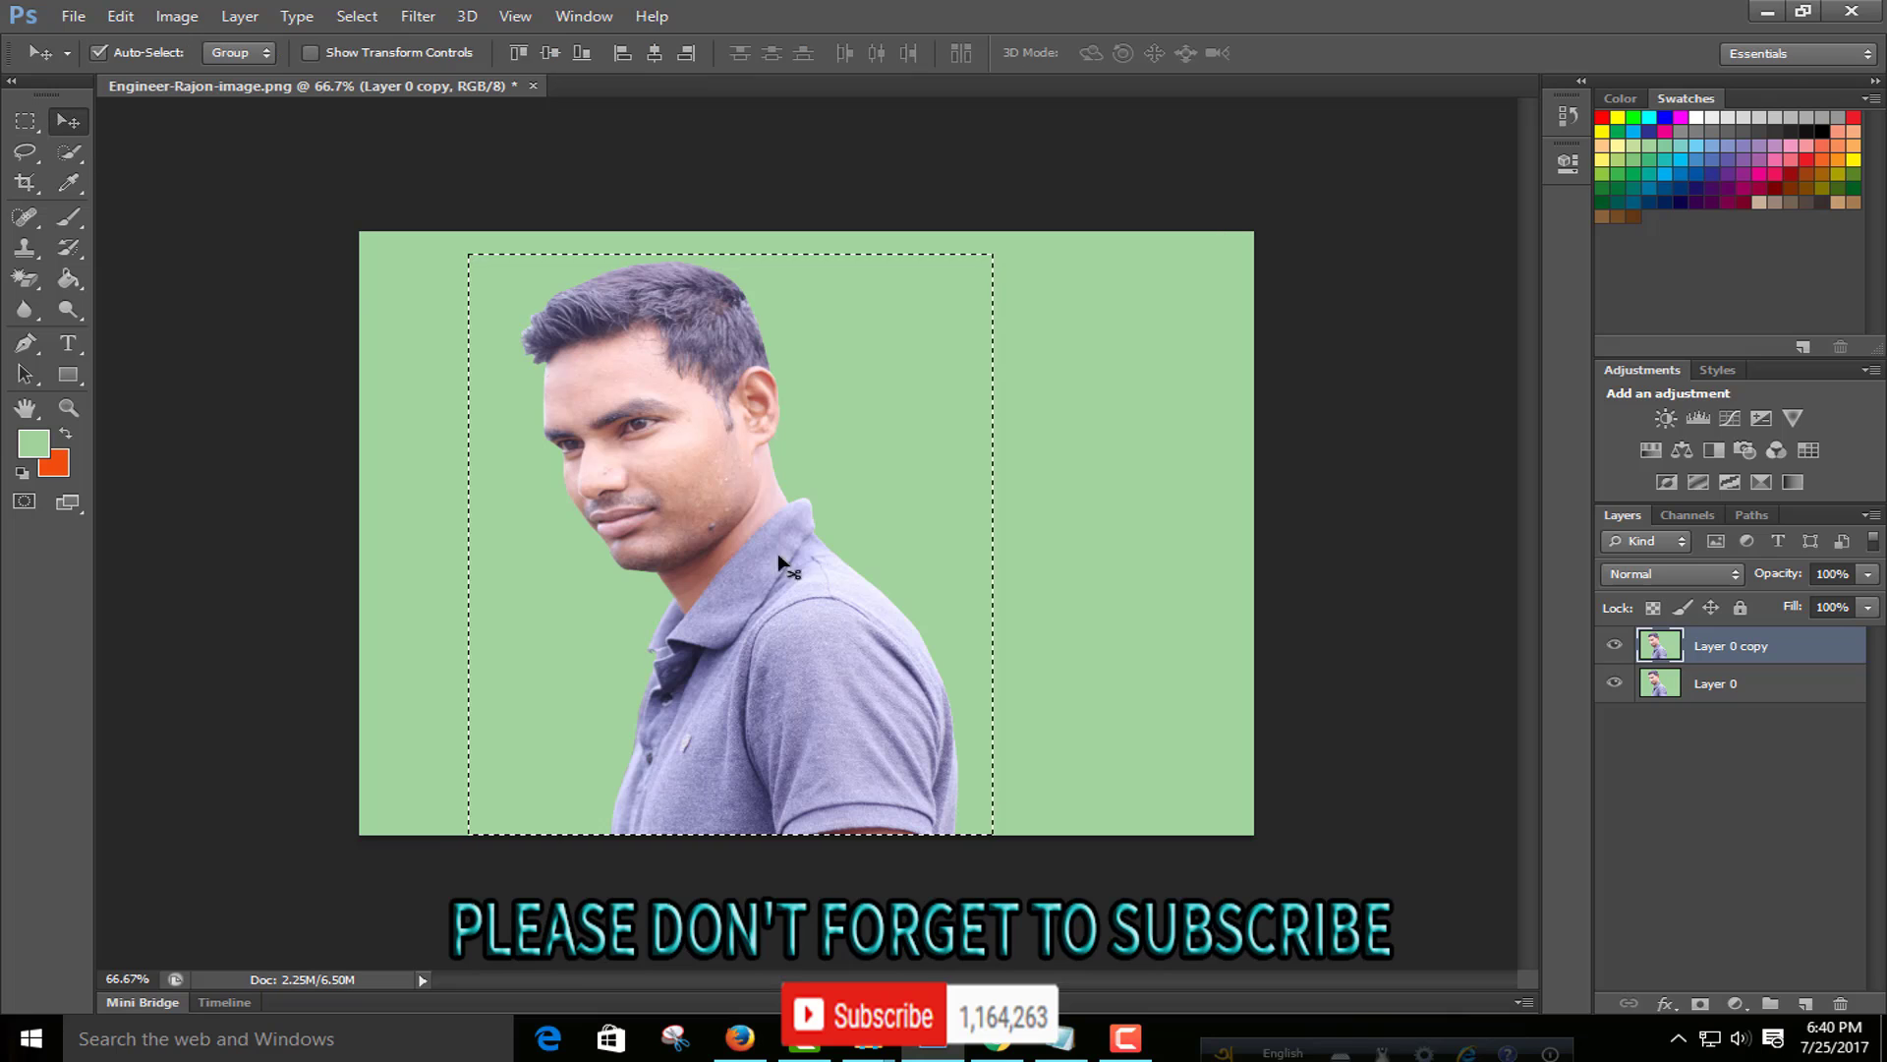
pyautogui.moveTo(854, 581)
pyautogui.mouseDown()
pyautogui.moveTo(745, 518)
pyautogui.moveTo(808, 539)
pyautogui.mouseUp()
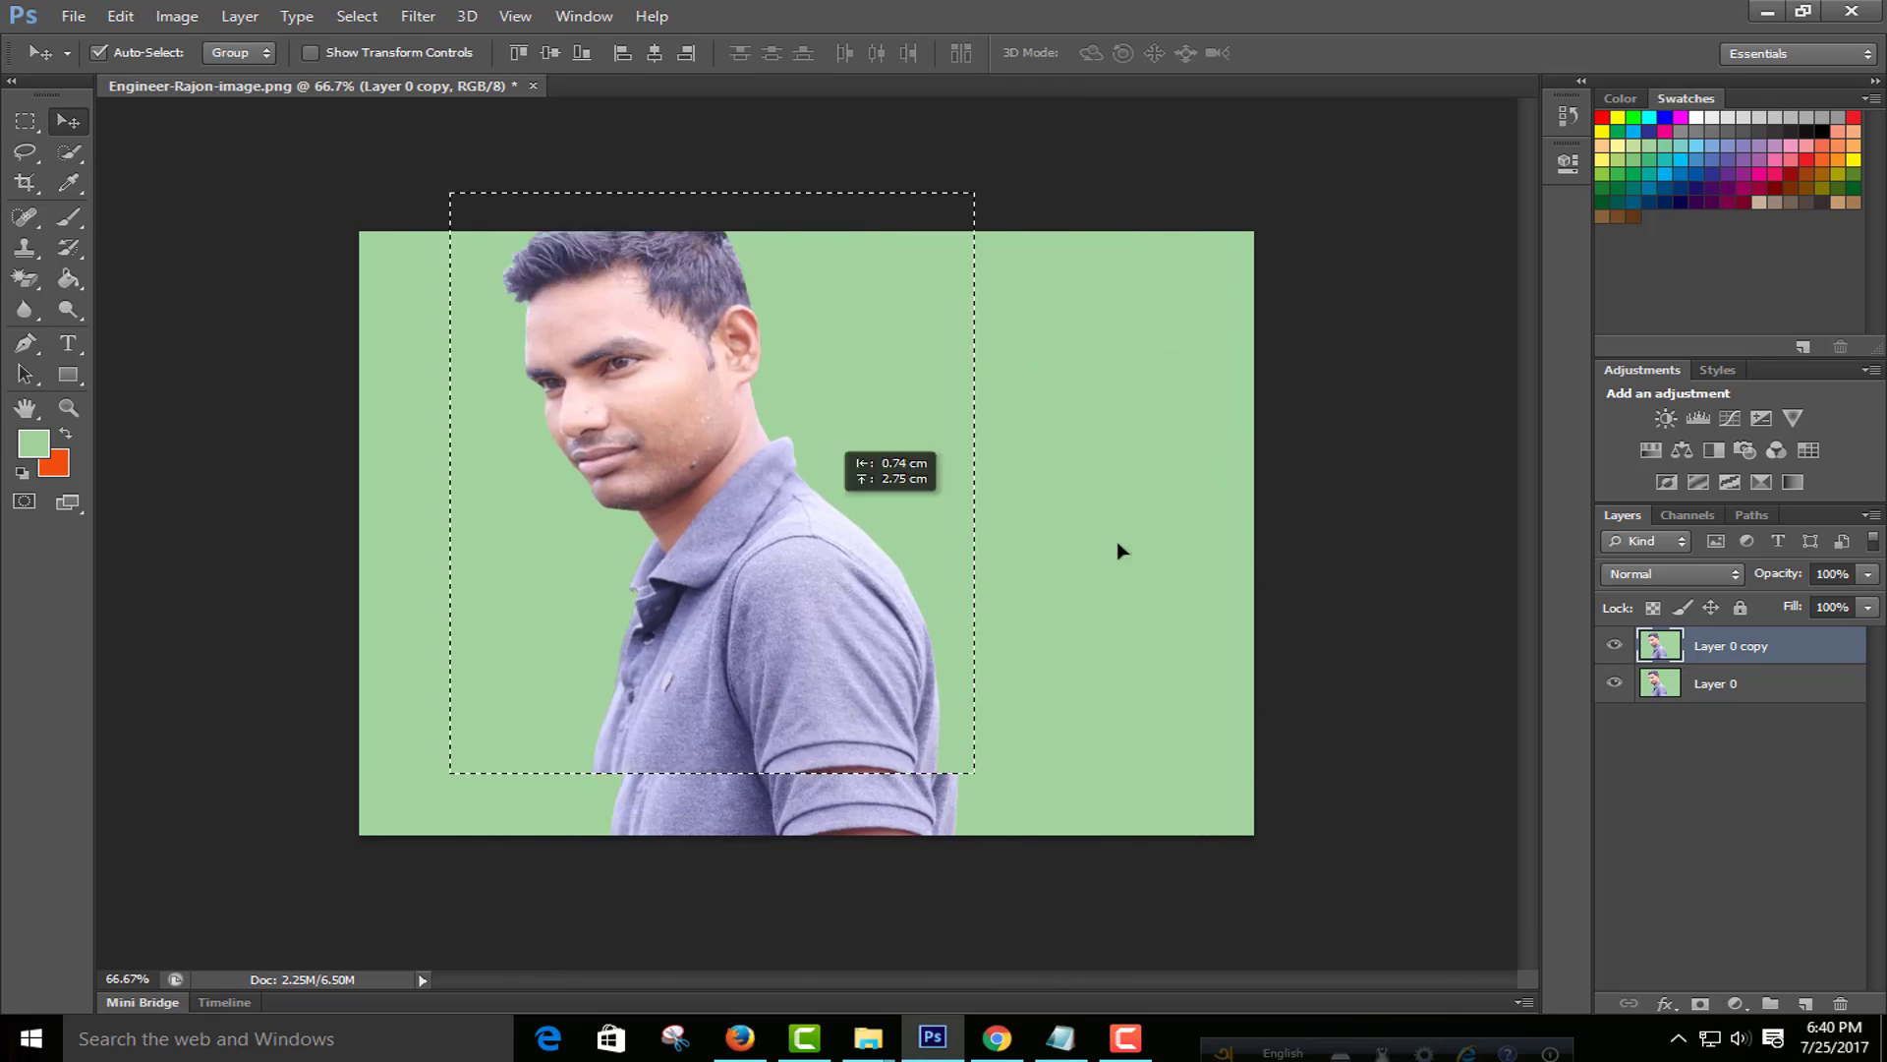
pyautogui.moveTo(805, 539); pyautogui.dragTo(880, 609)
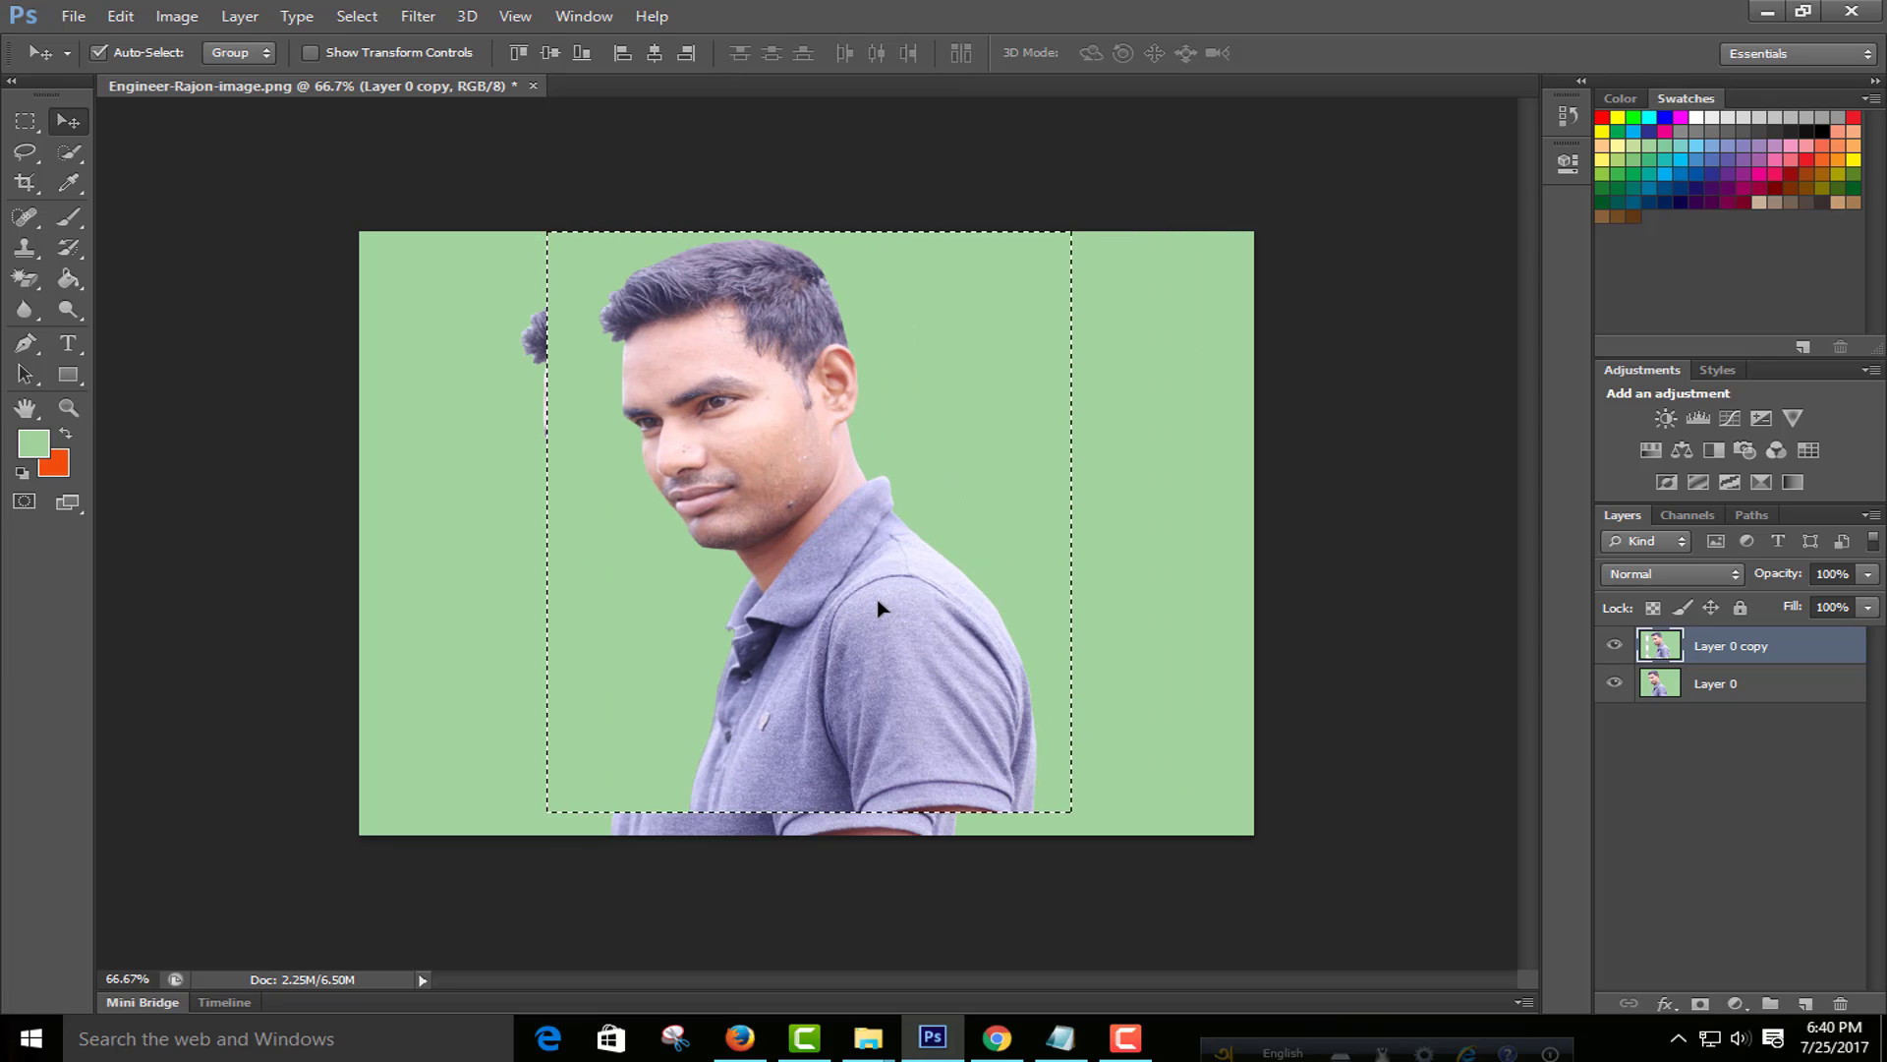
pyautogui.hotkey('ctrl', 'x')
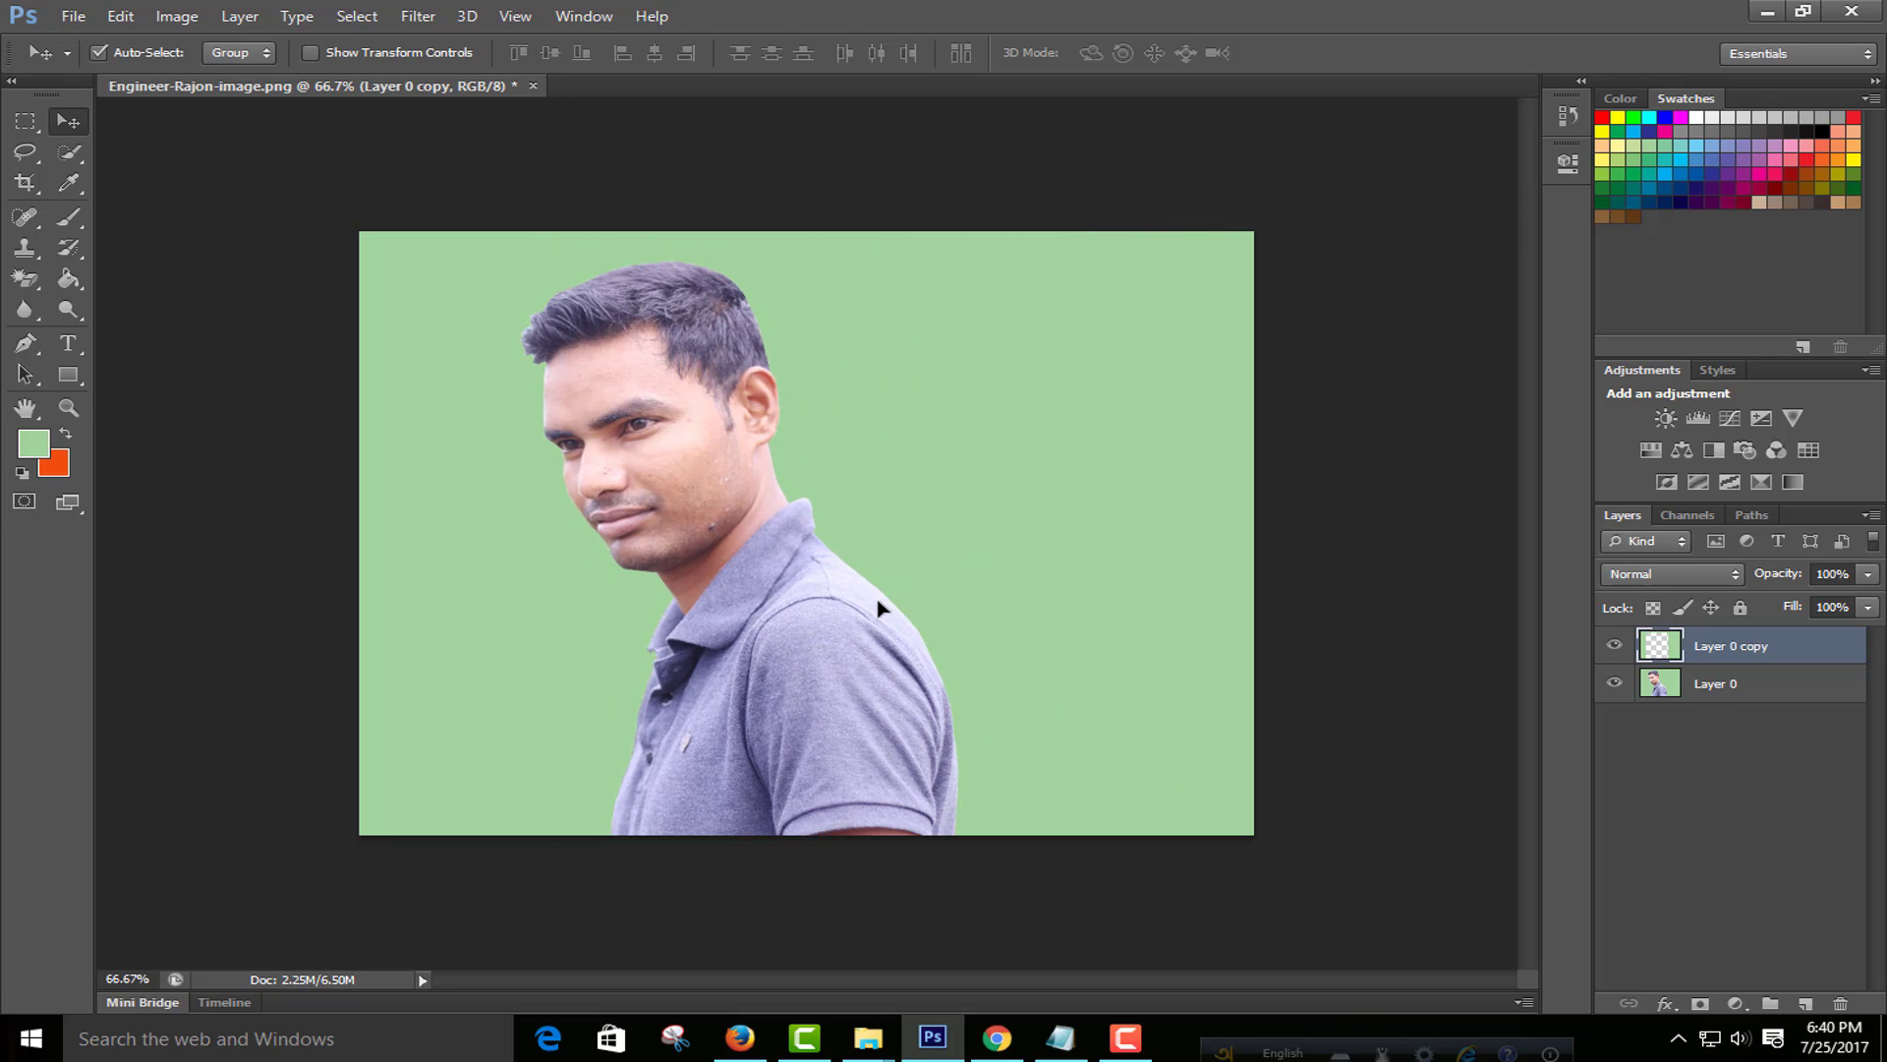
pyautogui.click(1614, 646)
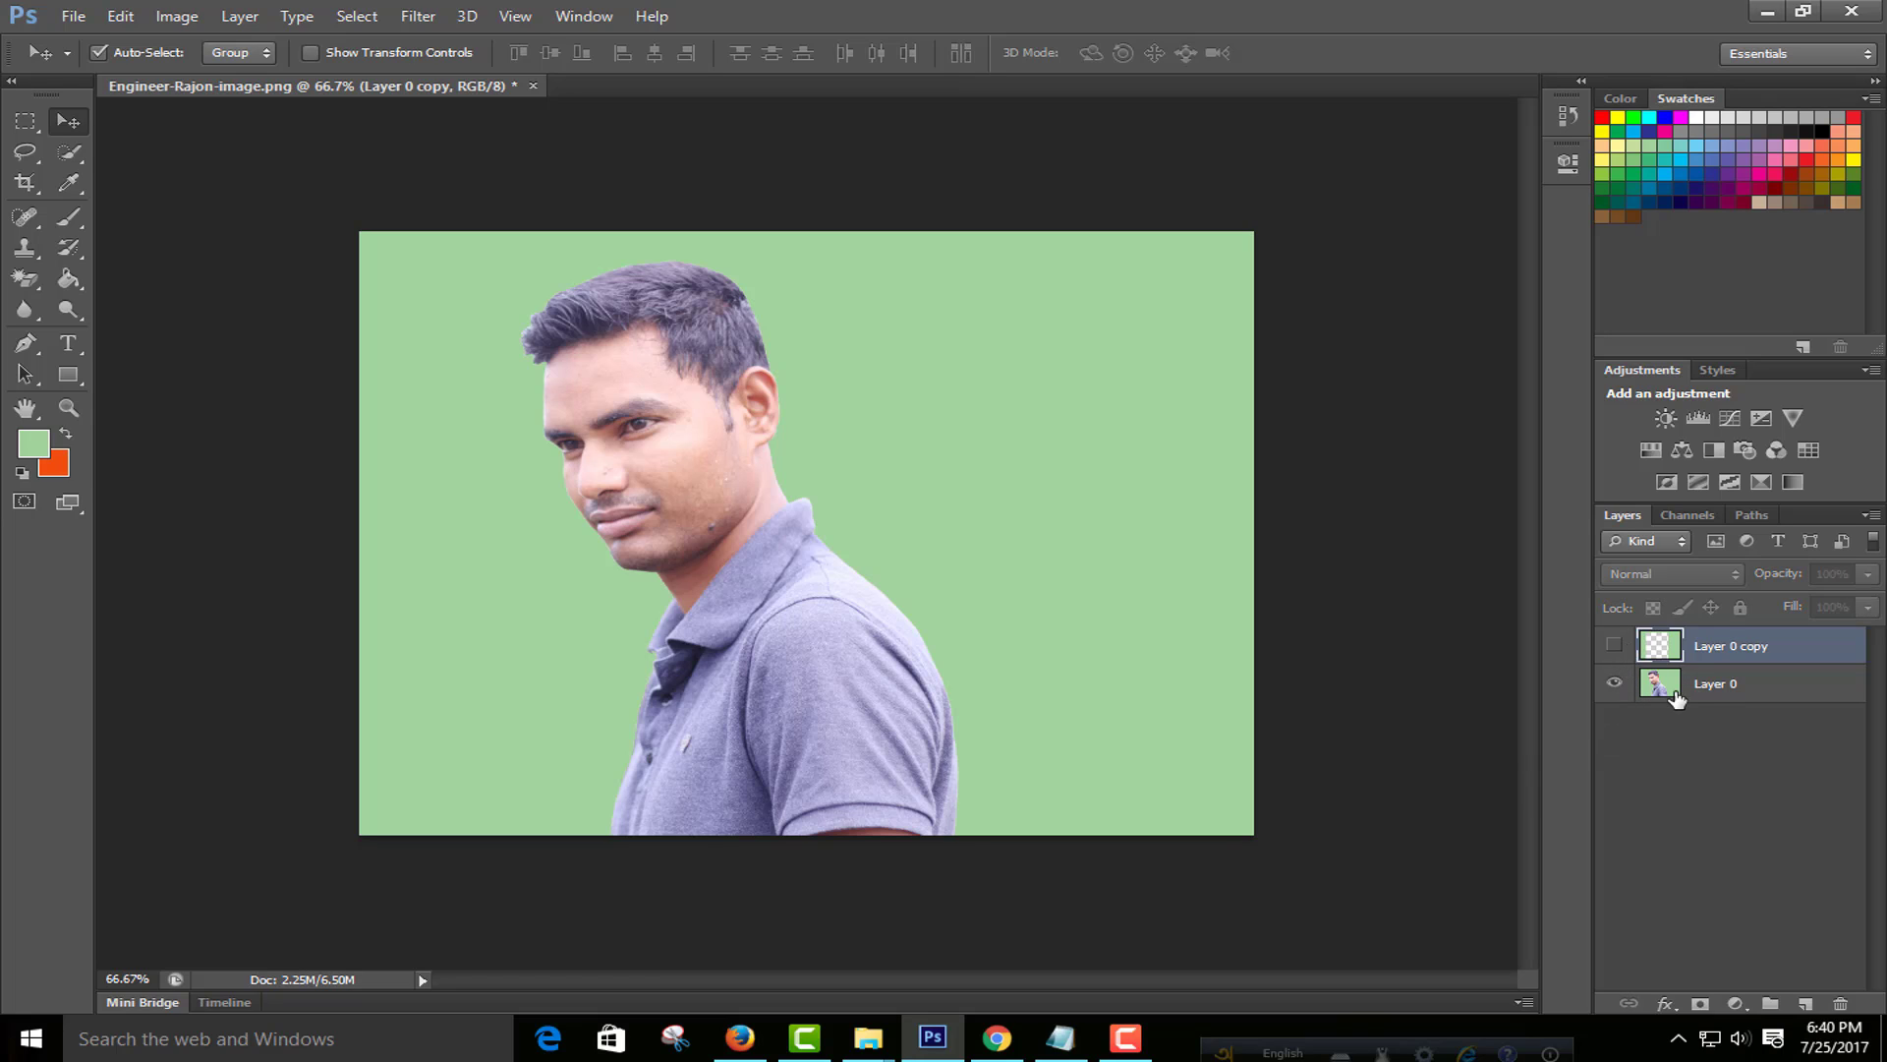
# Step: Reselect the man, dismiss the empty-selection errors, restore both layers' visibility, and deselect
pyautogui.click(27, 122)
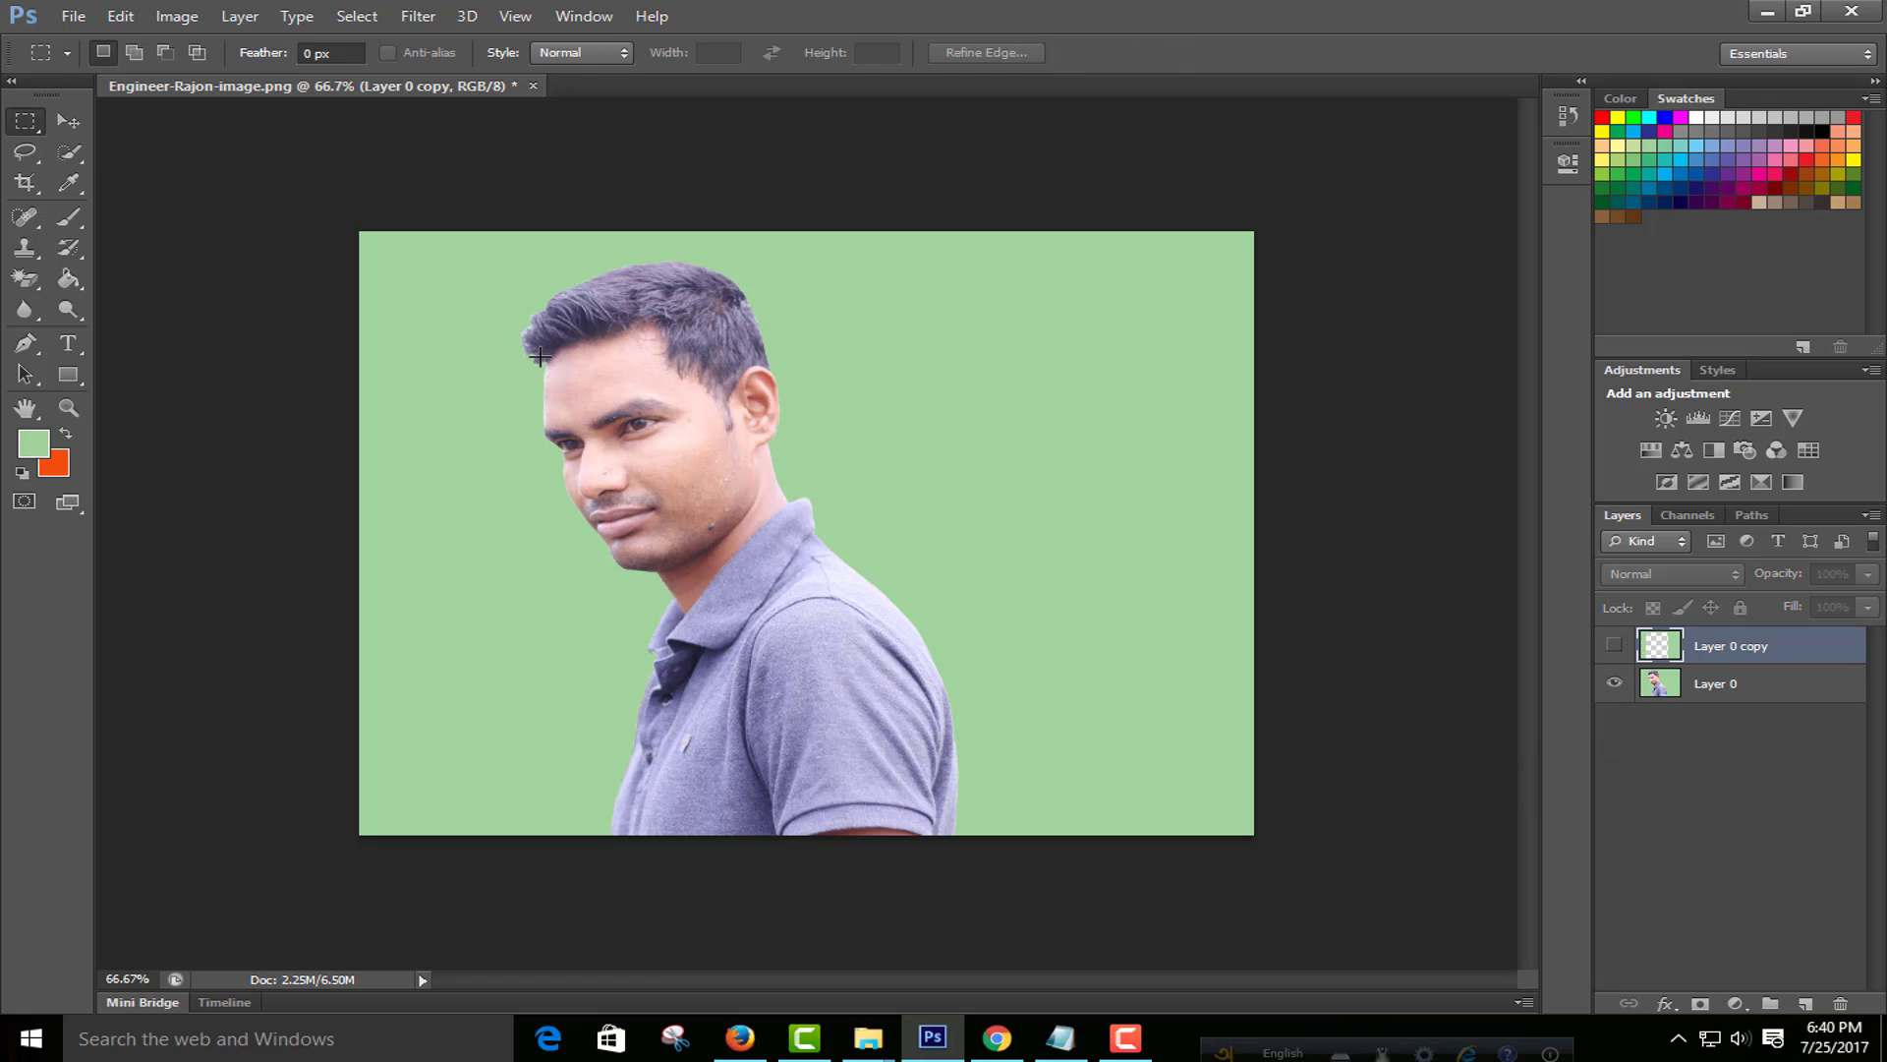
pyautogui.moveTo(484, 286); pyautogui.dragTo(990, 856)
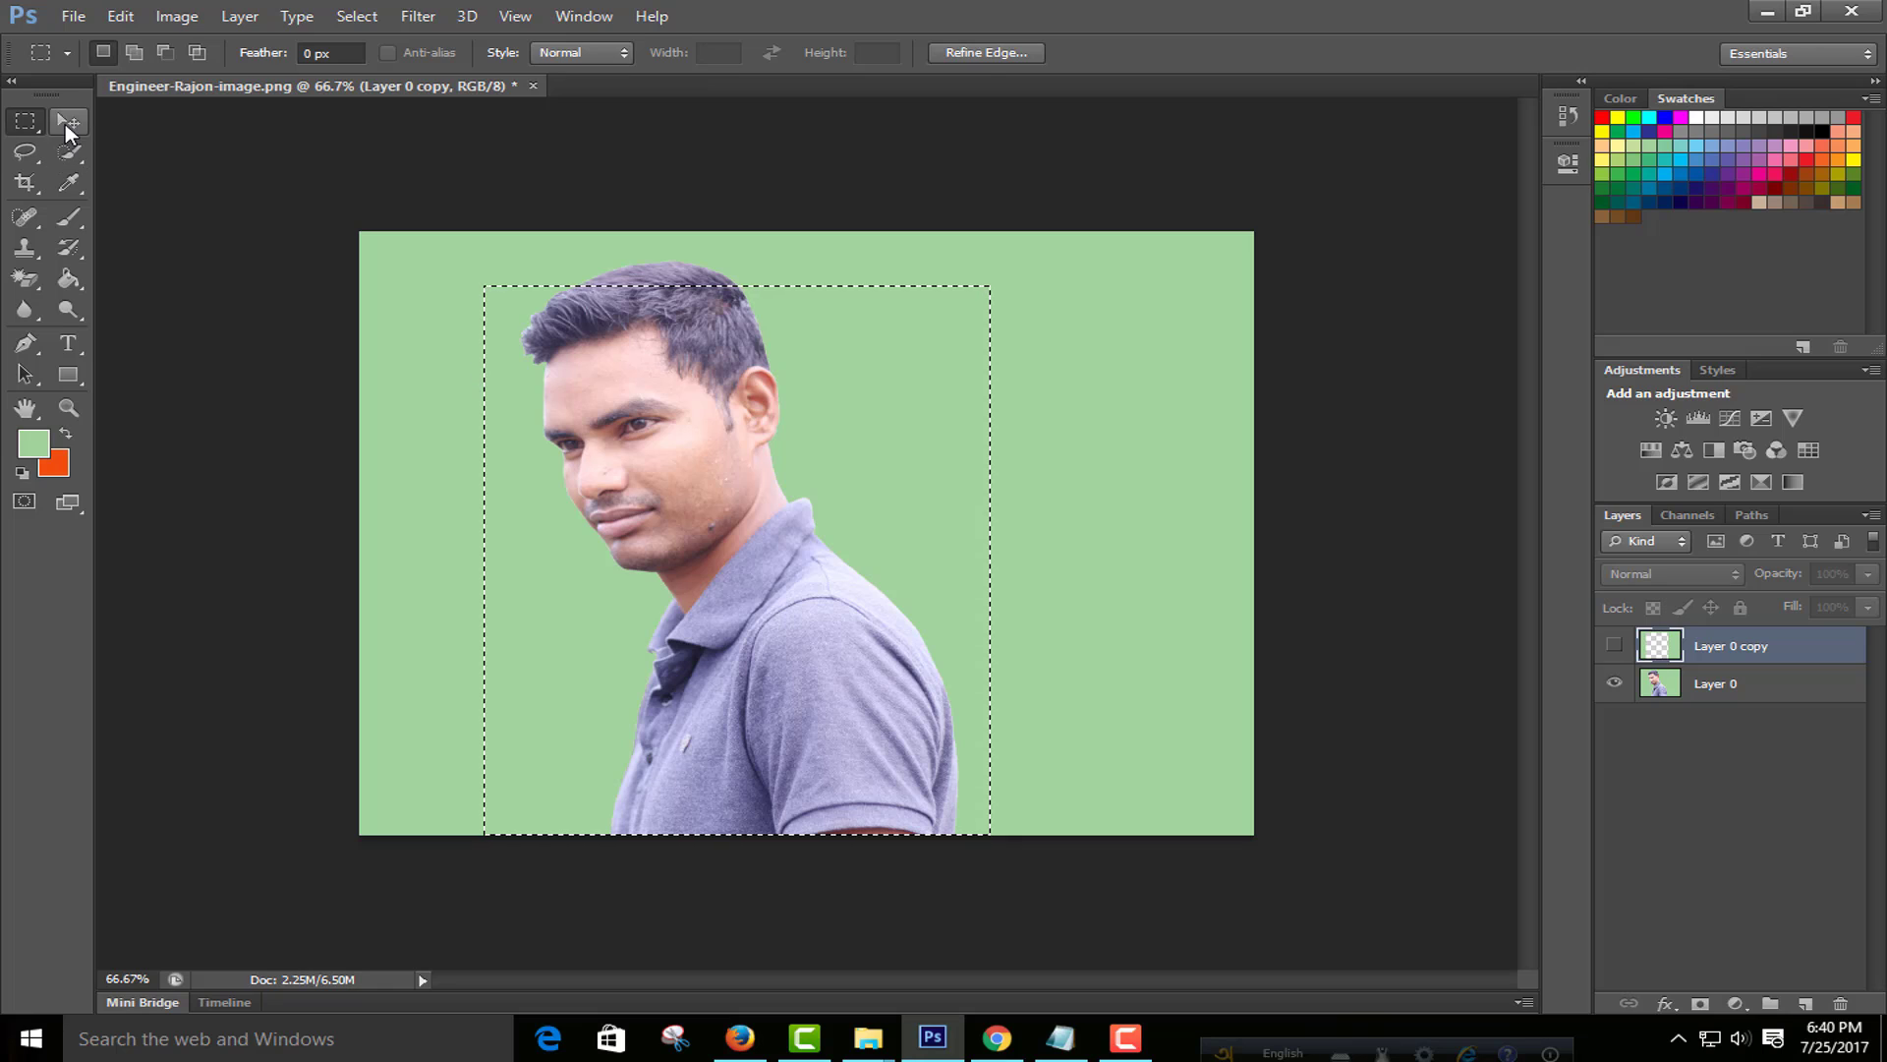
pyautogui.click(67, 122)
pyautogui.click(774, 583)
pyautogui.click(897, 397)
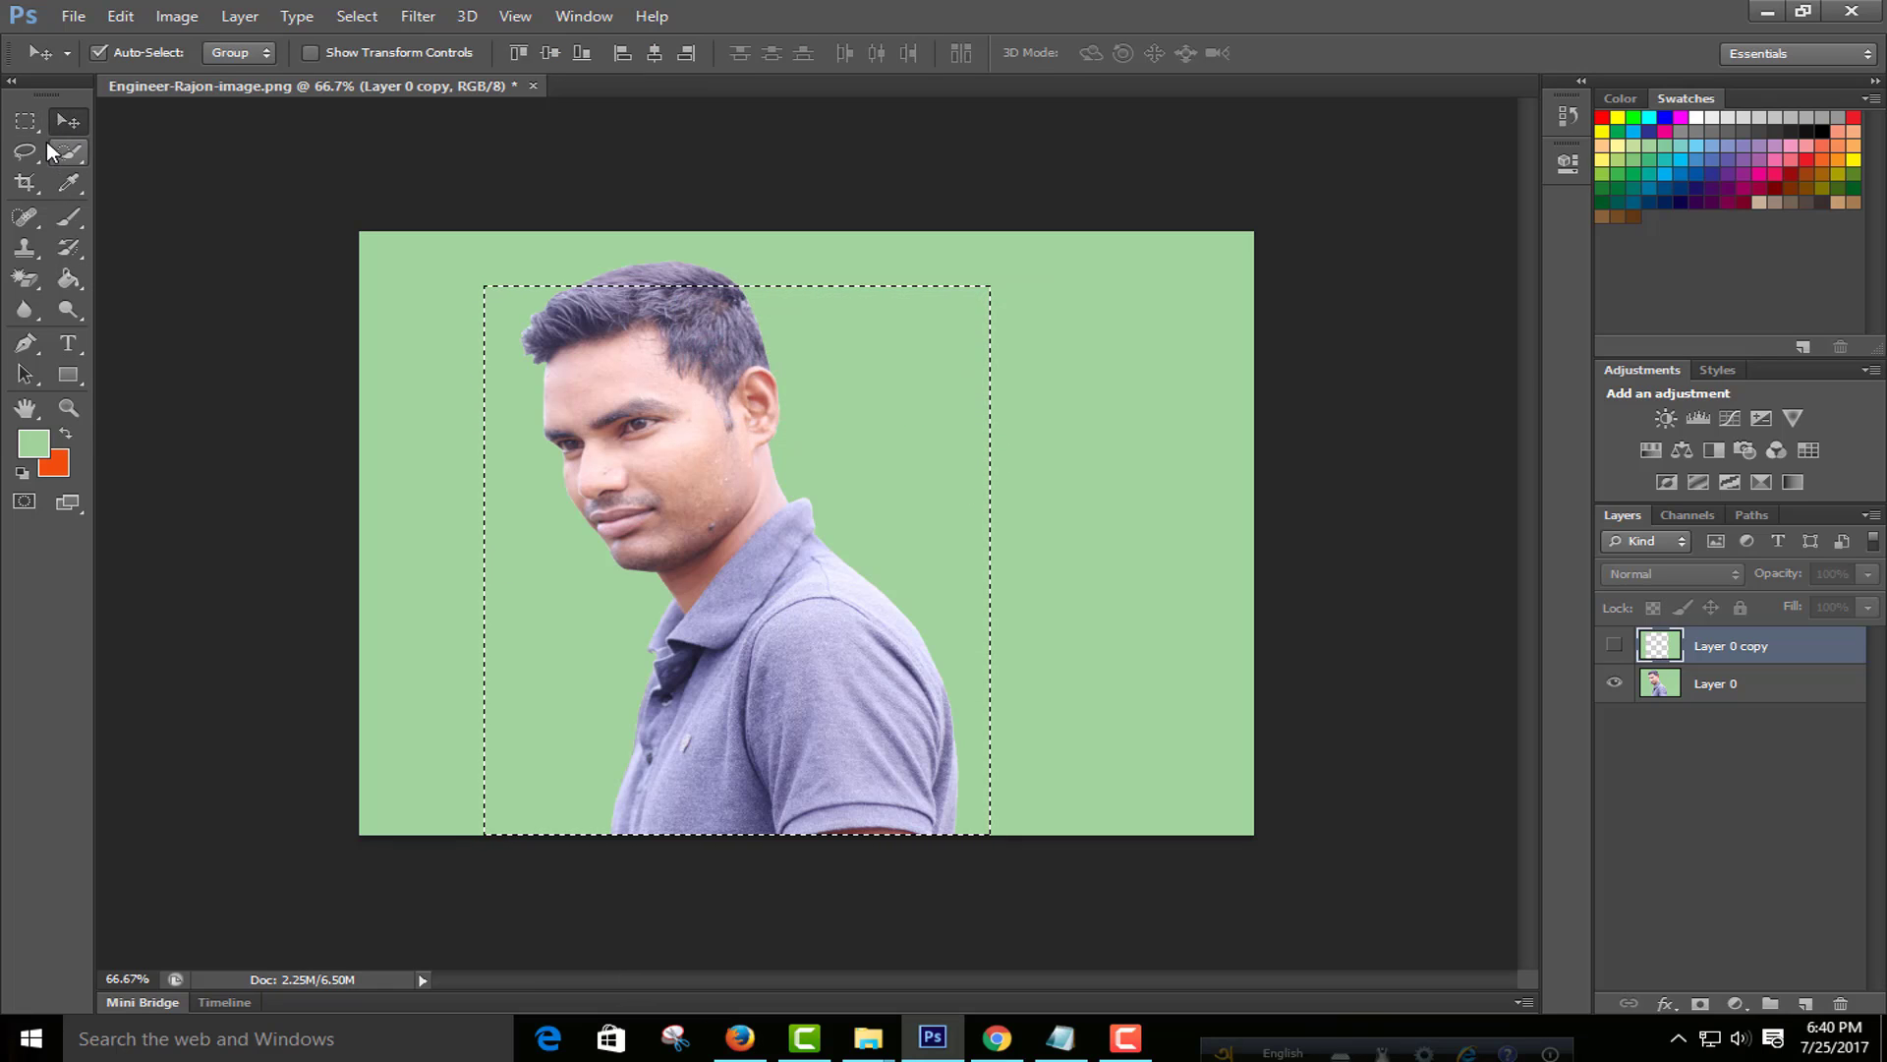
pyautogui.click(1614, 684)
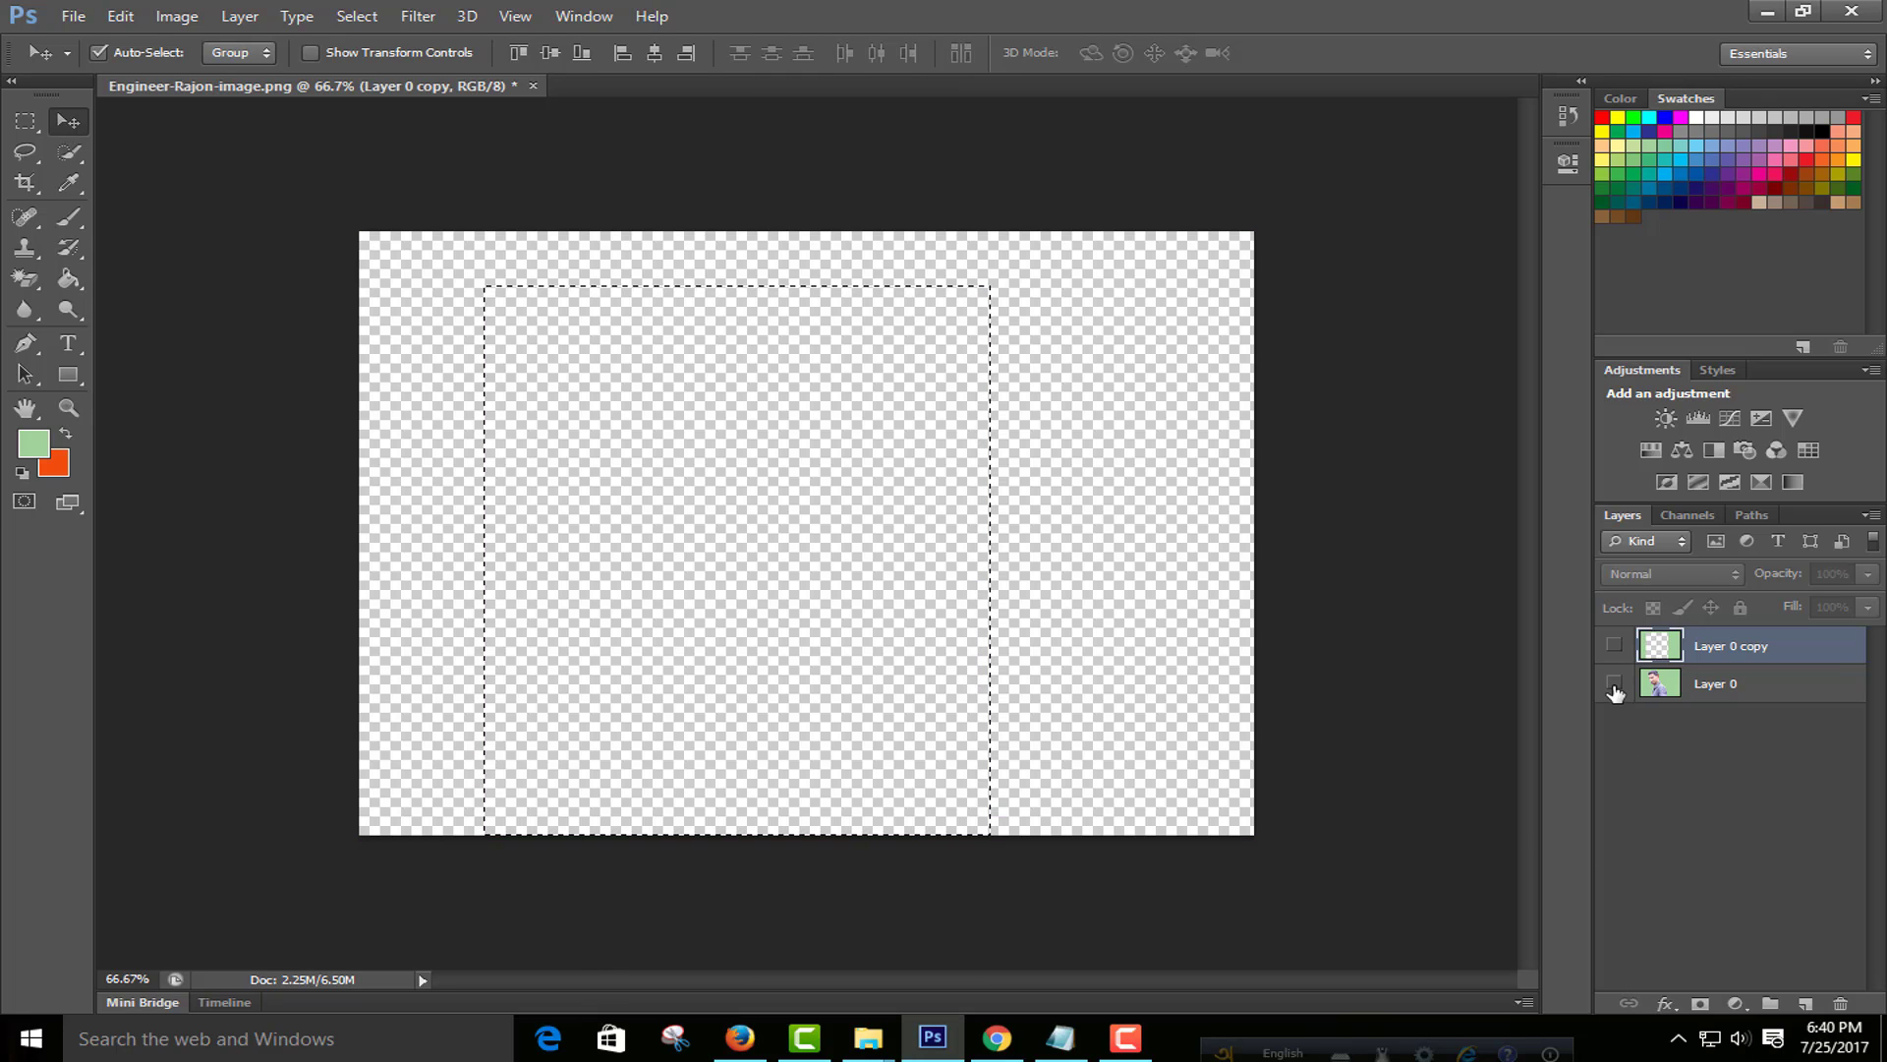
pyautogui.click(1614, 684)
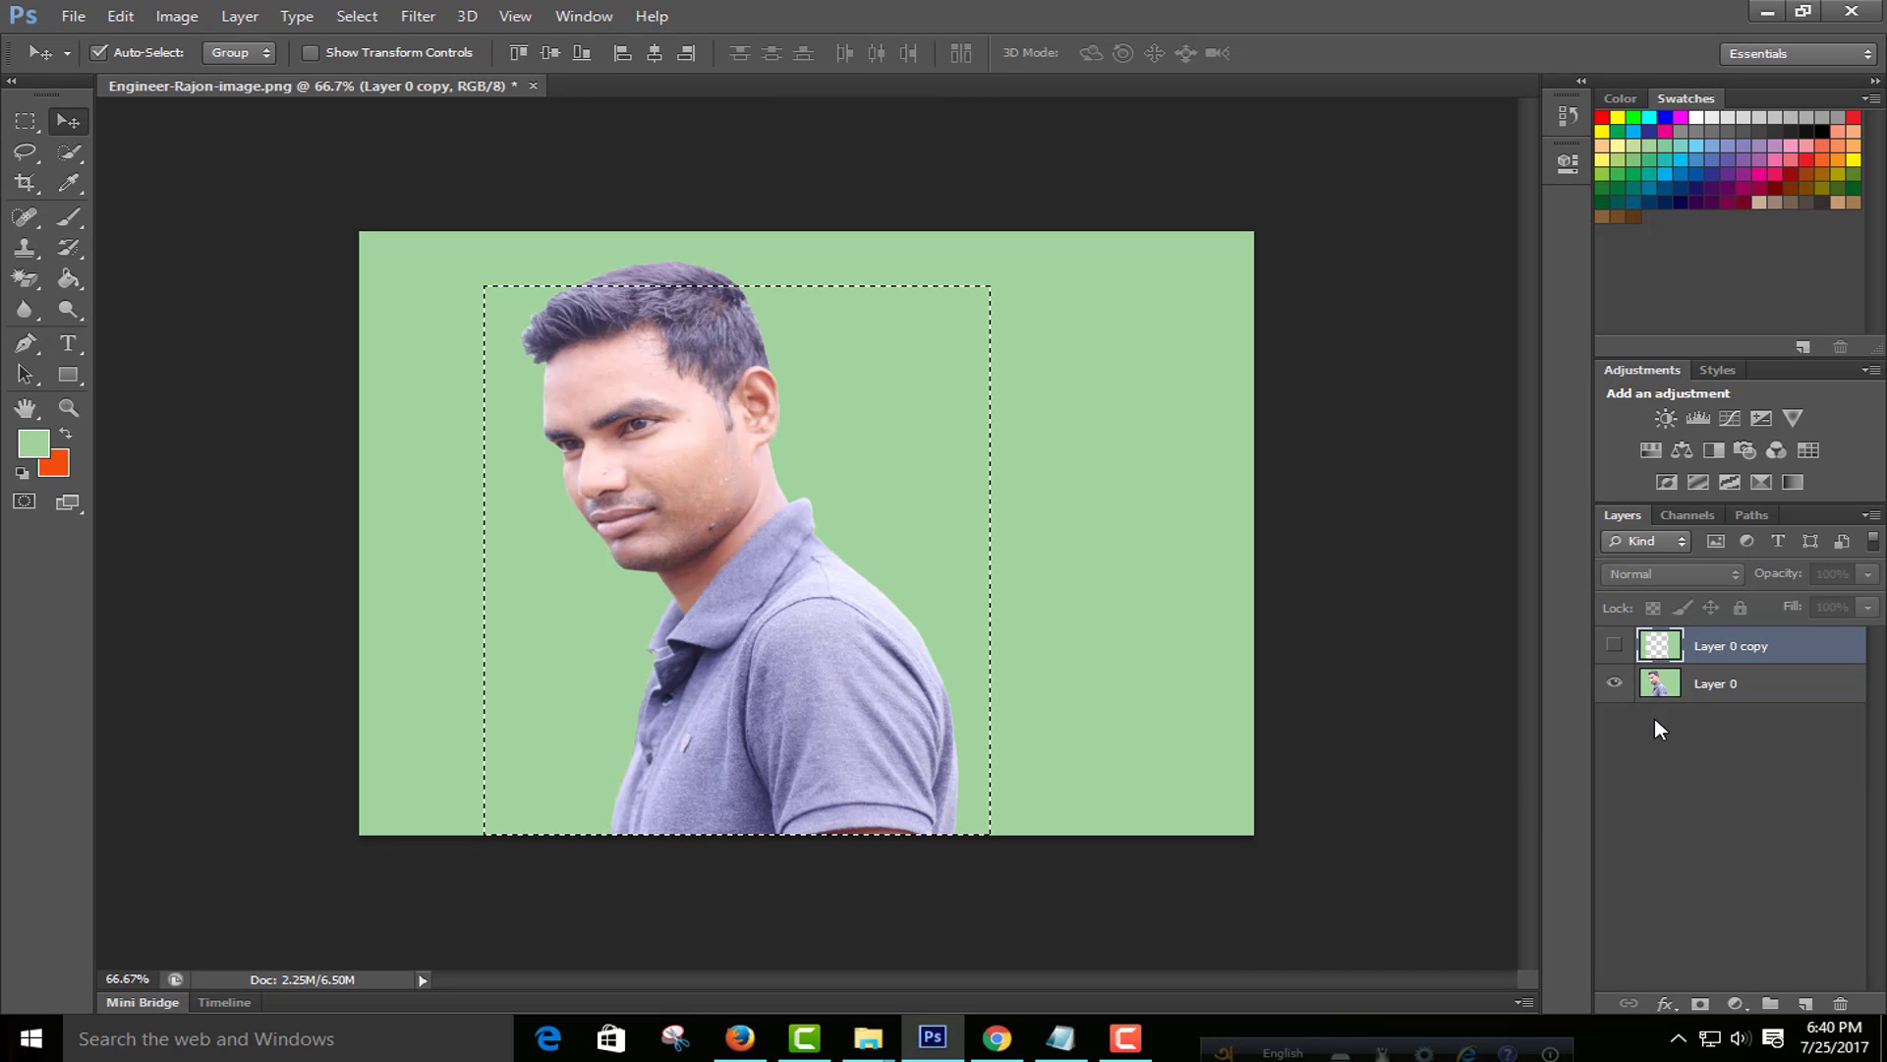
pyautogui.click(1614, 644)
pyautogui.moveTo(794, 622); pyautogui.dragTo(941, 568)
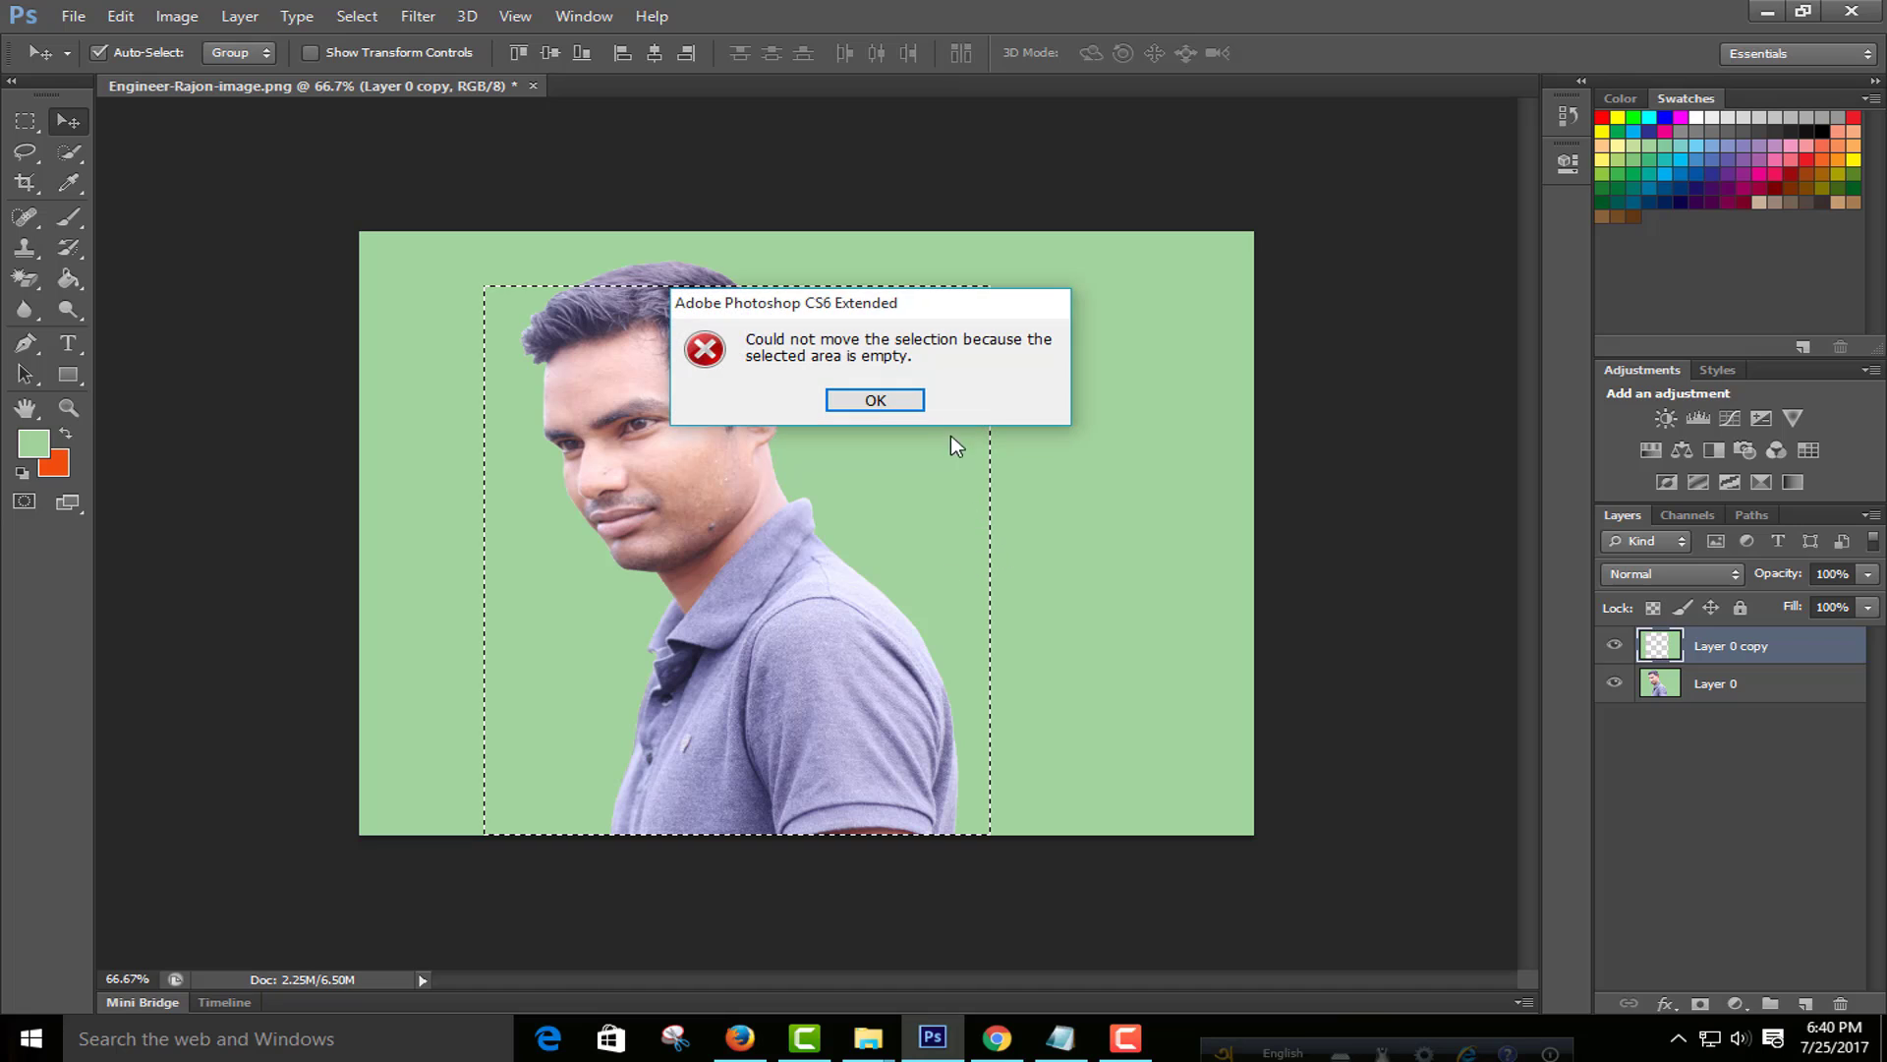
pyautogui.click(889, 403)
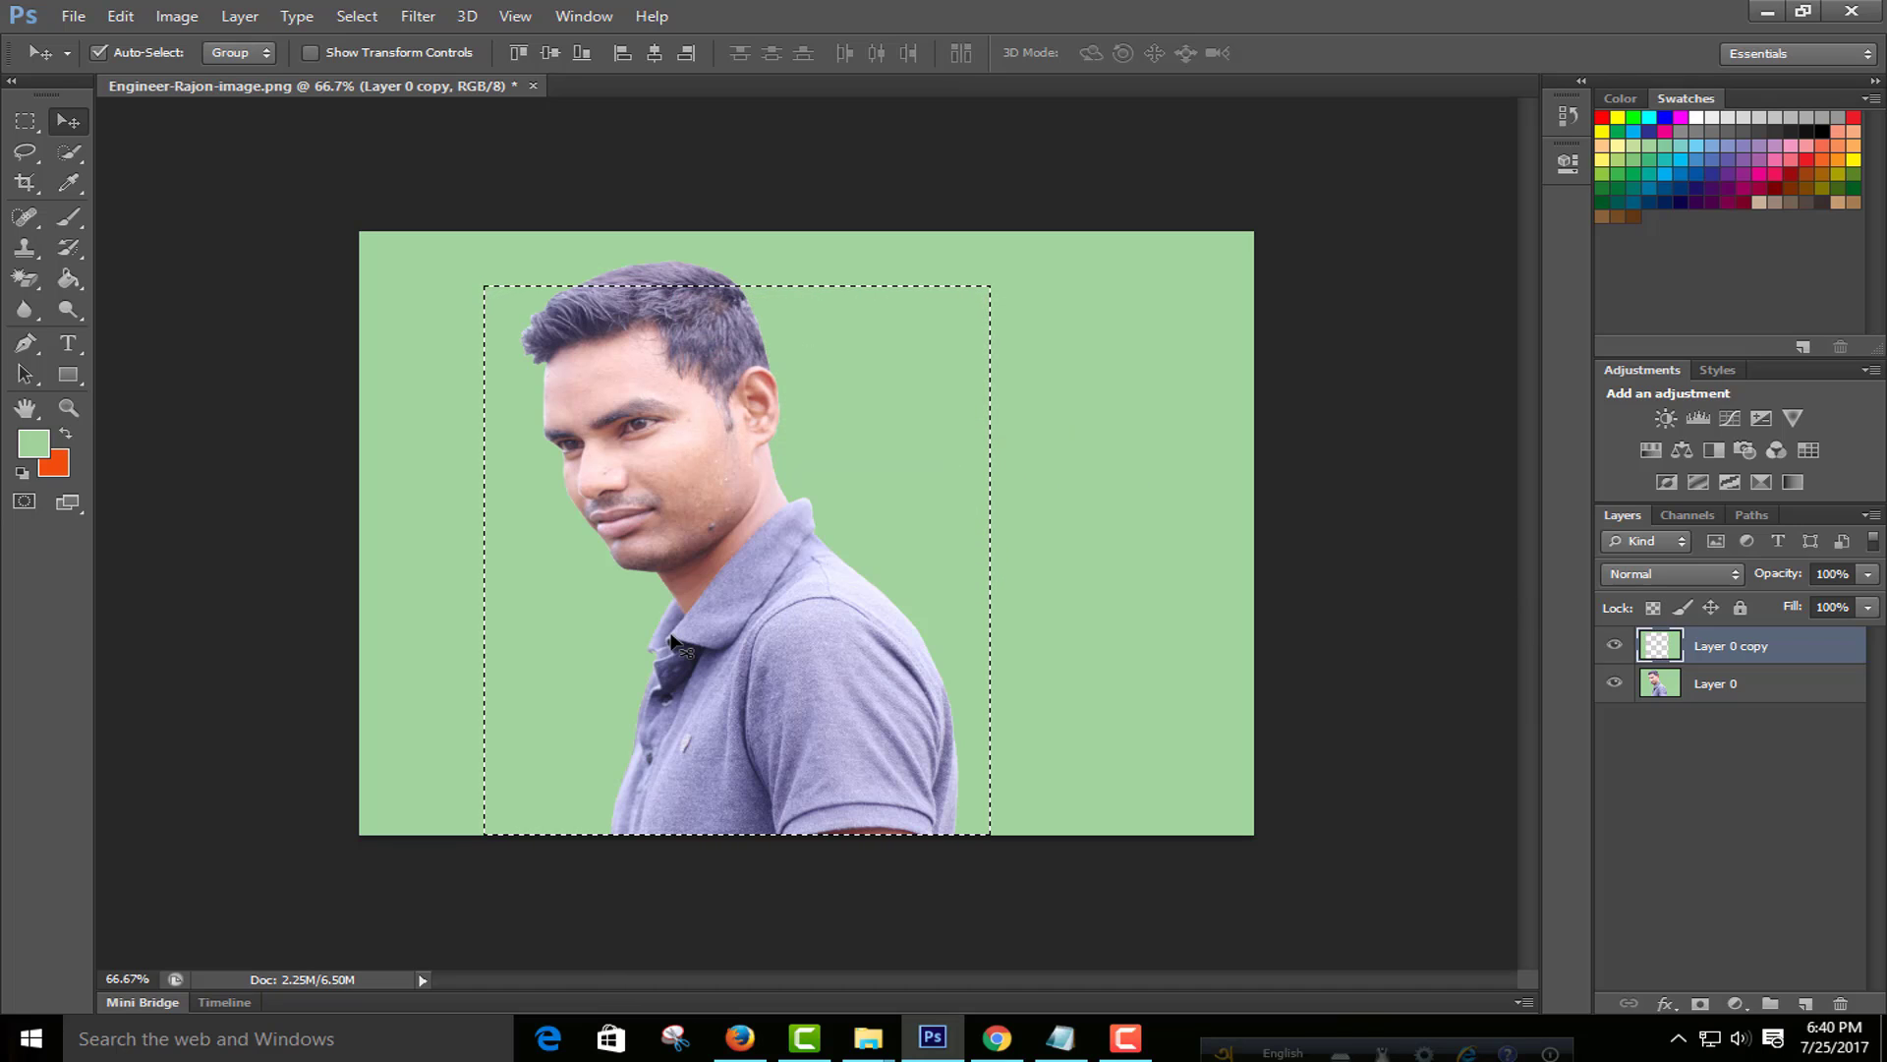
pyautogui.hotkey('ctrl', 'd')
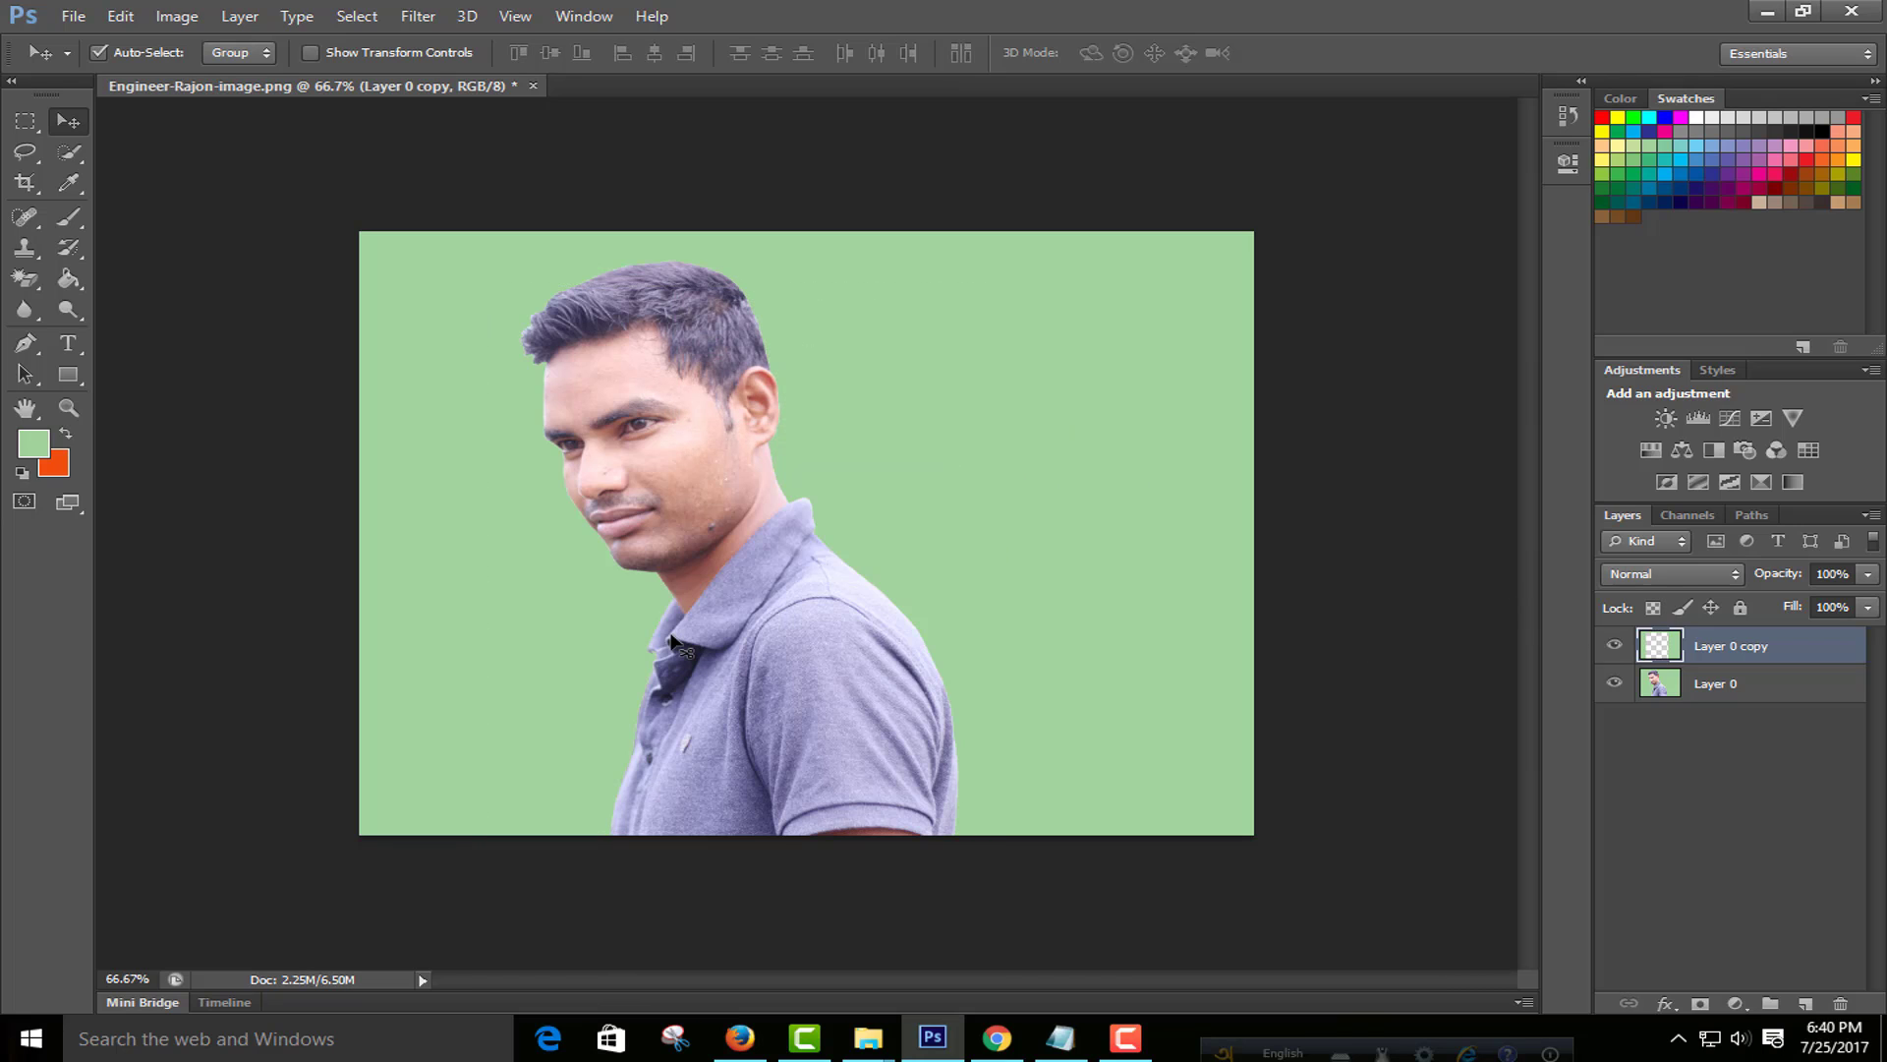
# Step: Drag both layers right and down to cover the canvas's transparent edges
pyautogui.click(1615, 646)
pyautogui.click(868, 680)
pyautogui.moveTo(868, 680)
pyautogui.mouseDown()
pyautogui.moveTo(282, 688)
pyautogui.moveTo(843, 640)
pyautogui.mouseUp()
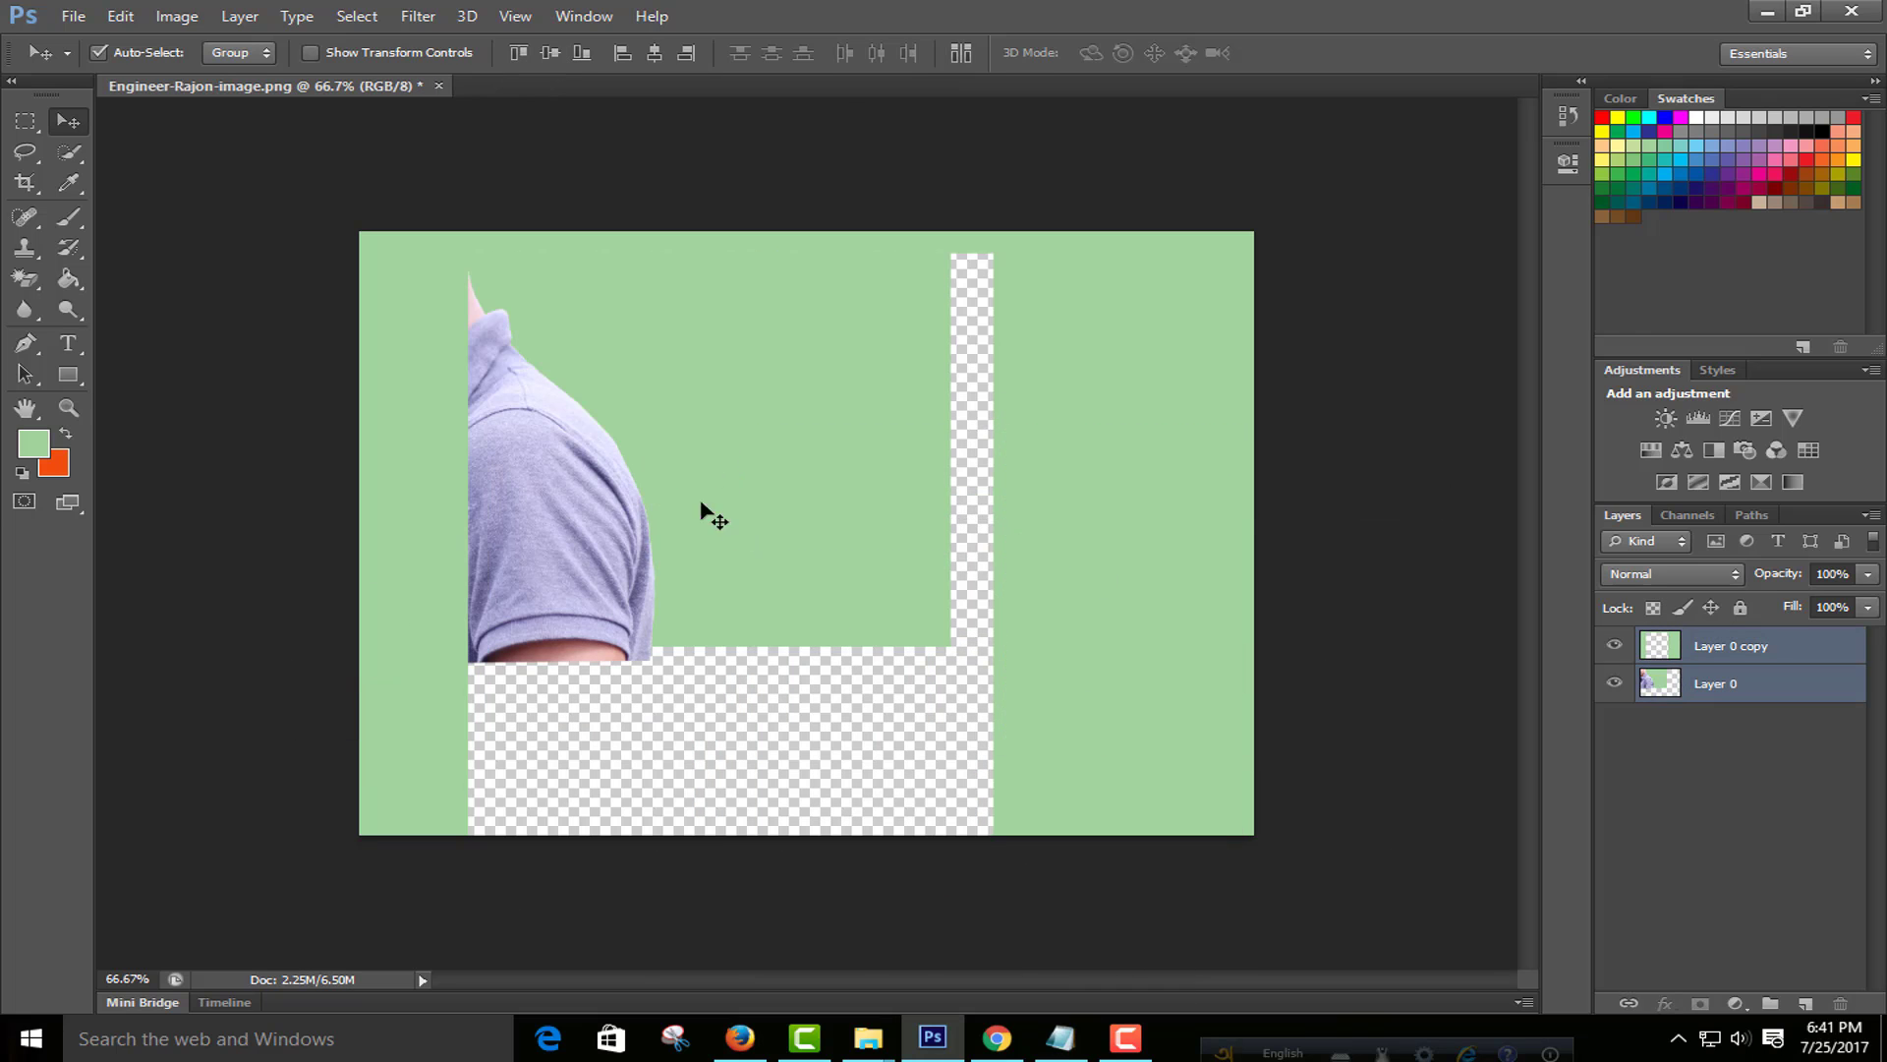
pyautogui.moveTo(708, 514)
pyautogui.mouseDown()
pyautogui.moveTo(1000, 667)
pyautogui.moveTo(978, 554)
pyautogui.mouseUp()
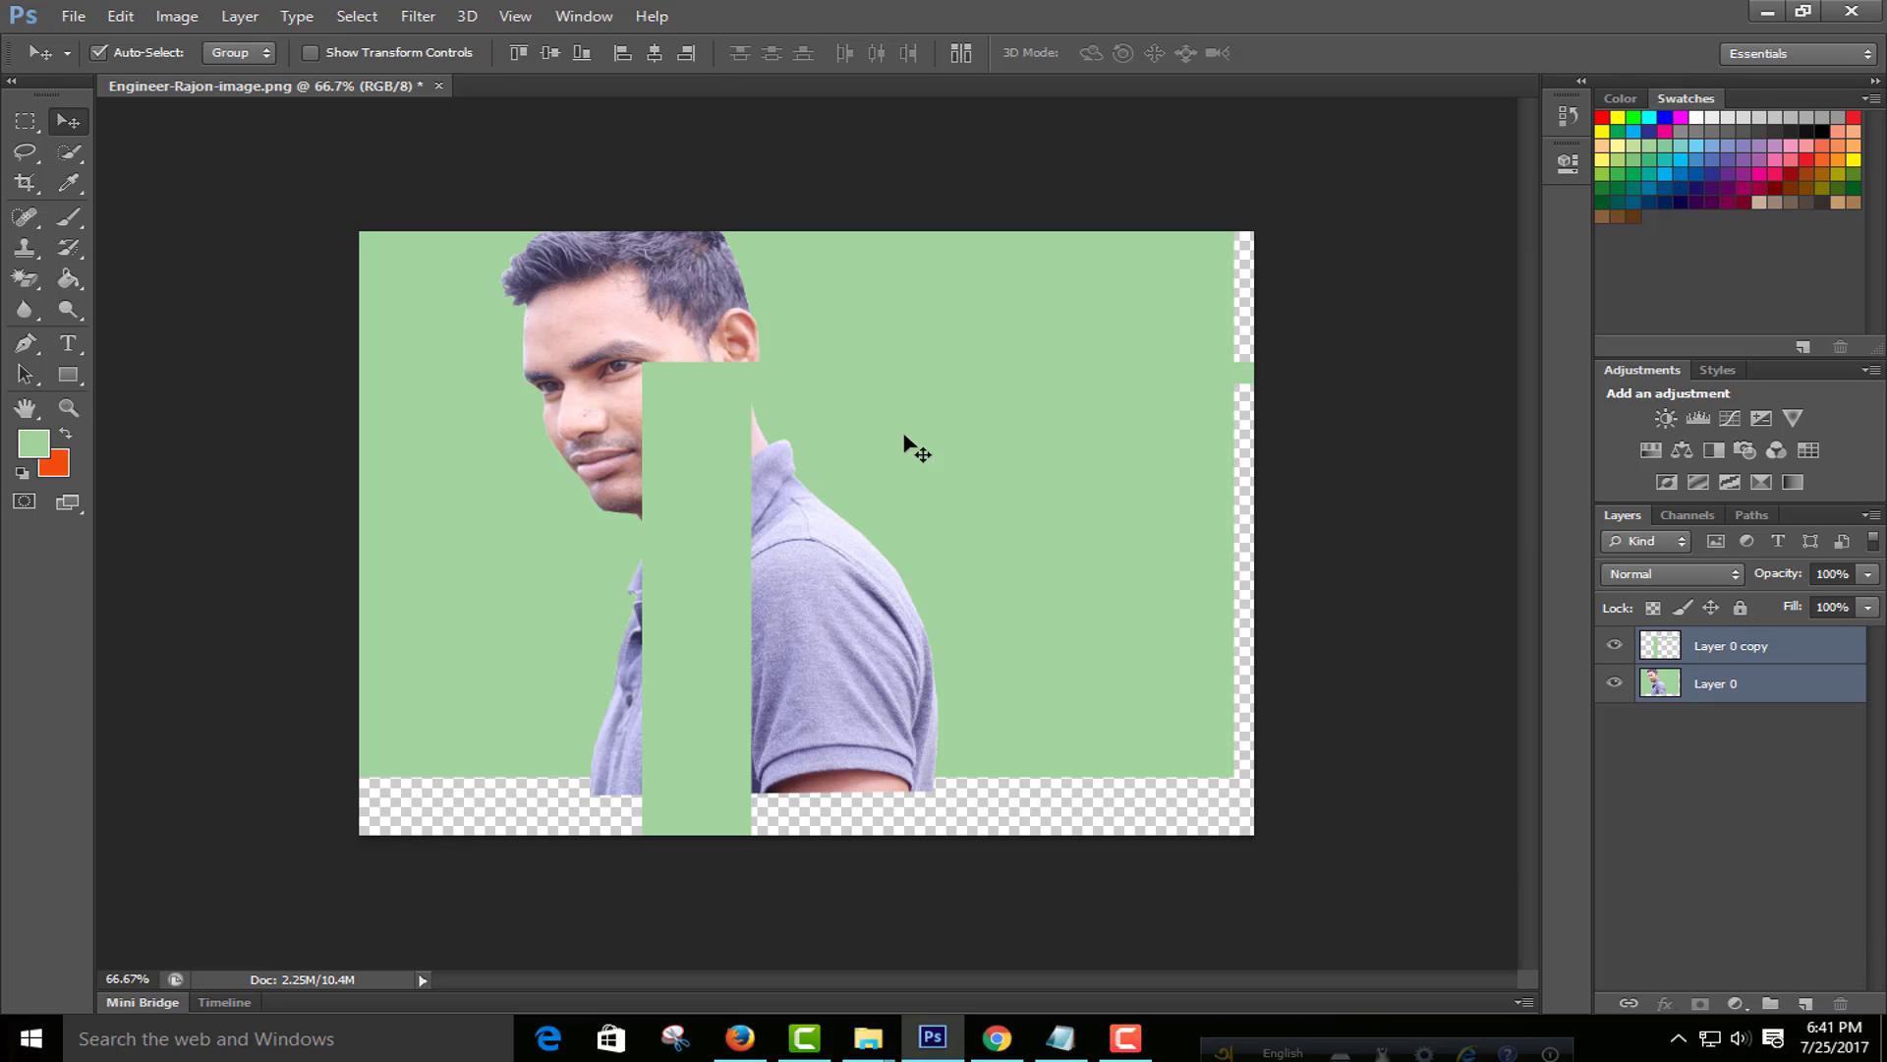
pyautogui.moveTo(911, 439); pyautogui.dragTo(933, 504)
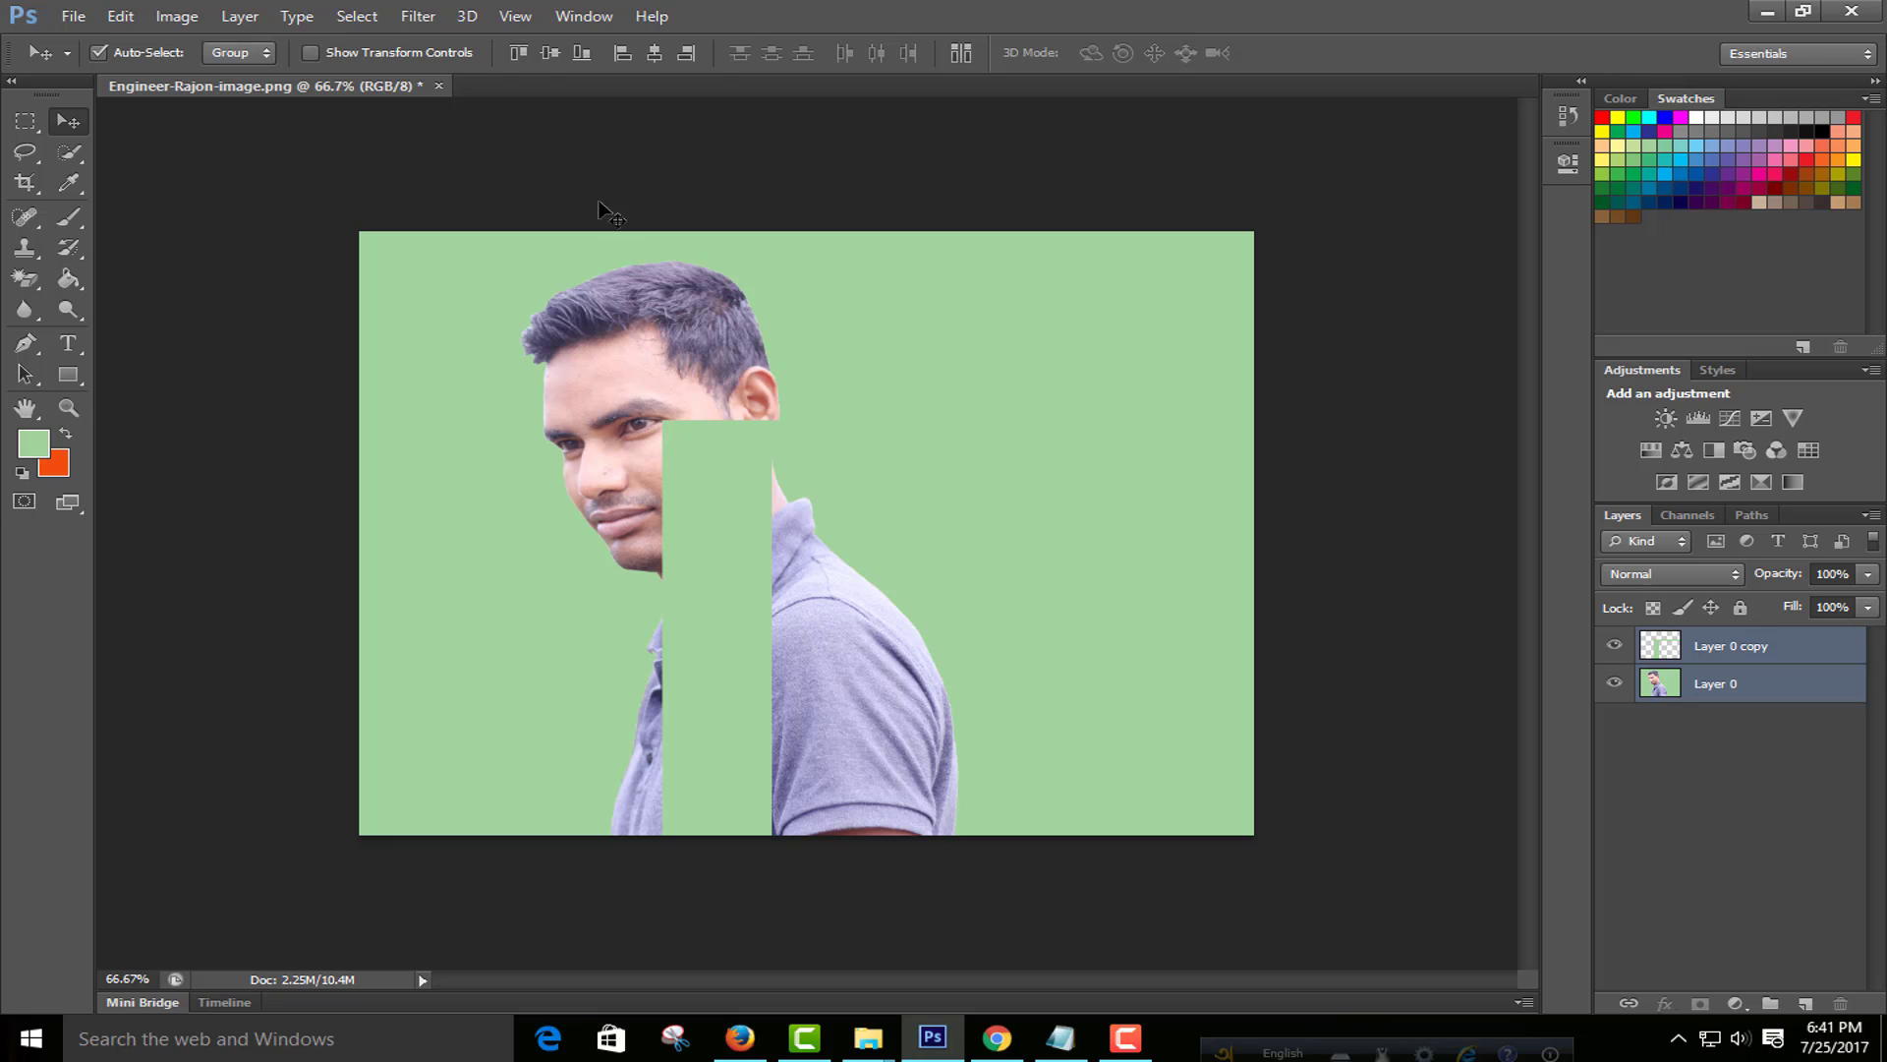
pyautogui.click(584, 16)
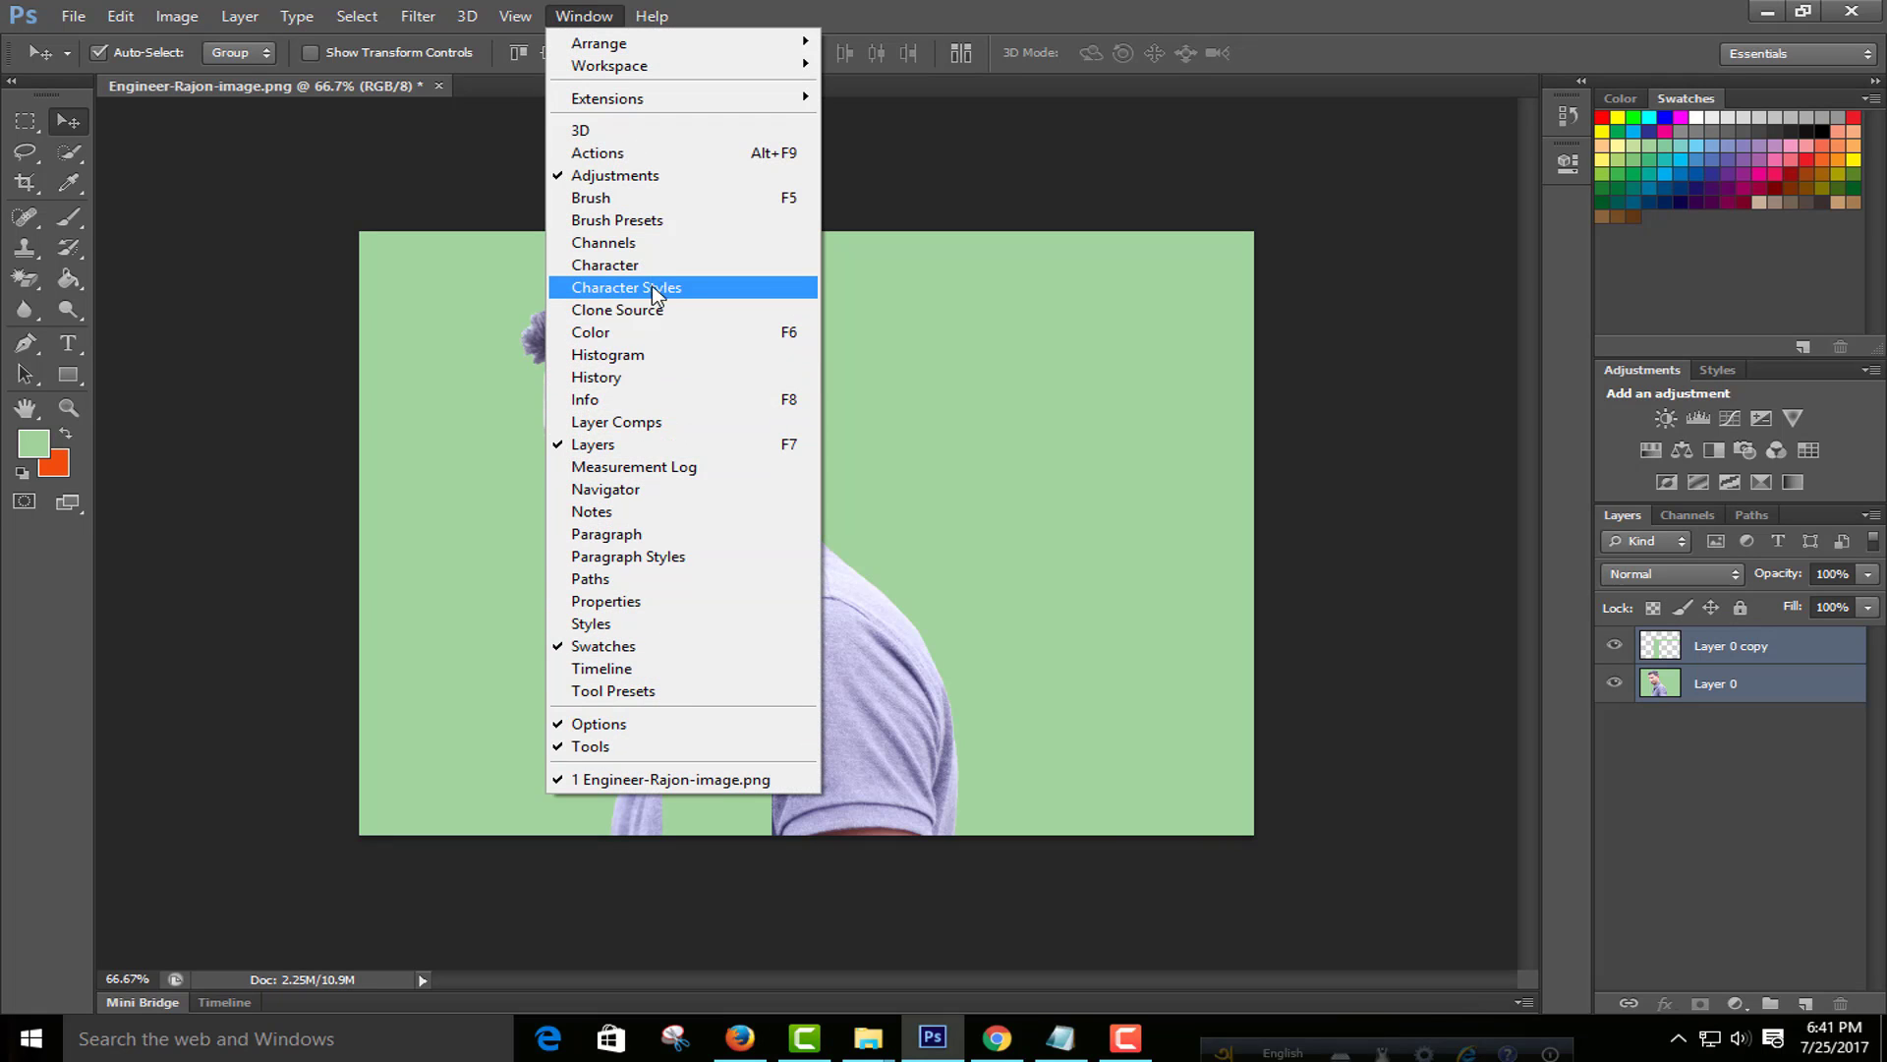
# Step: Use the History panel to revert to the state with the even green background
pyautogui.click(649, 377)
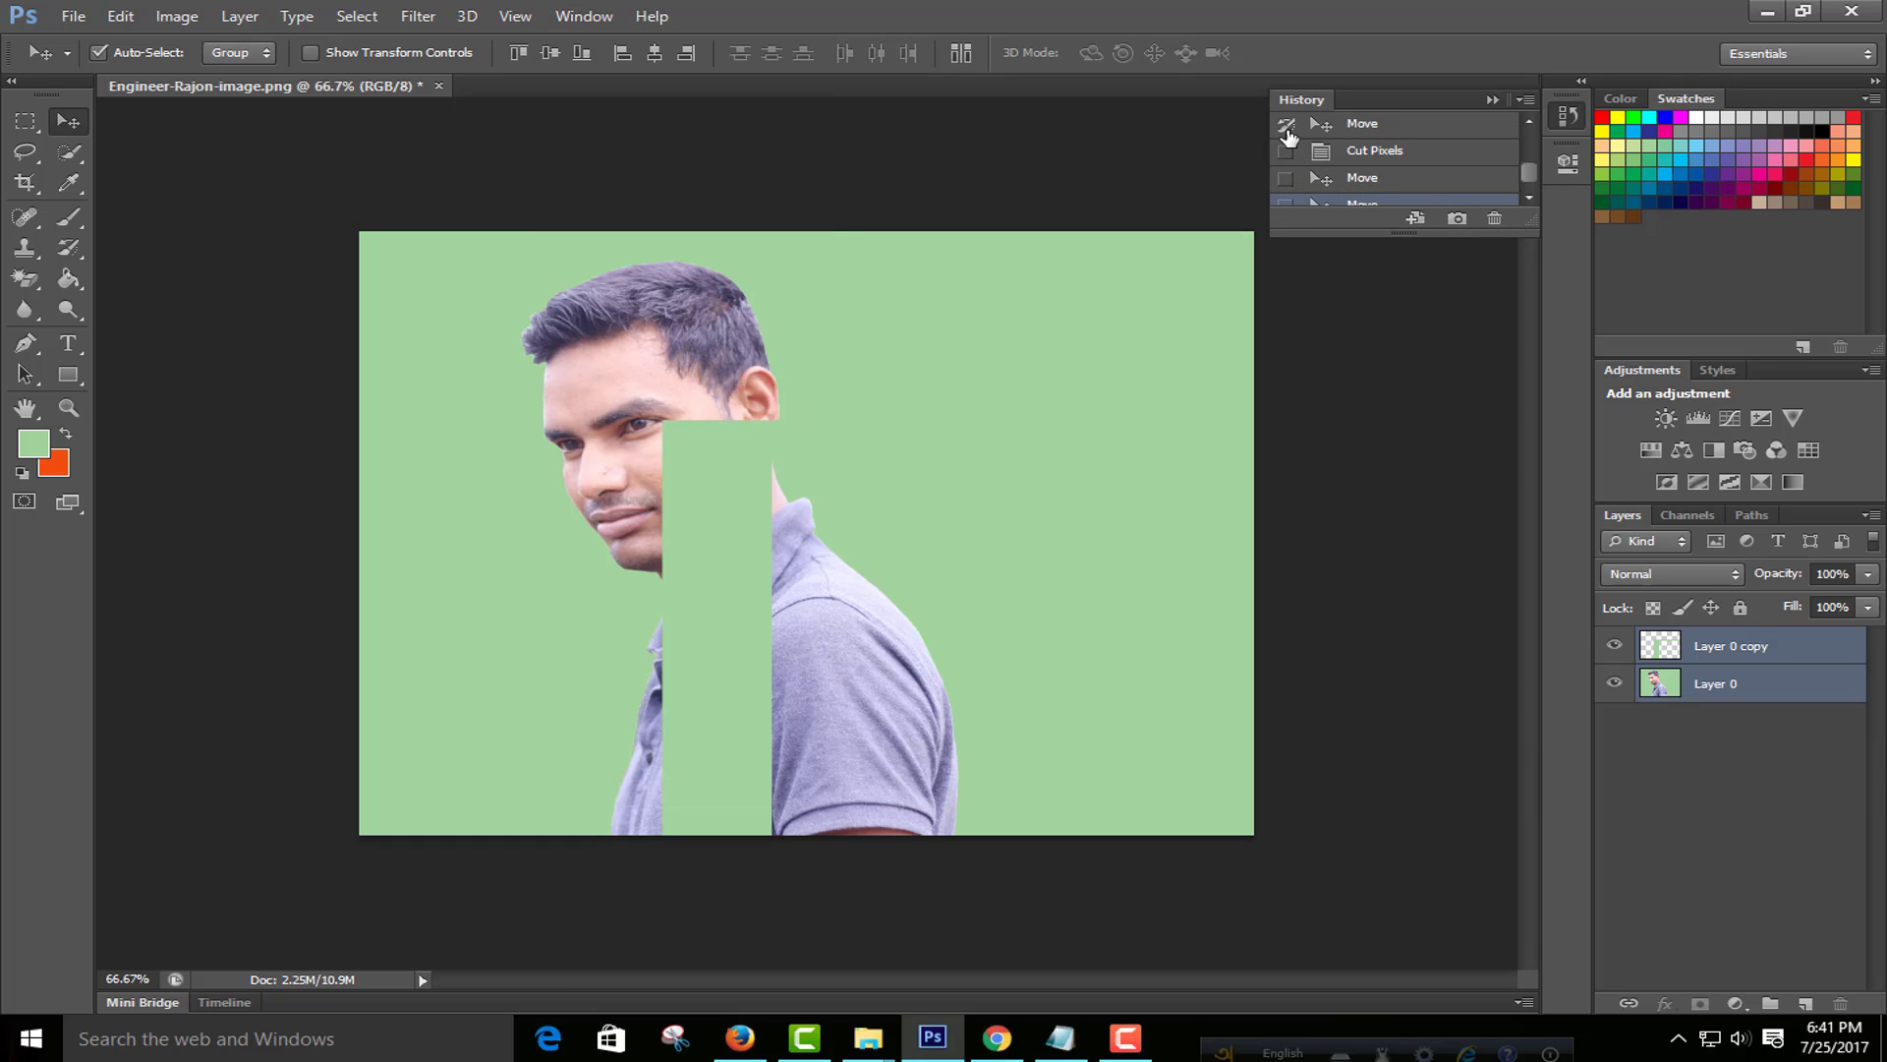
pyautogui.moveTo(1529, 171); pyautogui.dragTo(1535, 130)
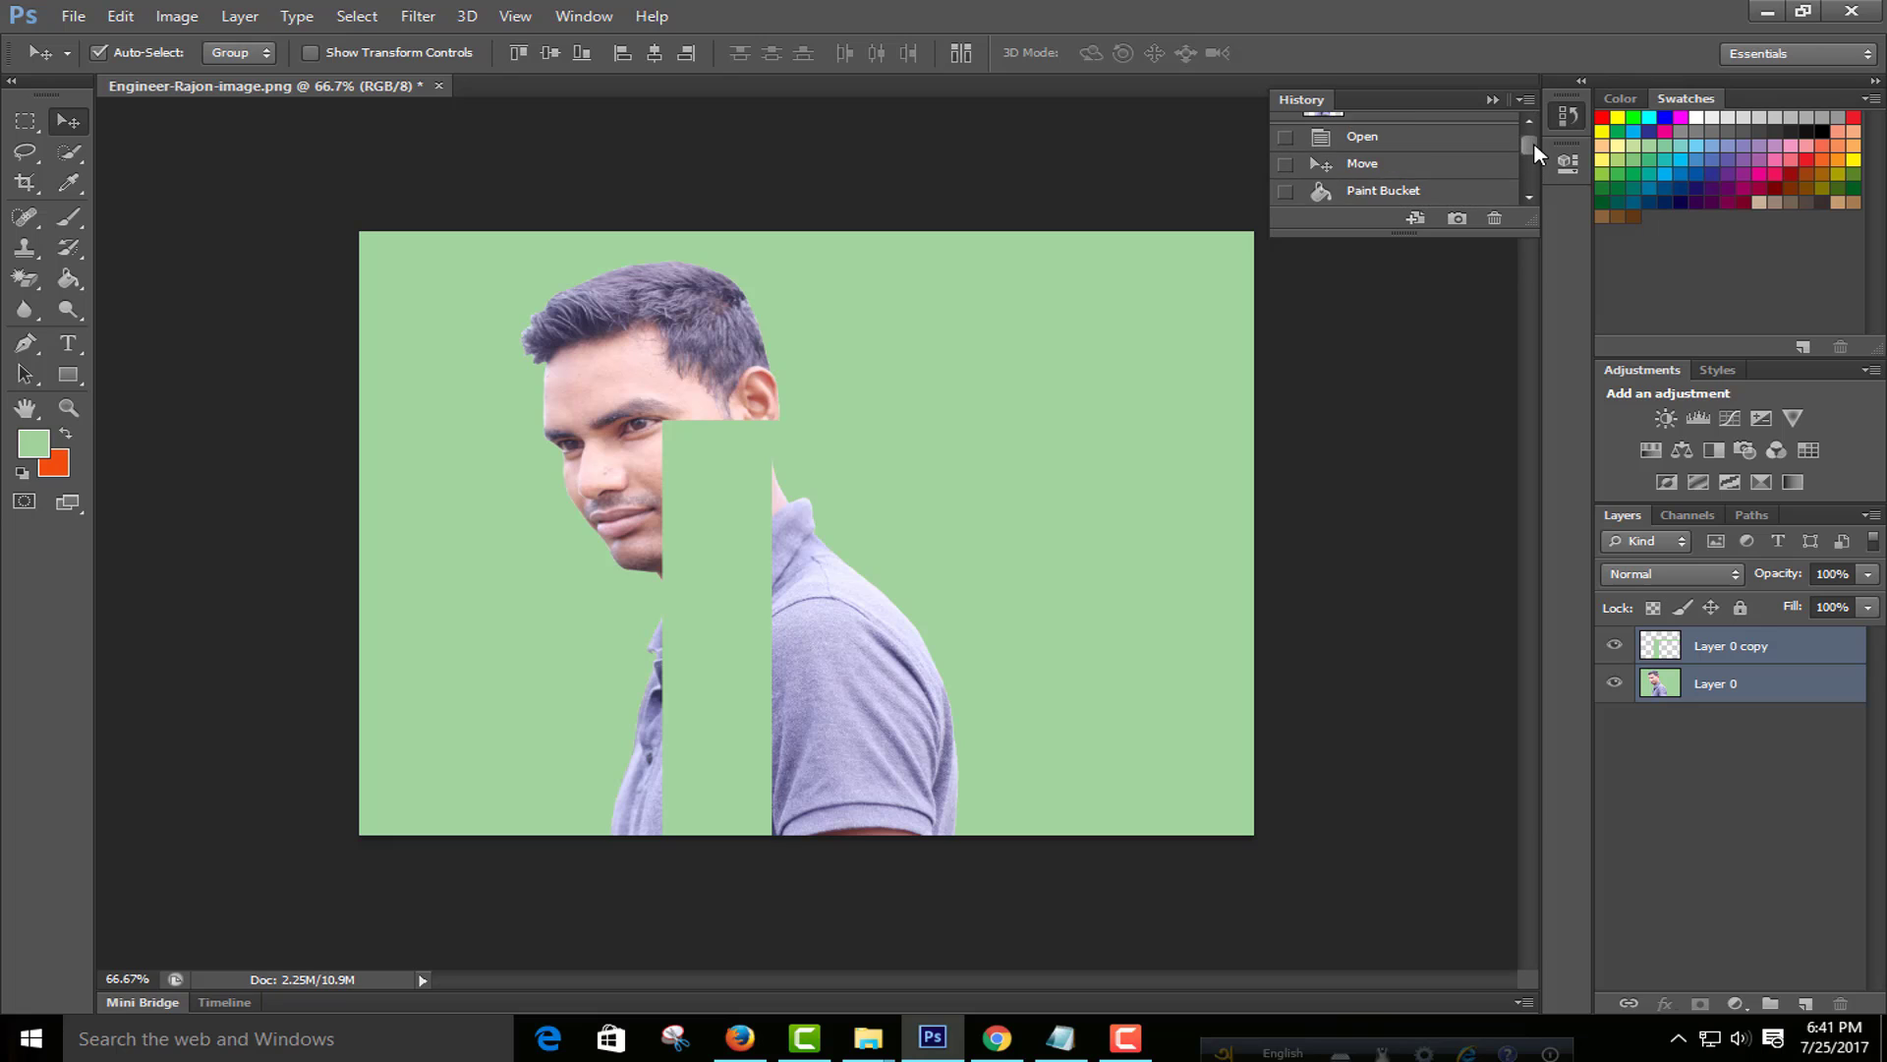
pyautogui.click(1424, 136)
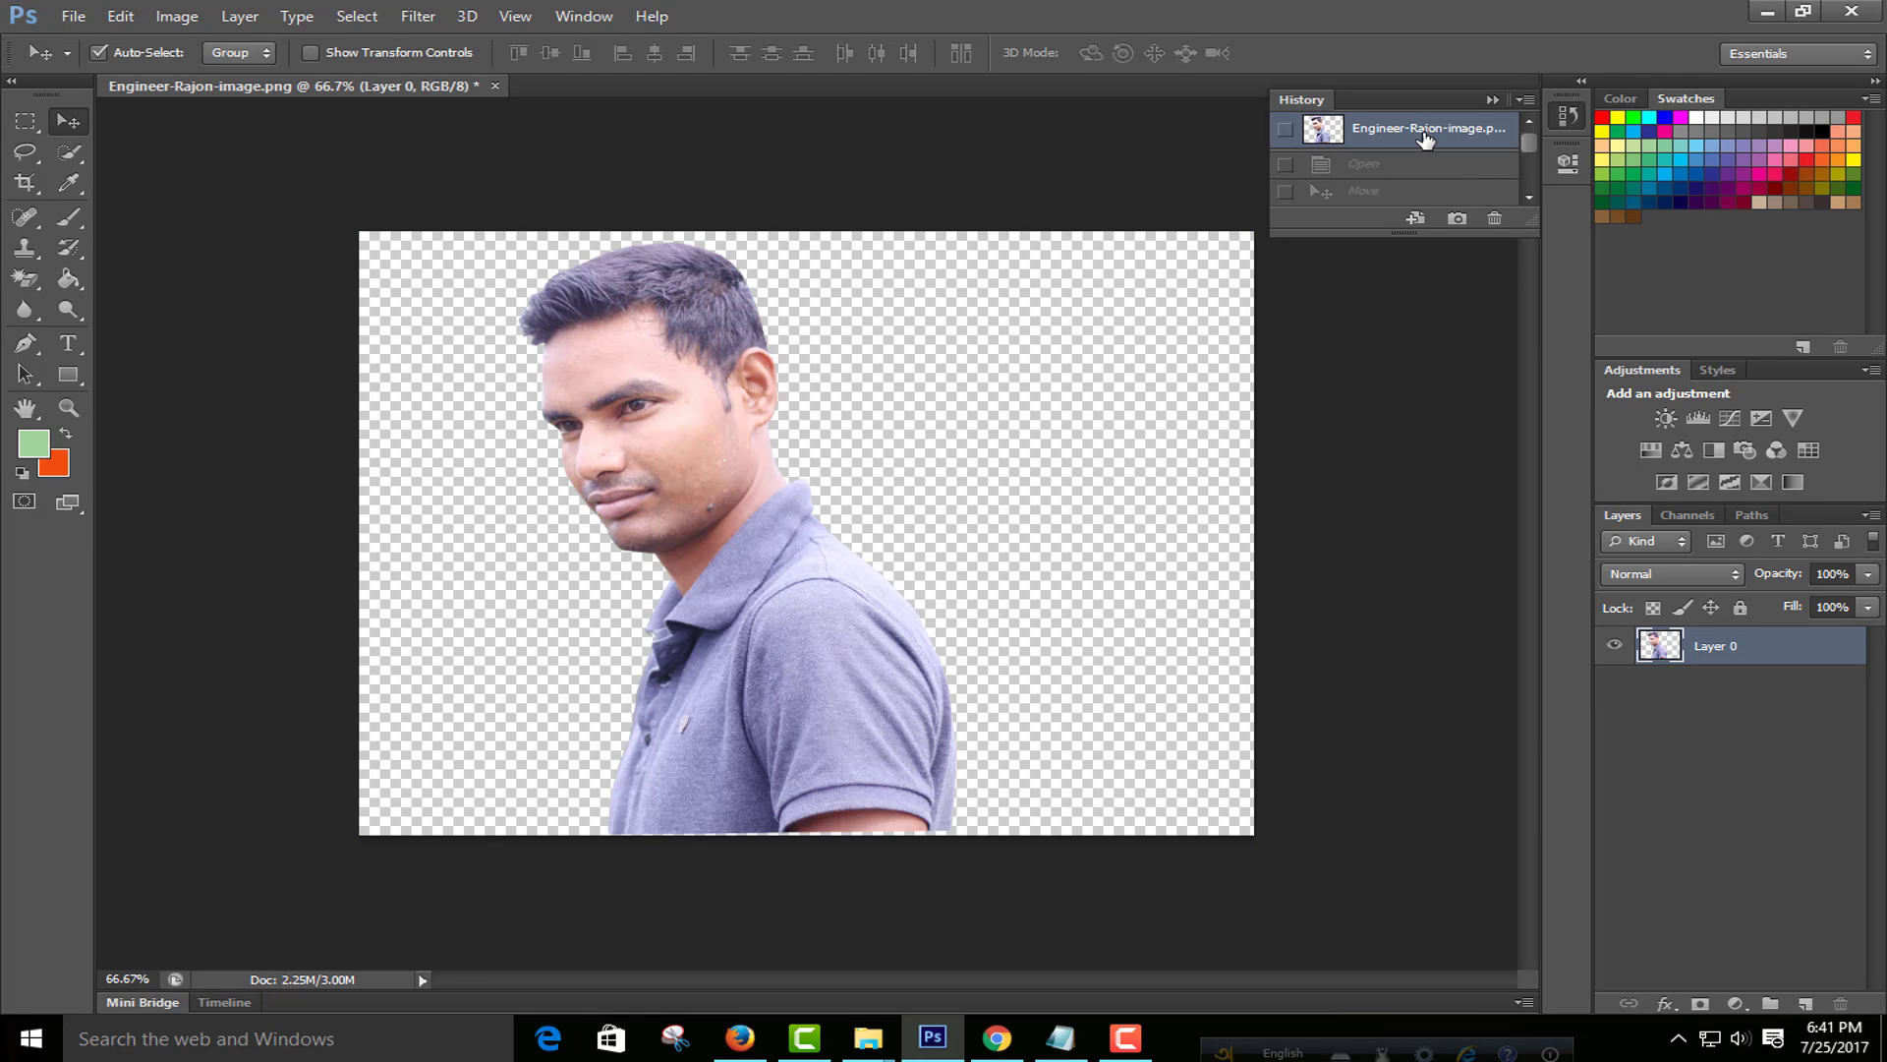
pyautogui.click(1355, 168)
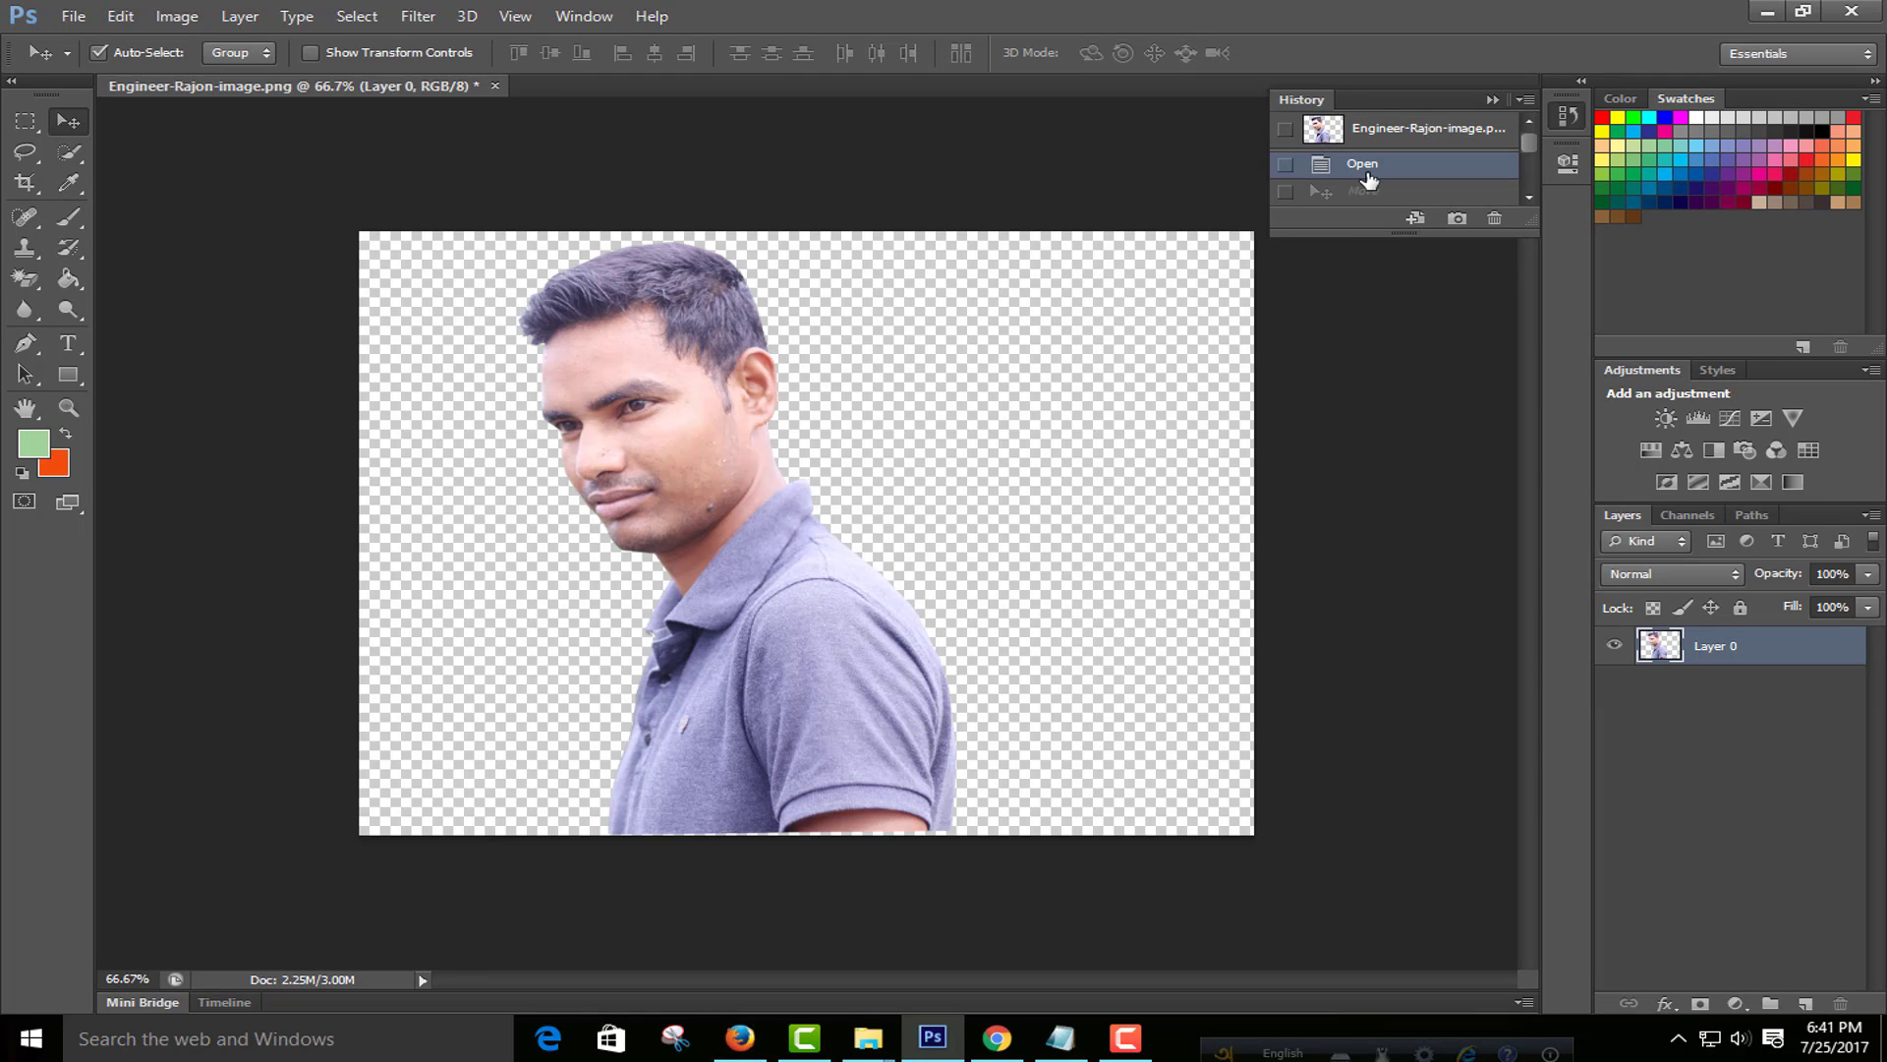
pyautogui.click(1399, 189)
pyautogui.scroll(-2, 1531, 146)
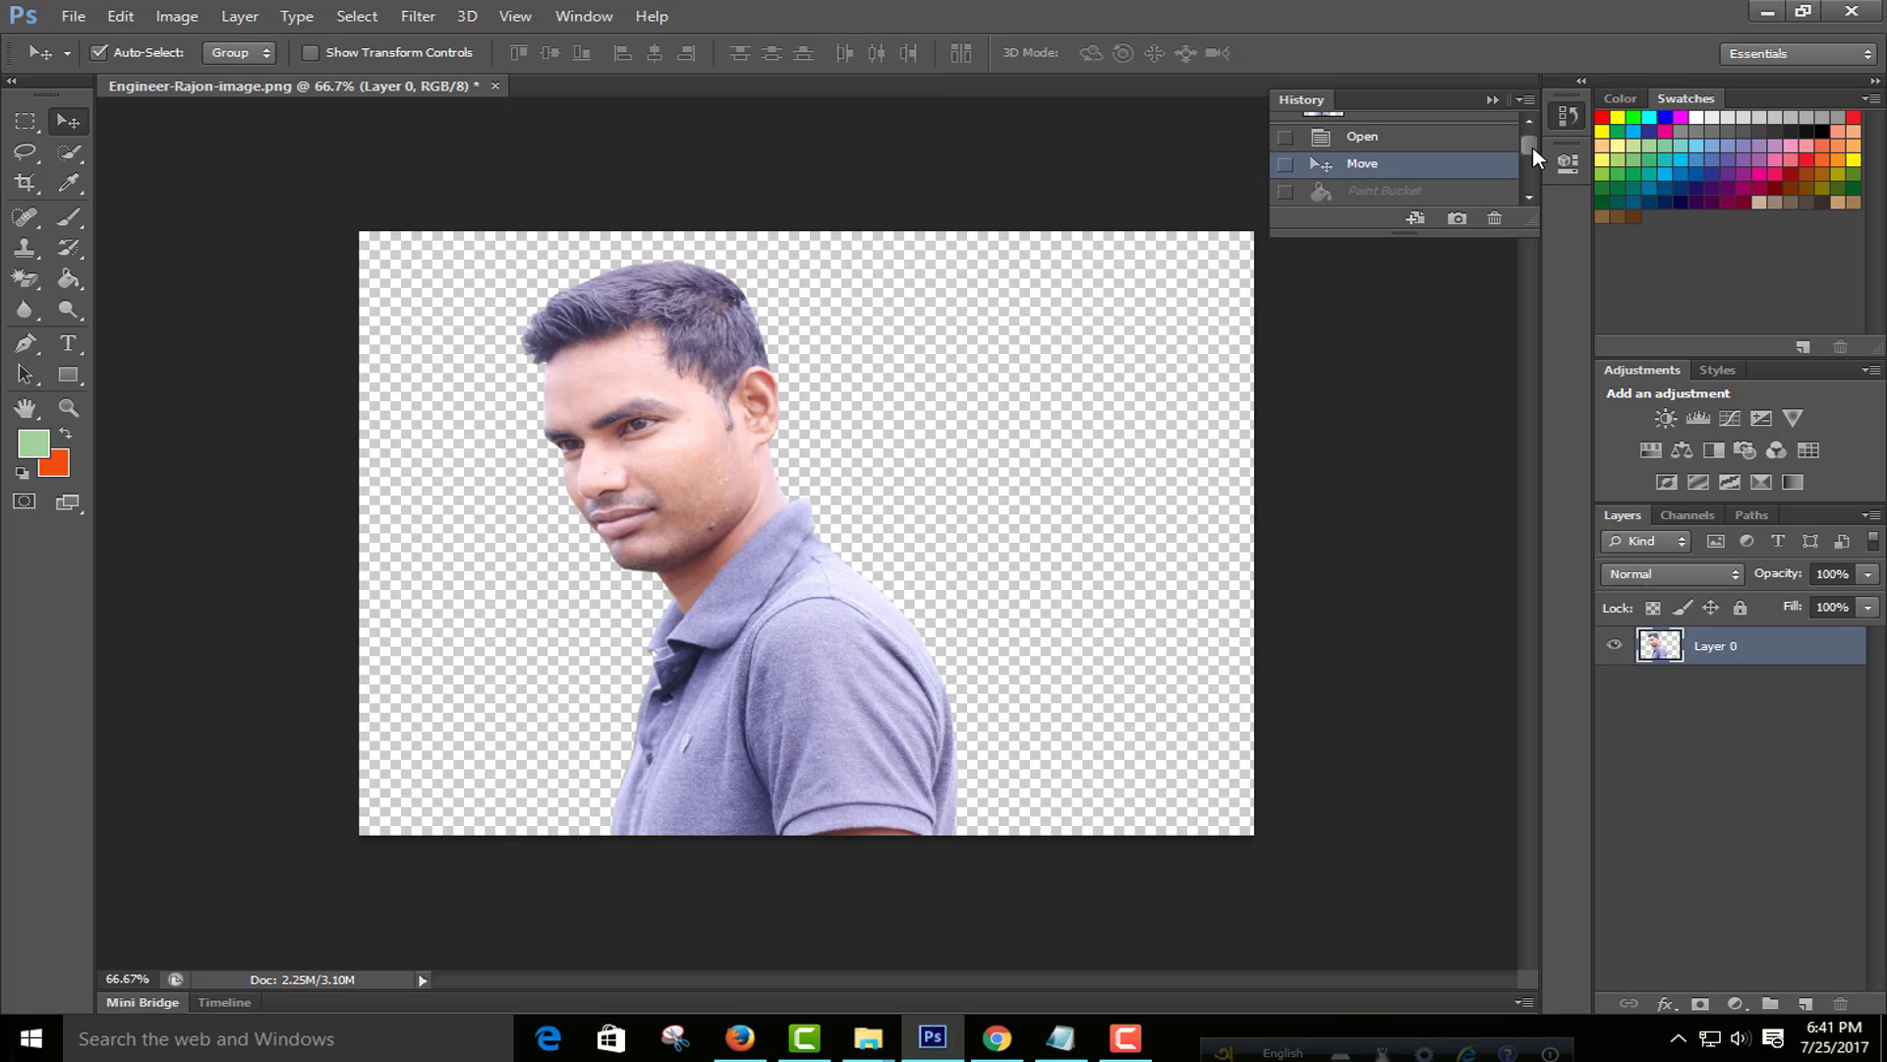
pyautogui.click(1455, 175)
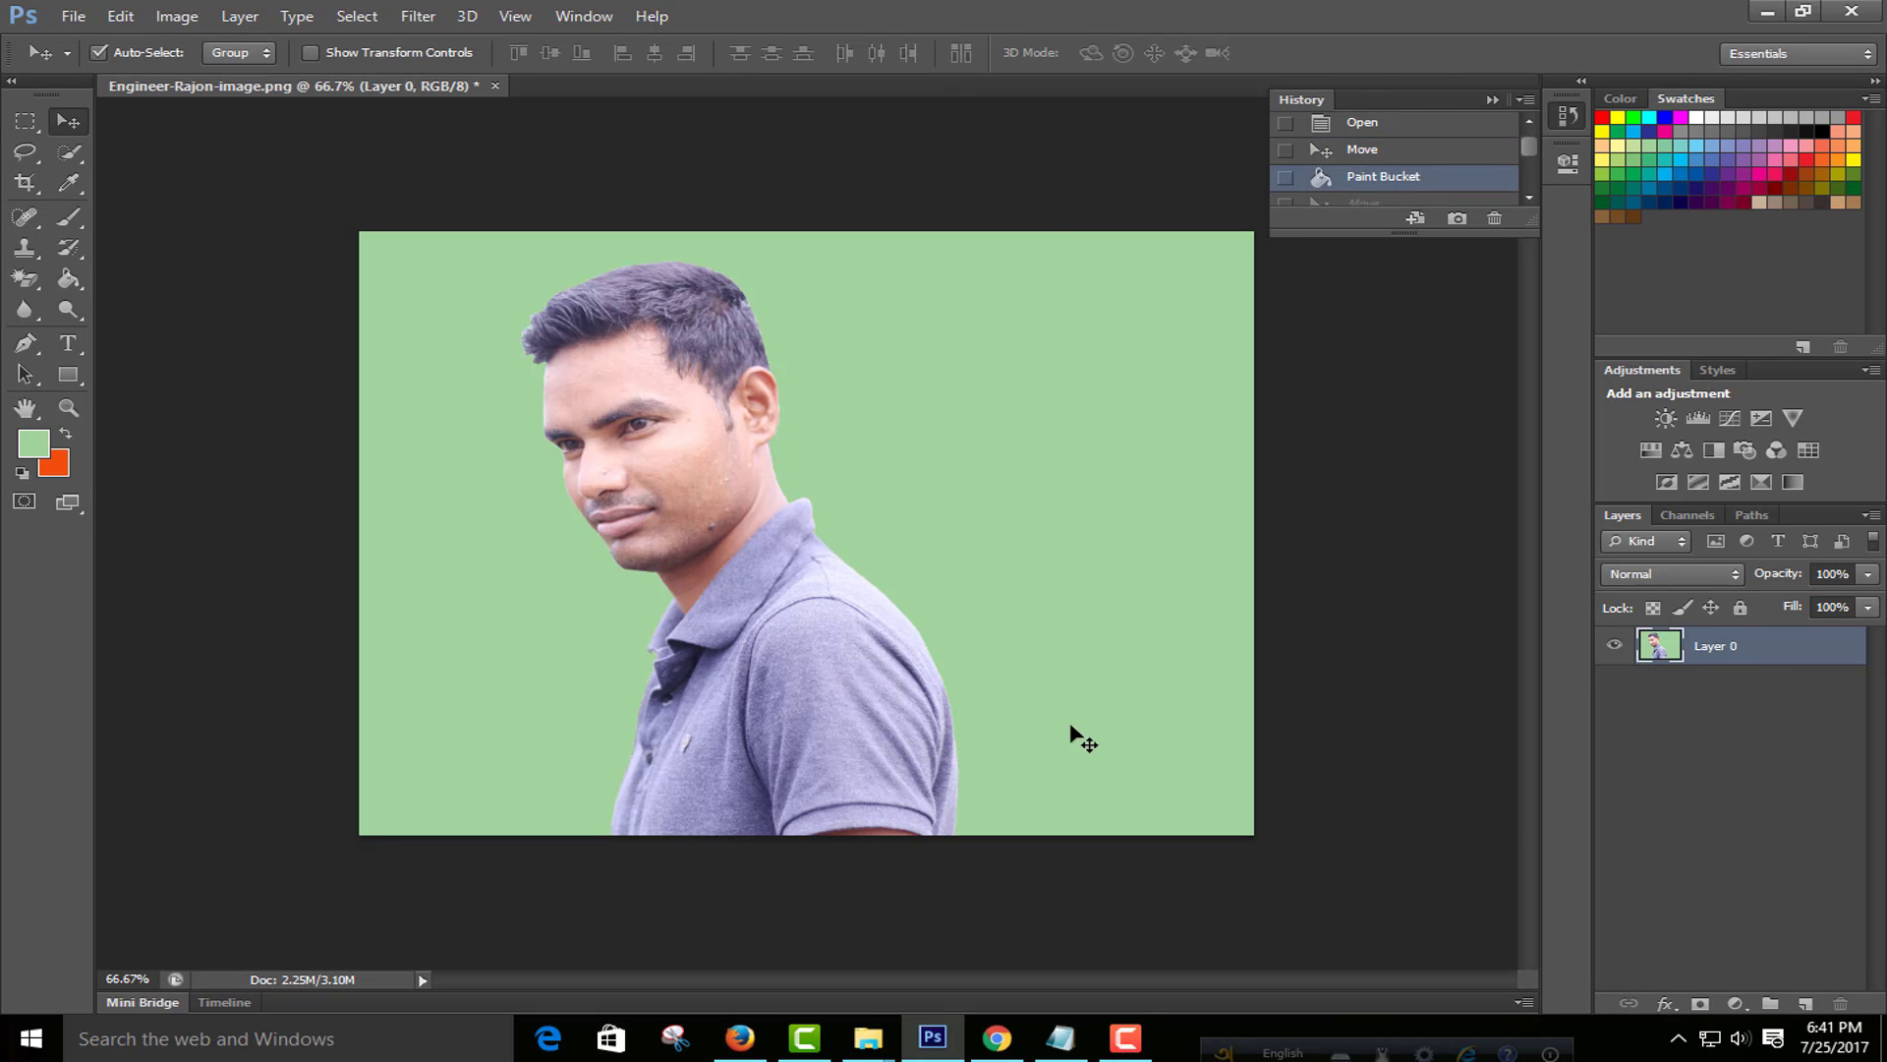
# Step: Nudge the image into place and collapse the History panel
pyautogui.moveTo(851, 695)
pyautogui.mouseDown()
pyautogui.moveTo(906, 698)
pyautogui.moveTo(853, 700)
pyautogui.mouseUp()
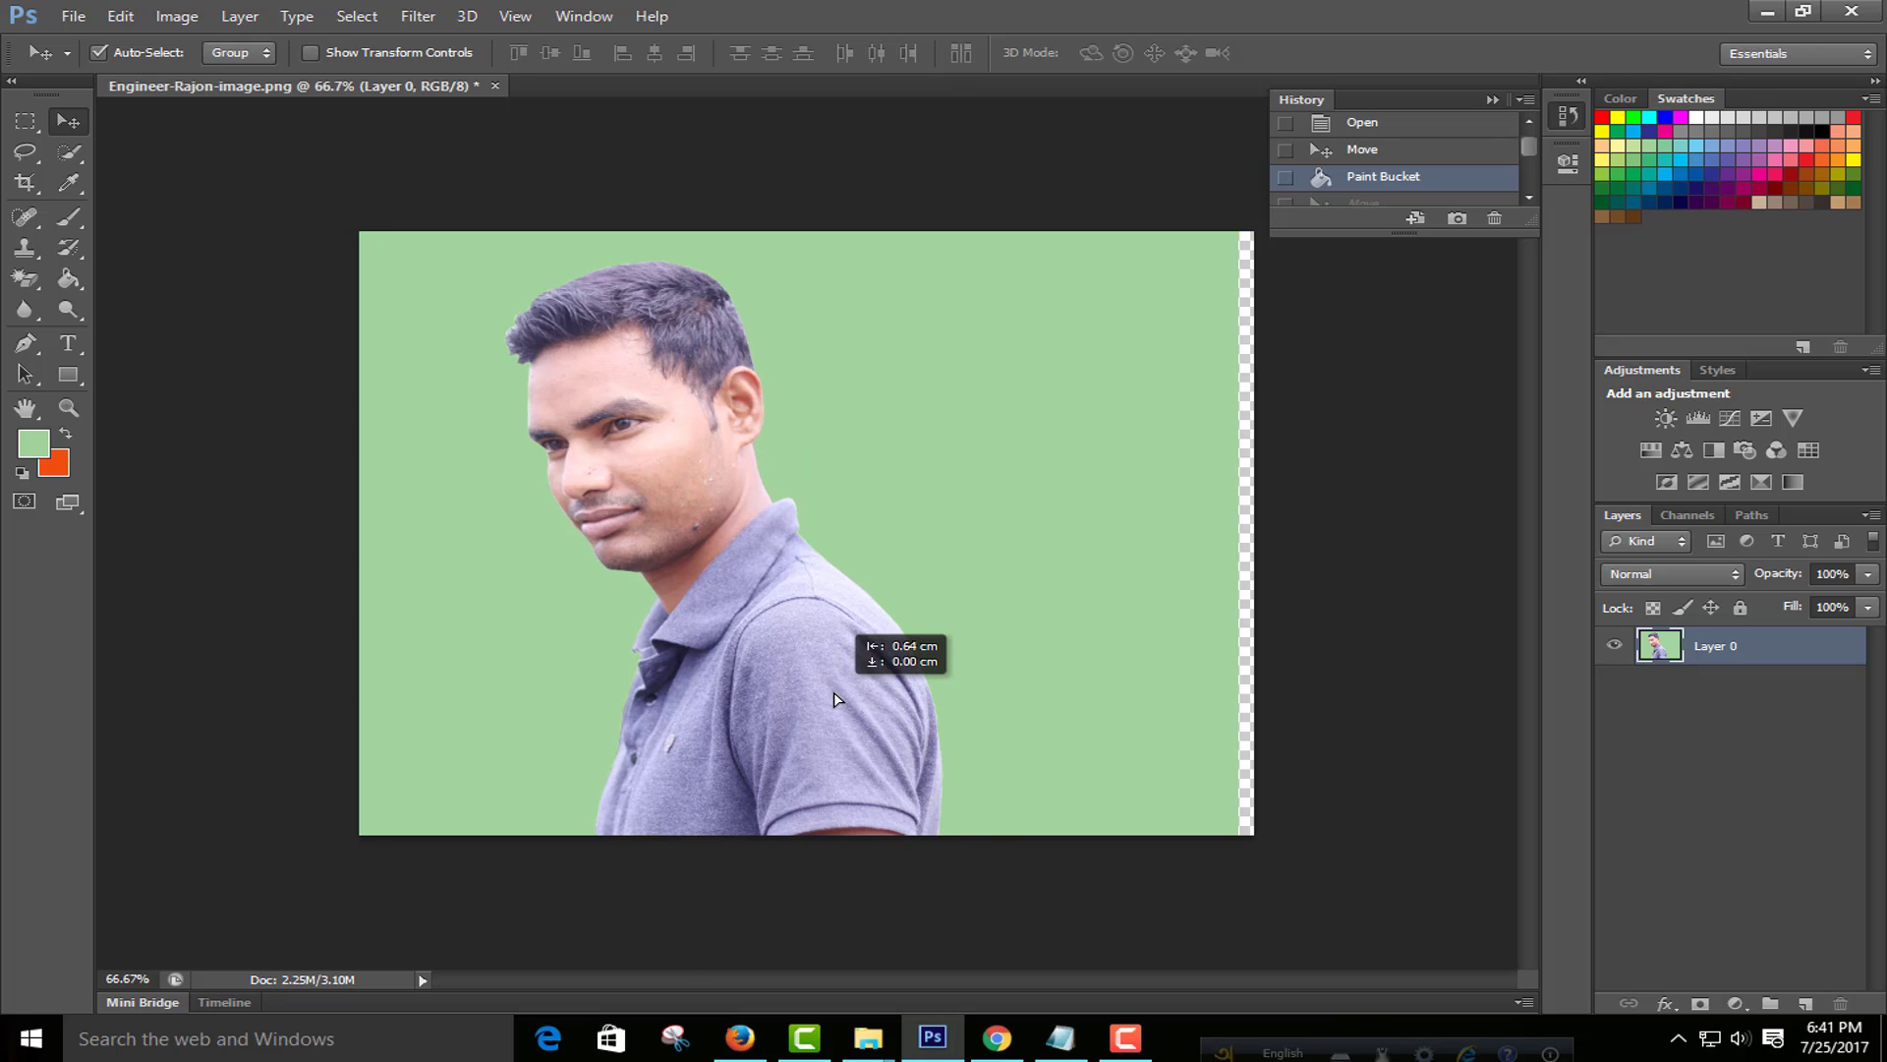
pyautogui.click(1455, 467)
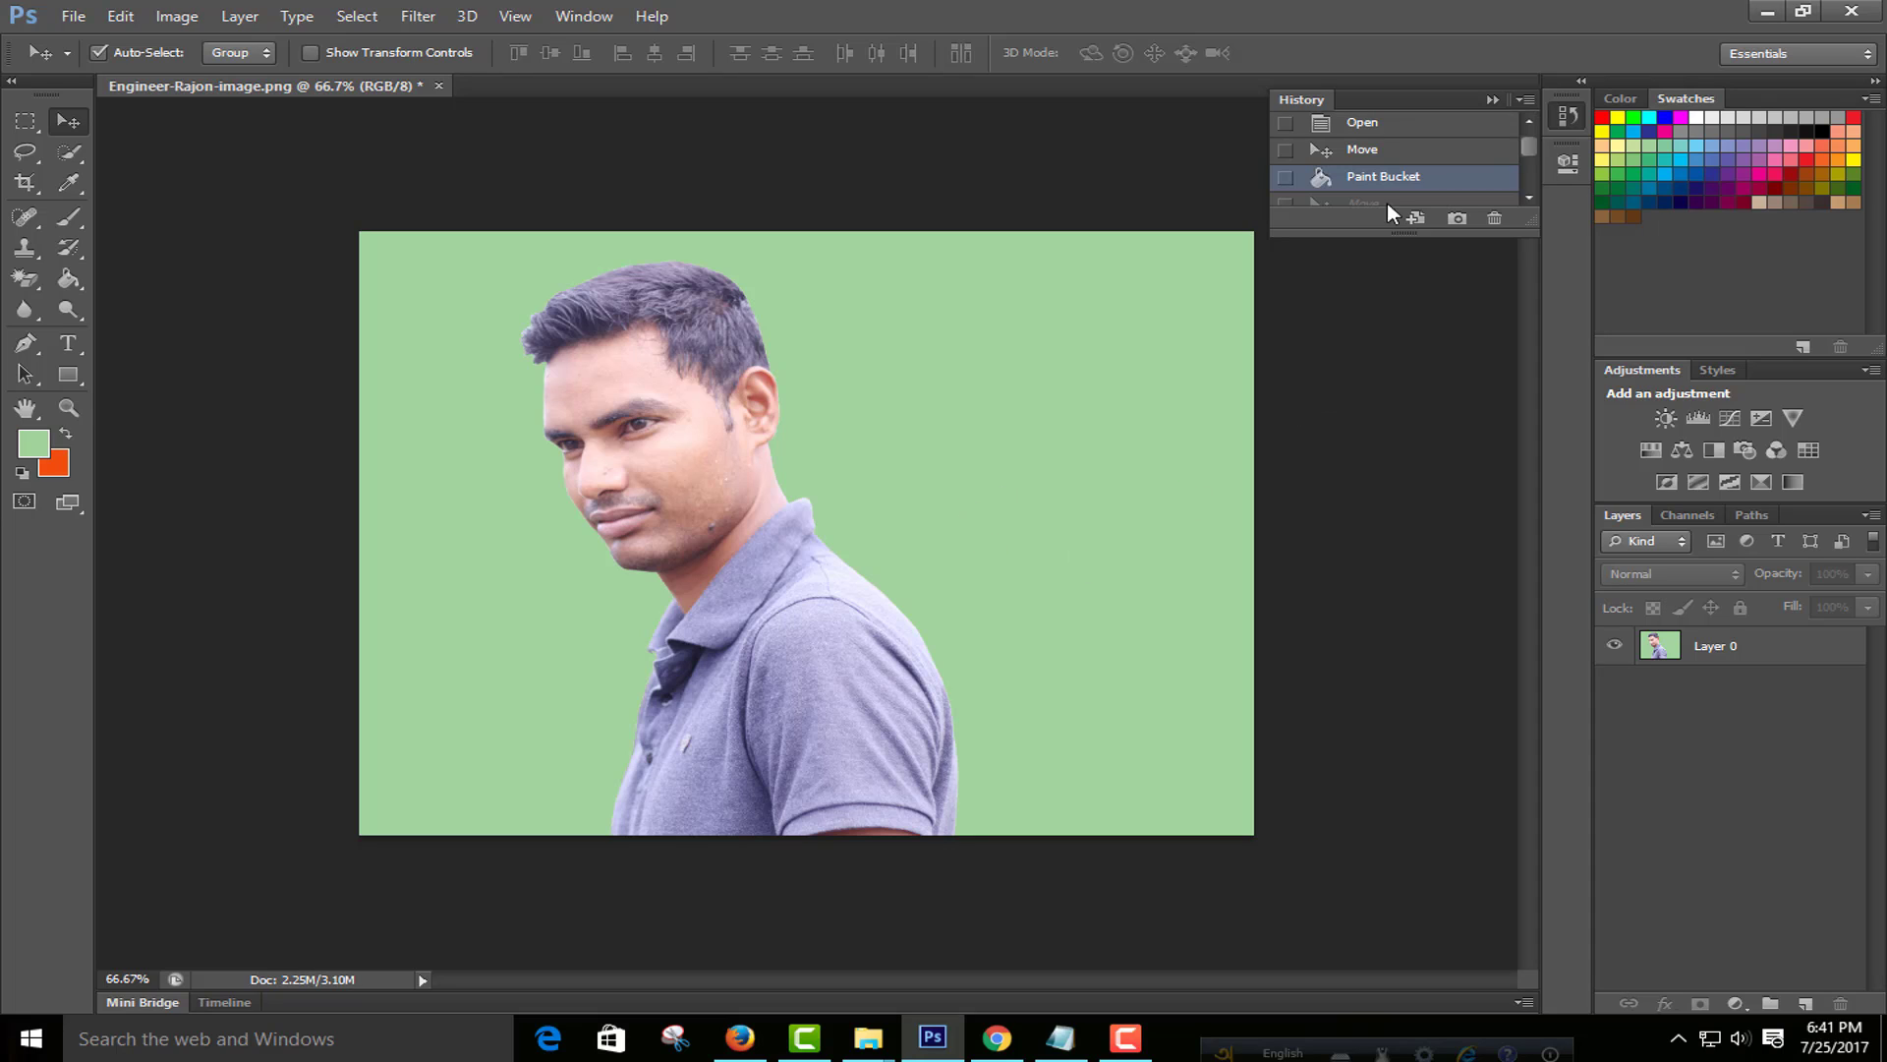
pyautogui.click(1495, 99)
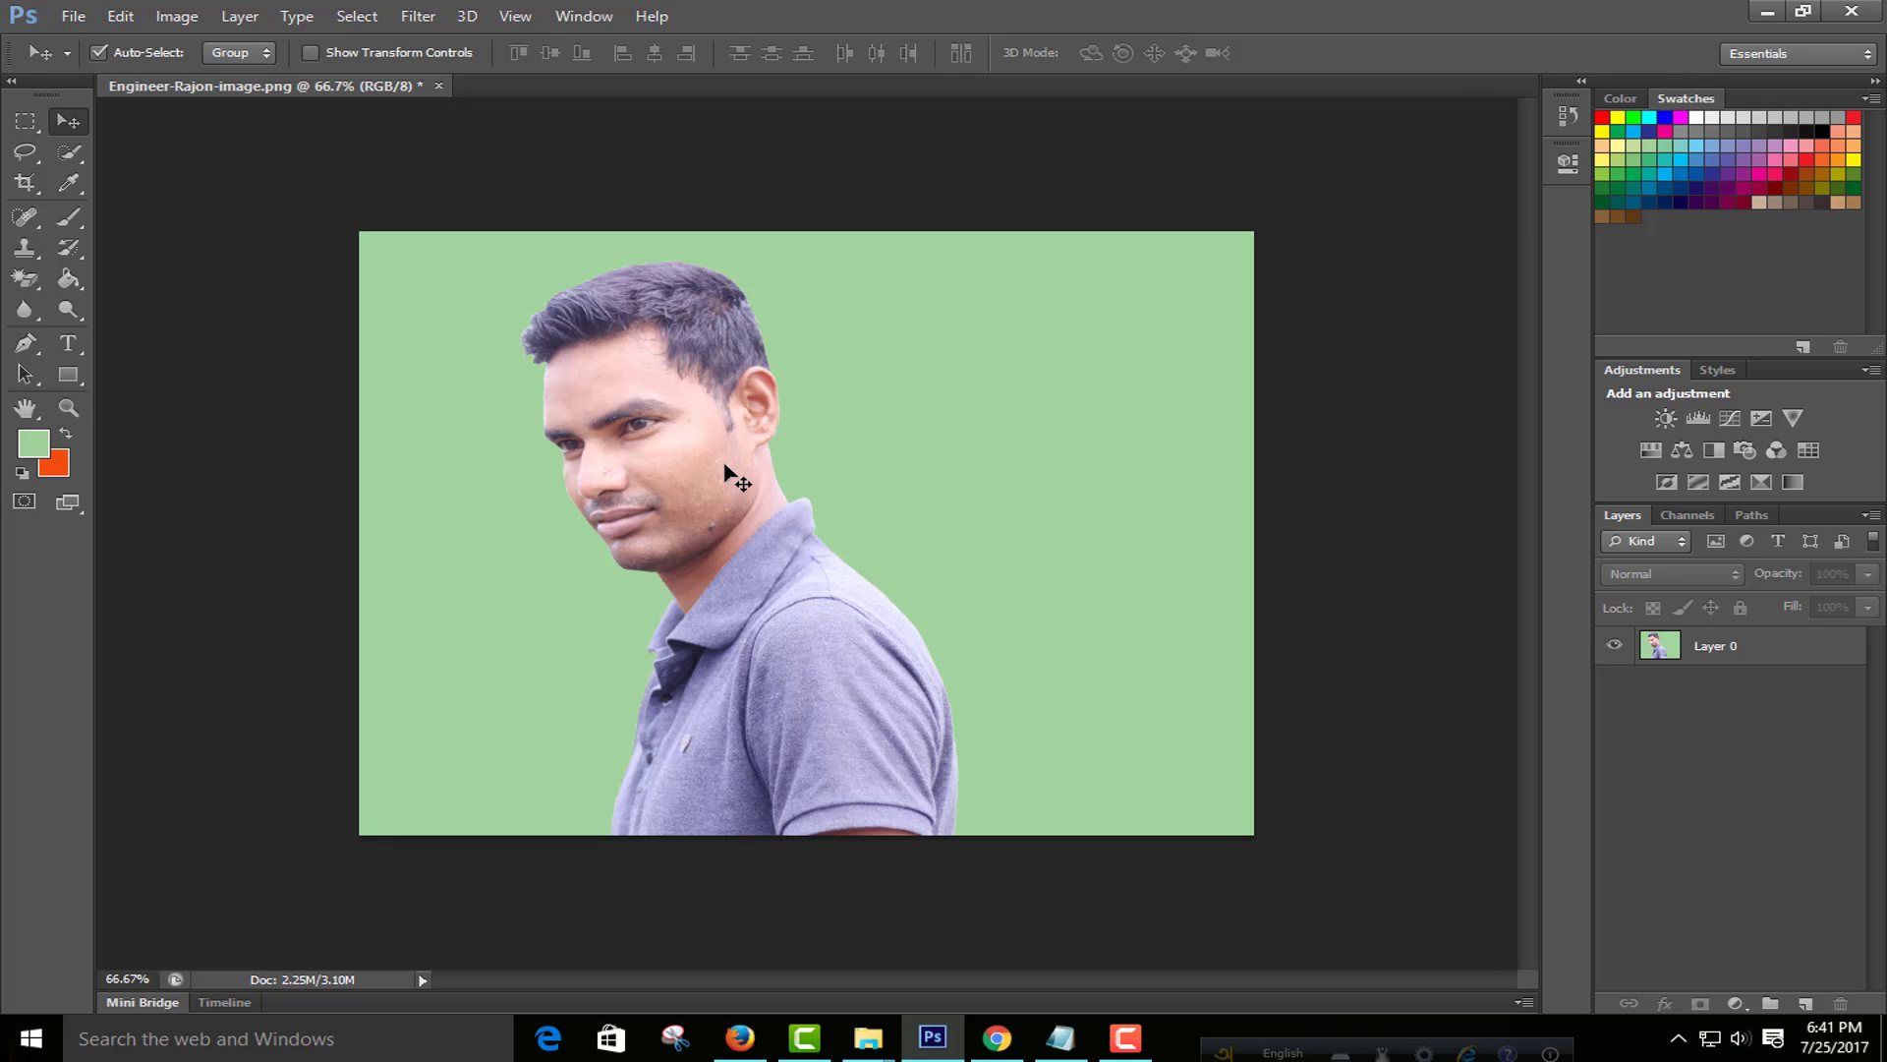
pyautogui.moveTo(798, 563)
pyautogui.mouseDown()
pyautogui.moveTo(607, 947)
pyautogui.moveTo(834, 610)
pyautogui.mouseUp()
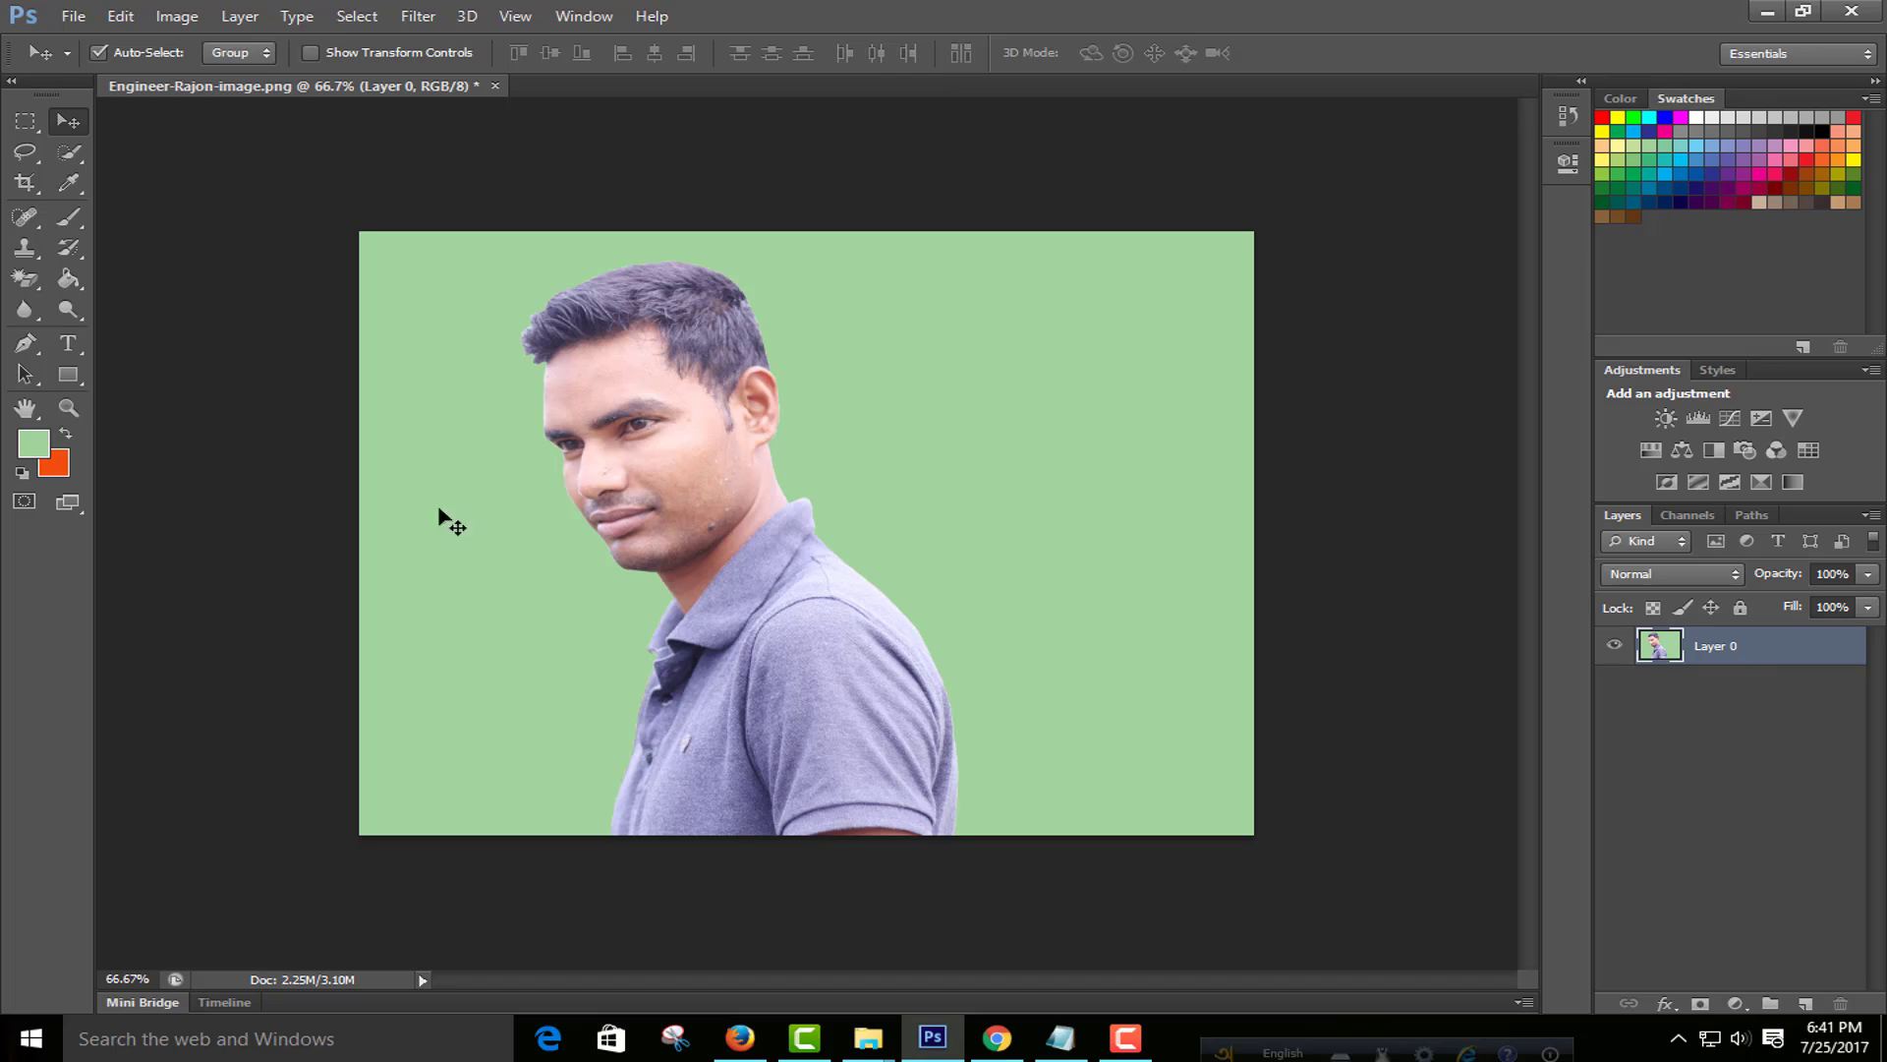
# Step: Lasso around the man, add a new empty layer, and clear the selection
pyautogui.click(25, 154)
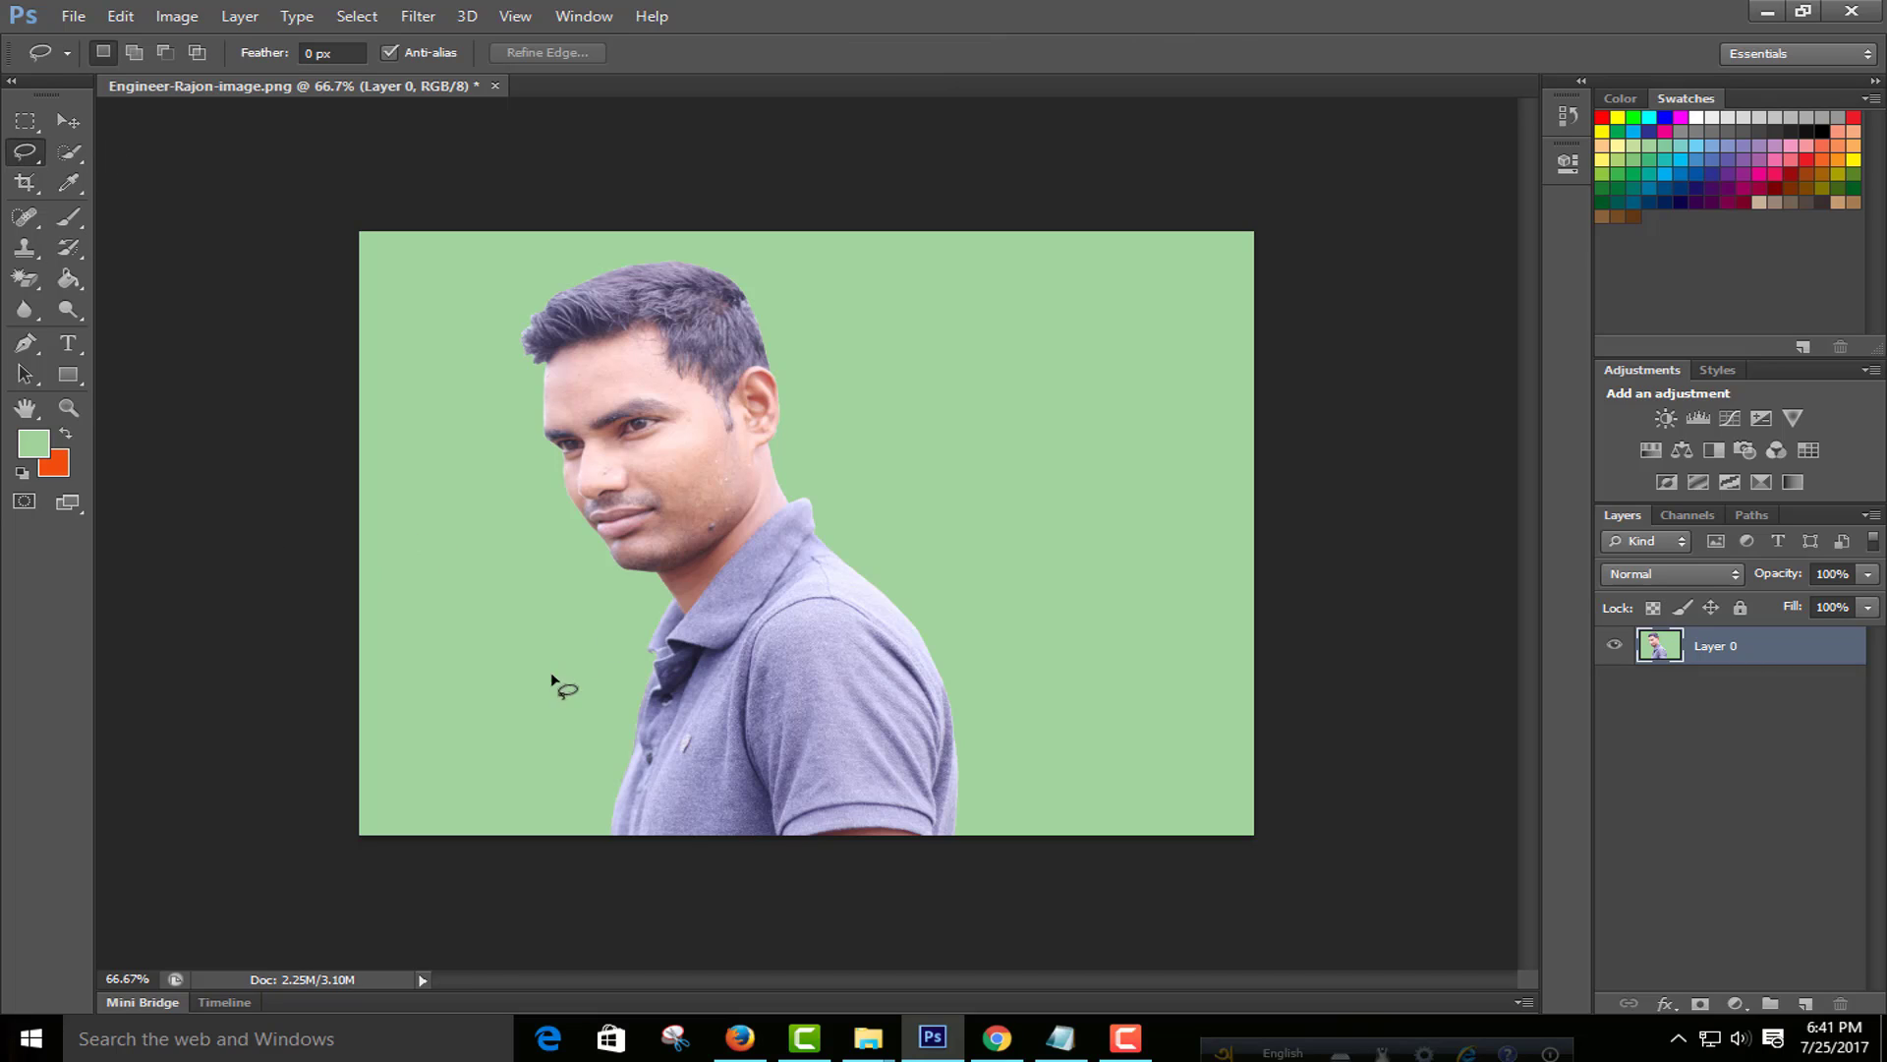
pyautogui.moveTo(601, 811)
pyautogui.mouseDown()
pyautogui.moveTo(675, 590)
pyautogui.moveTo(603, 556)
pyautogui.moveTo(552, 484)
pyautogui.moveTo(527, 371)
pyautogui.moveTo(539, 295)
pyautogui.moveTo(674, 267)
pyautogui.moveTo(743, 291)
pyautogui.moveTo(824, 553)
pyautogui.moveTo(897, 597)
pyautogui.moveTo(957, 734)
pyautogui.moveTo(952, 802)
pyautogui.moveTo(931, 833)
pyautogui.moveTo(786, 847)
pyautogui.moveTo(620, 833)
pyautogui.moveTo(597, 808)
pyautogui.mouseUp()
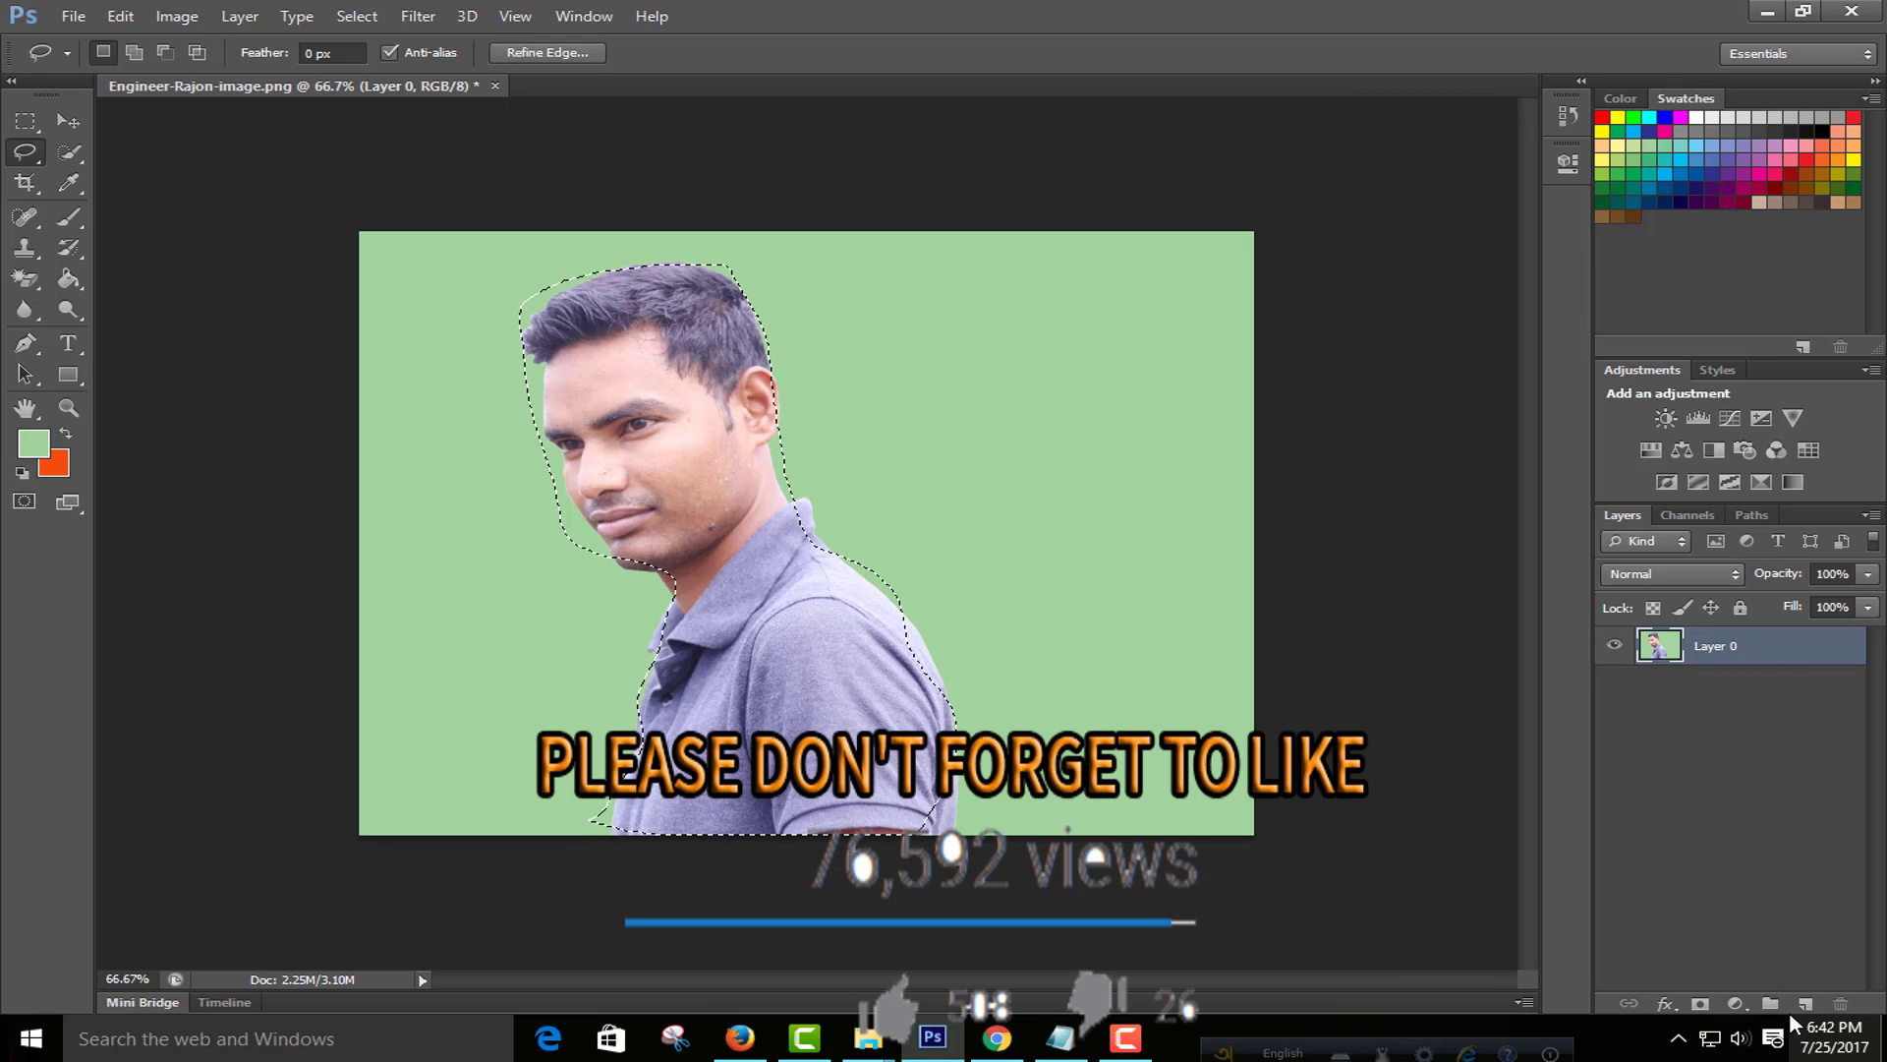
pyautogui.click(1807, 1004)
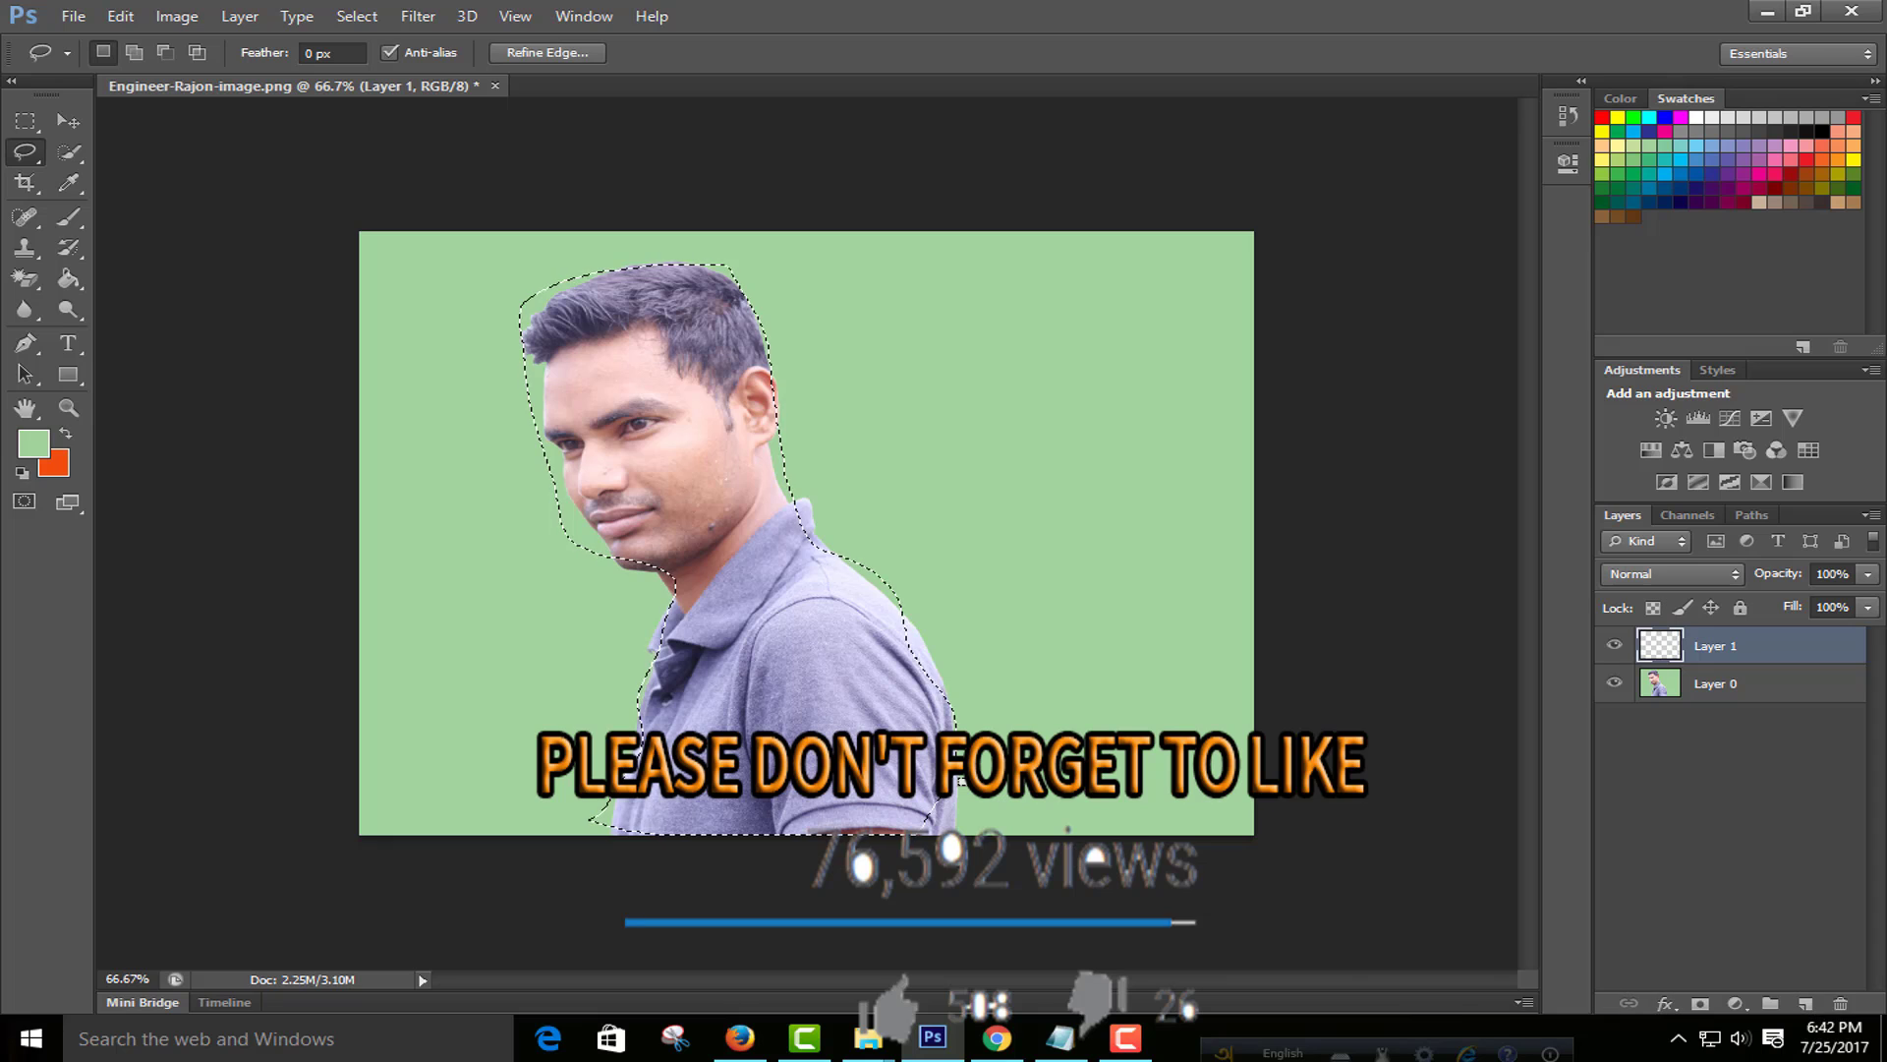
pyautogui.moveTo(835, 729)
pyautogui.mouseDown()
pyautogui.moveTo(1040, 699)
pyautogui.moveTo(844, 730)
pyautogui.mouseUp()
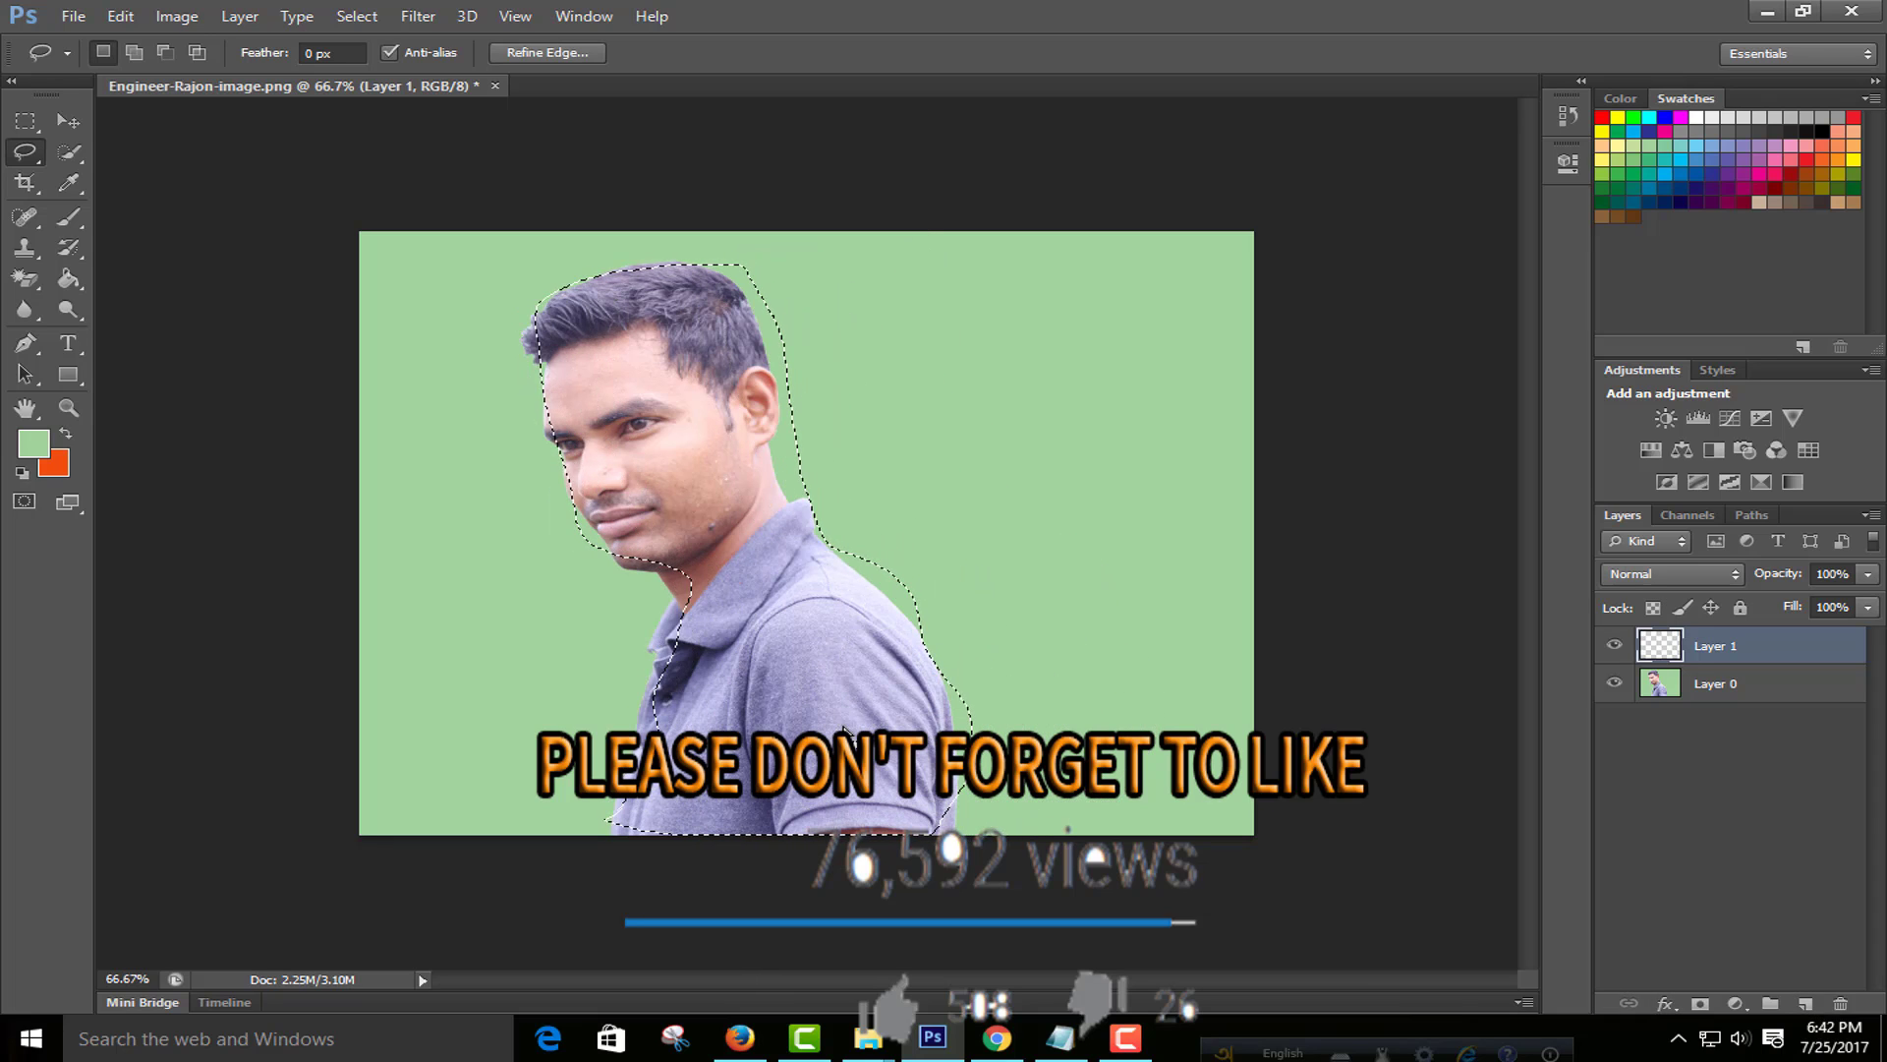
pyautogui.hotkey('ctrl', 'd')
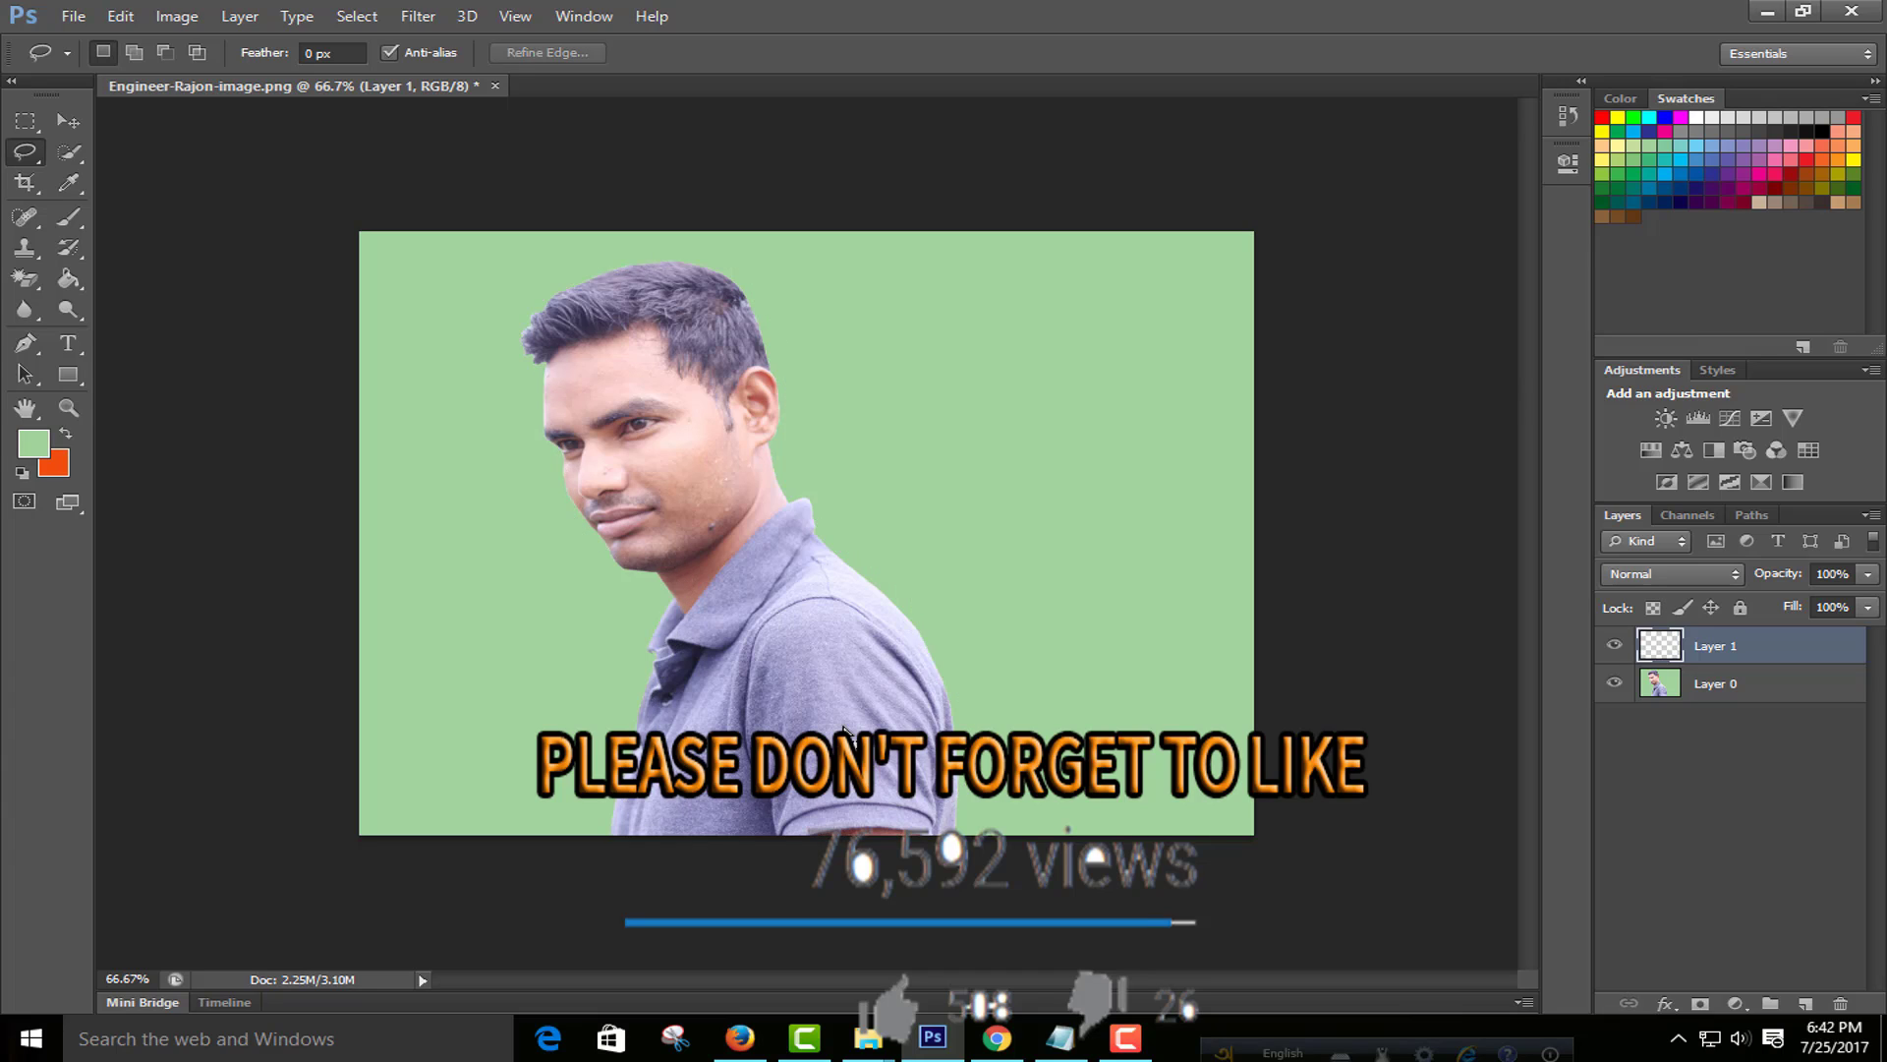
# Step: Discard the extra empty layer and duplicate Layer 0 into Layer 0 copy
pyautogui.hotkey('ctrl', 'j')
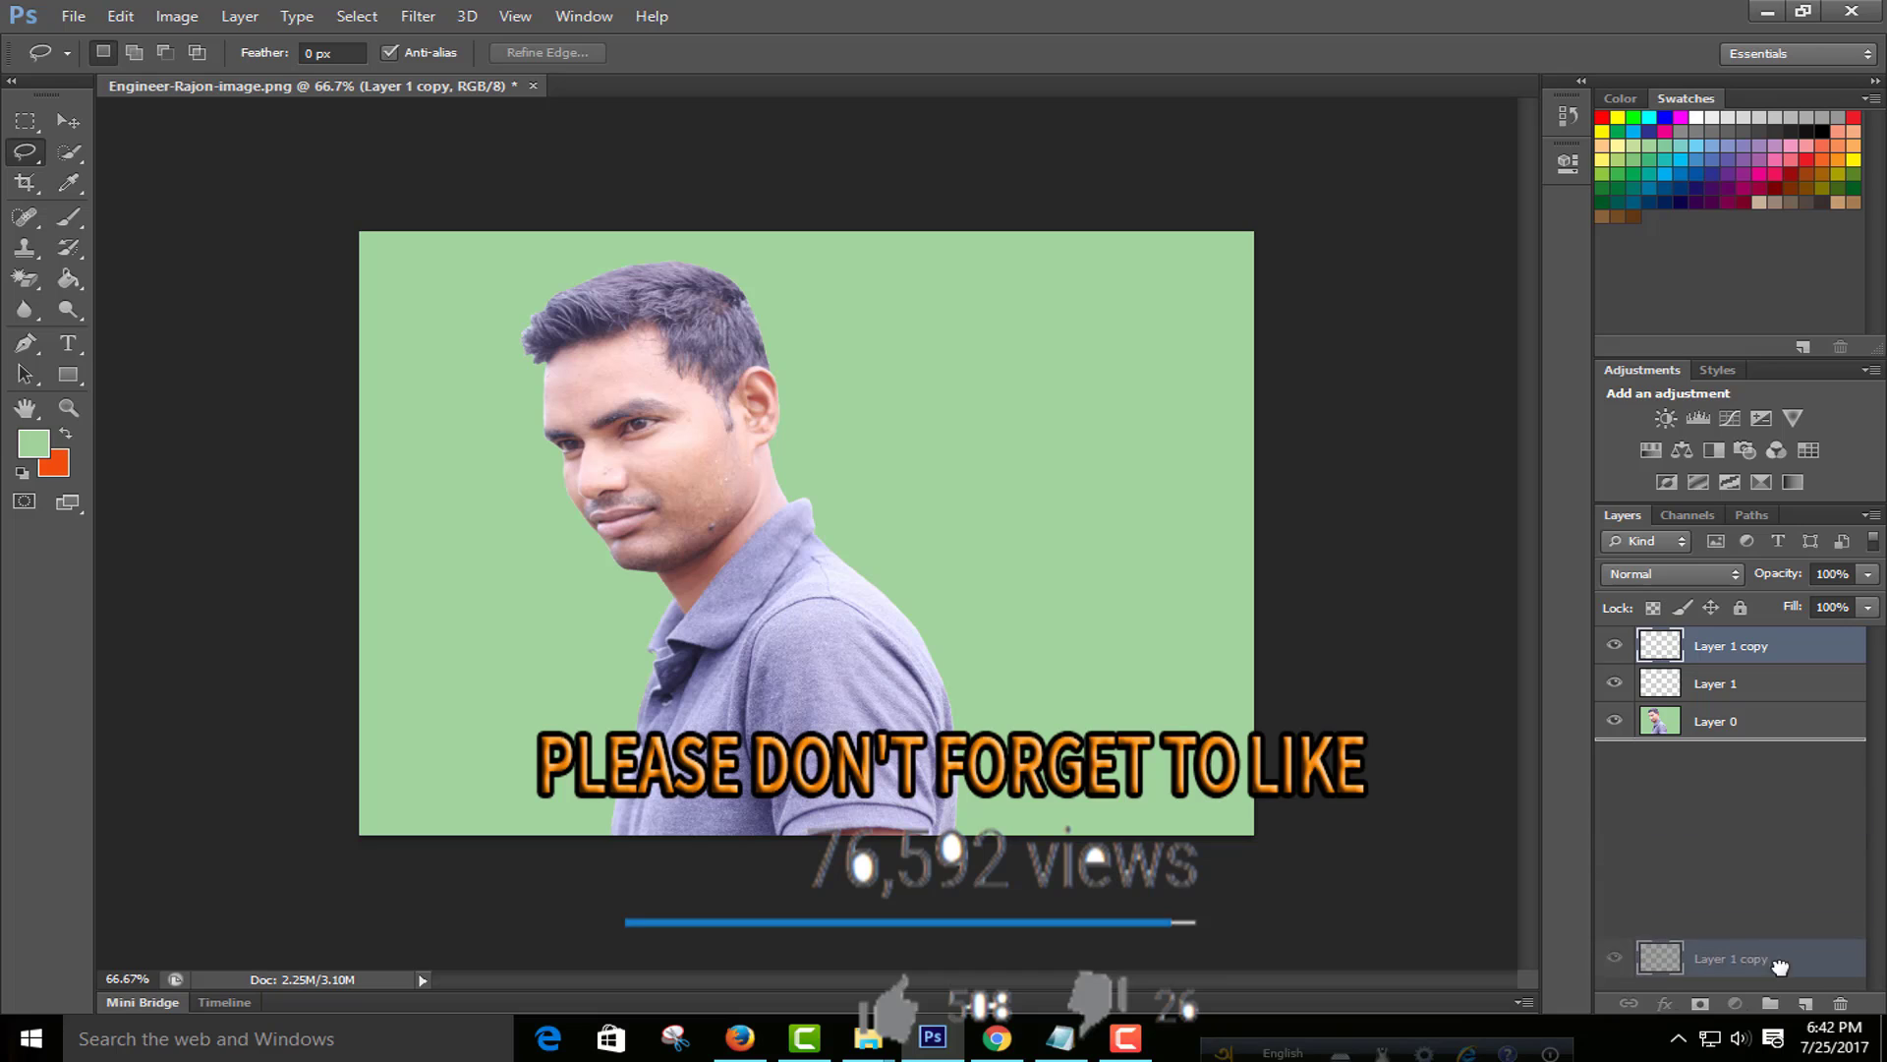
pyautogui.moveTo(1692, 648); pyautogui.dragTo(1840, 1003)
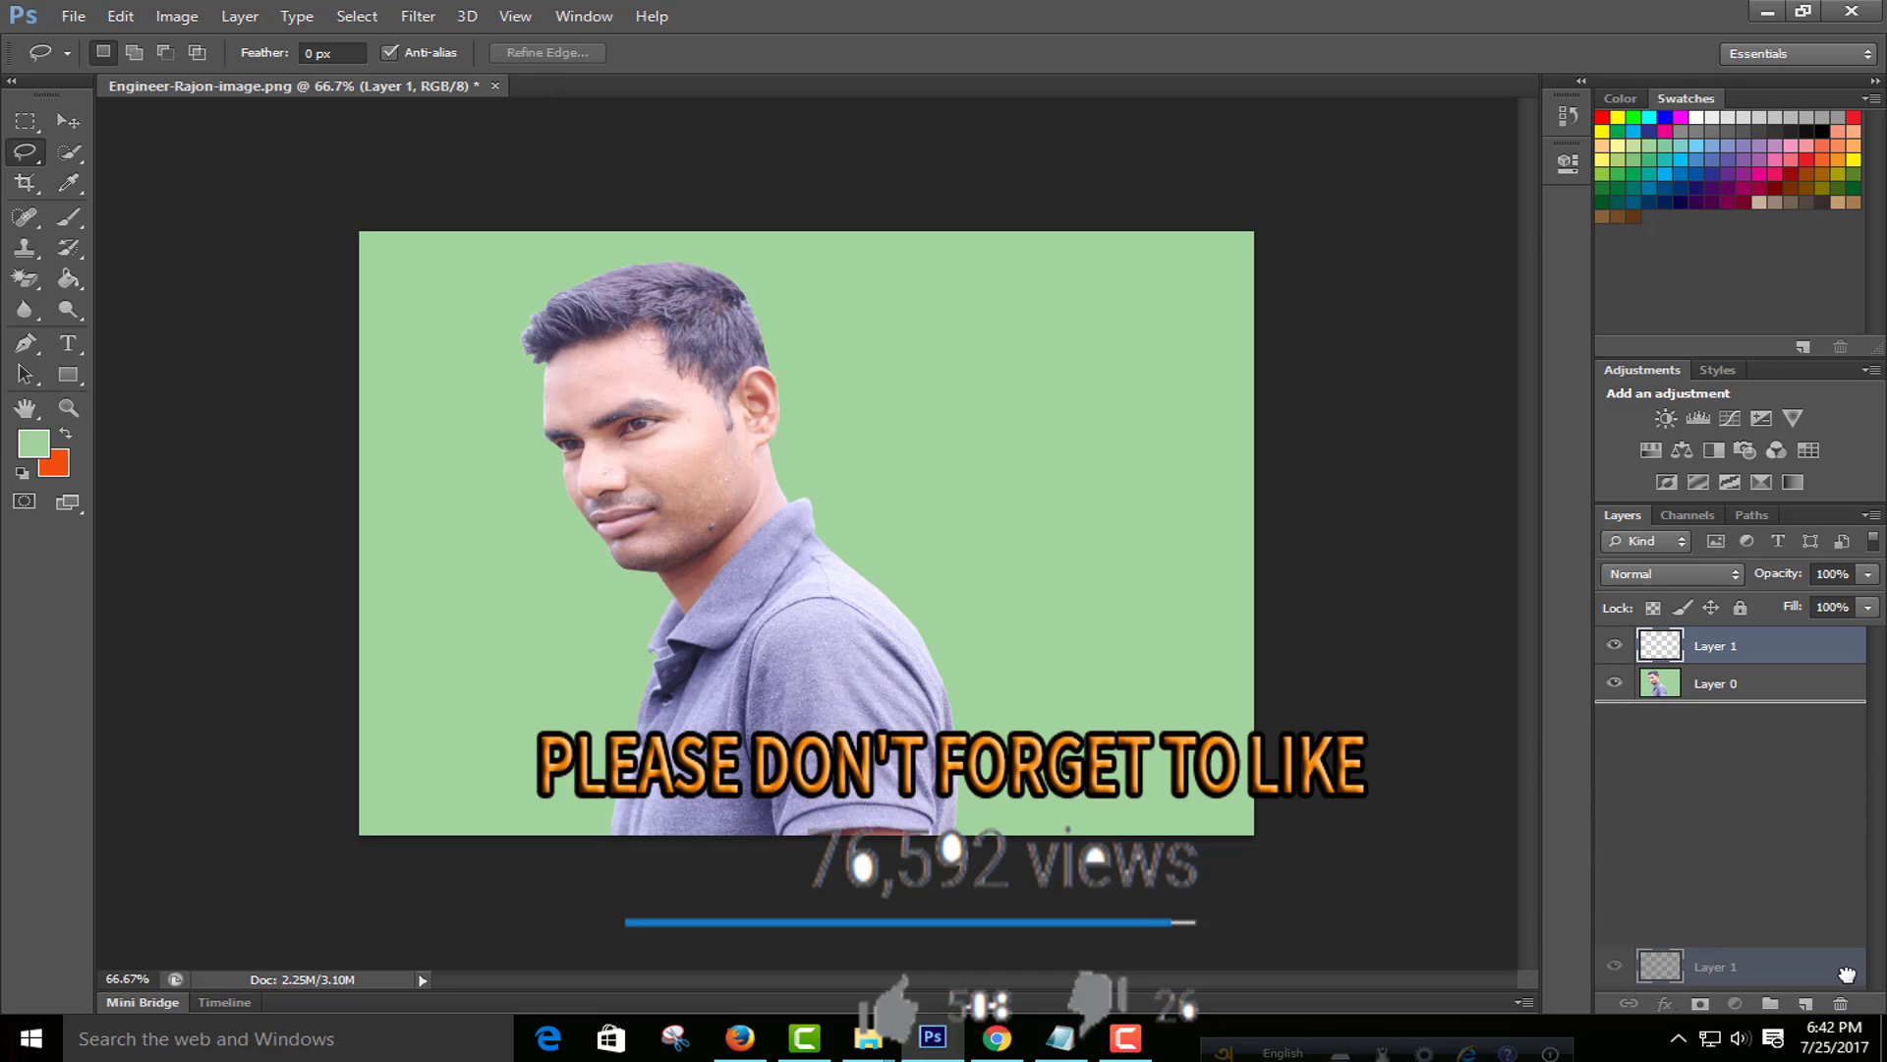
pyautogui.moveTo(1692, 648); pyautogui.dragTo(1805, 1004)
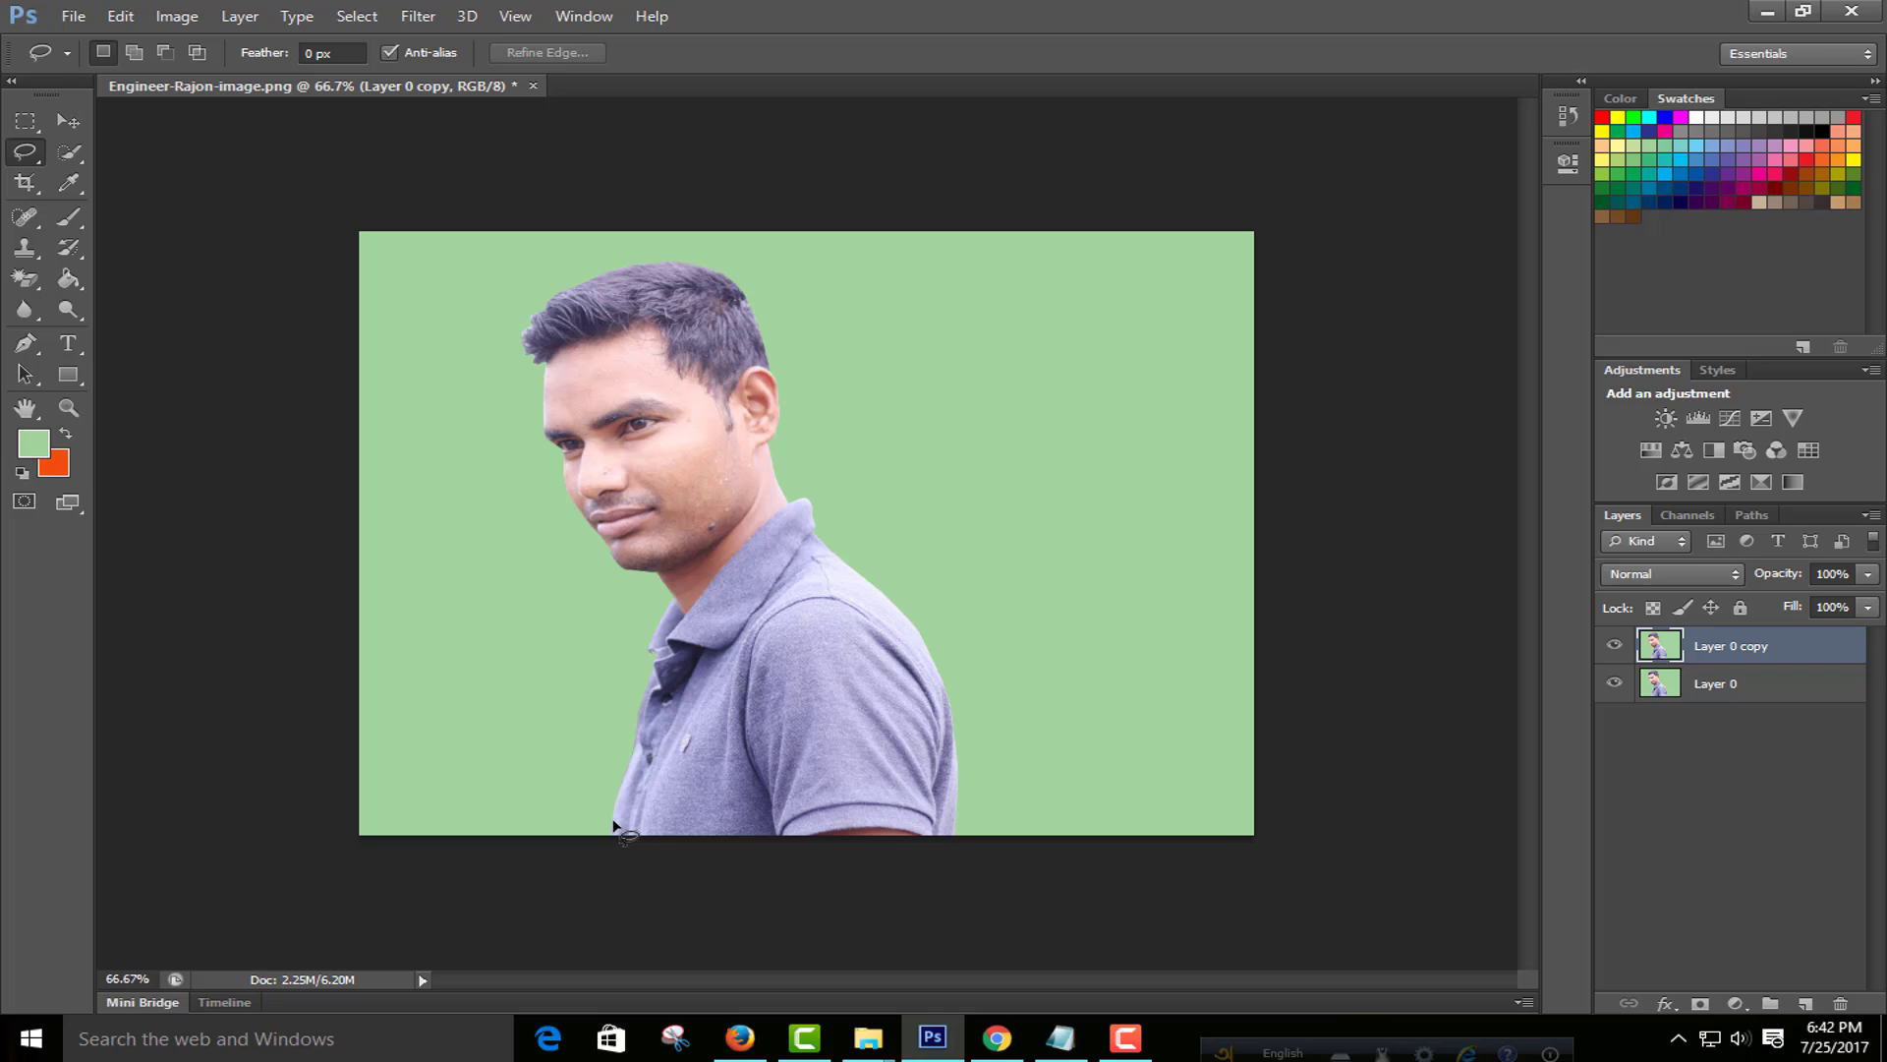
pyautogui.moveTo(613, 823)
pyautogui.mouseDown()
pyautogui.moveTo(579, 506)
pyautogui.moveTo(518, 320)
pyautogui.moveTo(680, 256)
pyautogui.moveTo(777, 317)
pyautogui.moveTo(815, 507)
pyautogui.moveTo(935, 665)
pyautogui.moveTo(964, 809)
pyautogui.moveTo(871, 880)
pyautogui.moveTo(614, 846)
pyautogui.moveTo(616, 816)
pyautogui.mouseUp()
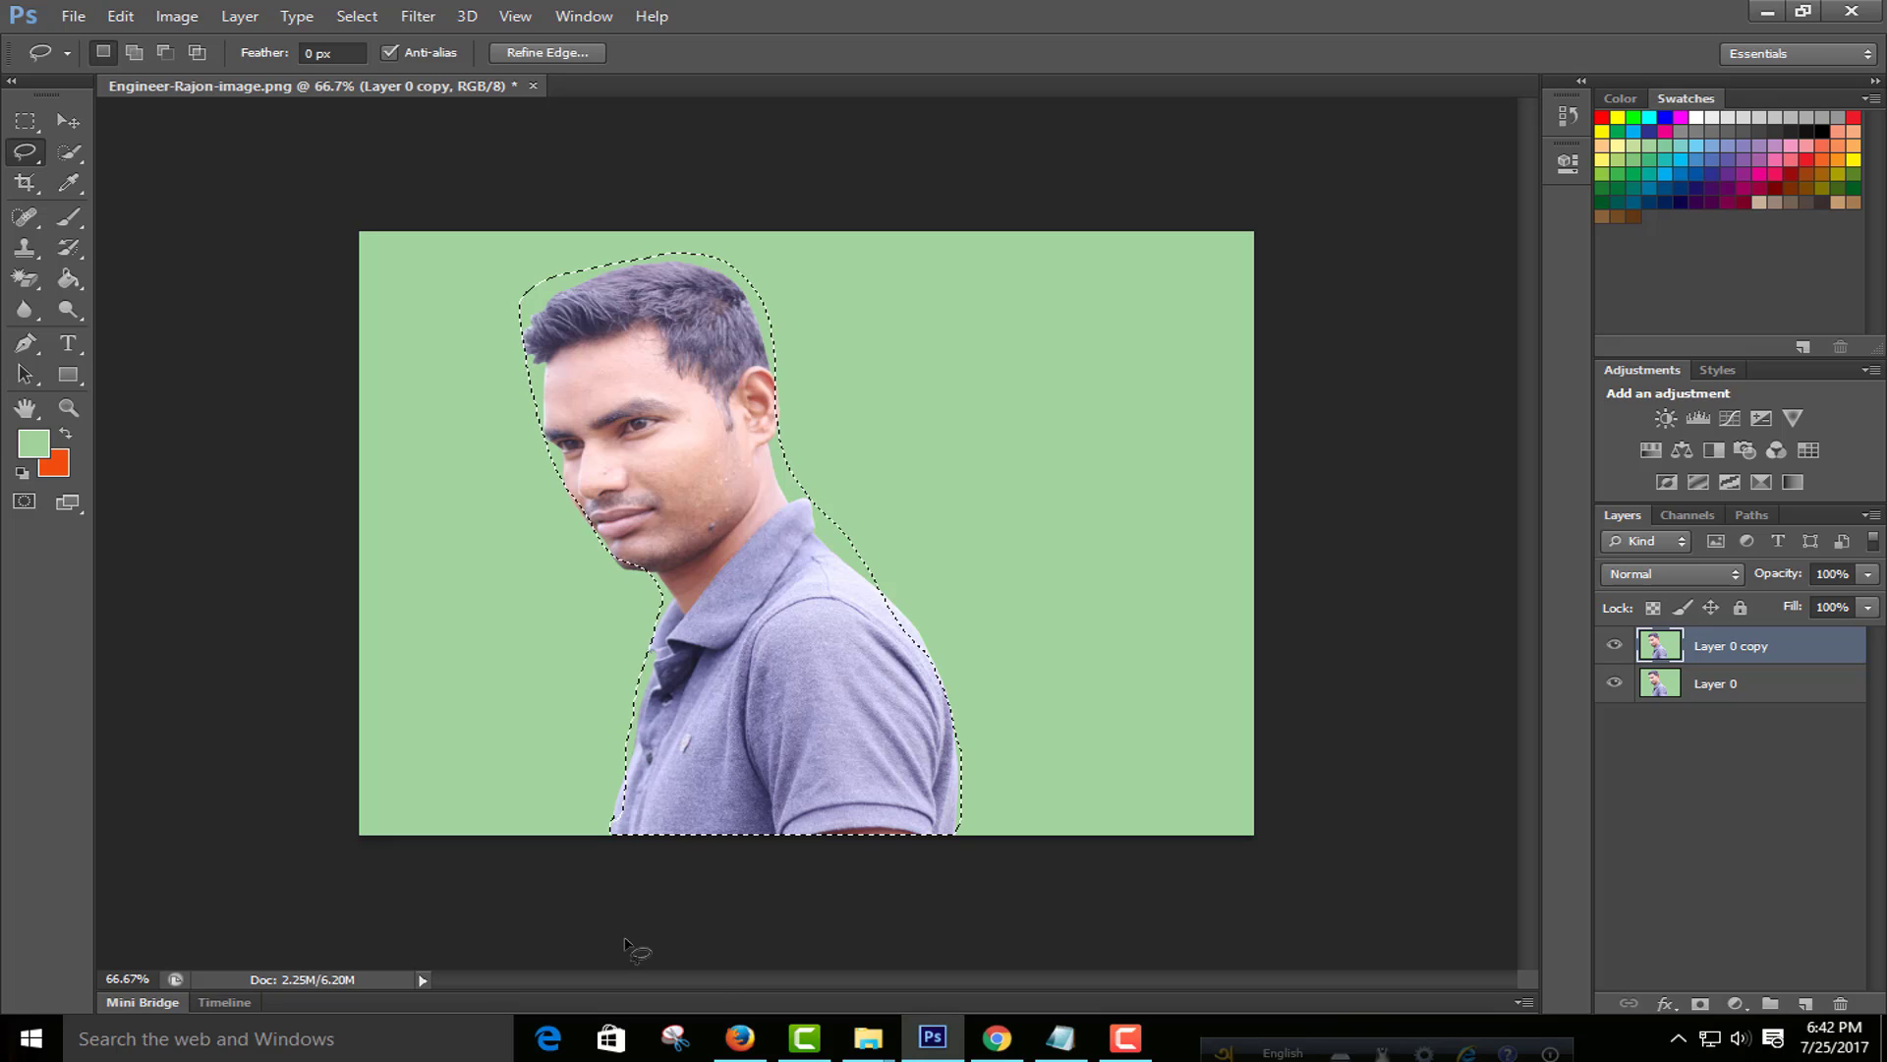
pyautogui.click(82, 122)
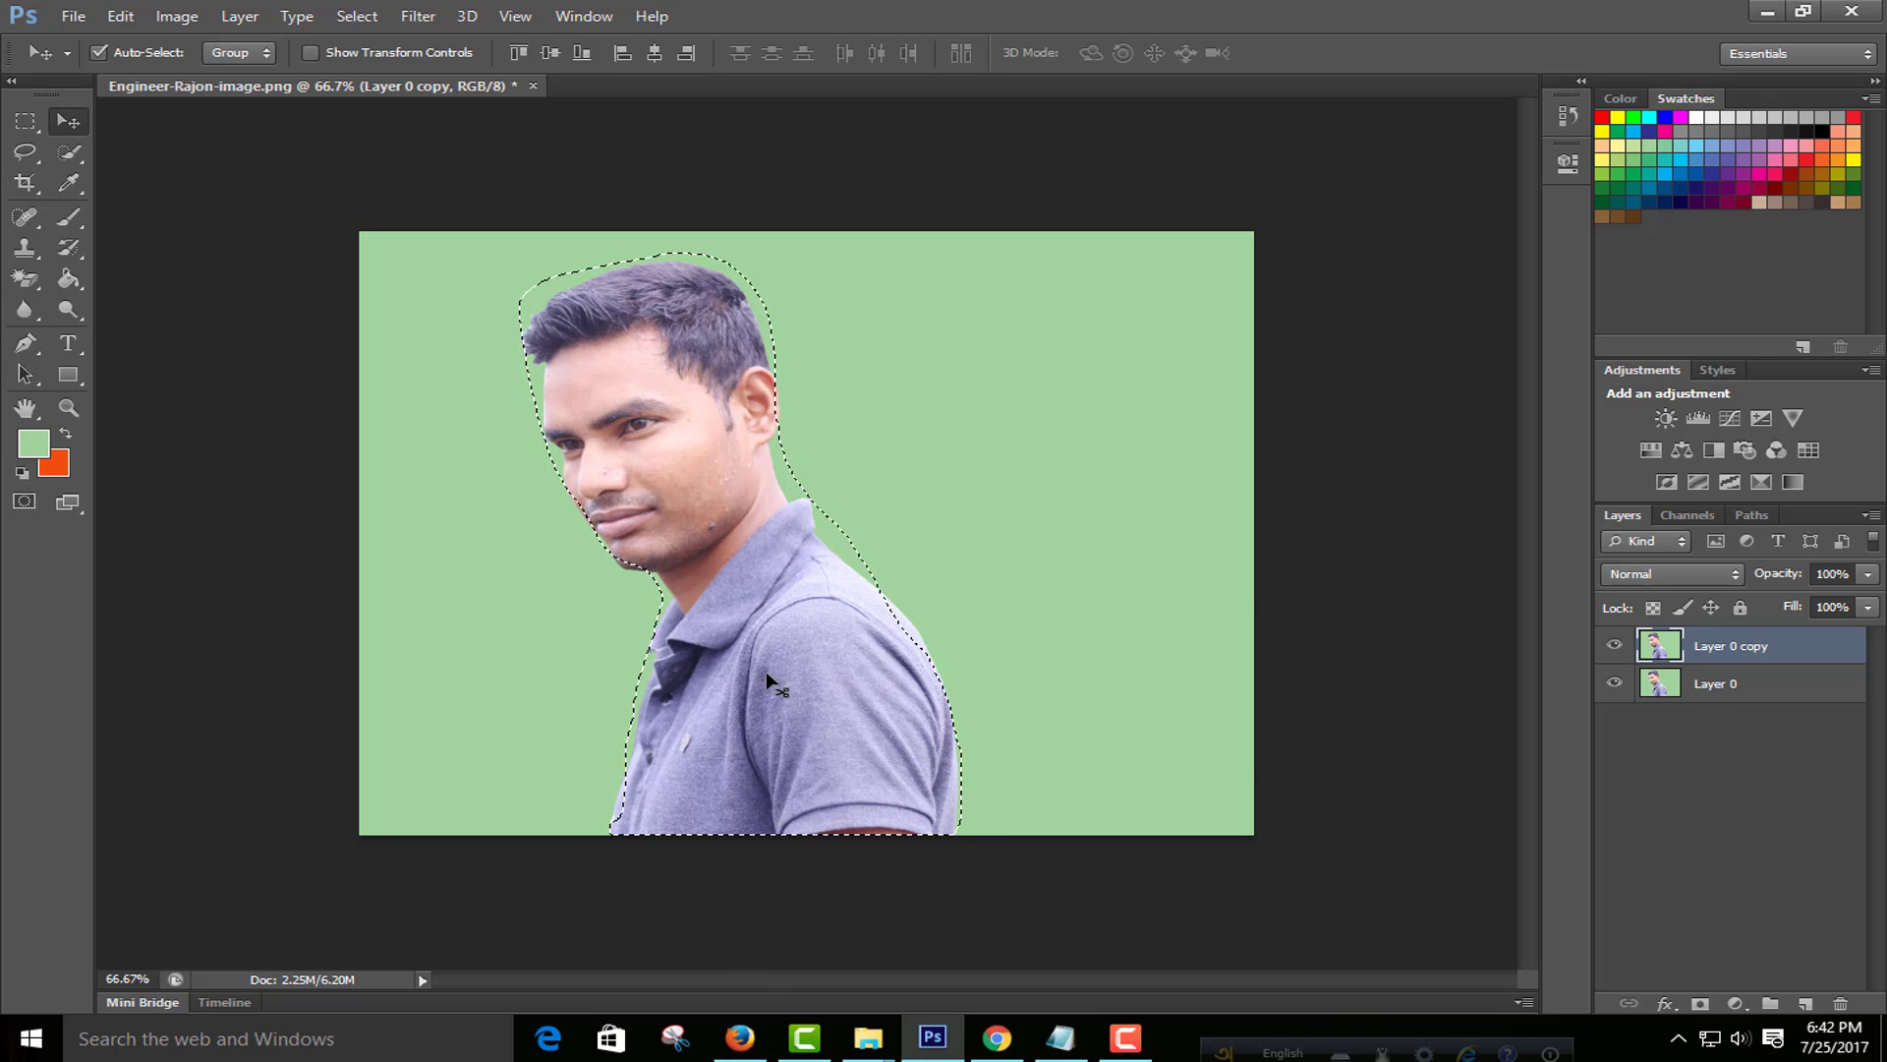
pyautogui.moveTo(764, 672)
pyautogui.mouseDown()
pyautogui.moveTo(1113, 509)
pyautogui.moveTo(1176, 620)
pyautogui.moveTo(810, 671)
pyautogui.moveTo(1015, 896)
pyautogui.moveTo(804, 694)
pyautogui.mouseUp()
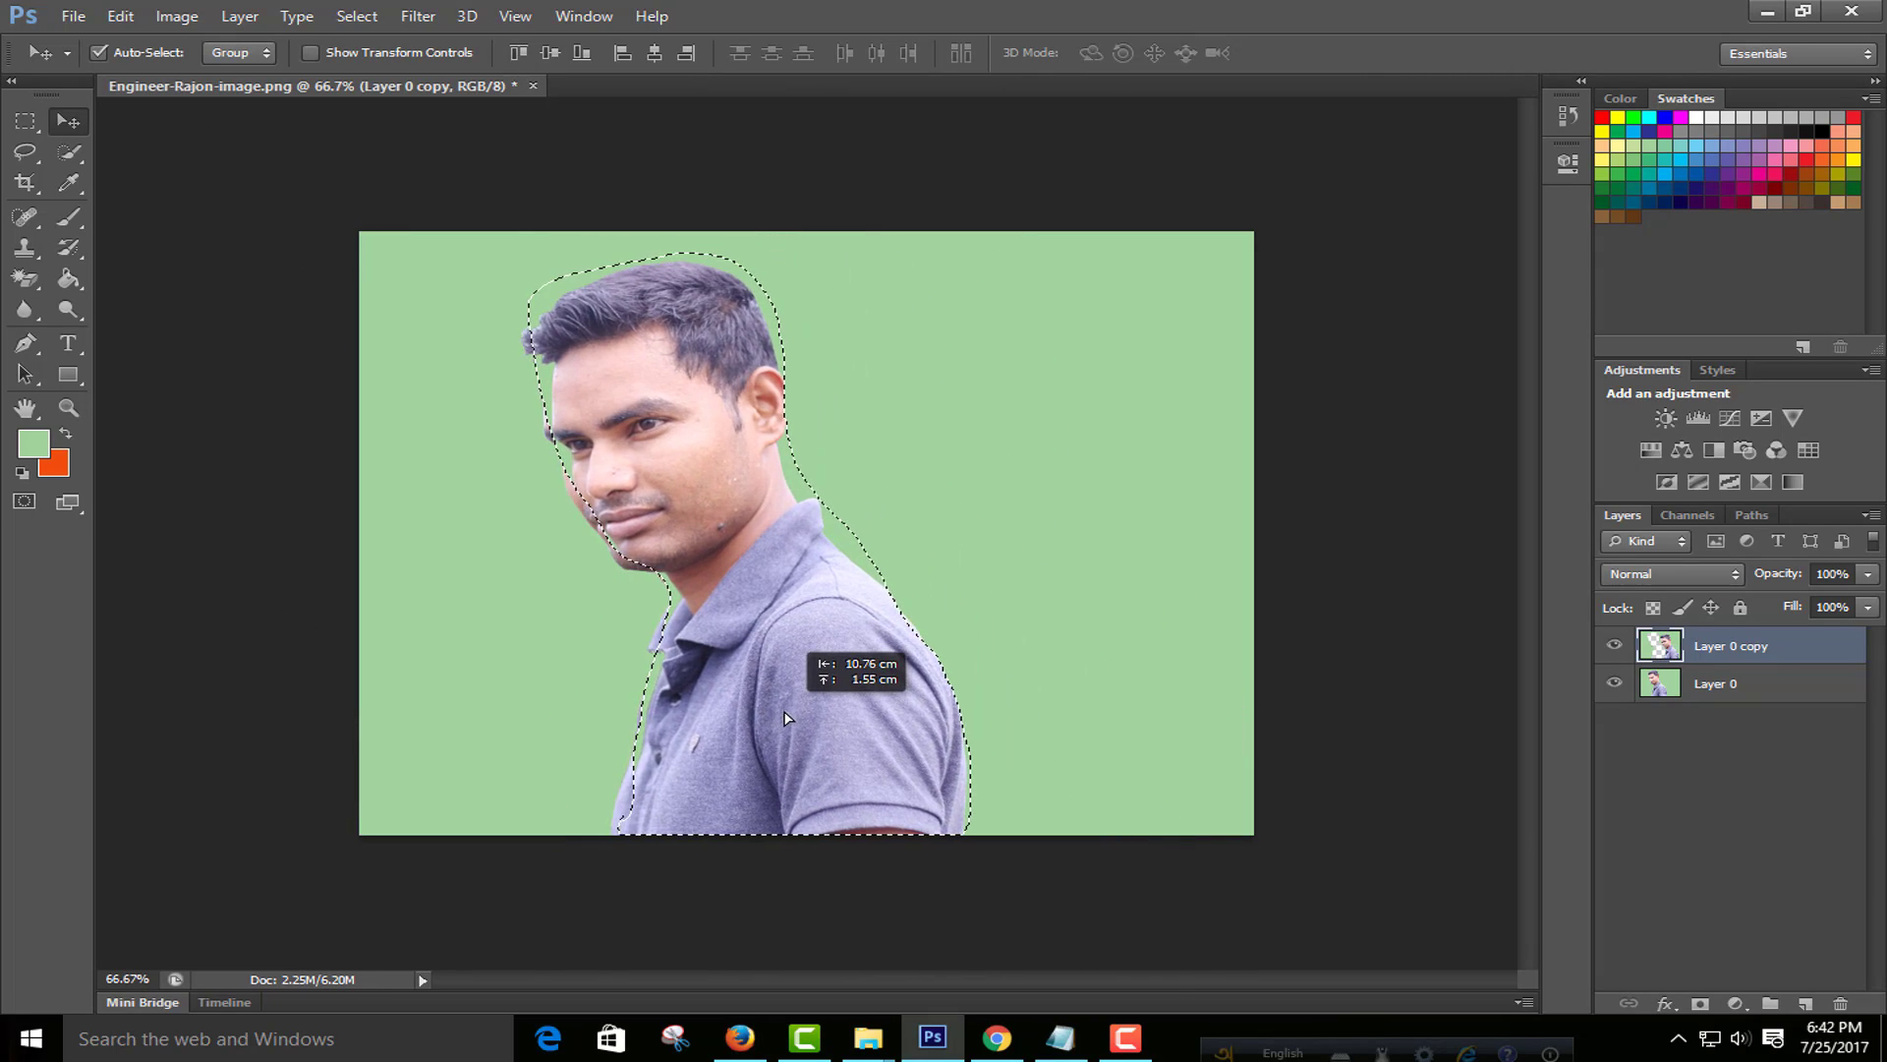
pyautogui.moveTo(804, 694); pyautogui.dragTo(781, 724)
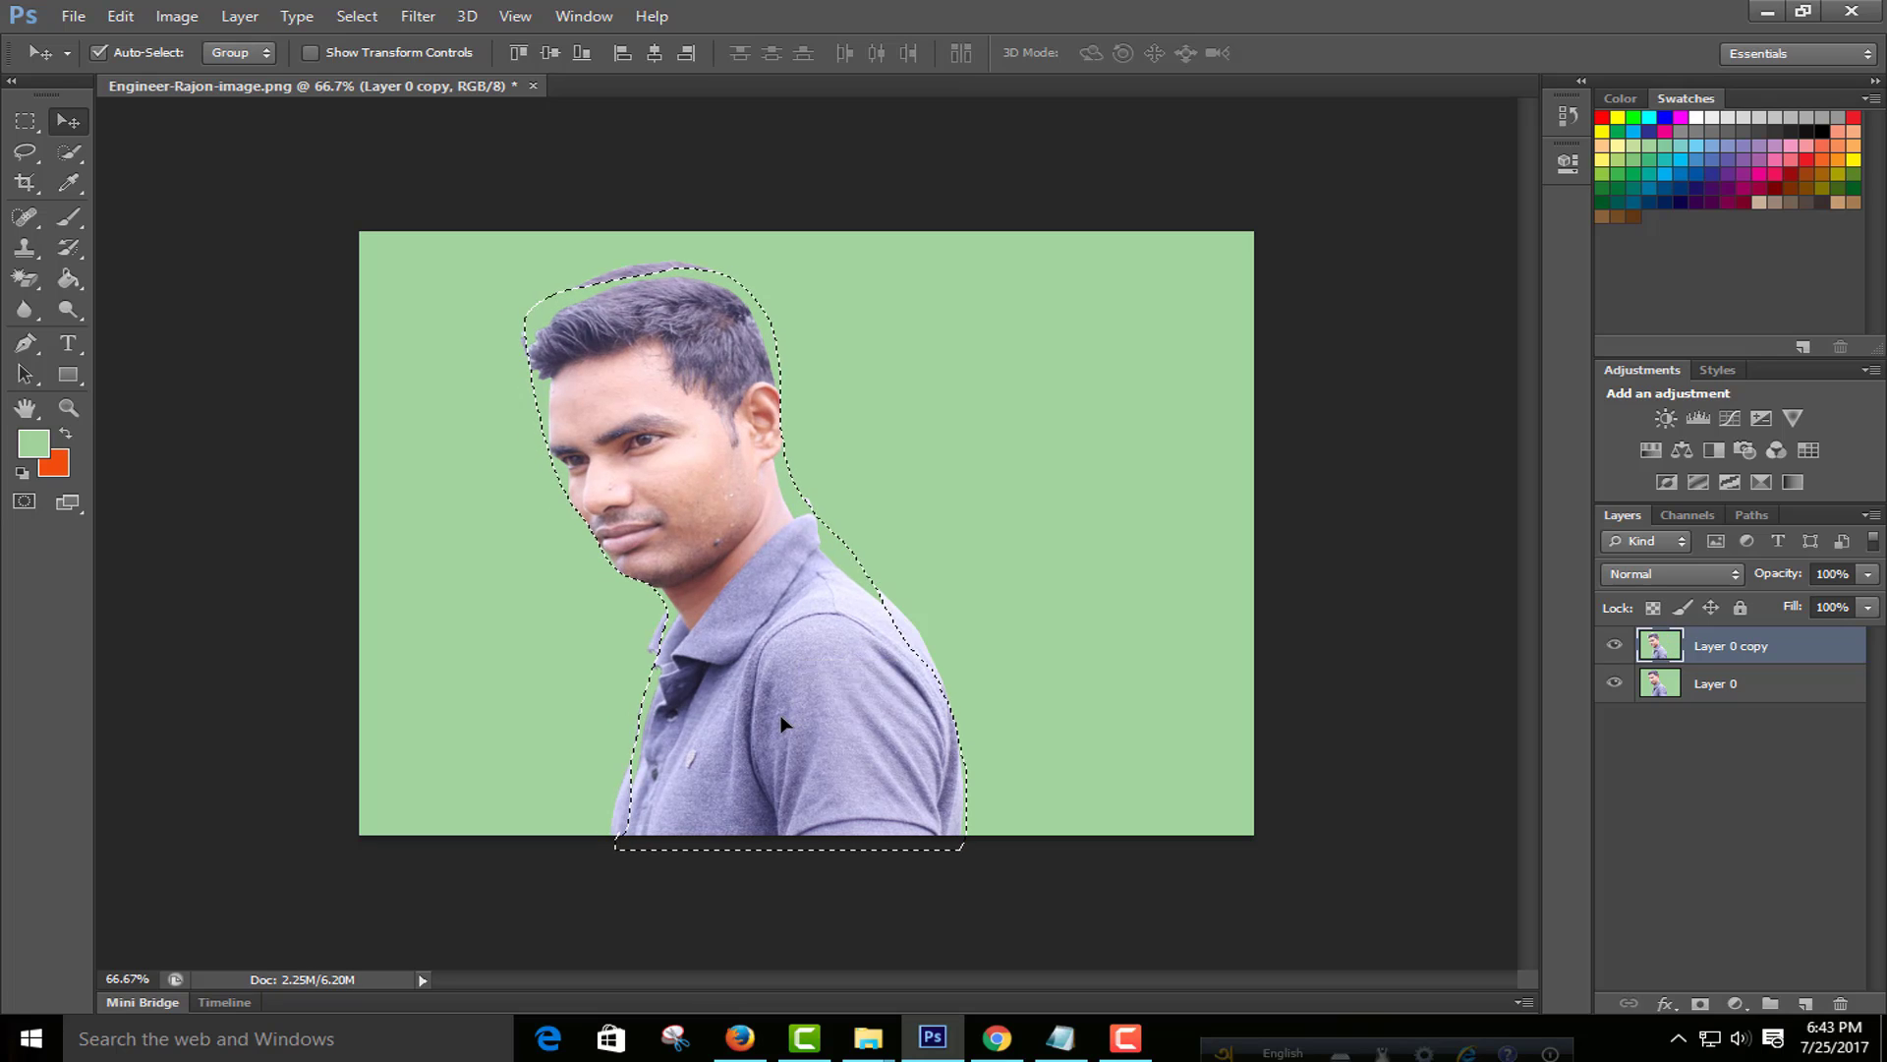
pyautogui.hotkey('ctrl', 'd')
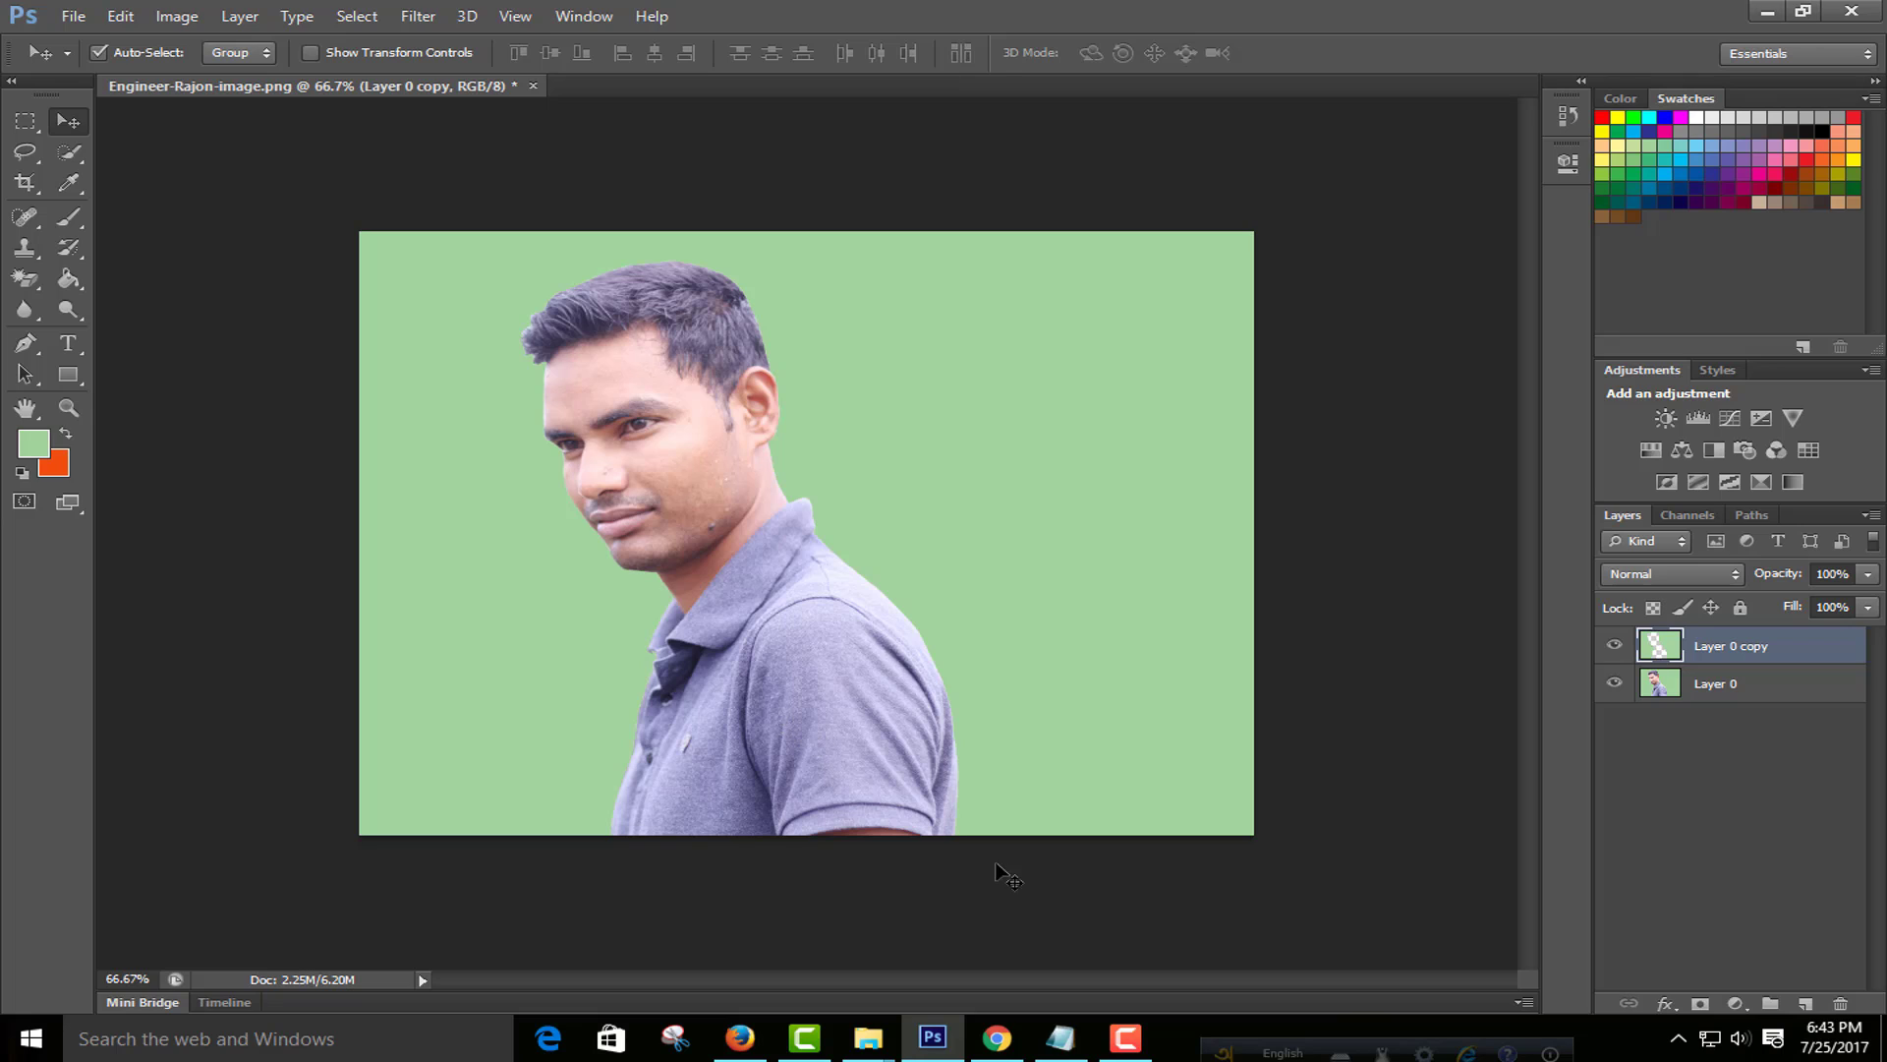
pyautogui.moveTo(1738, 657); pyautogui.dragTo(1840, 1004)
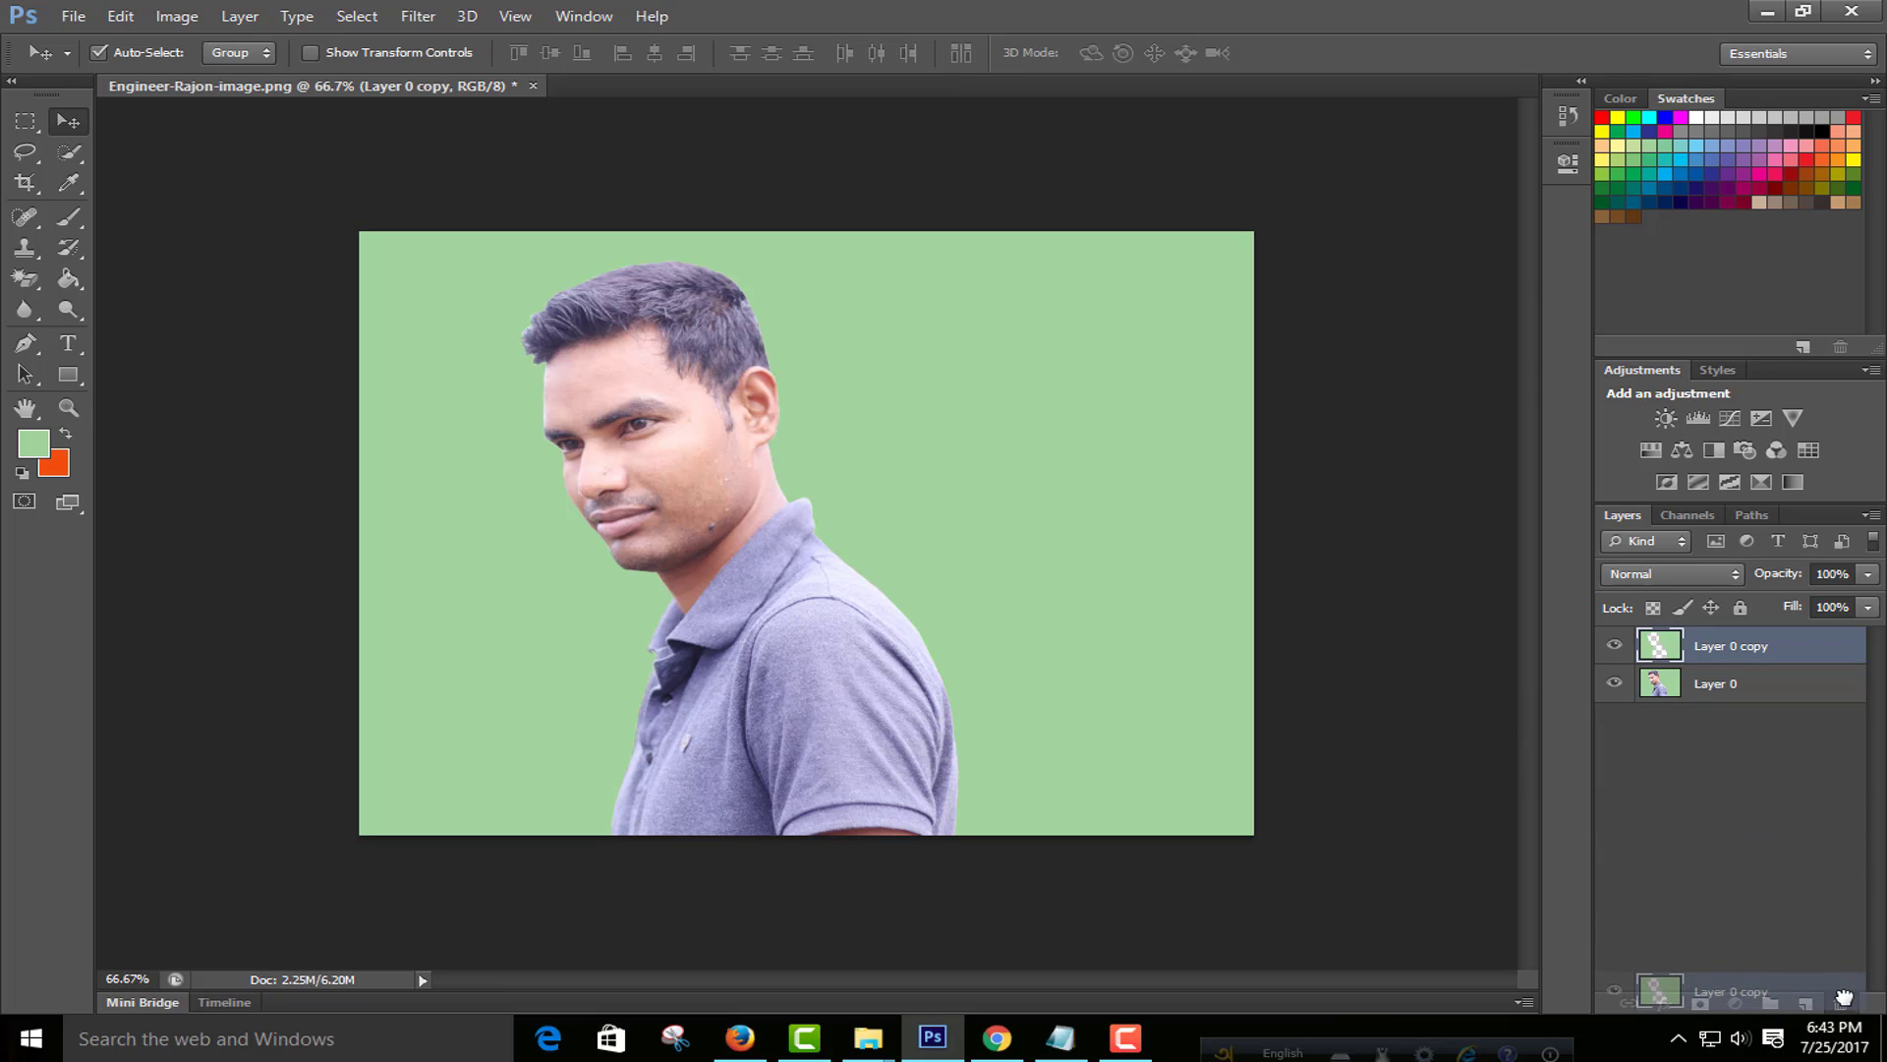
pyautogui.moveTo(1720, 646); pyautogui.dragTo(1804, 1004)
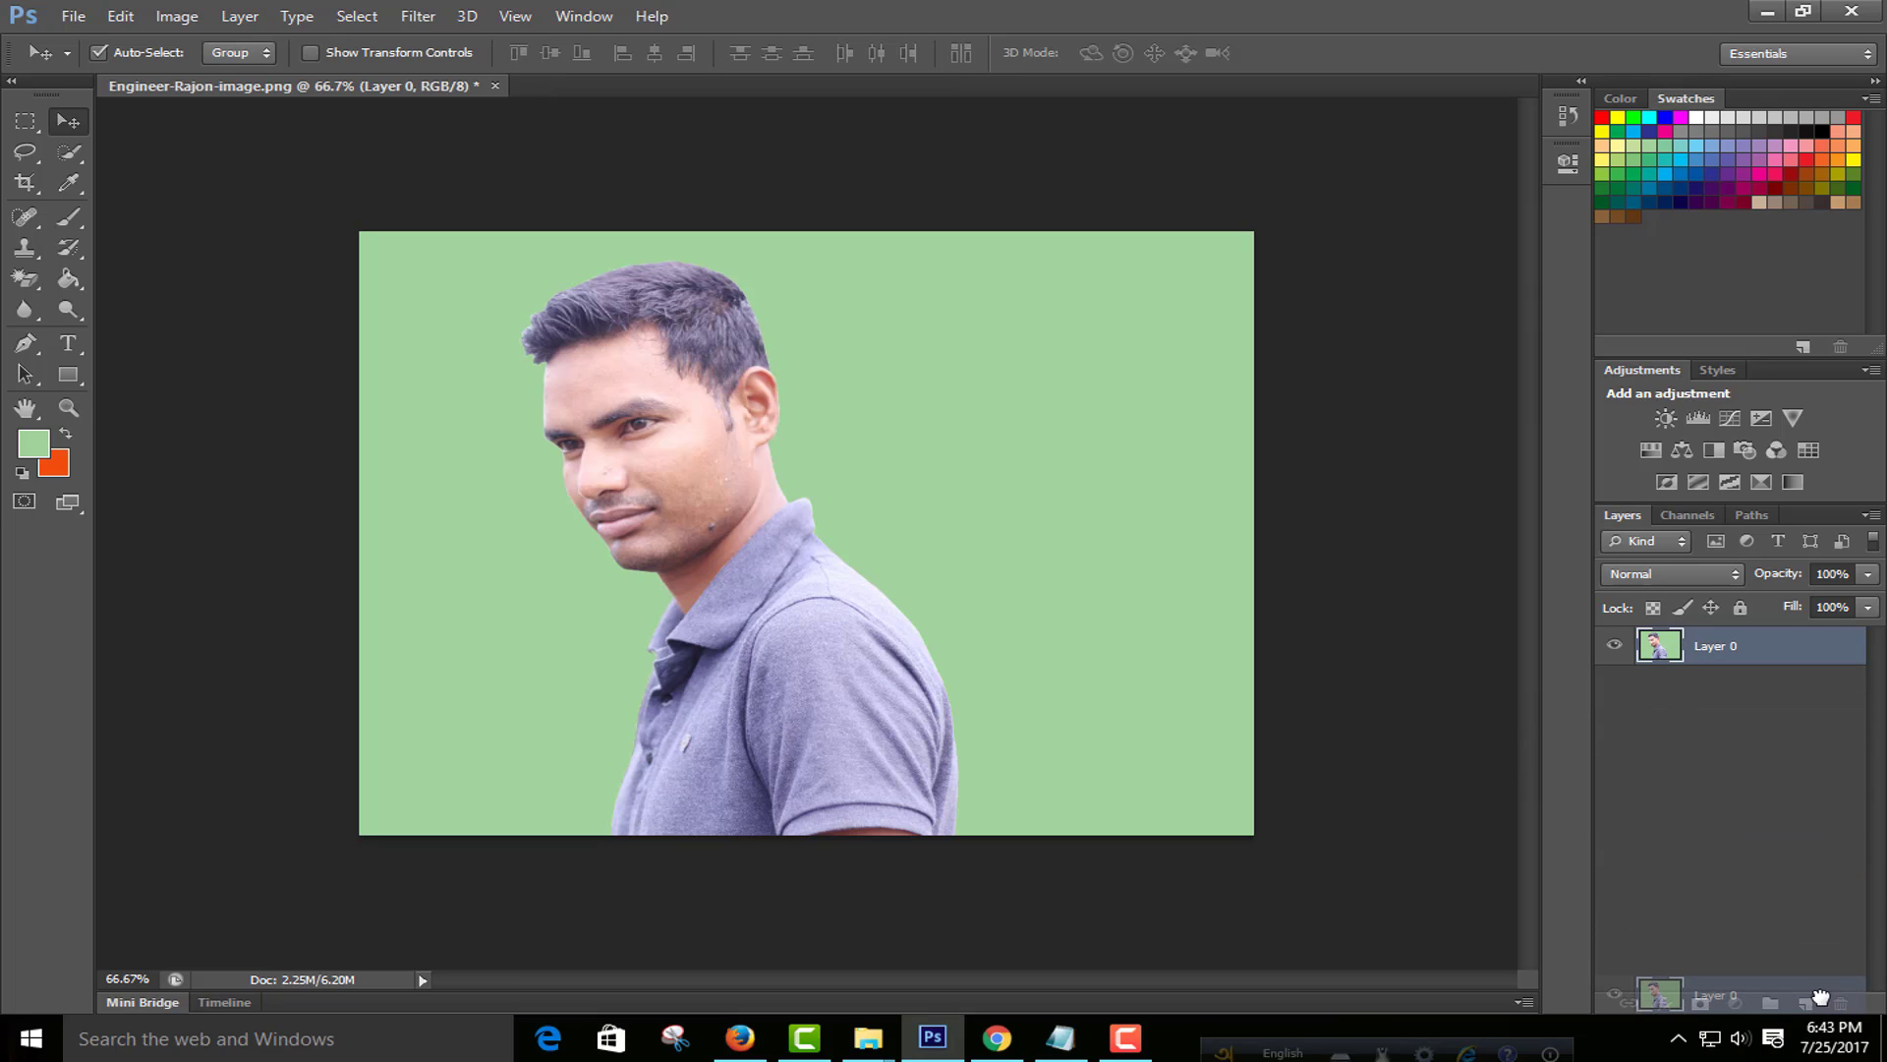
# Step: With the Polygonal Lasso at 100% zoom, outline from the shirt's bottom up the face to the head
pyautogui.click(6, 157)
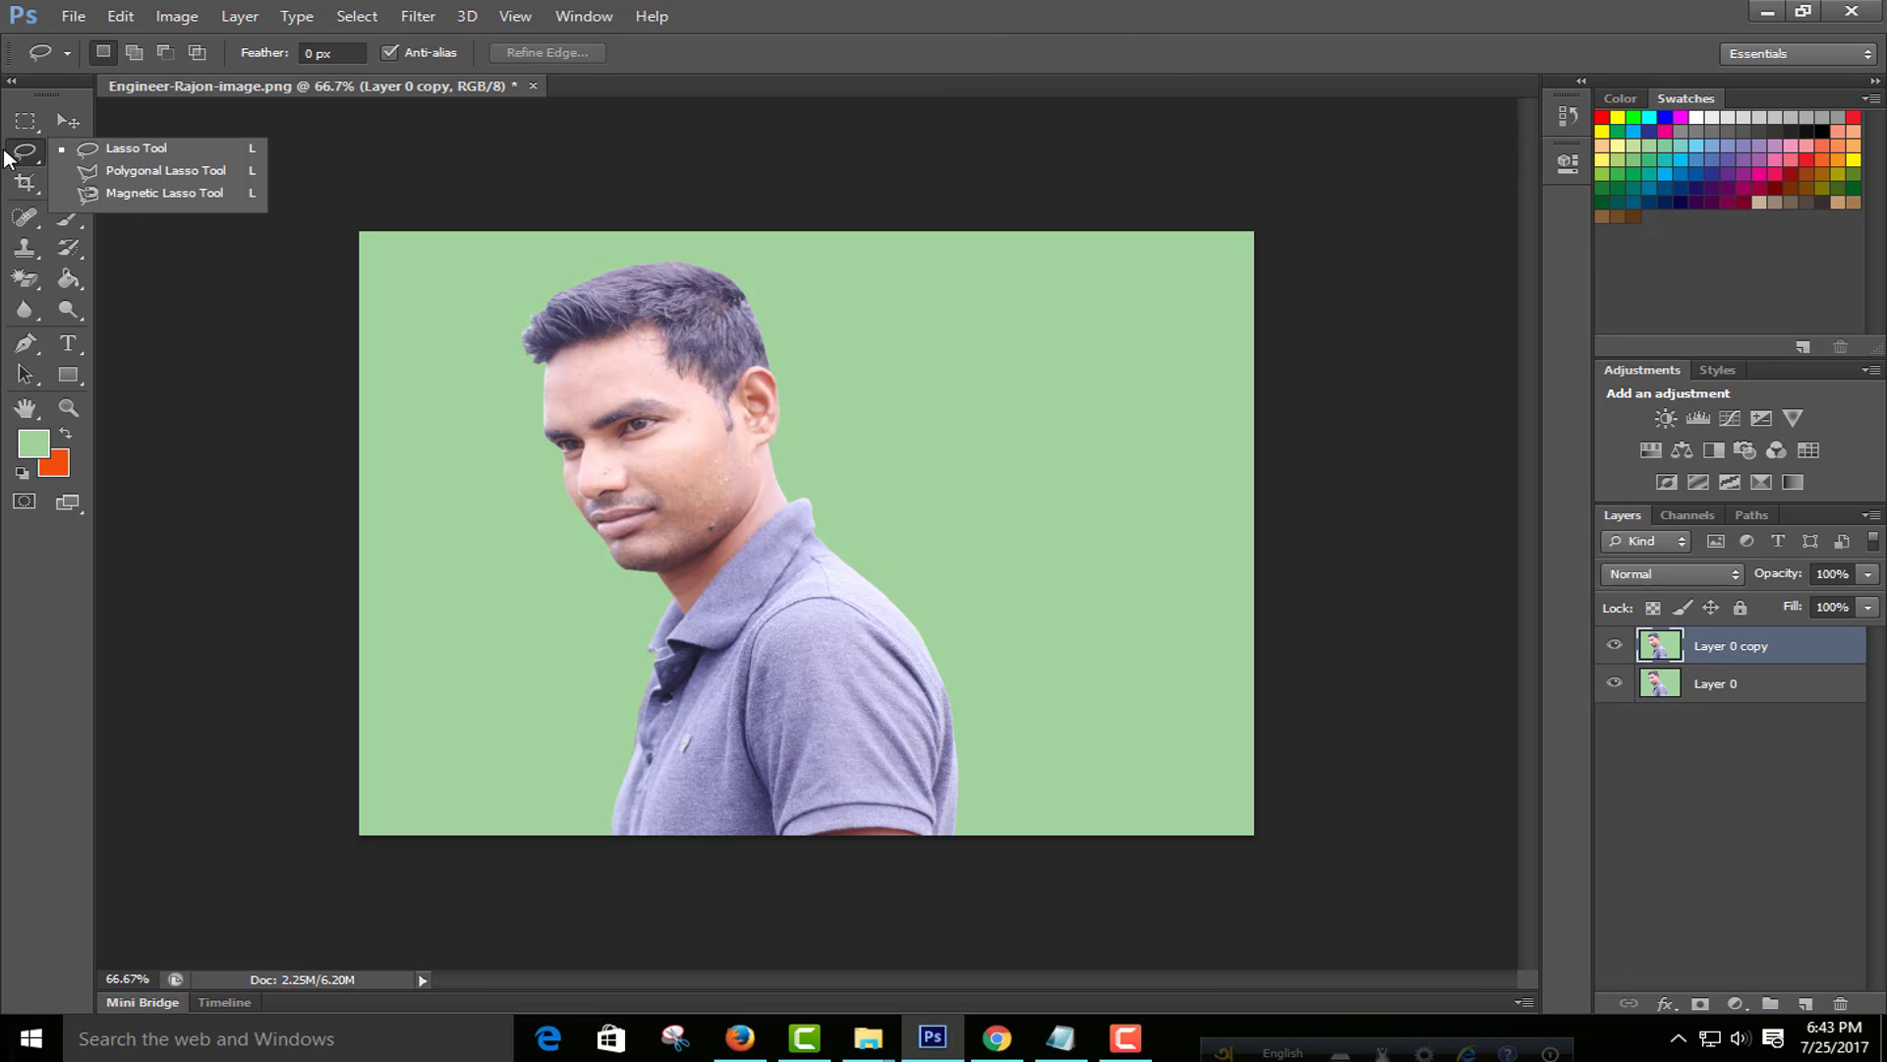
pyautogui.click(198, 175)
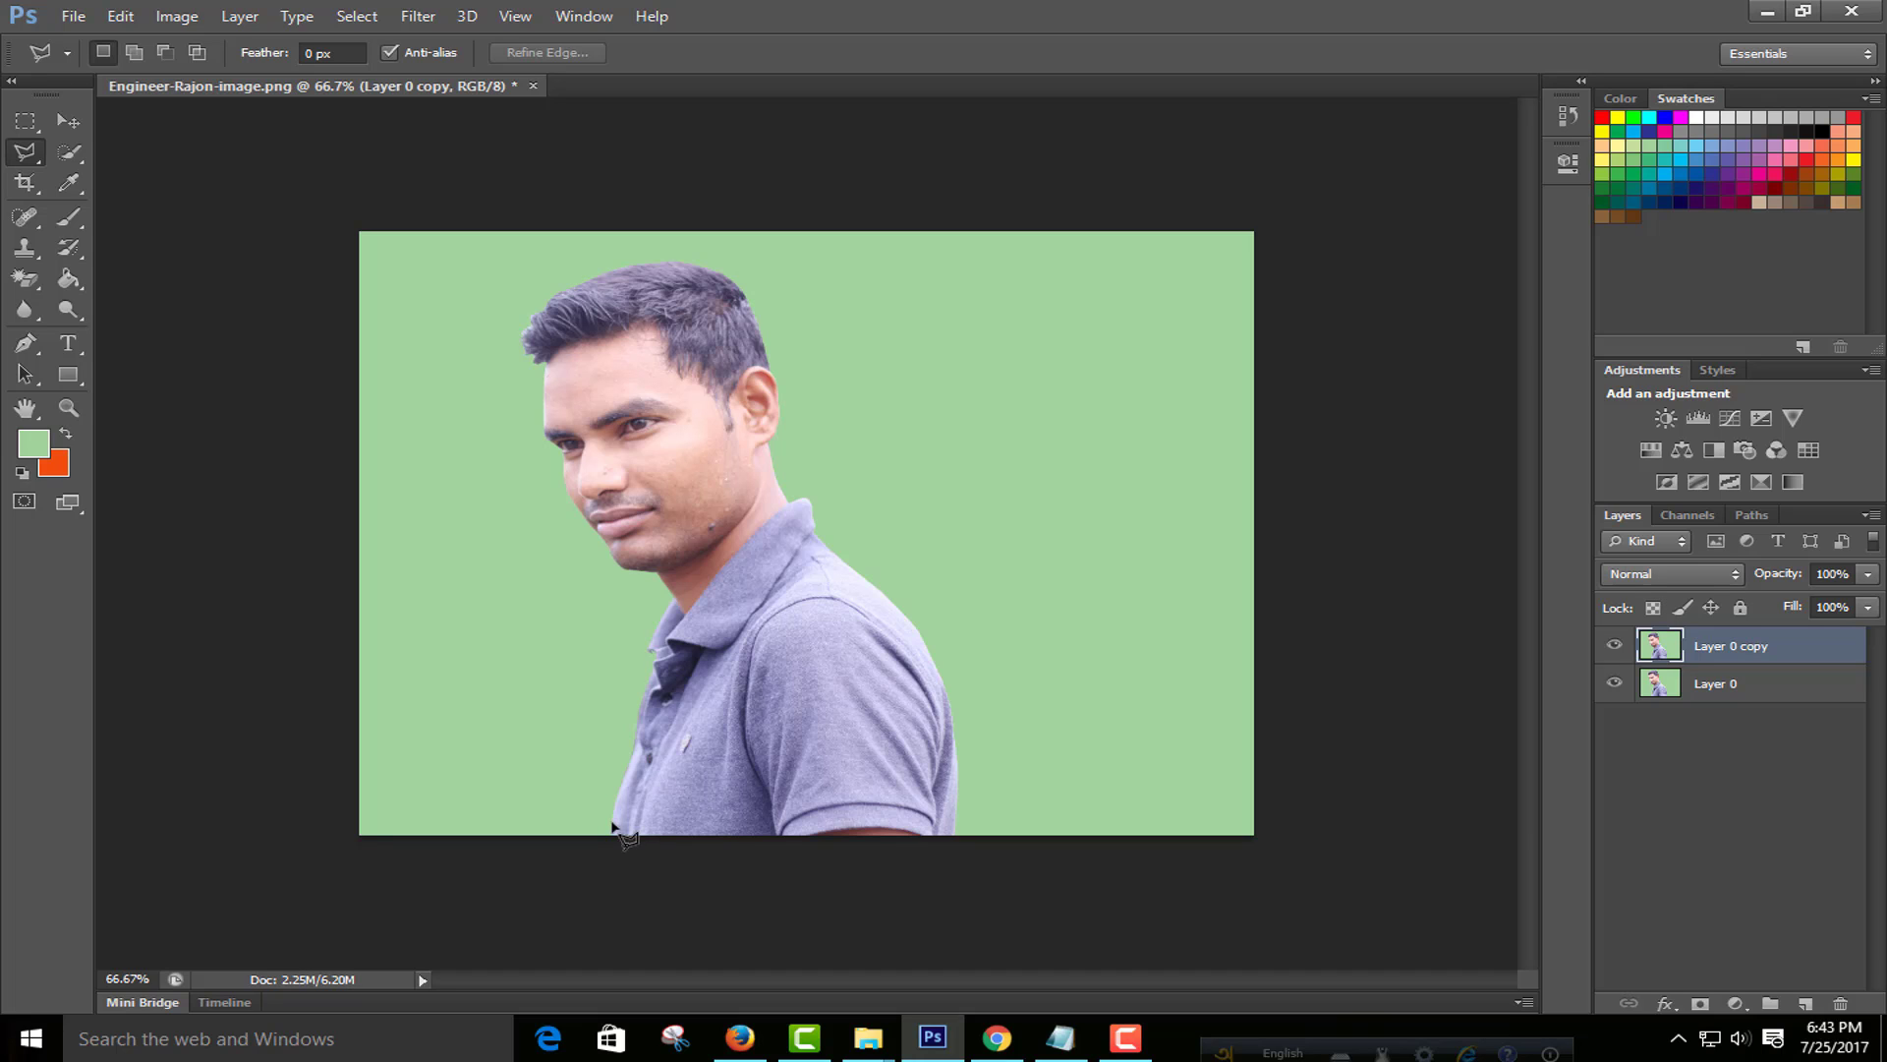
pyautogui.hotkey('ctrl', '+')
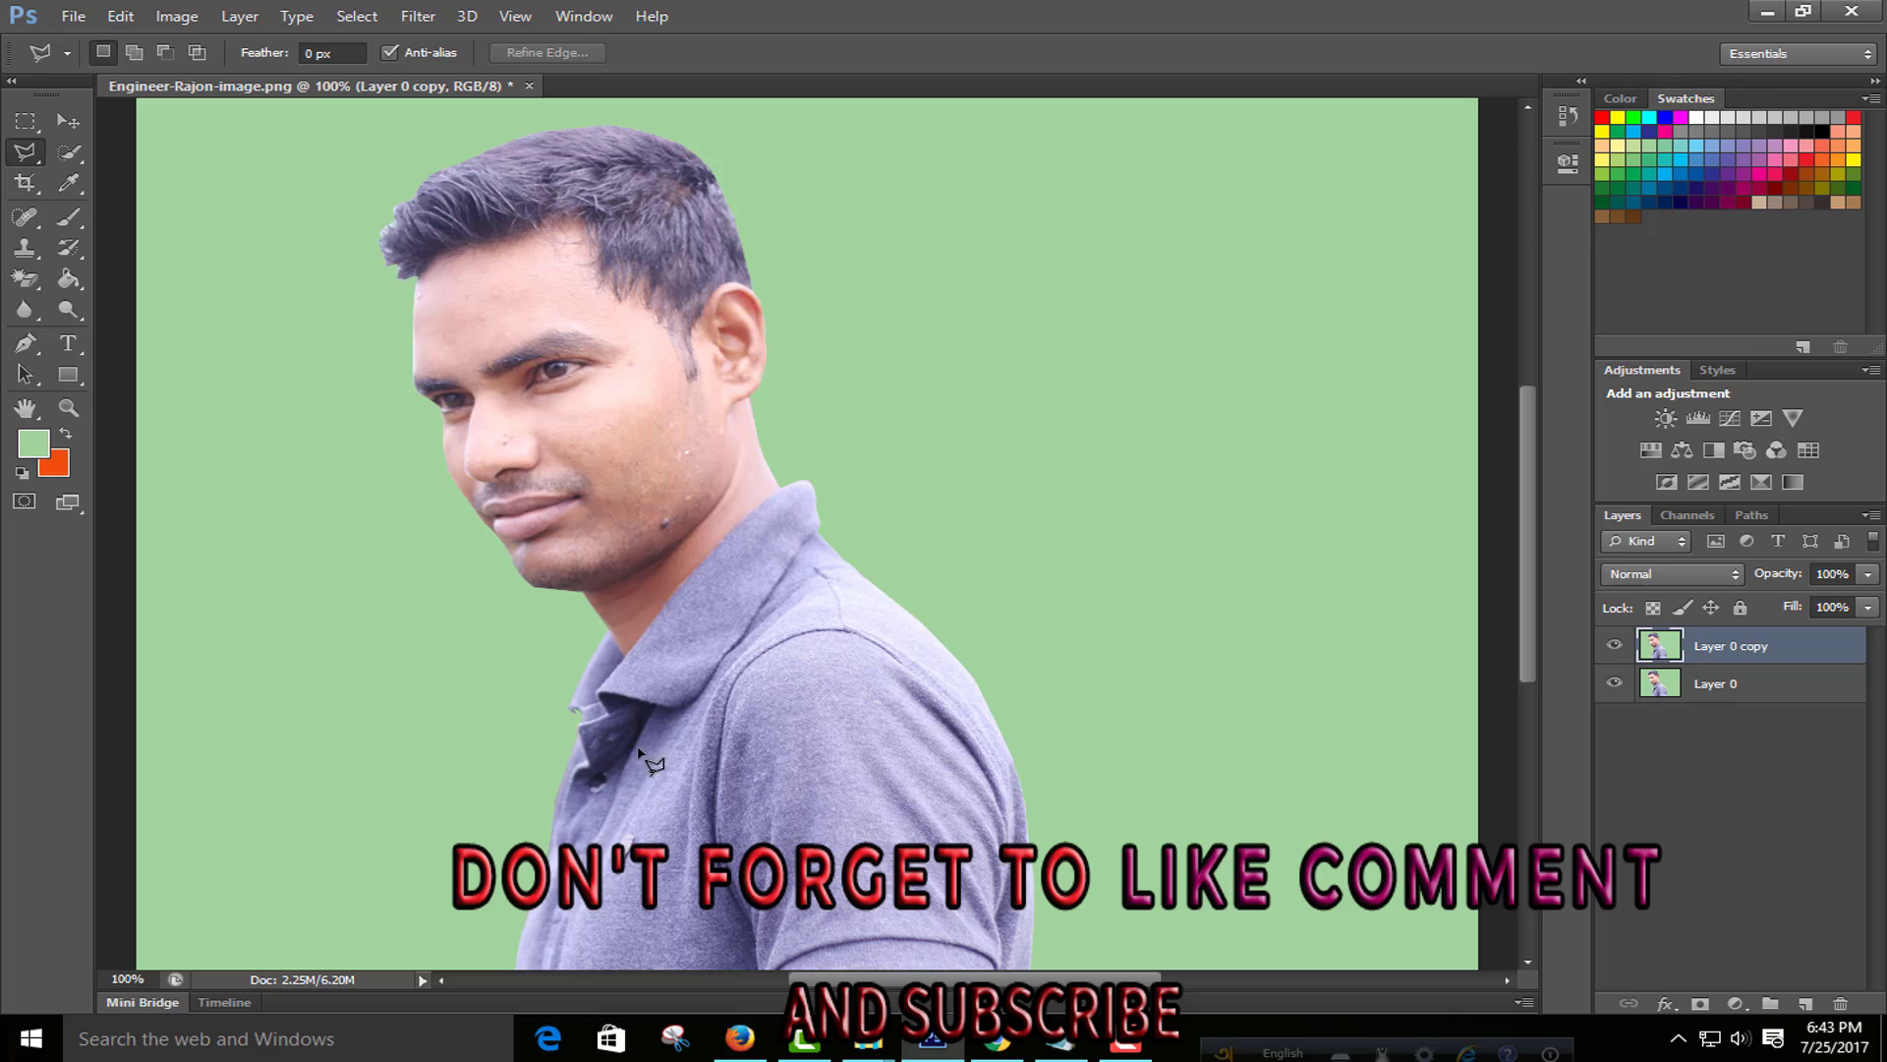
pyautogui.click(518, 962)
pyautogui.click(579, 588)
pyautogui.click(509, 568)
pyautogui.click(445, 450)
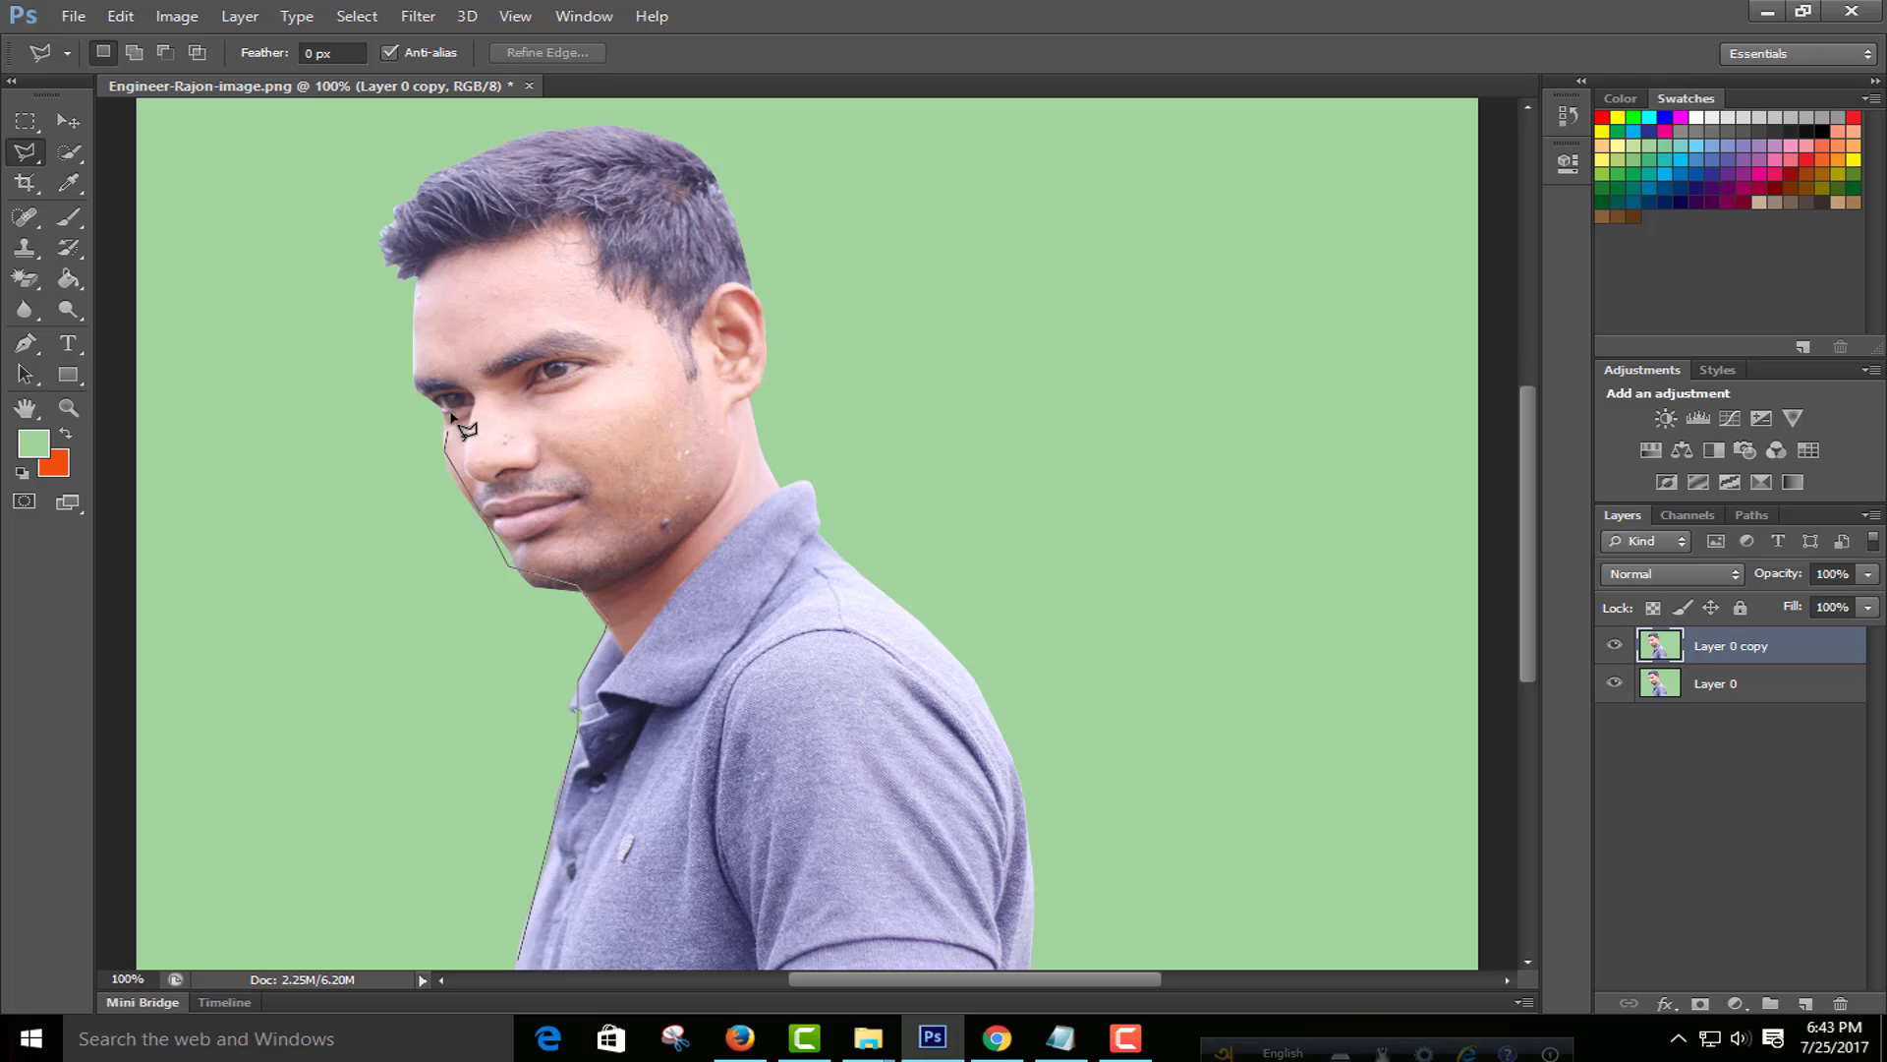
pyautogui.click(413, 373)
pyautogui.click(376, 243)
pyautogui.click(421, 183)
# Step: Continue the outline over the hair, ear, shoulder and sleeve, then close it along the bottom edge
pyautogui.click(766, 335)
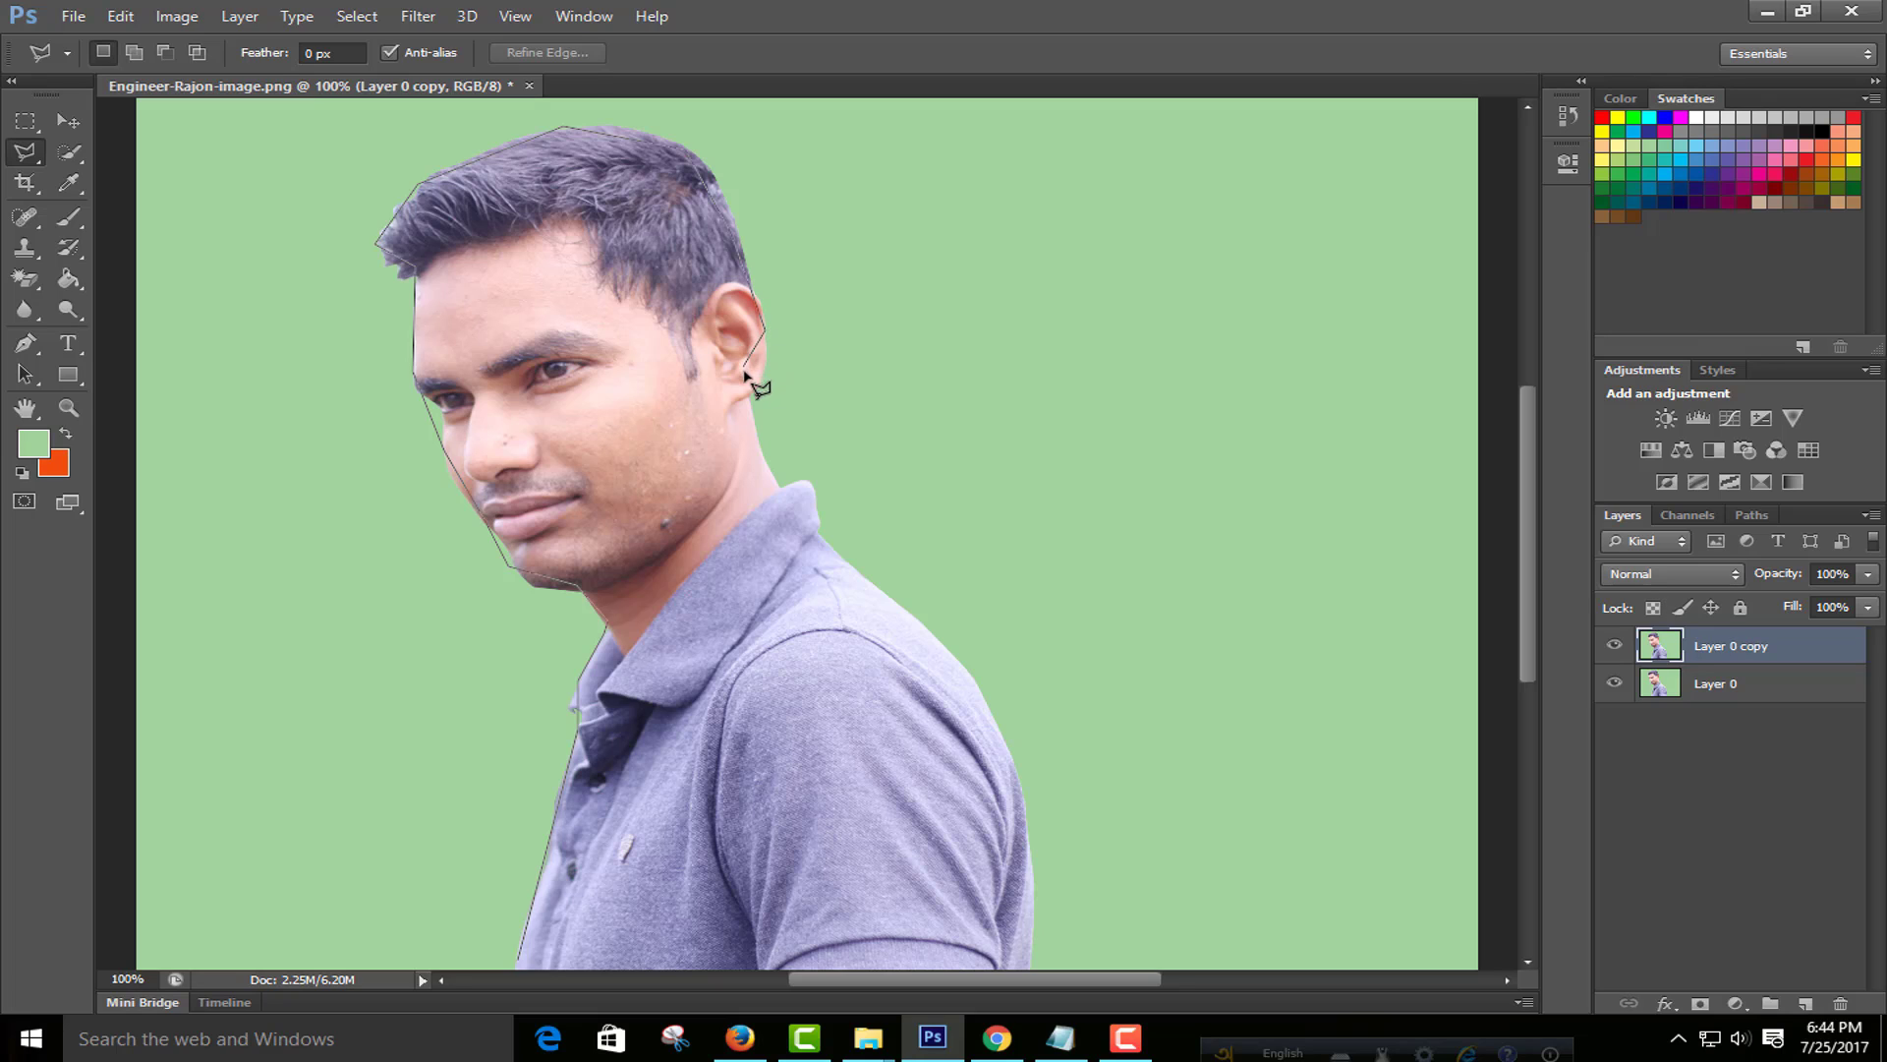
pyautogui.click(762, 447)
pyautogui.click(958, 679)
pyautogui.click(1012, 831)
pyautogui.click(999, 936)
pyautogui.click(776, 973)
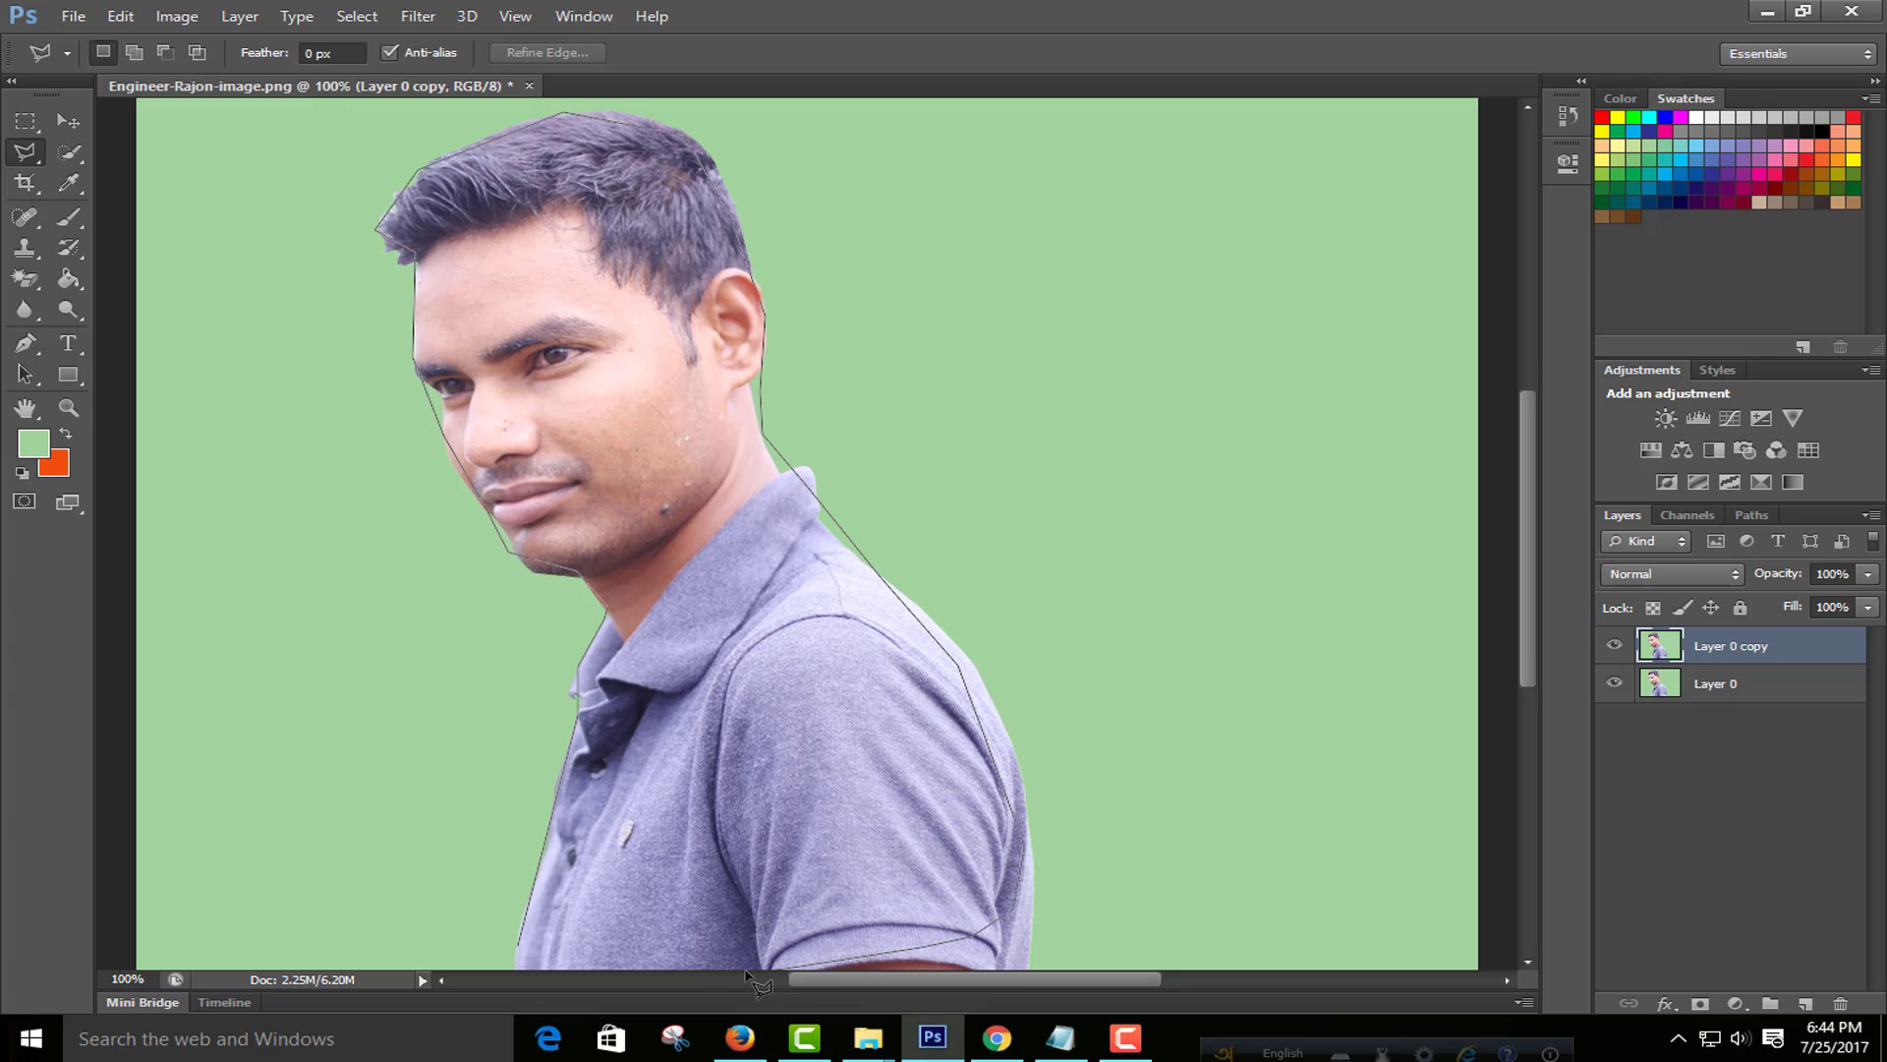
pyautogui.click(528, 918)
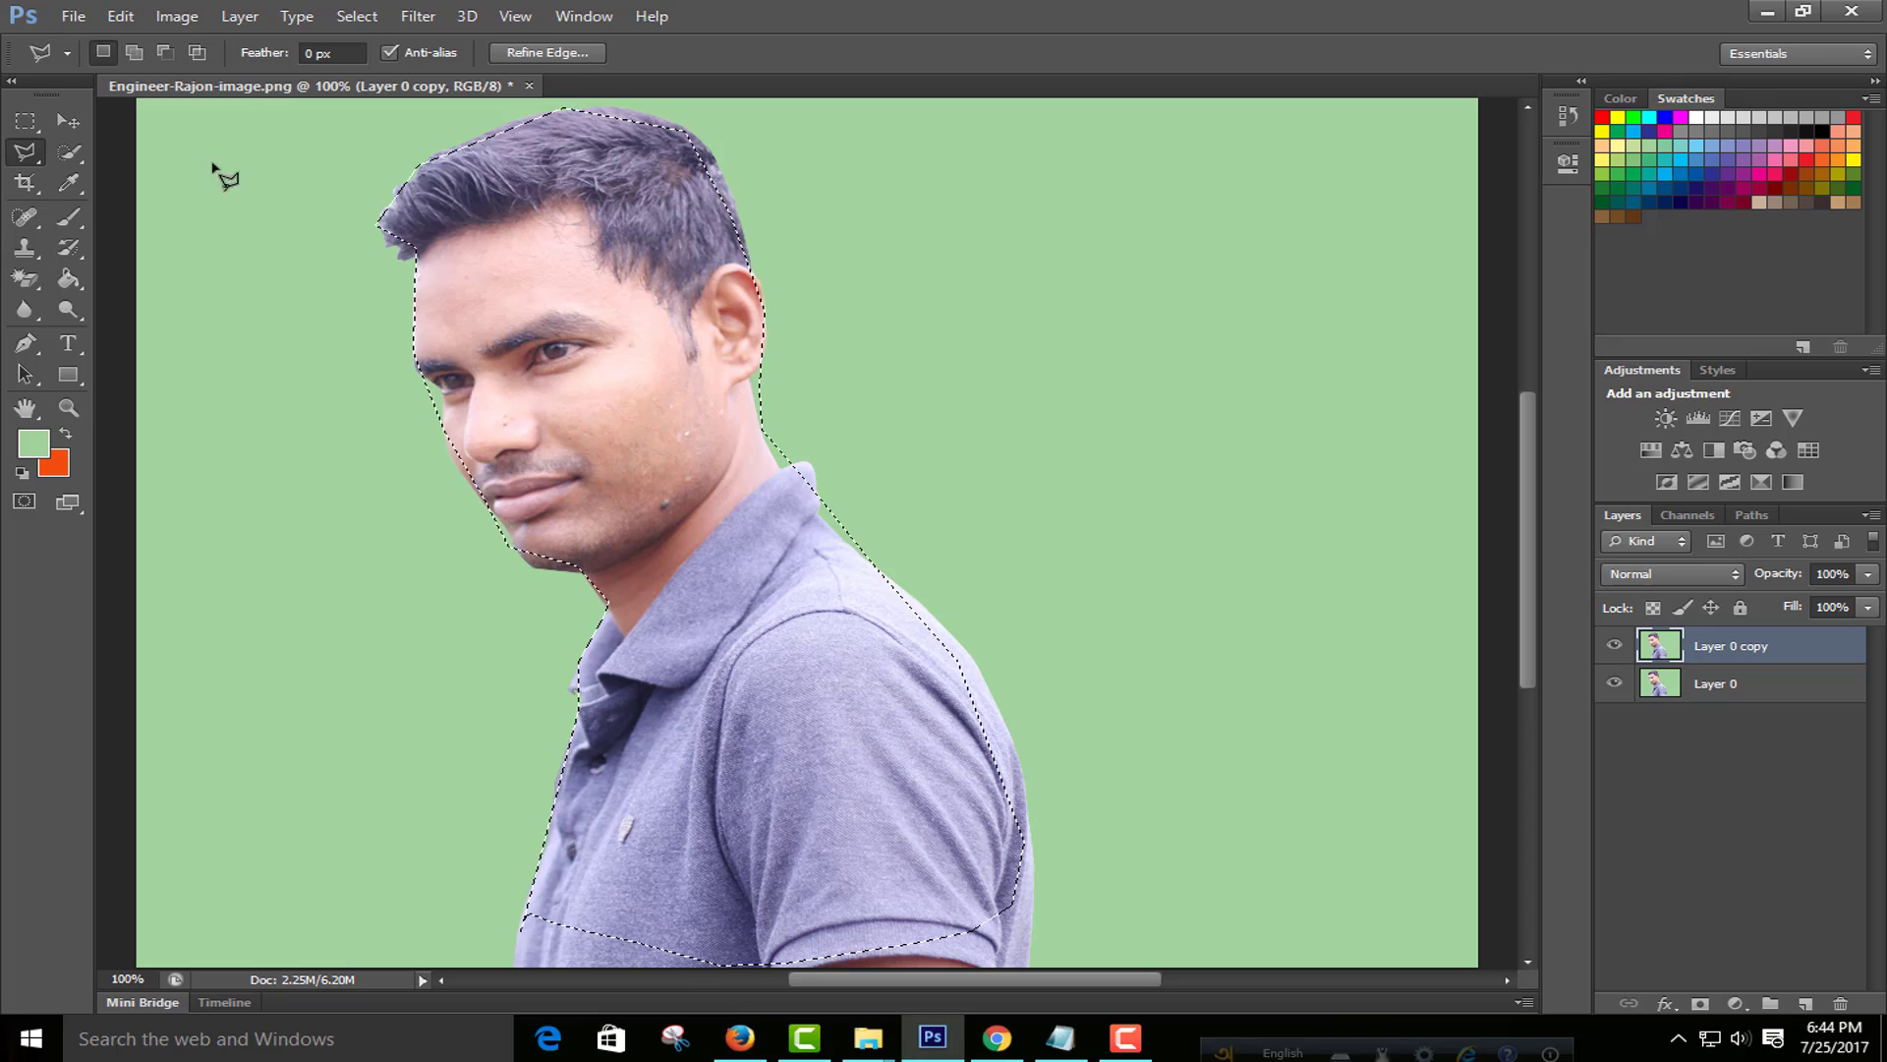
# Step: Shift the selection right, zoom out, delete Layer 0 copy, and deselect
pyautogui.click(68, 122)
pyautogui.moveTo(734, 639)
pyautogui.mouseDown()
pyautogui.moveTo(1156, 678)
pyautogui.moveTo(801, 641)
pyautogui.mouseUp()
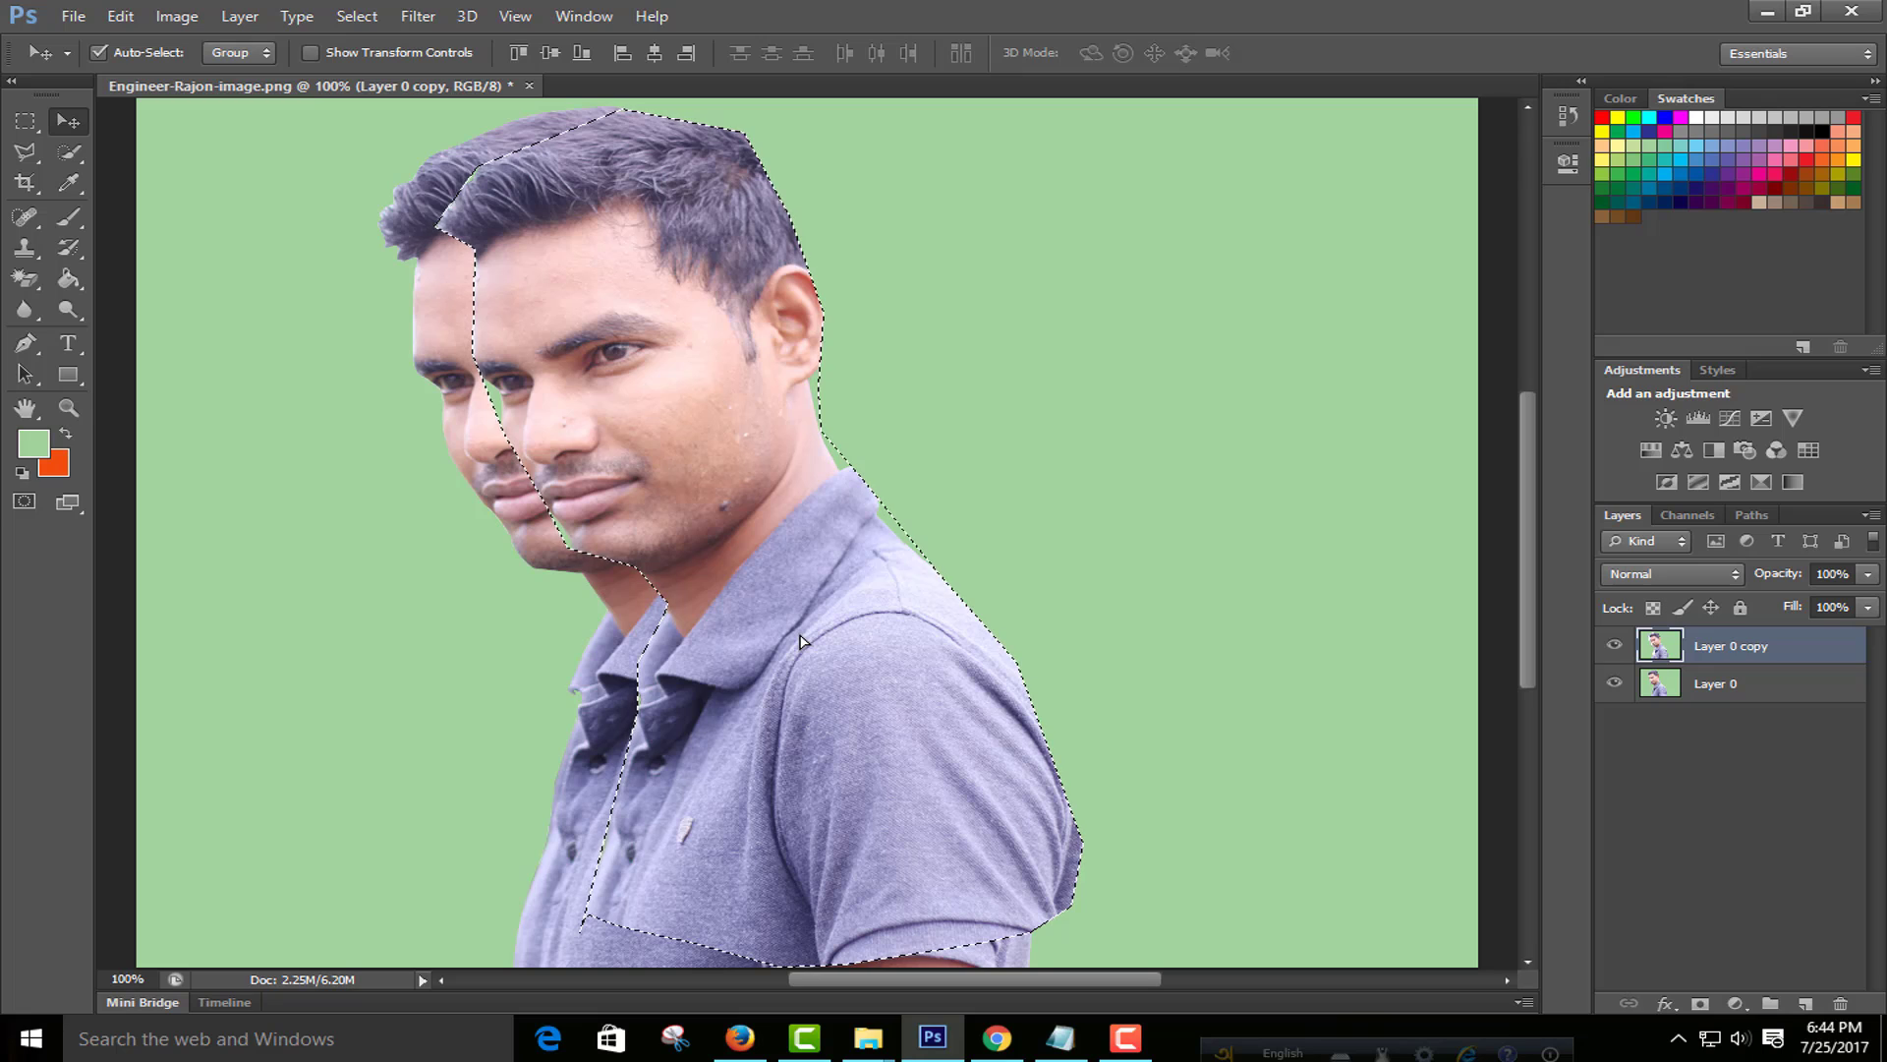
pyautogui.hotkey('ctrl', '-')
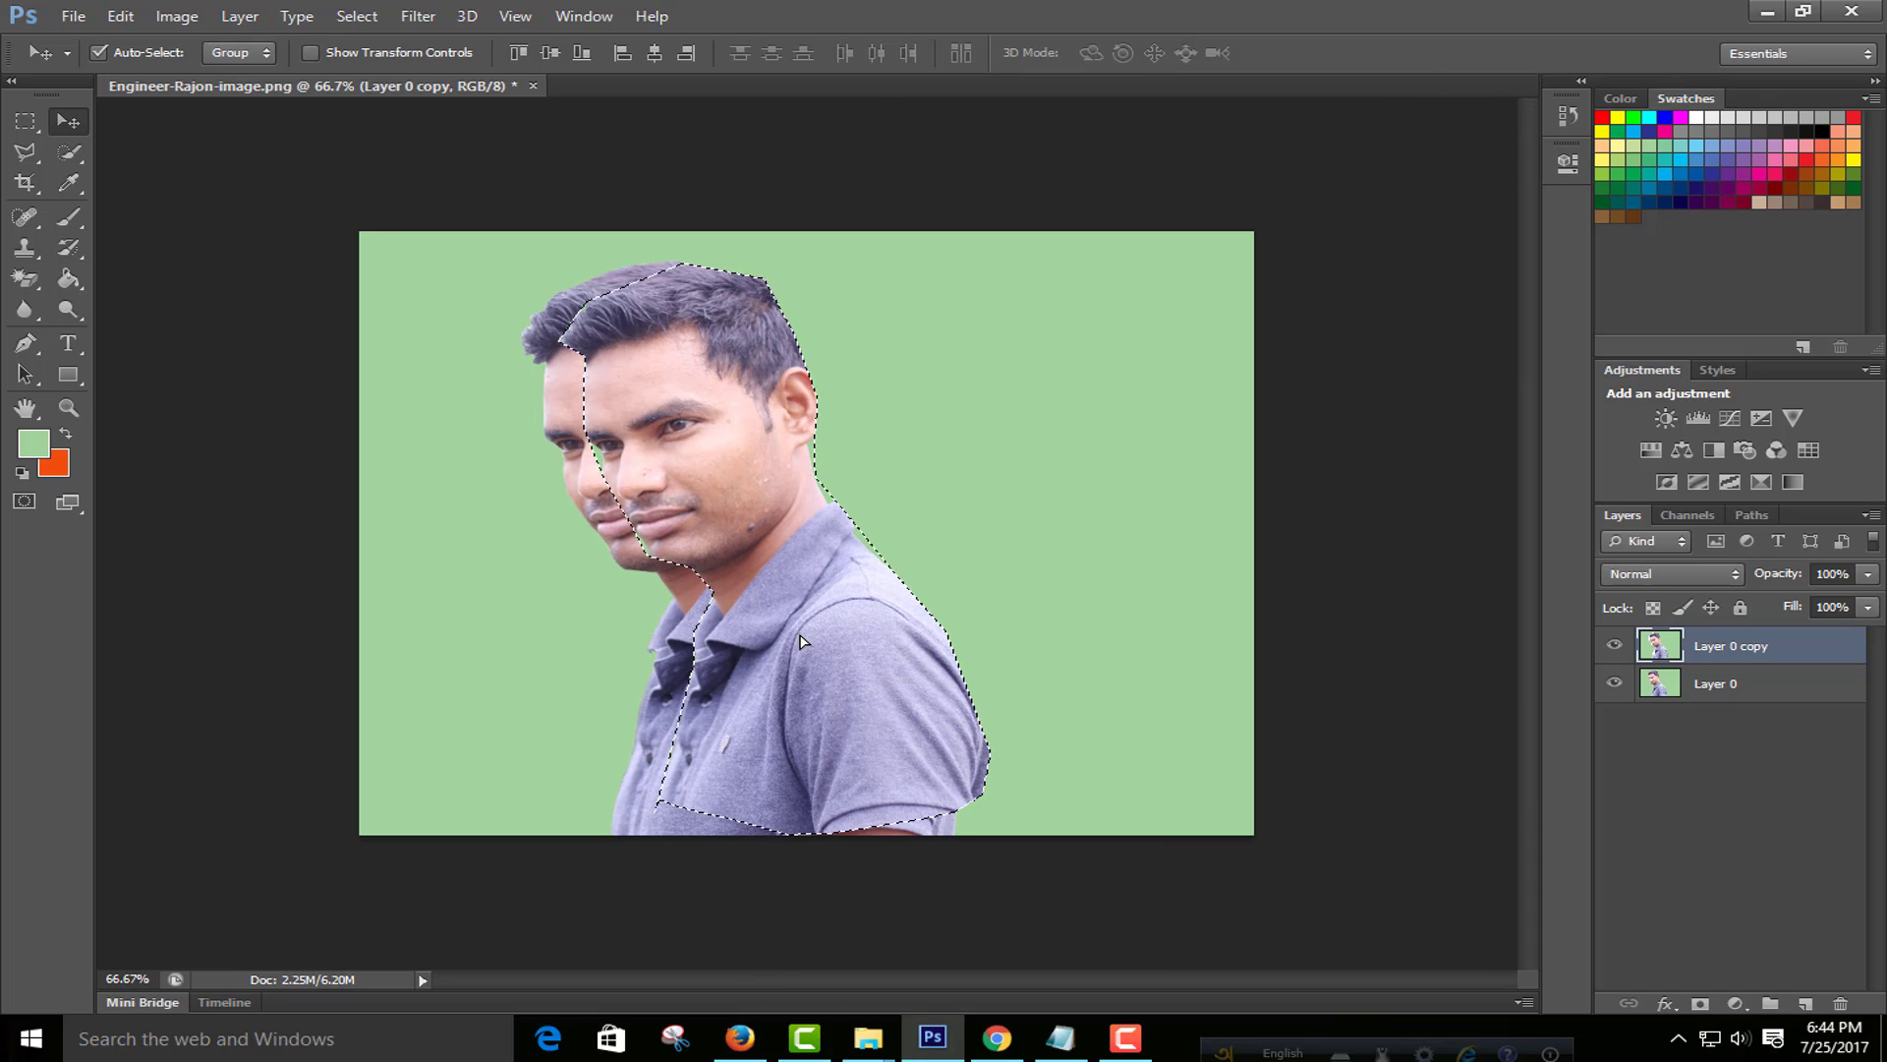
pyautogui.moveTo(1718, 648)
pyautogui.mouseDown()
pyautogui.moveTo(1803, 986)
pyautogui.moveTo(1840, 1002)
pyautogui.mouseUp()
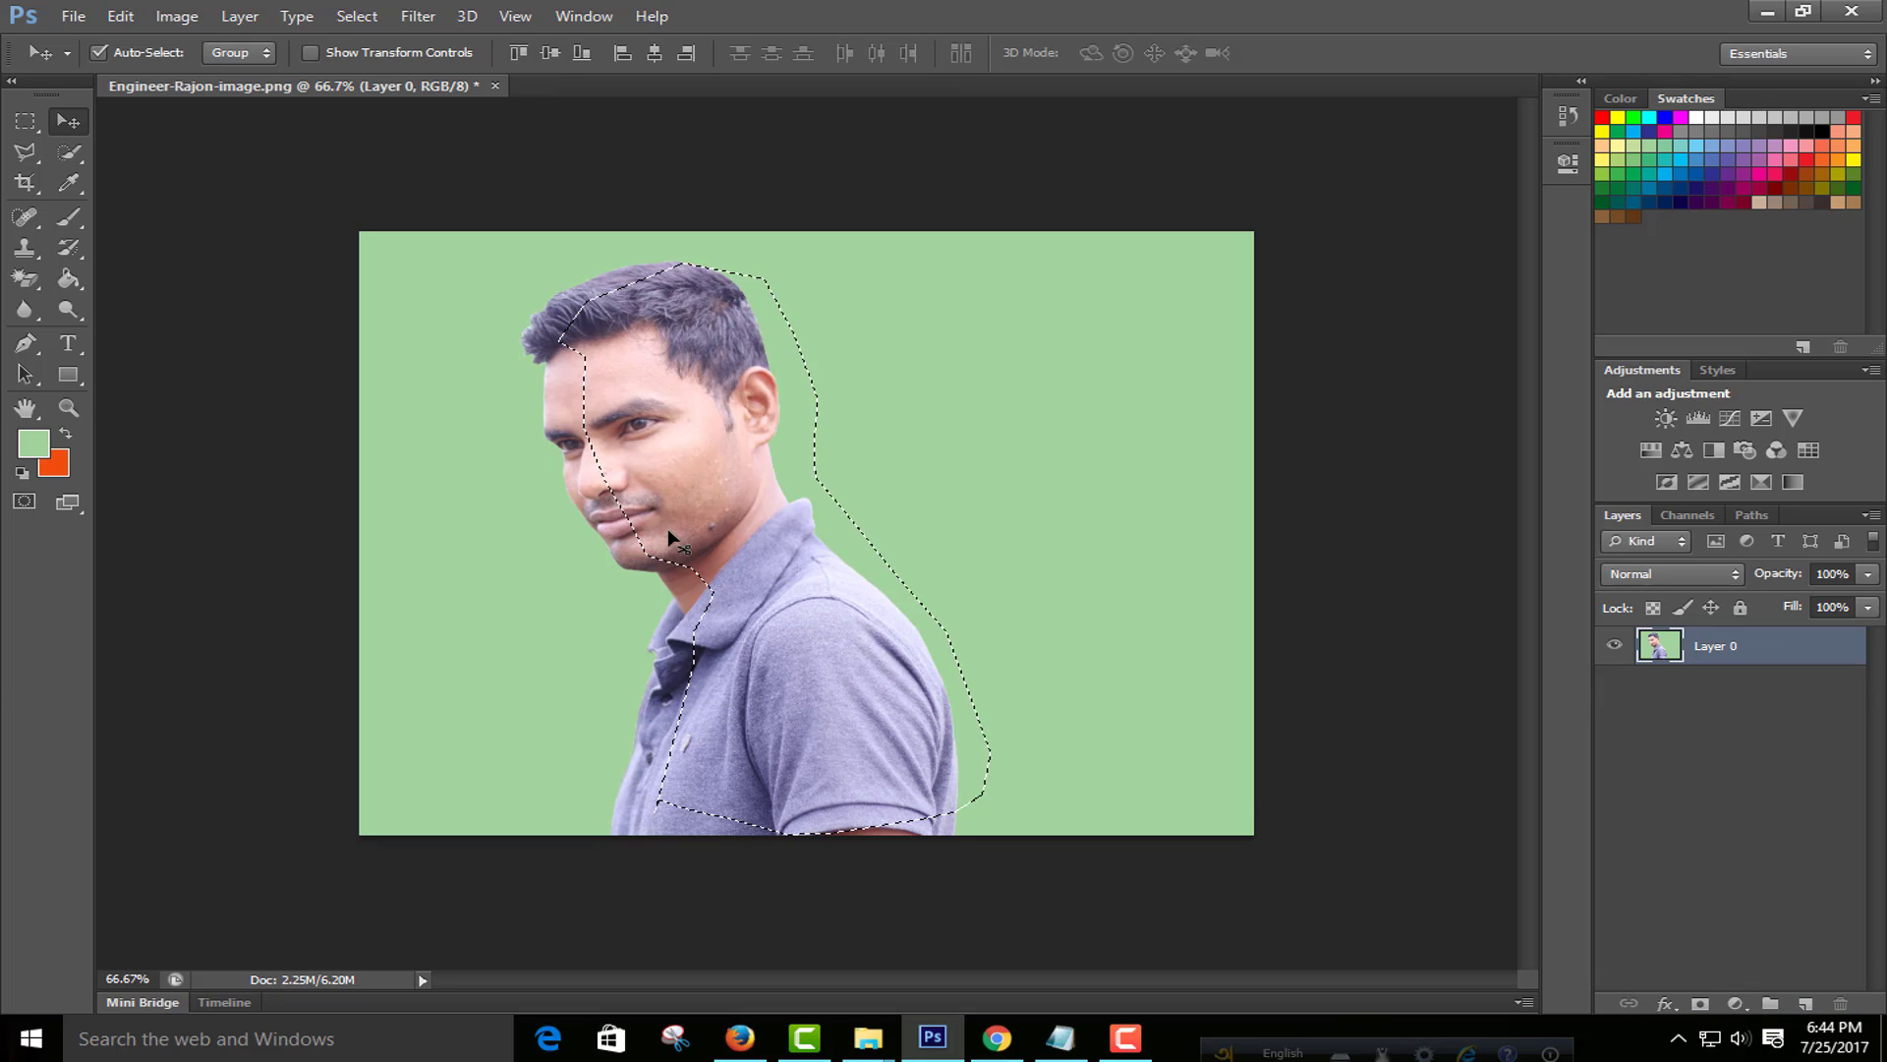
pyautogui.hotkey('ctrl', 'd')
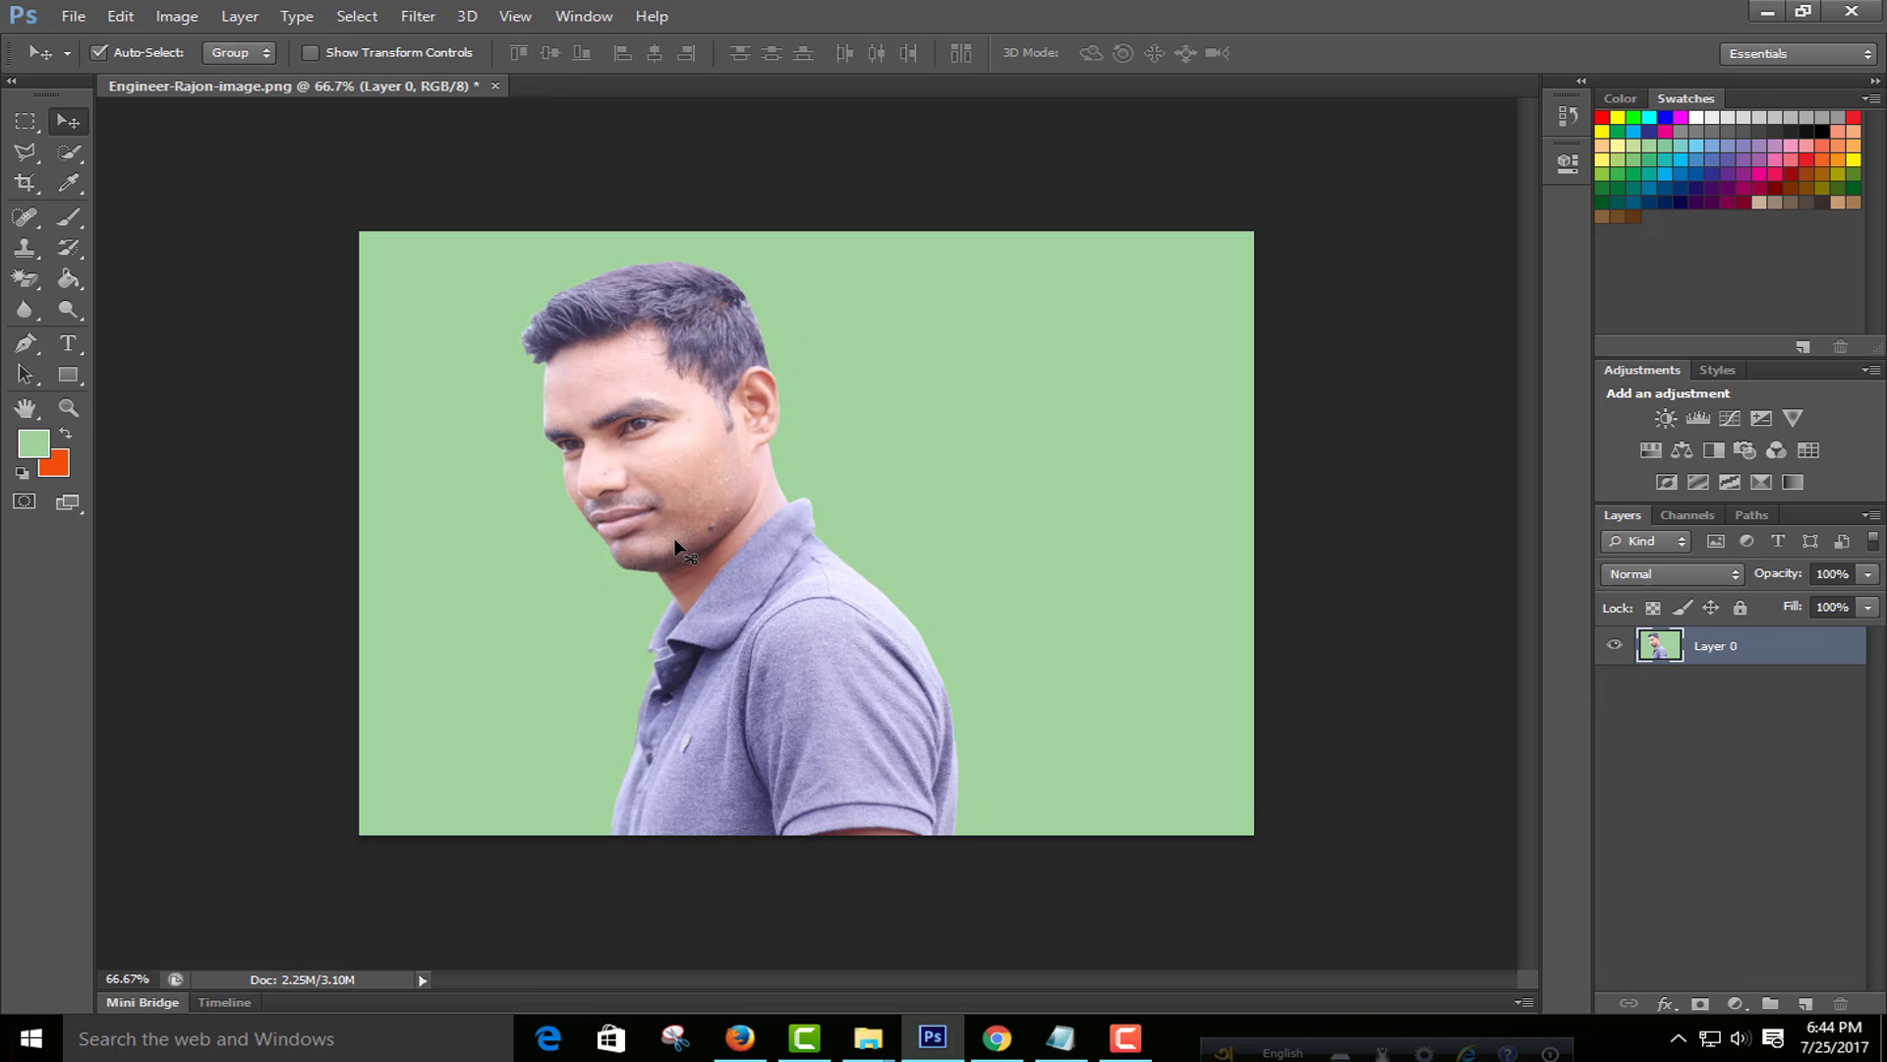
# Step: With the Magnetic Lasso, discard a rough first attempt, then trace a closed outline around the man
pyautogui.click(31, 153)
pyautogui.click(179, 195)
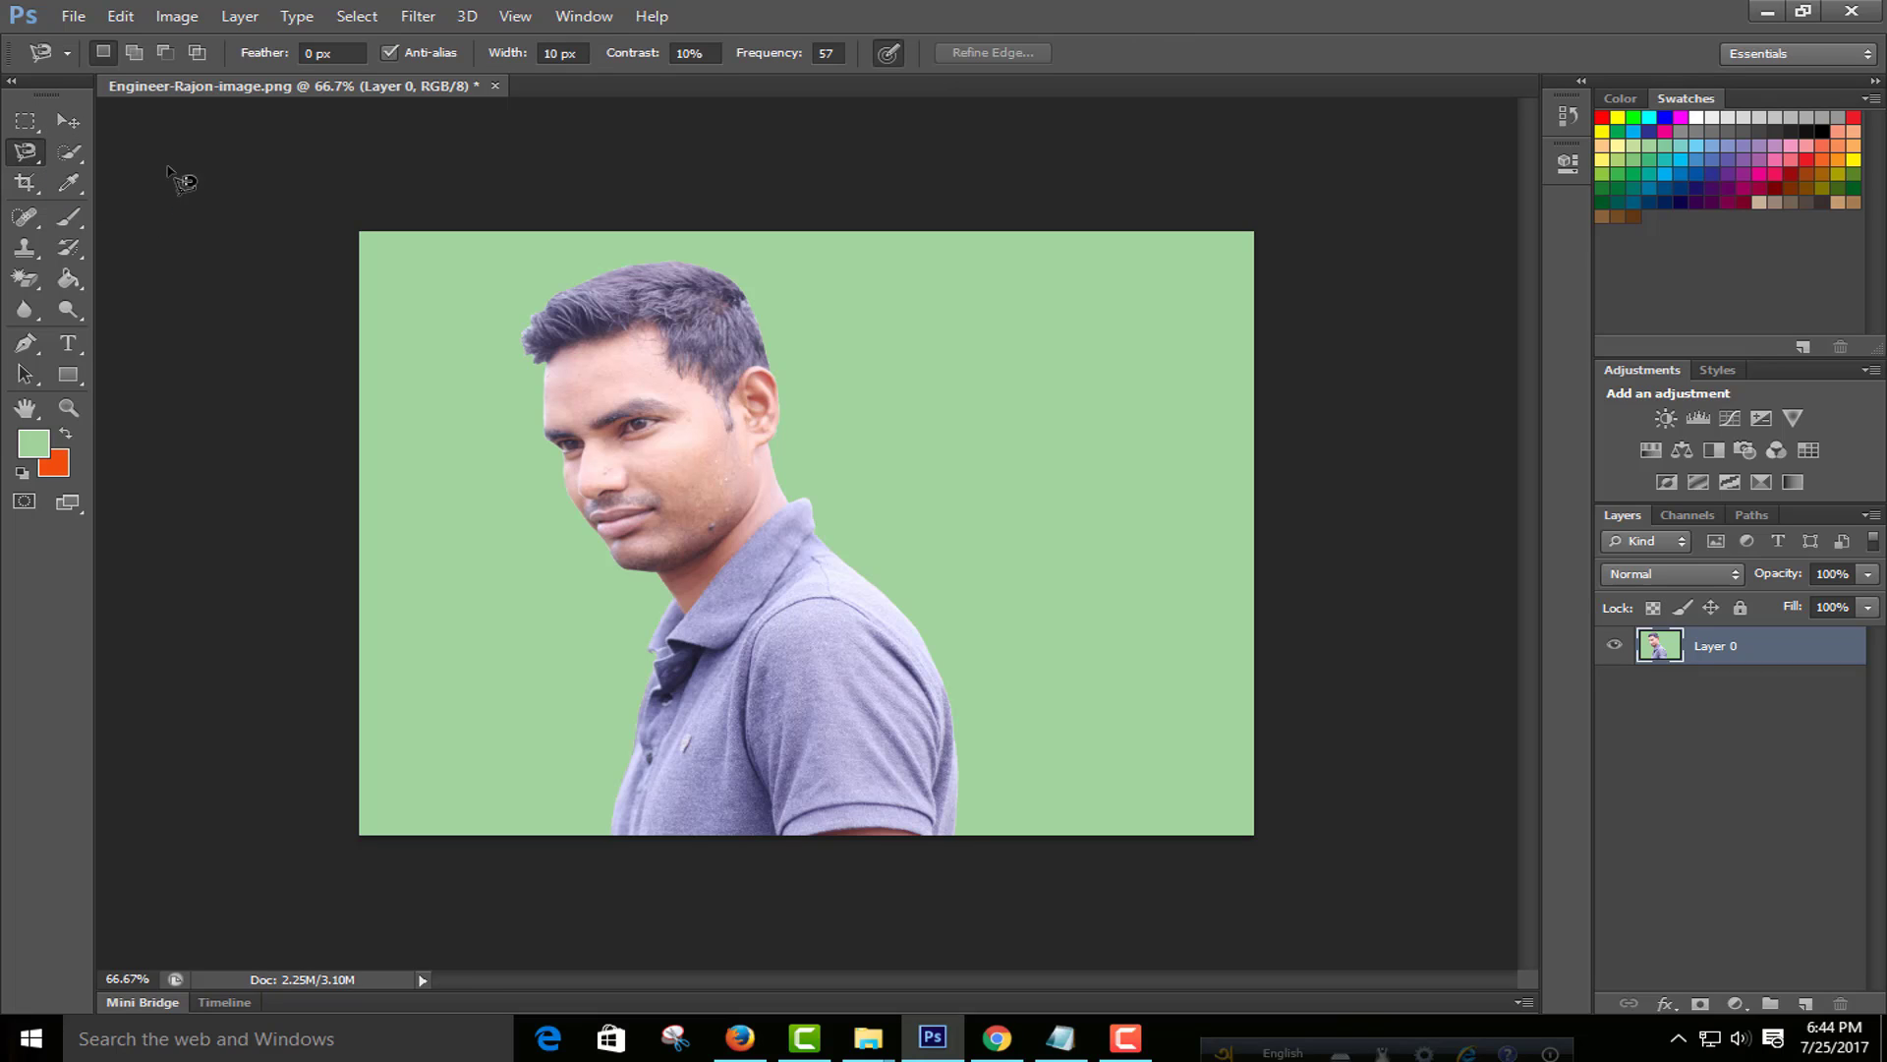
pyautogui.click(566, 717)
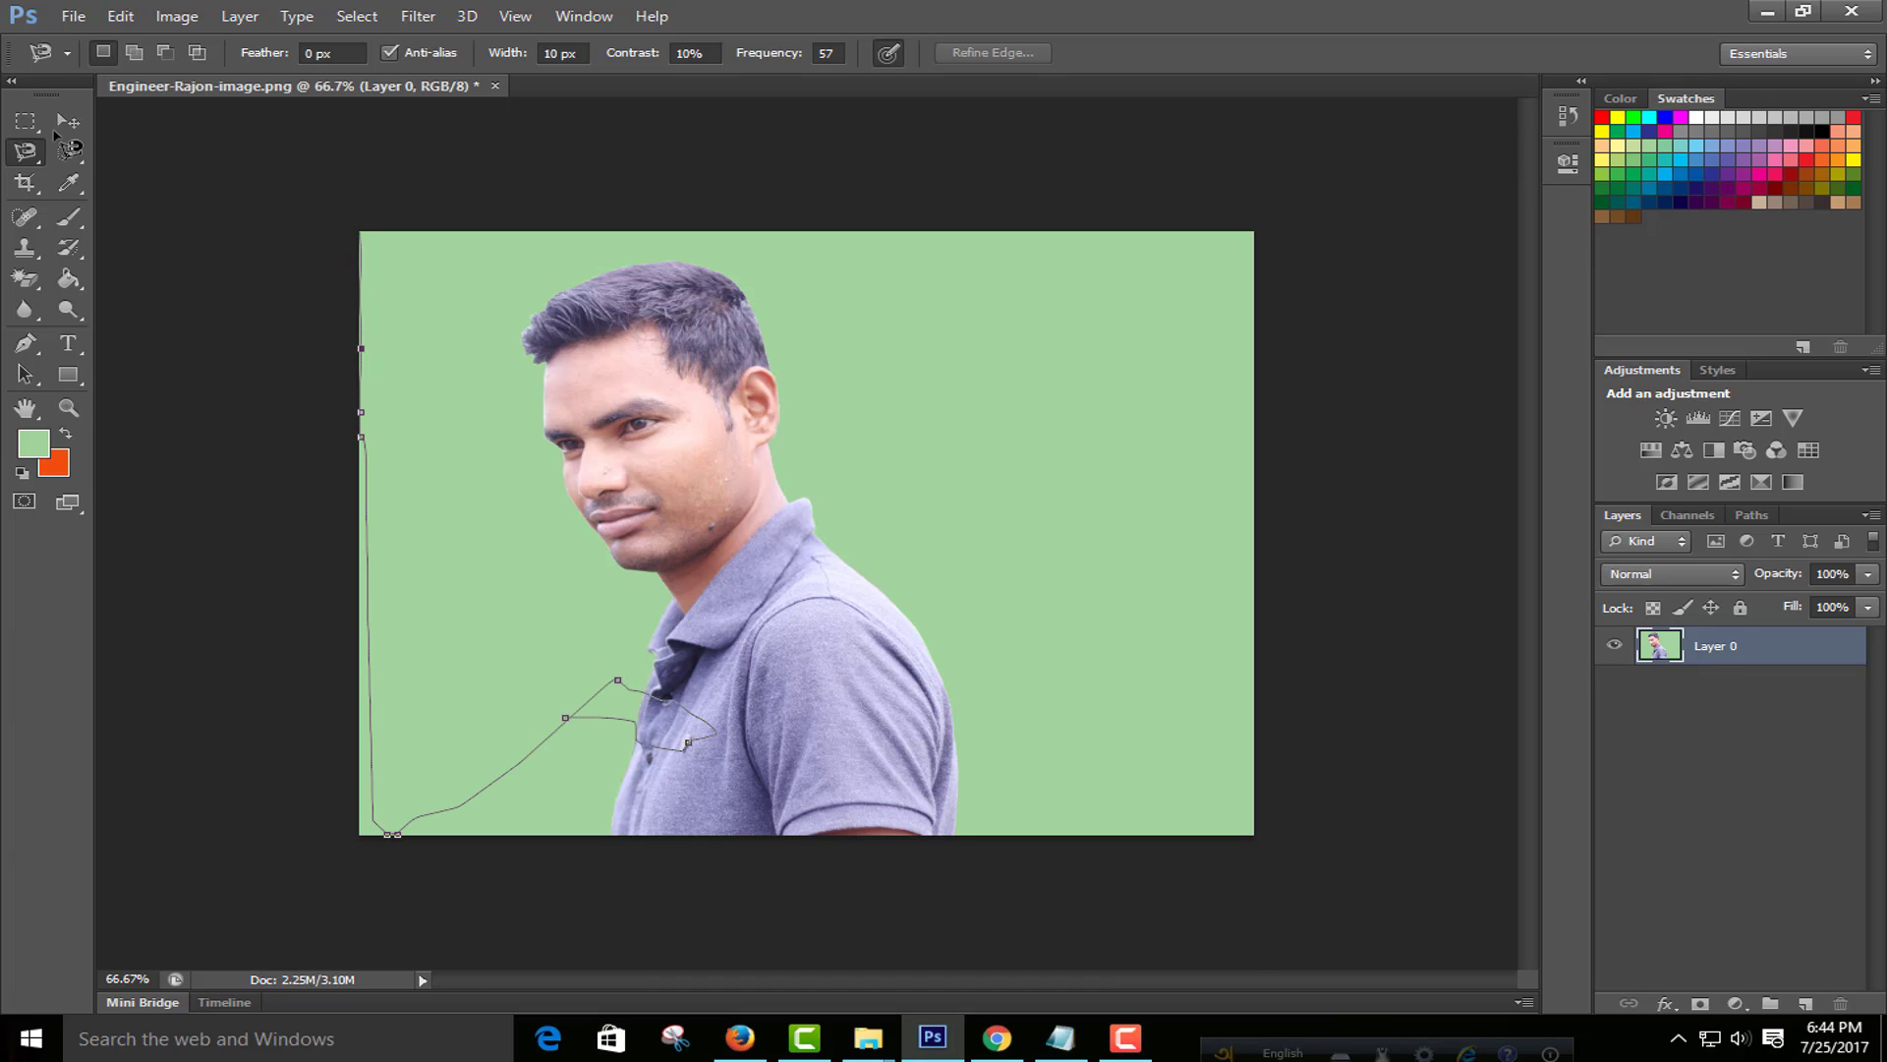
pyautogui.doubleClick(696, 735)
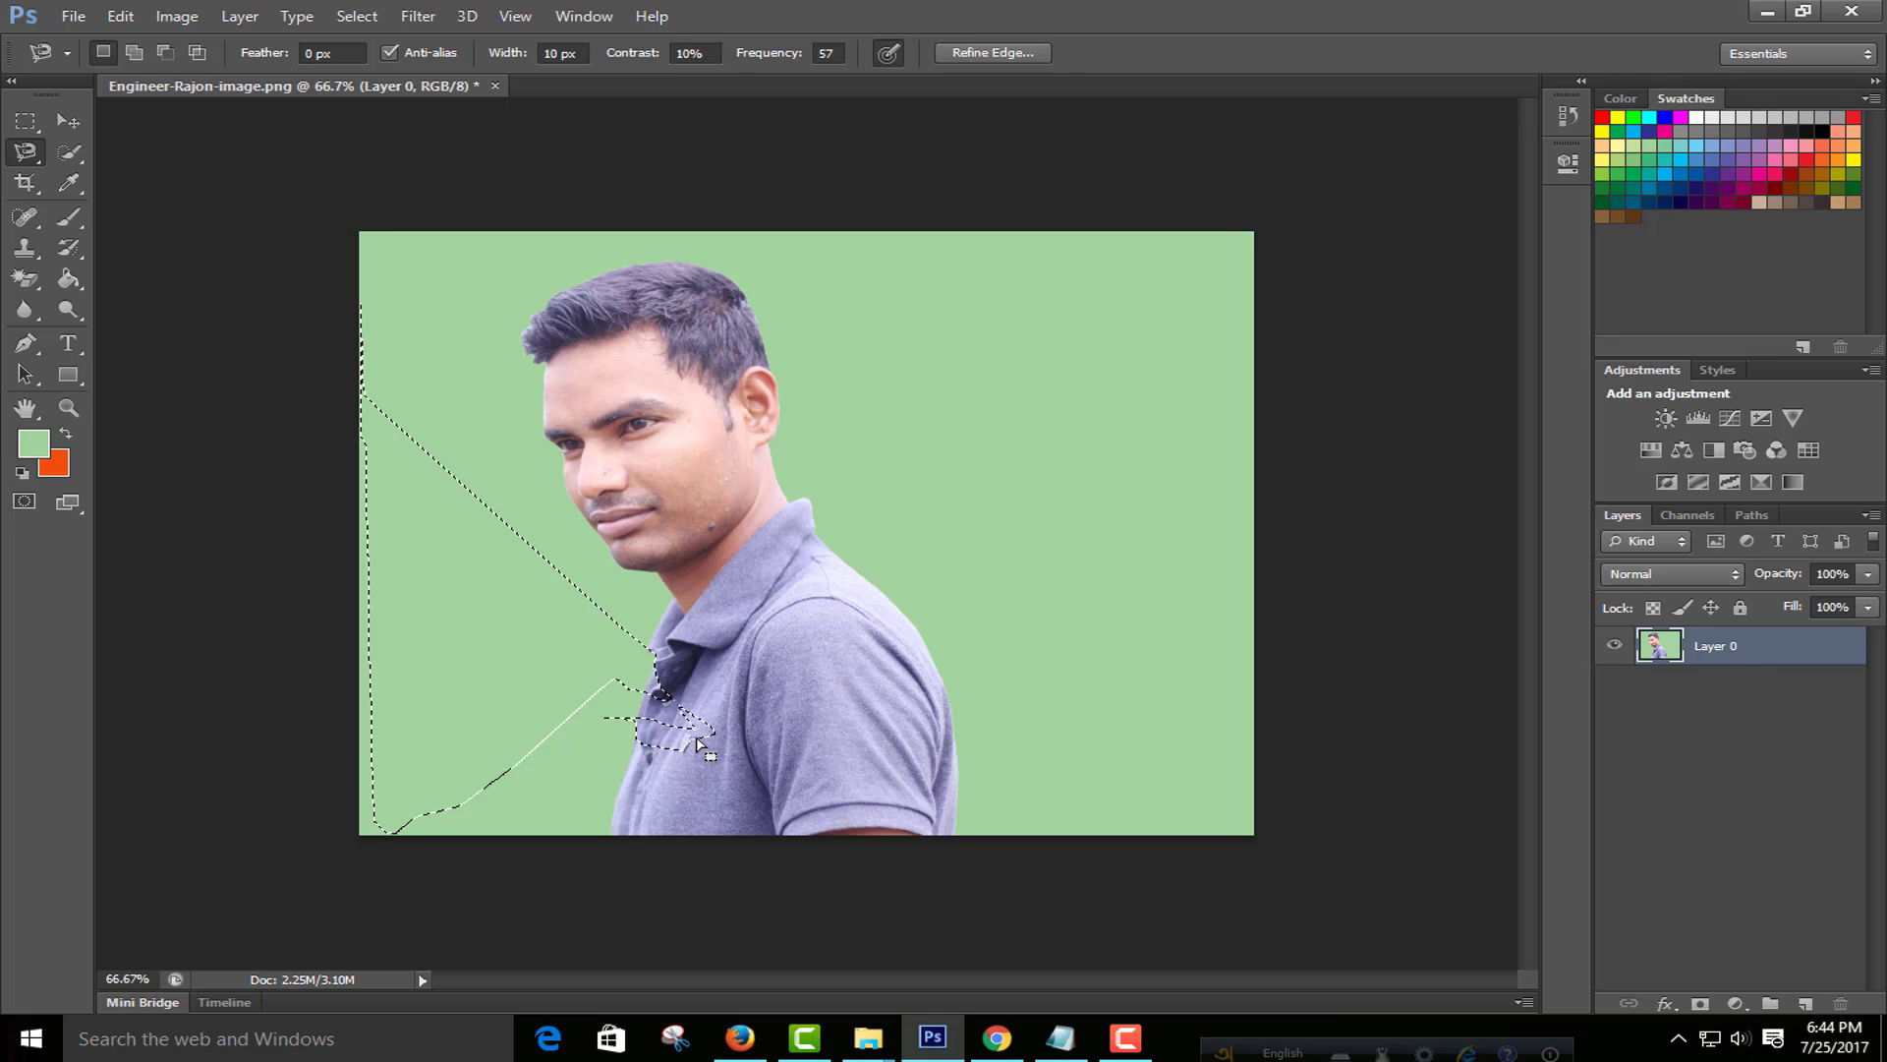
pyautogui.hotkey('ctrl', 'd')
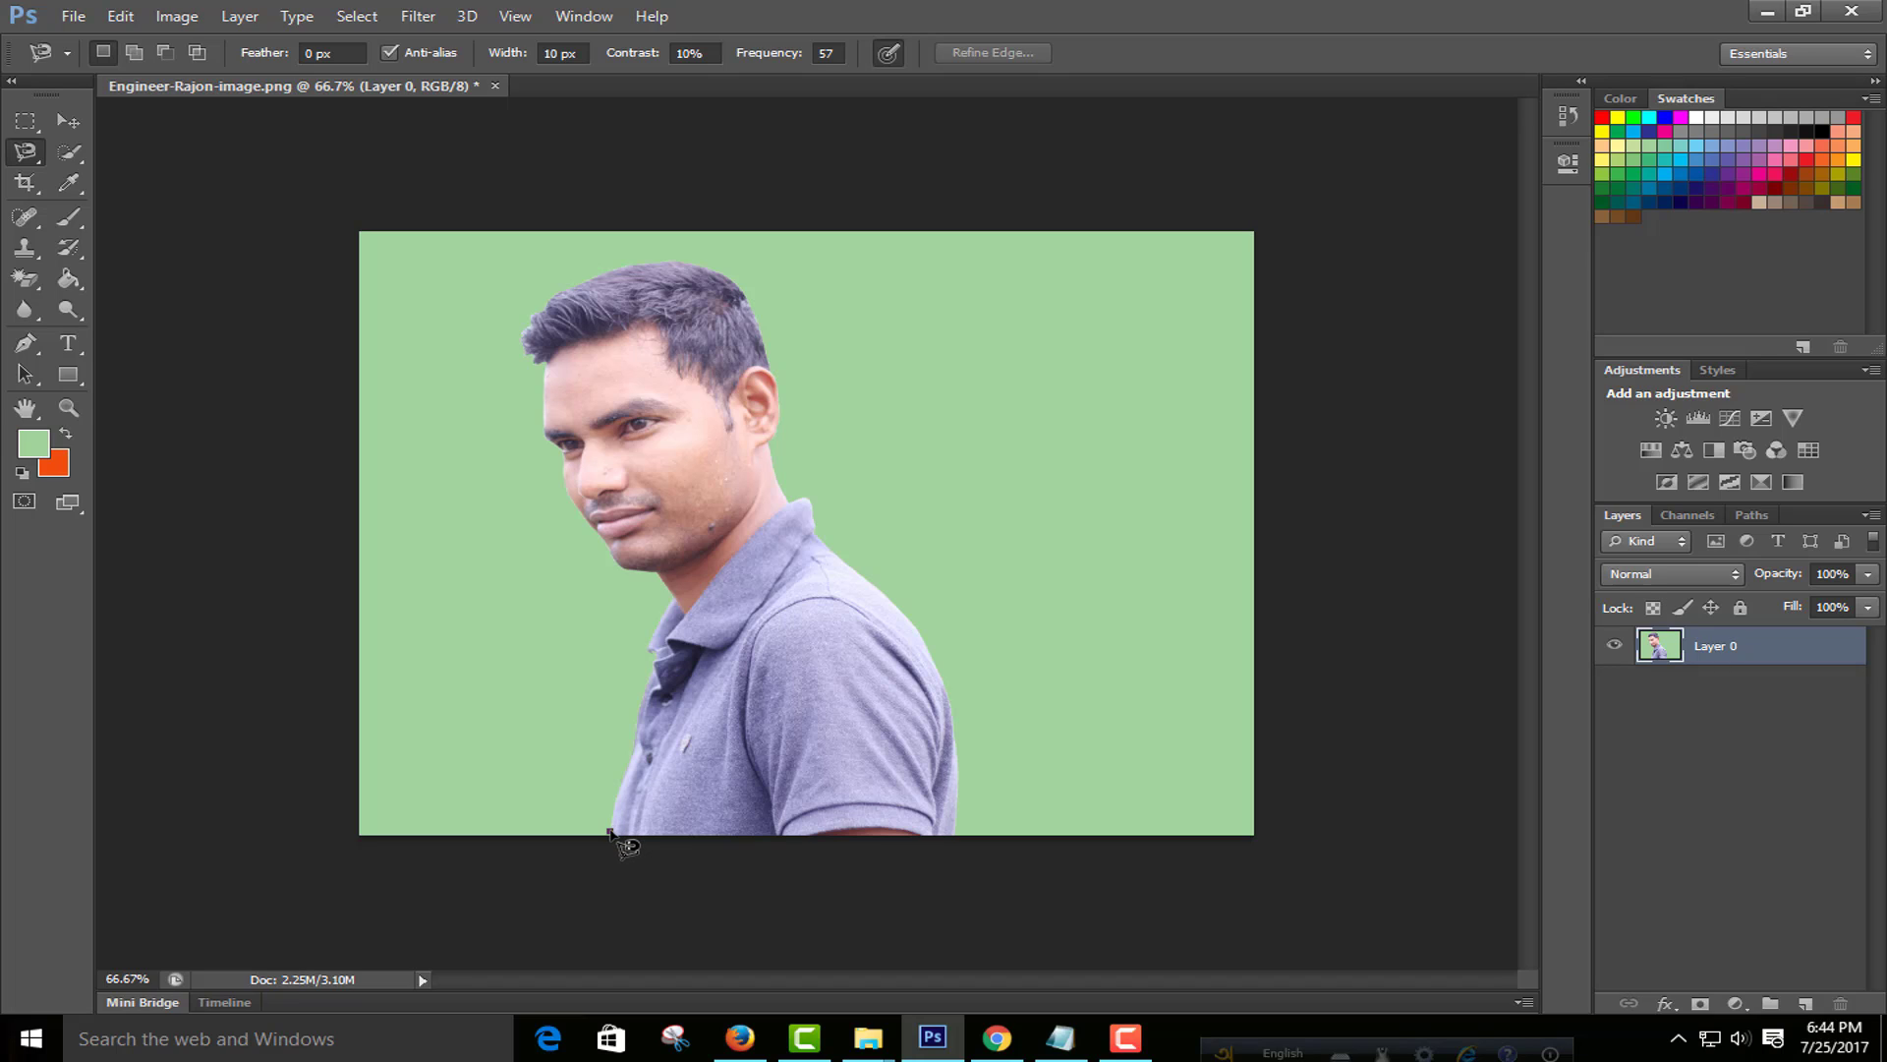
pyautogui.click(609, 831)
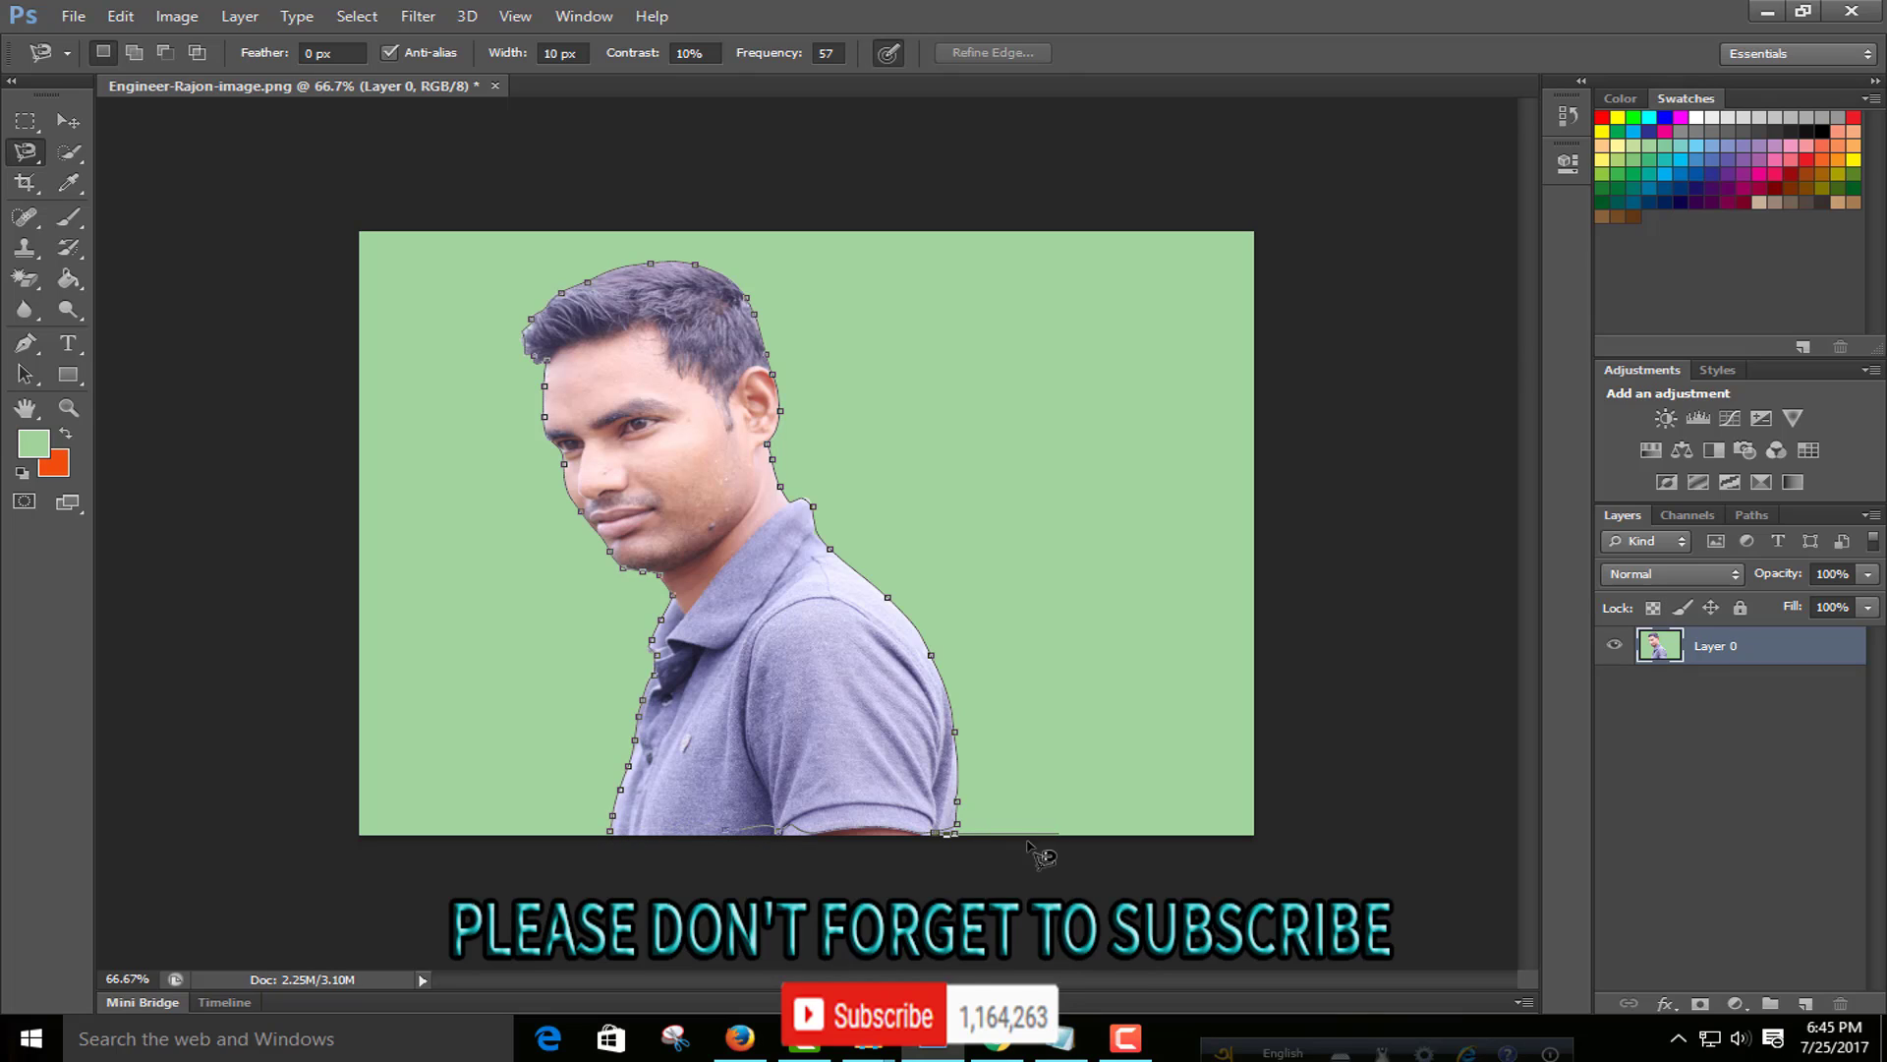
pyautogui.click(614, 836)
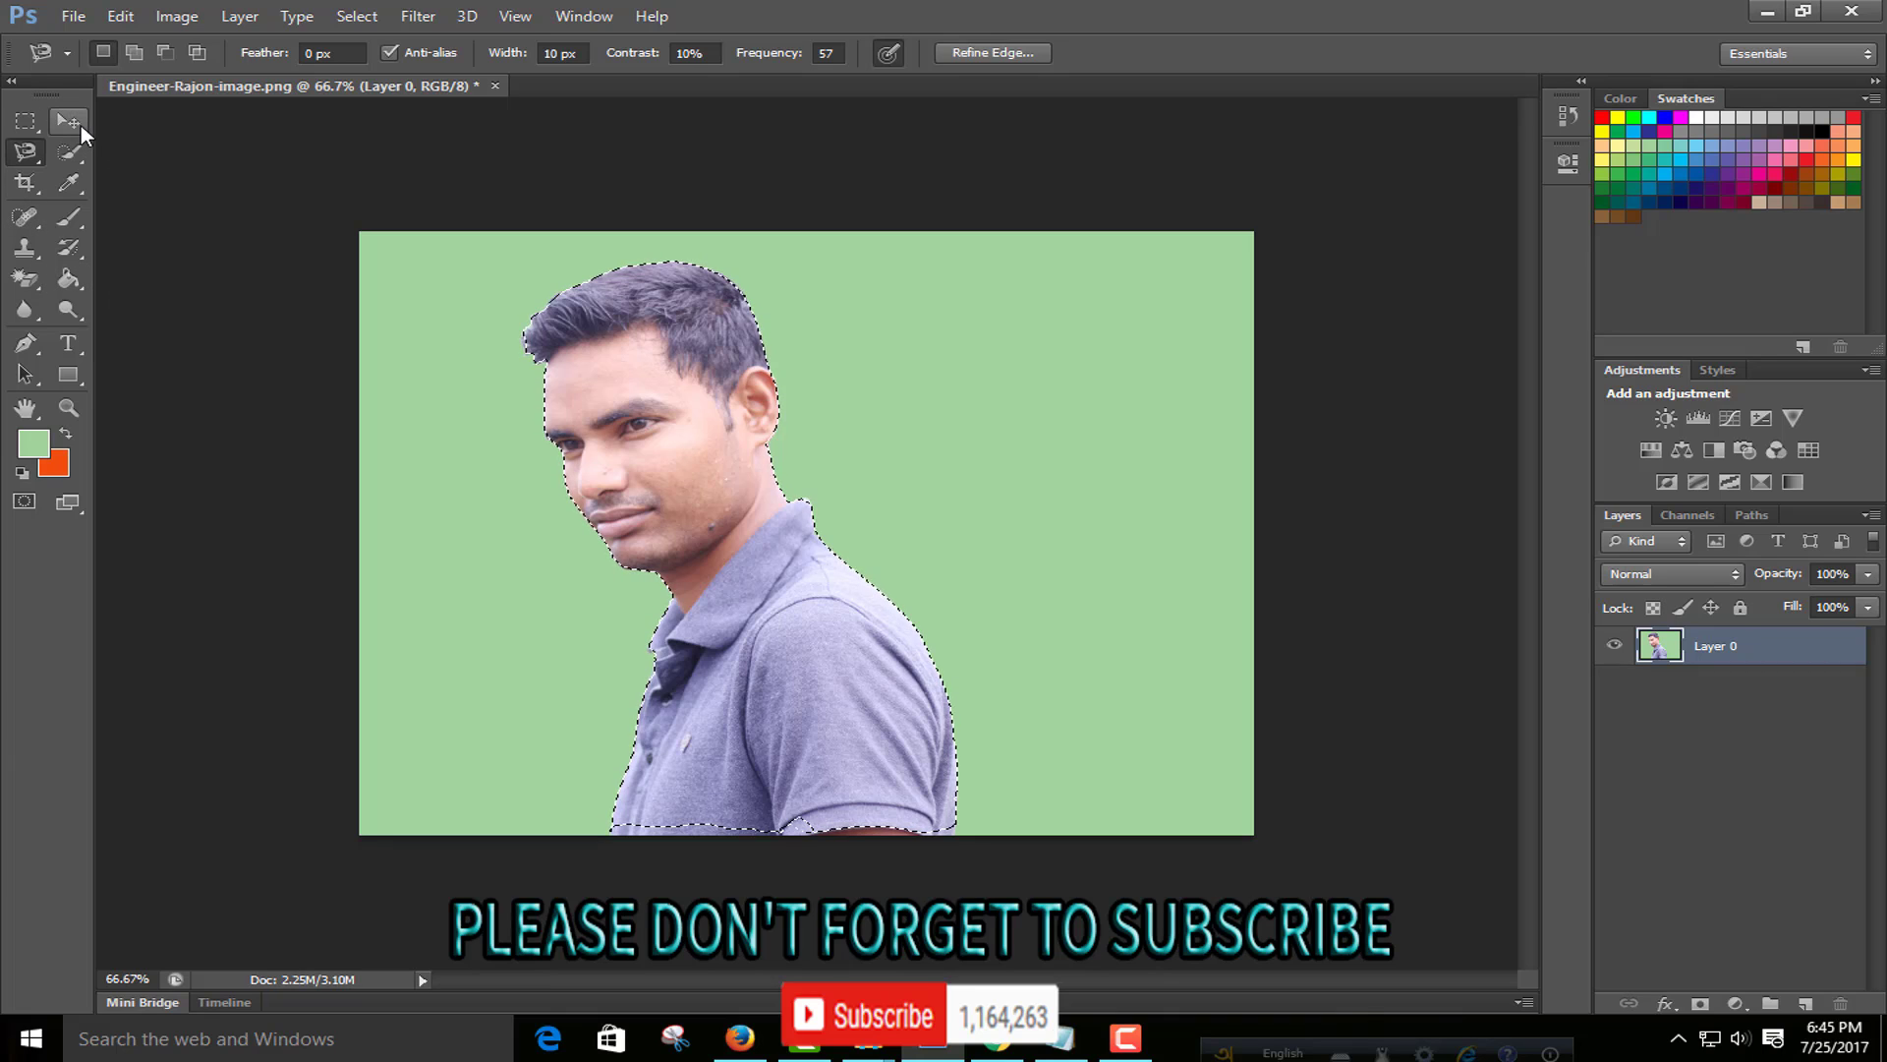
# Step: Create a new white document, Untitled-1, using the Clipboard size preset
pyautogui.click(69, 121)
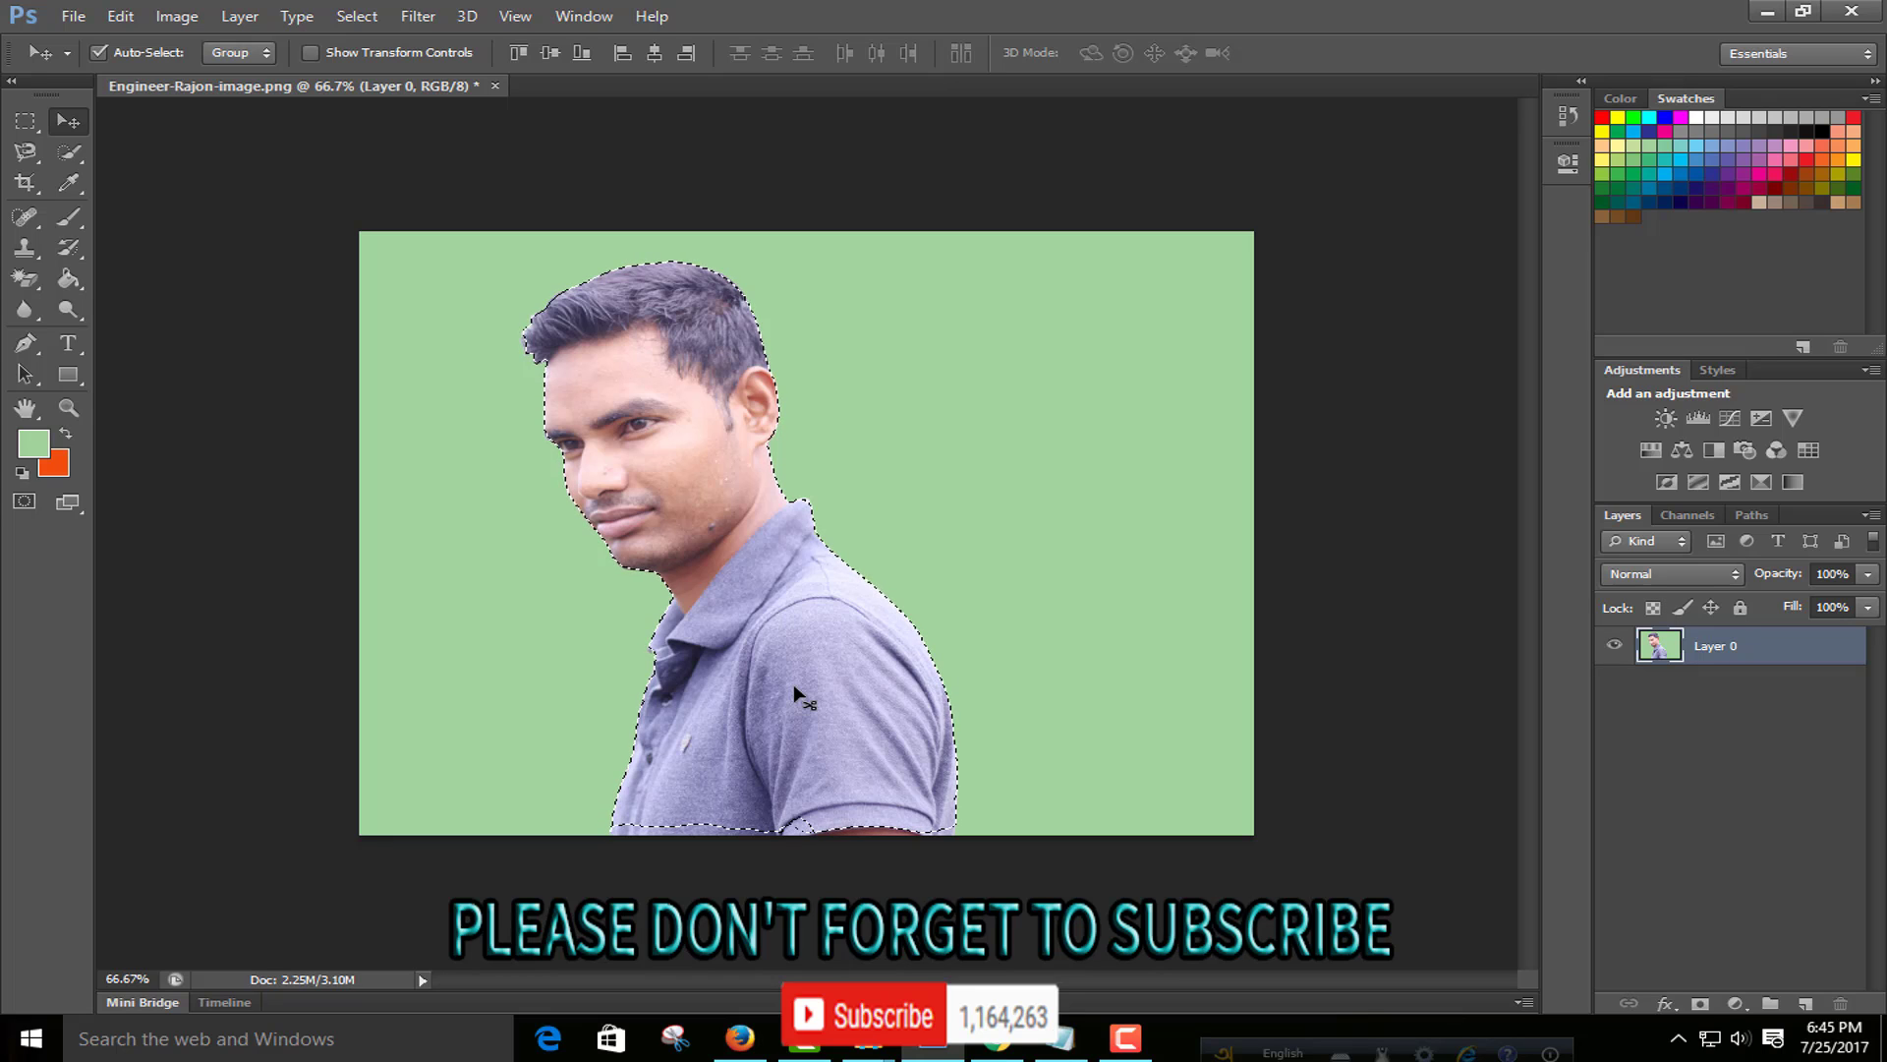
pyautogui.hotkey('ctrl', 'n')
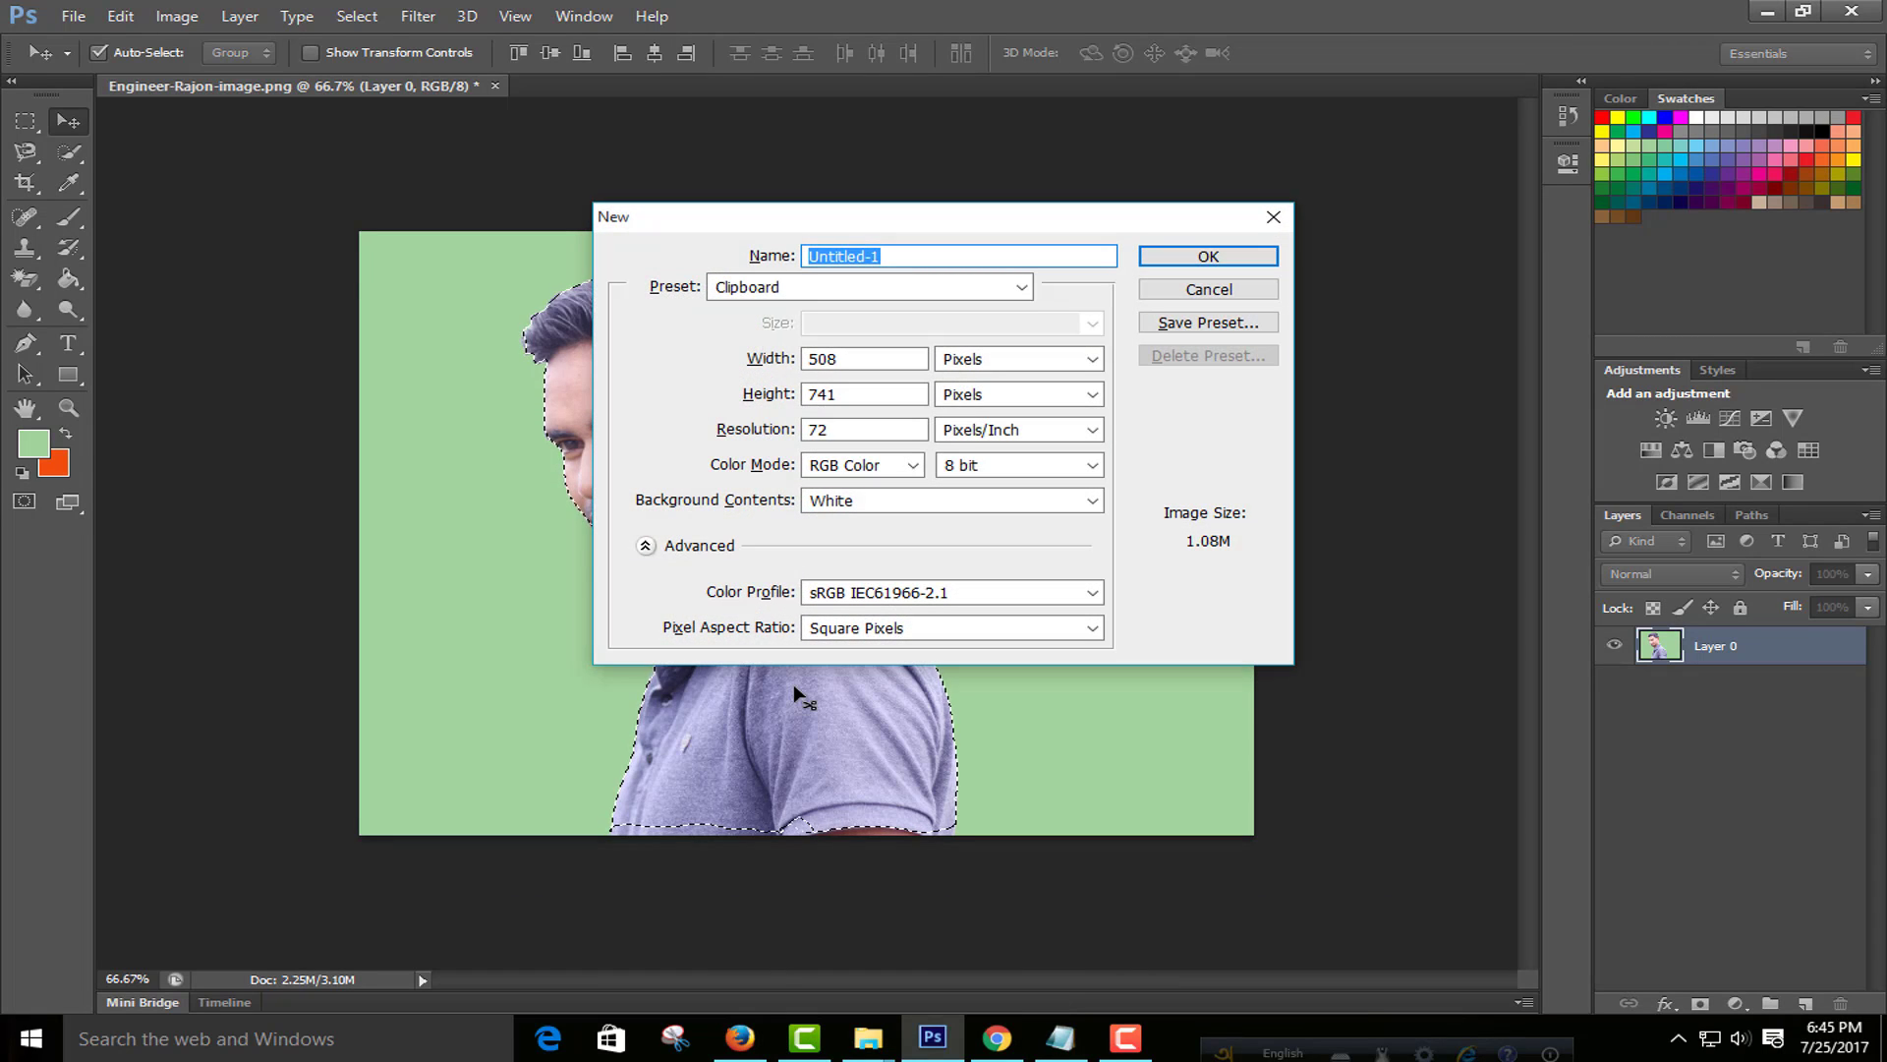
pyautogui.click(1191, 289)
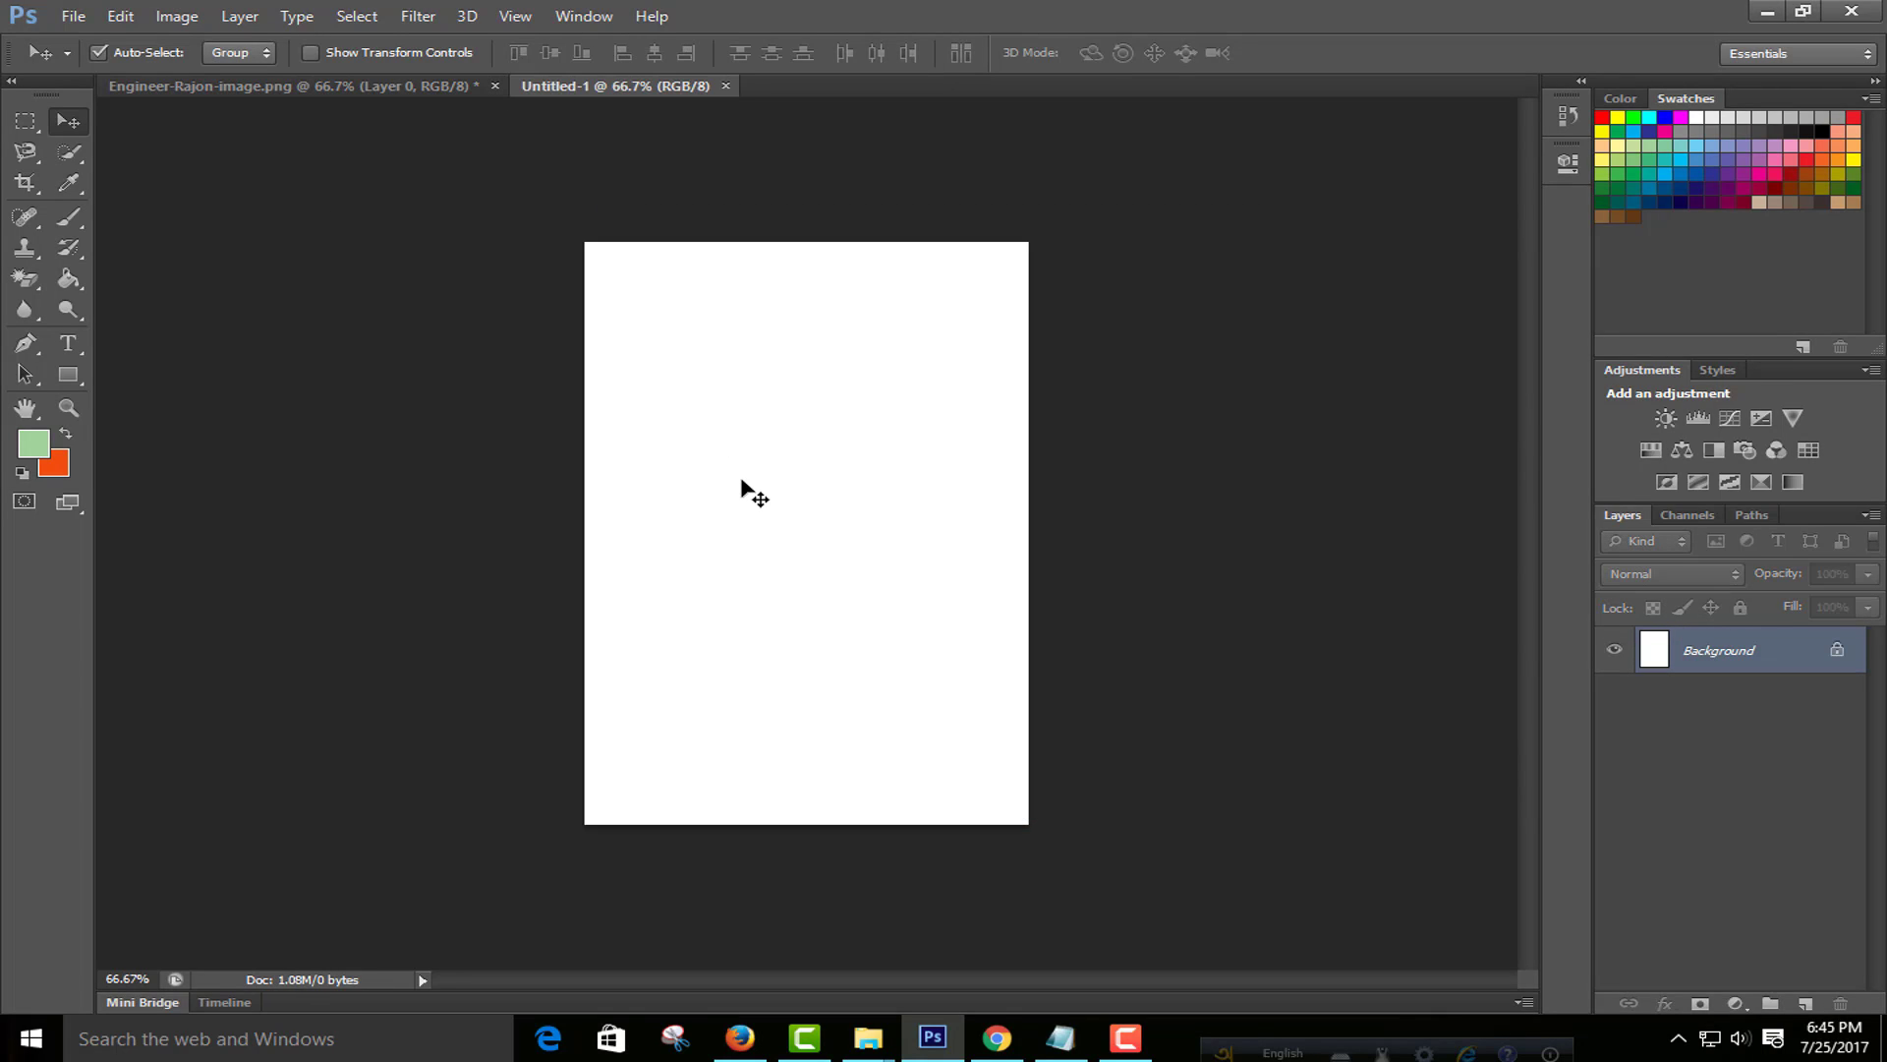
# Step: Paste the copied man into Untitled-1, nudge him, then delete the pasted layer
pyautogui.hotkey('ctrl', 'v')
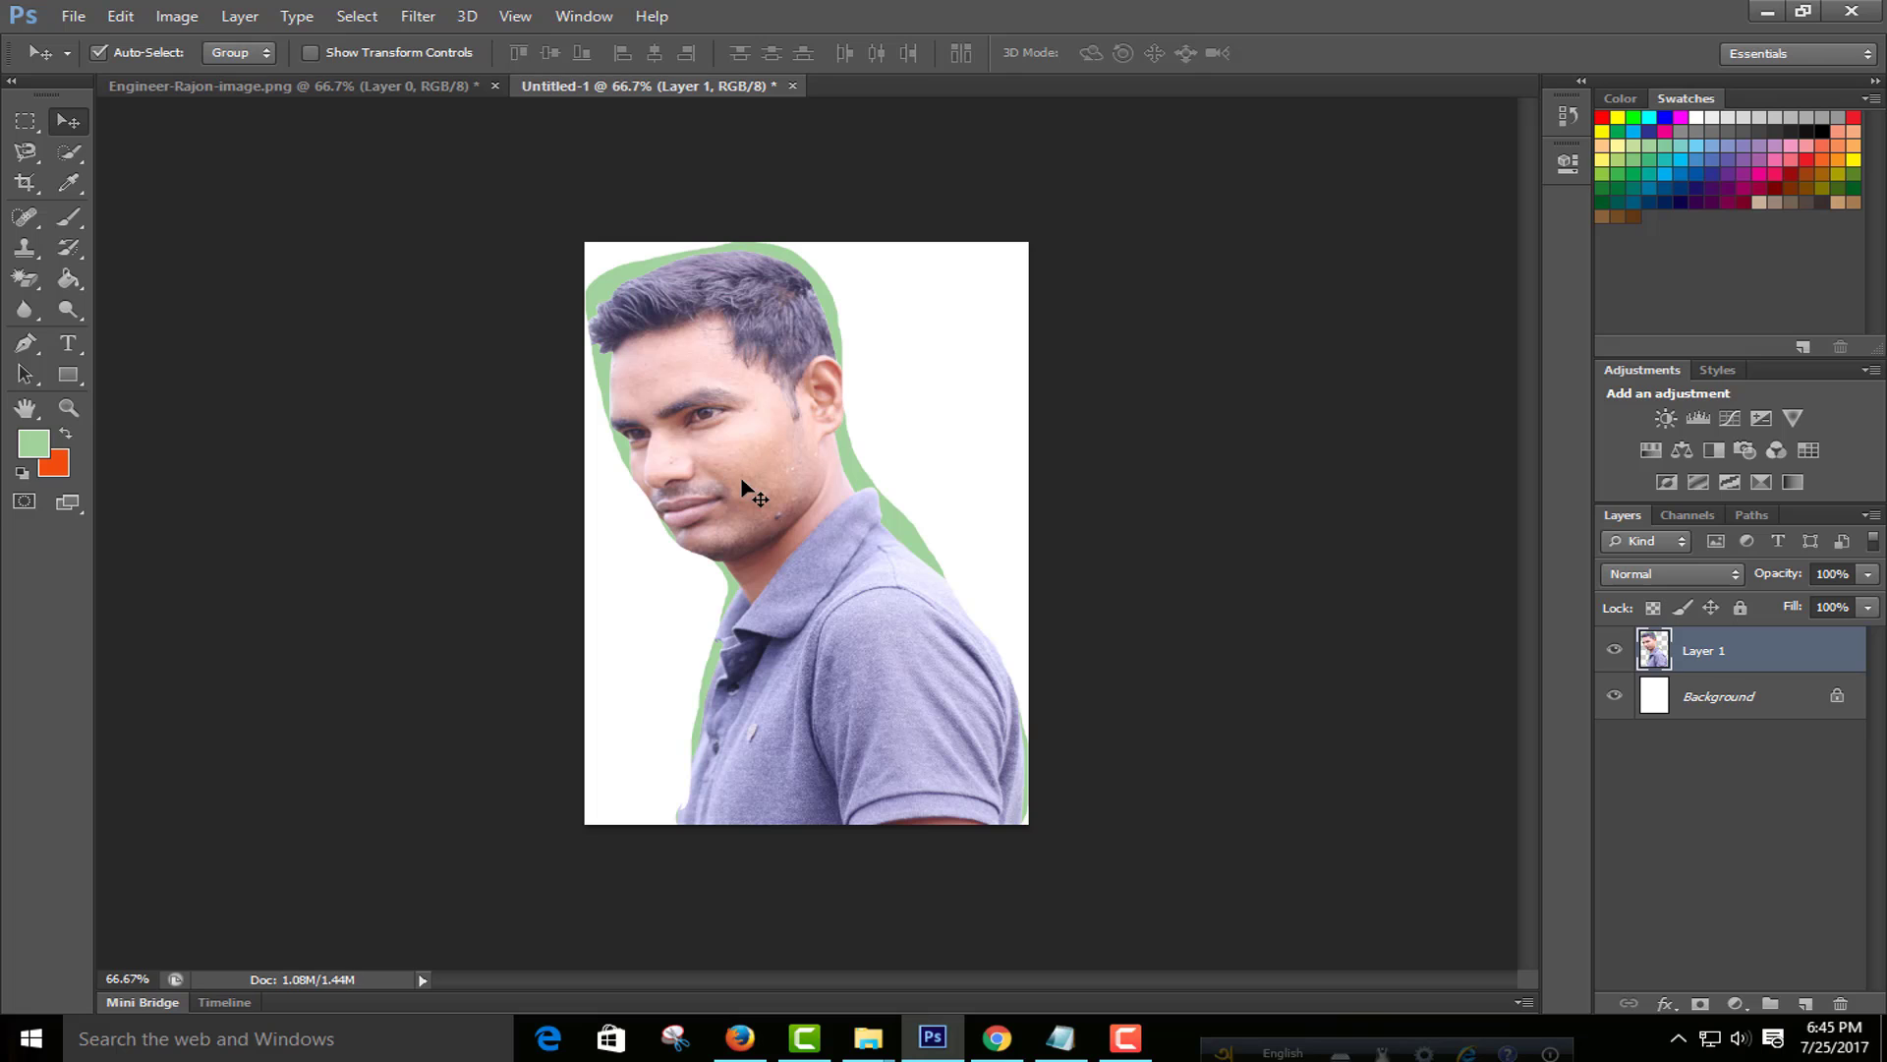
pyautogui.moveTo(828, 646)
pyautogui.mouseDown()
pyautogui.moveTo(854, 587)
pyautogui.moveTo(842, 667)
pyautogui.moveTo(837, 646)
pyautogui.mouseUp()
pyautogui.press('Delete')
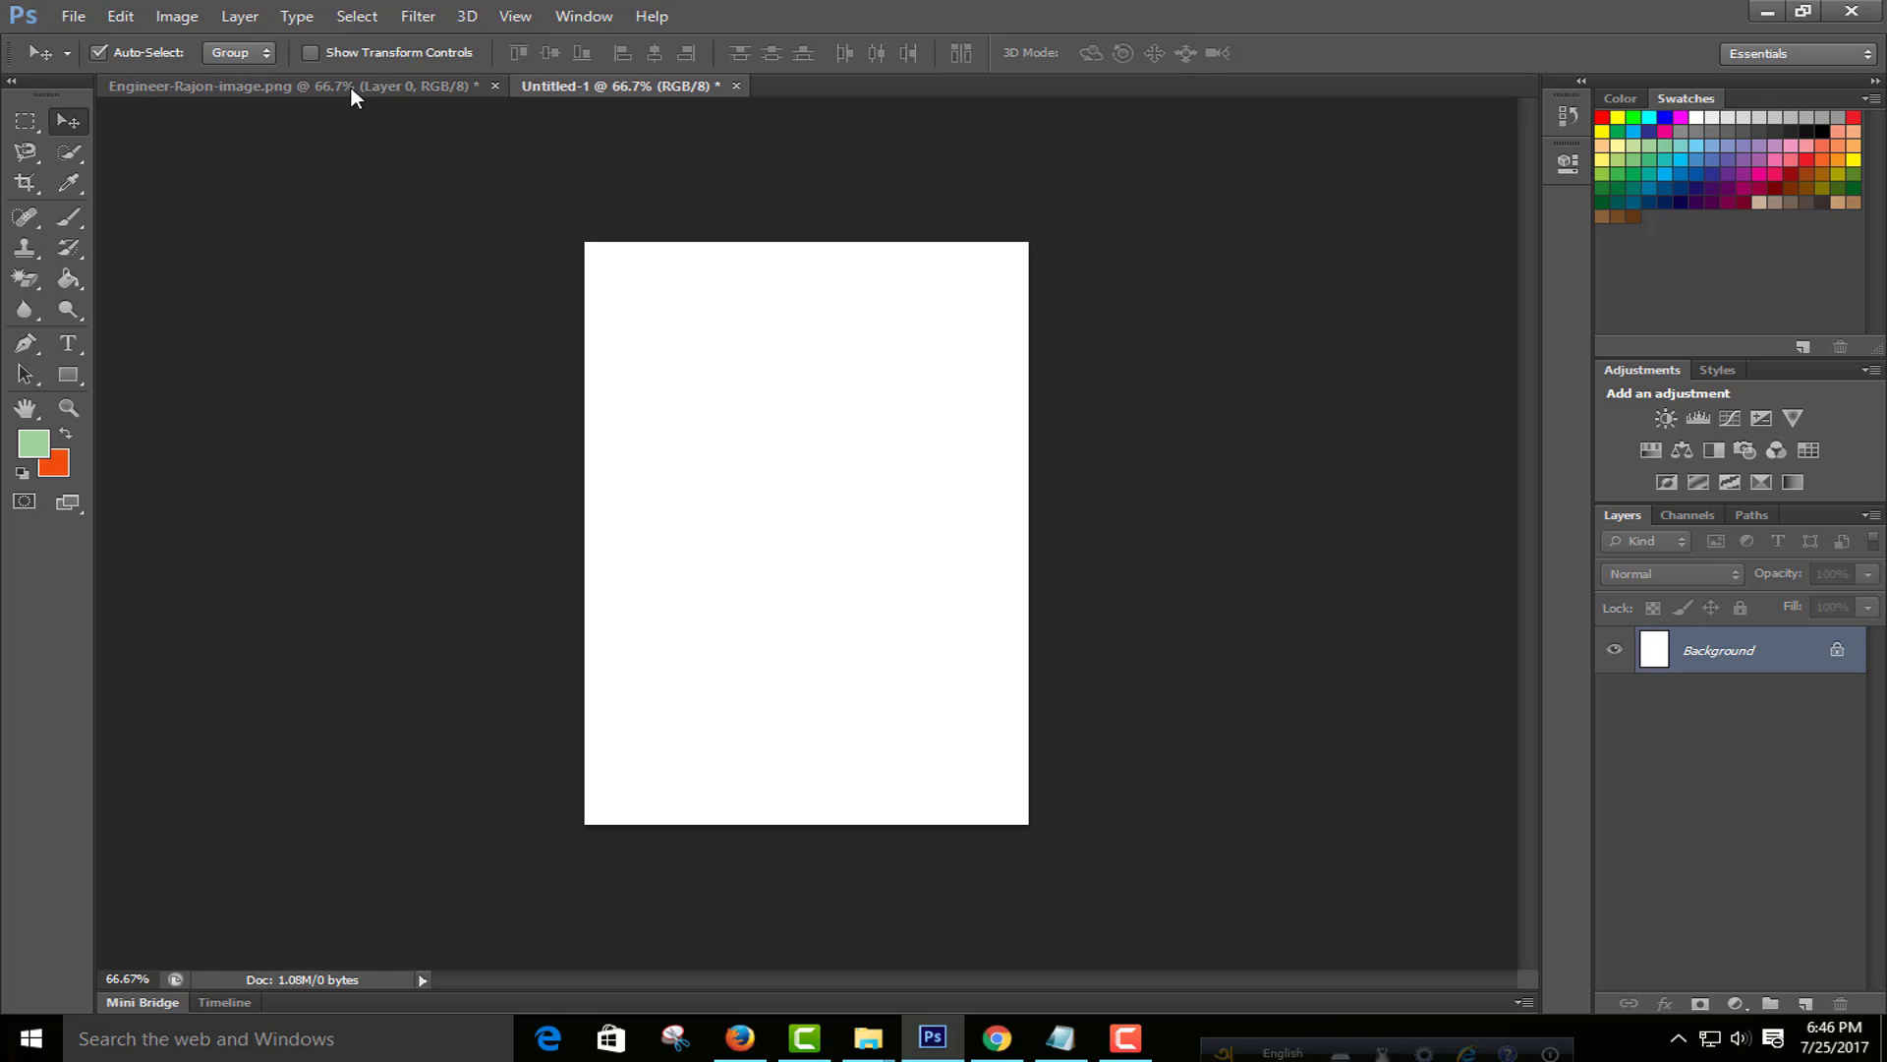
# Step: Drag the selected man into Untitled-1, reposition him, then close Untitled-1 without saving
pyautogui.click(350, 86)
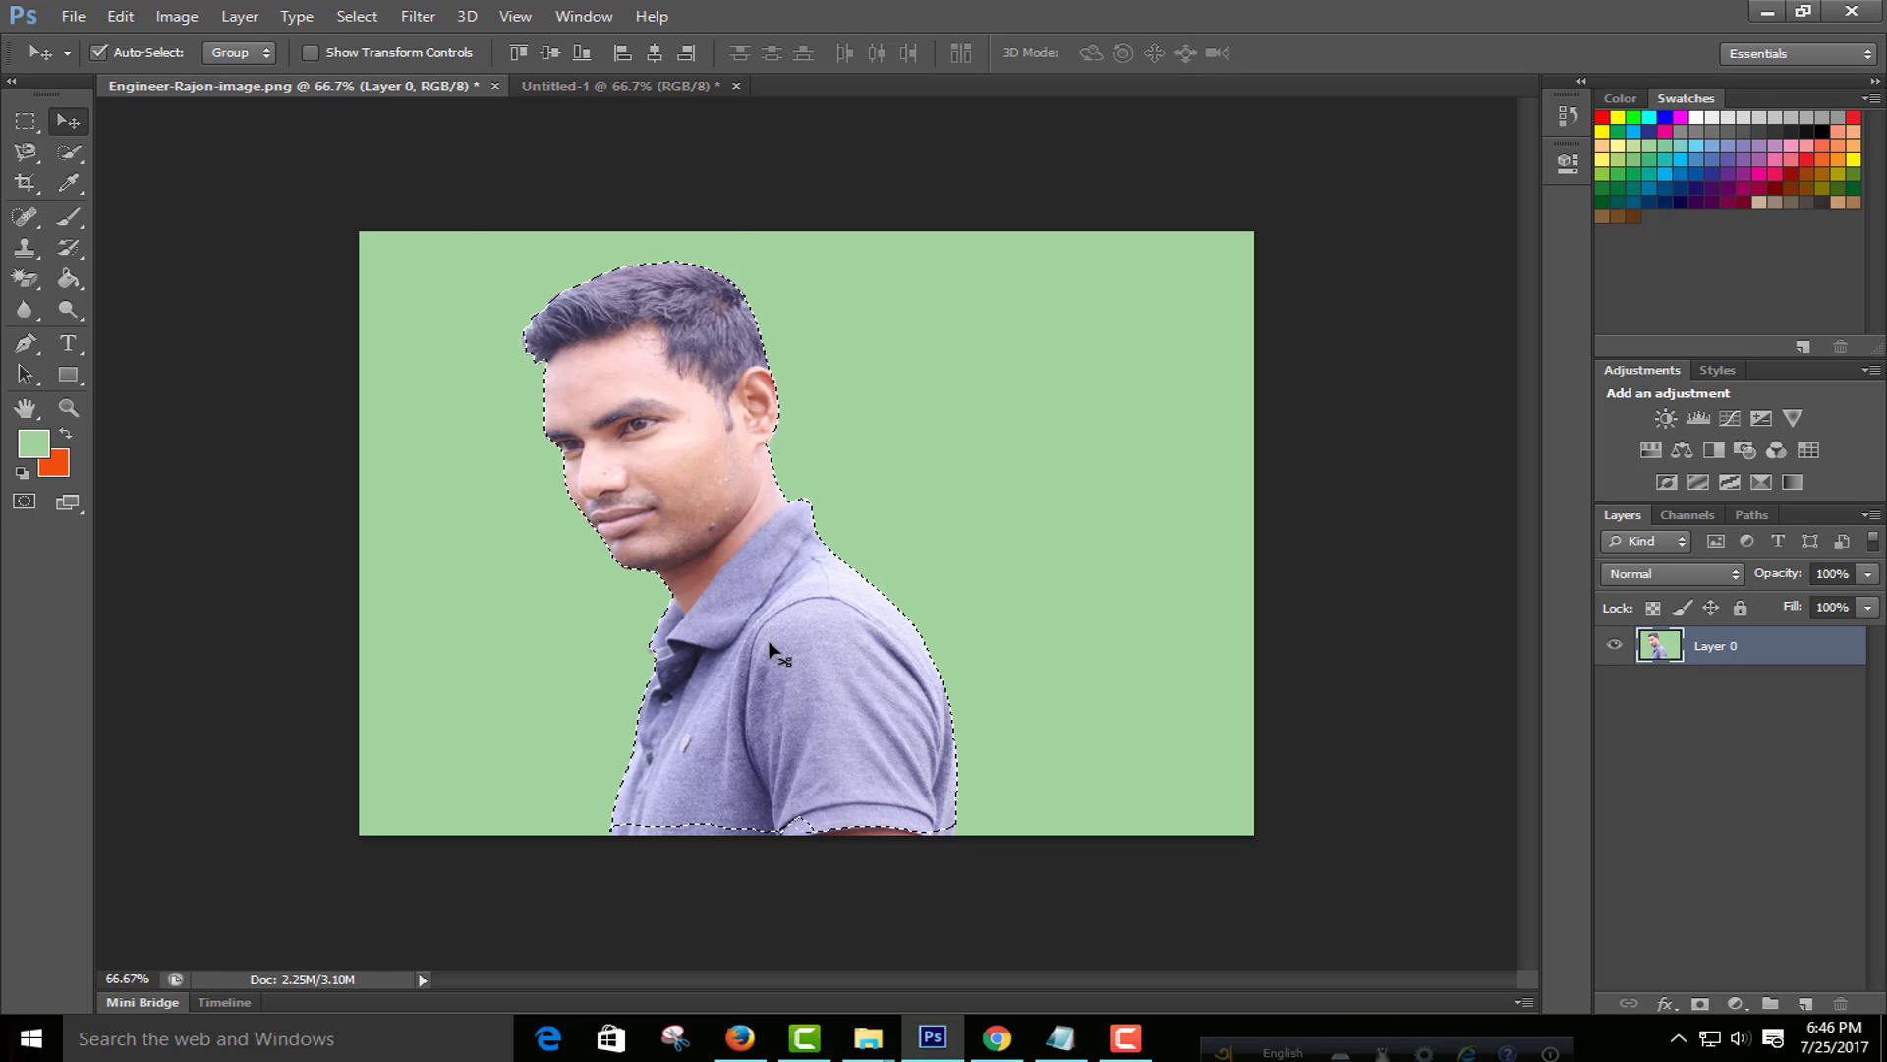
pyautogui.moveTo(763, 617)
pyautogui.mouseDown()
pyautogui.moveTo(639, 118)
pyautogui.moveTo(816, 482)
pyautogui.moveTo(857, 653)
pyautogui.mouseUp()
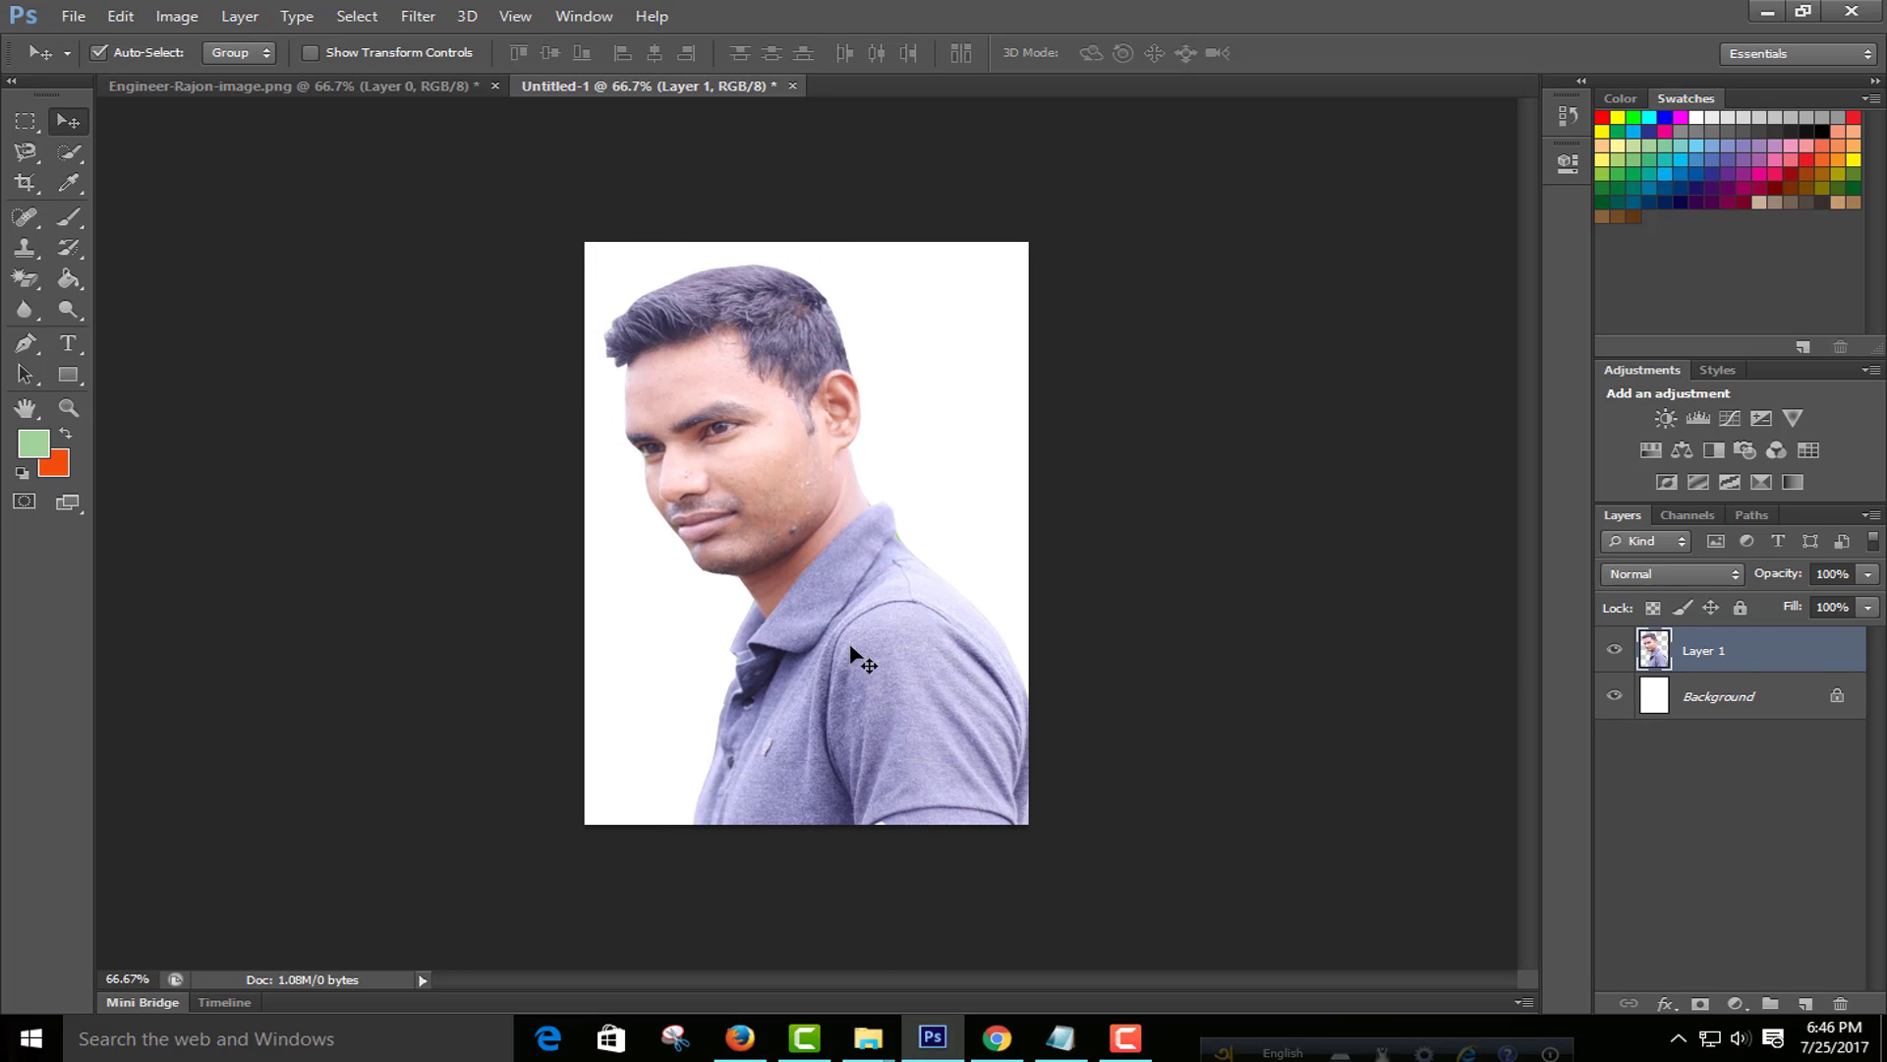
pyautogui.click(393, 94)
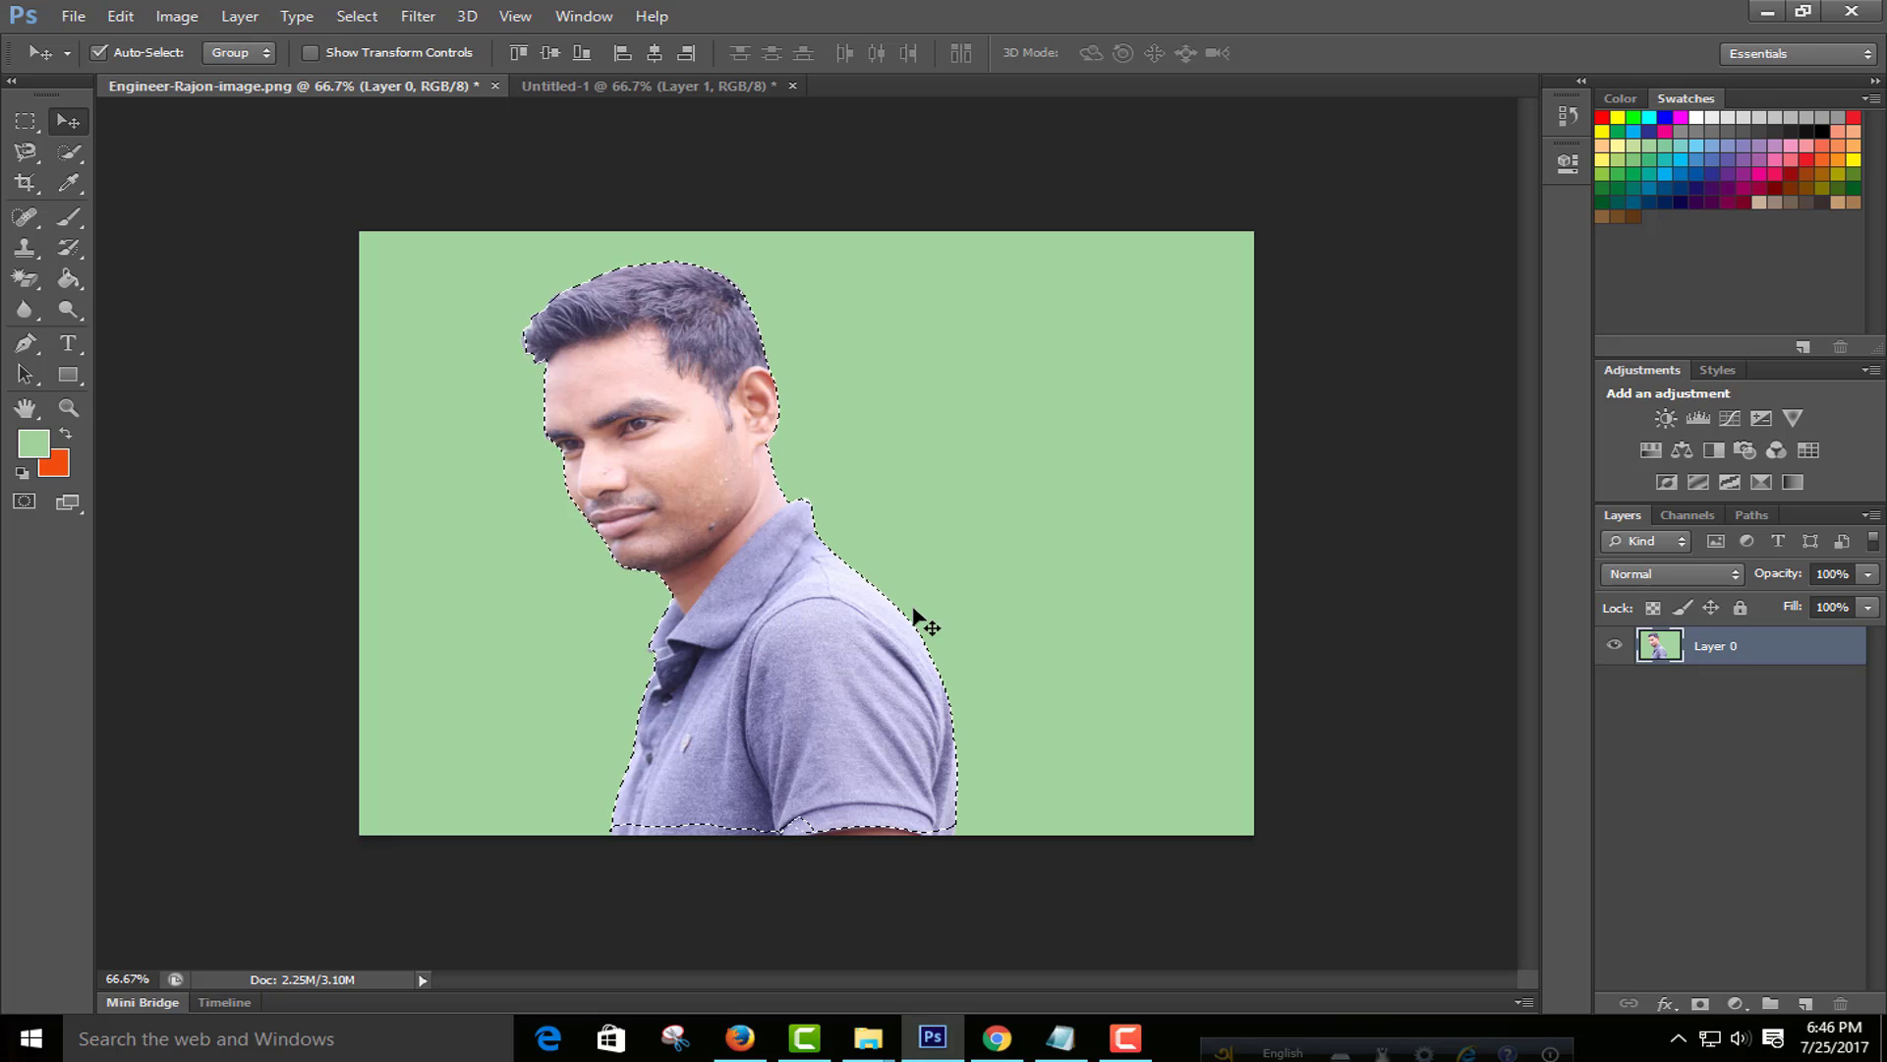
pyautogui.click(609, 85)
pyautogui.moveTo(944, 742)
pyautogui.mouseDown()
pyautogui.moveTo(923, 666)
pyautogui.moveTo(939, 745)
pyautogui.mouseUp()
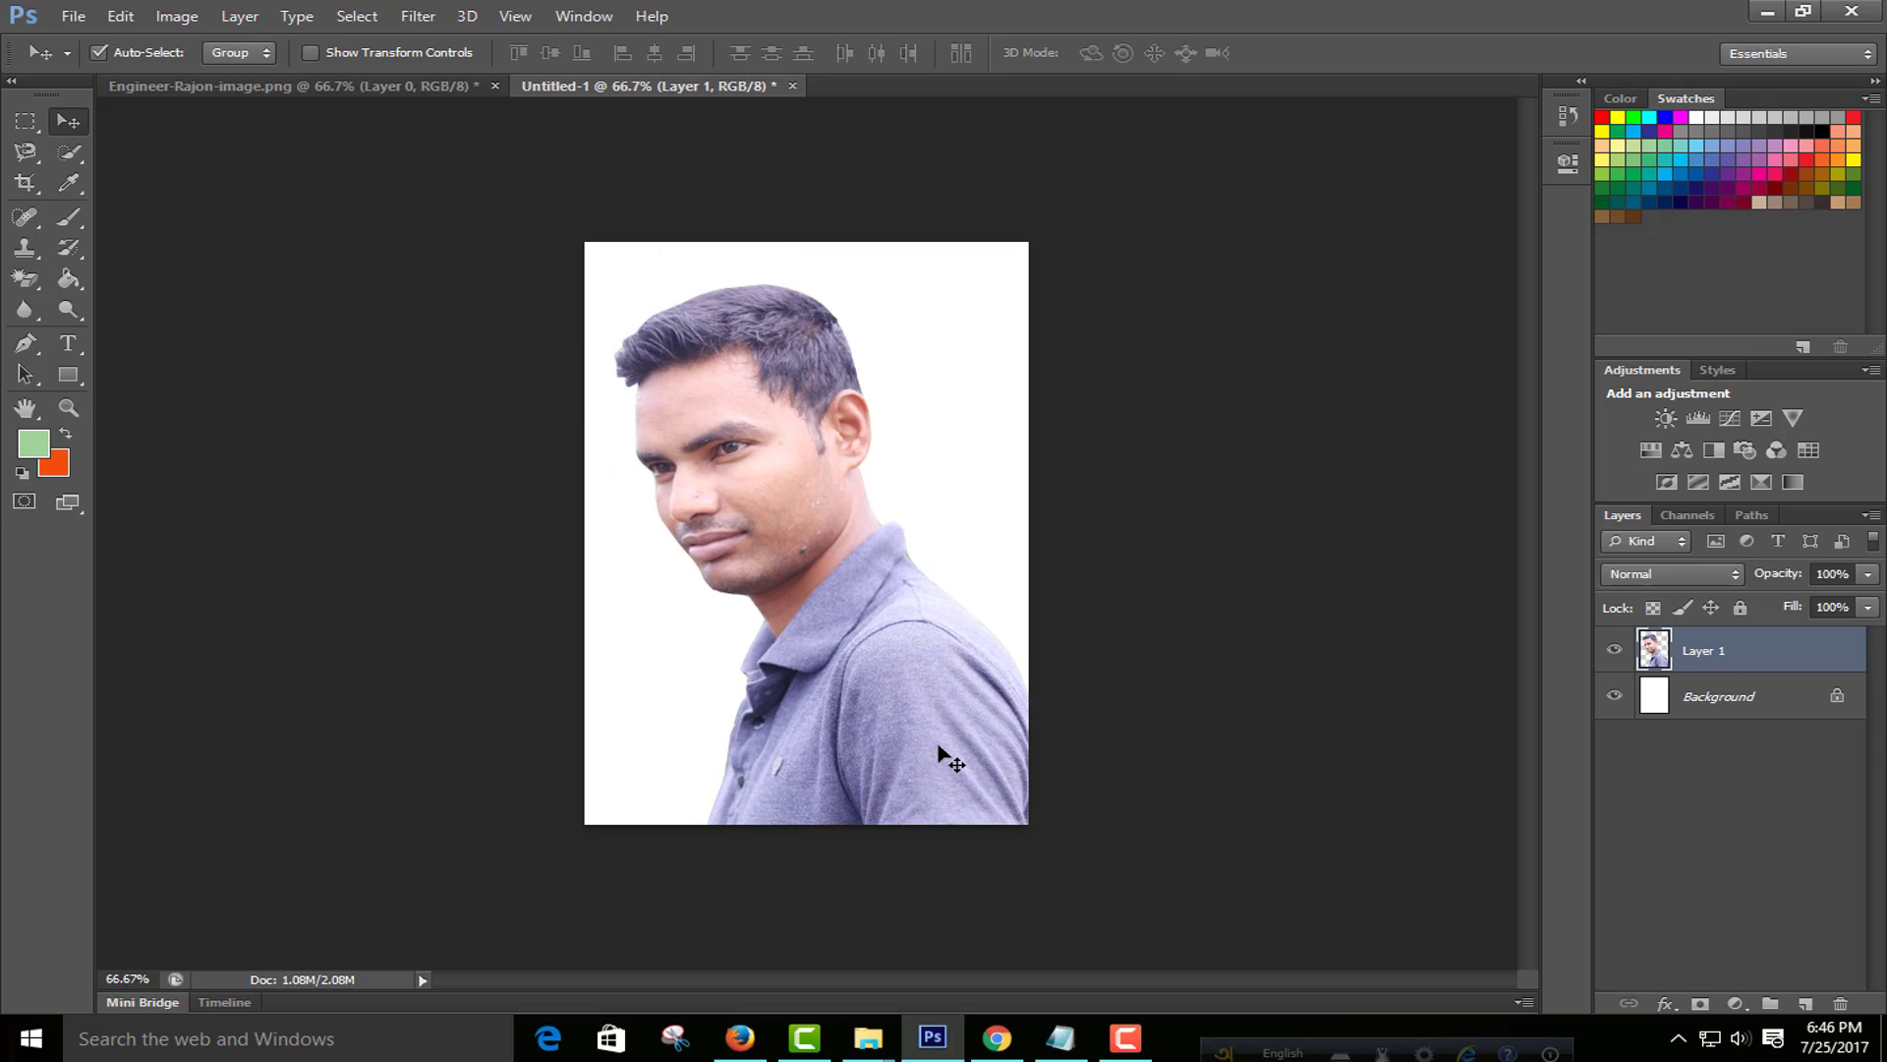
pyautogui.click(799, 86)
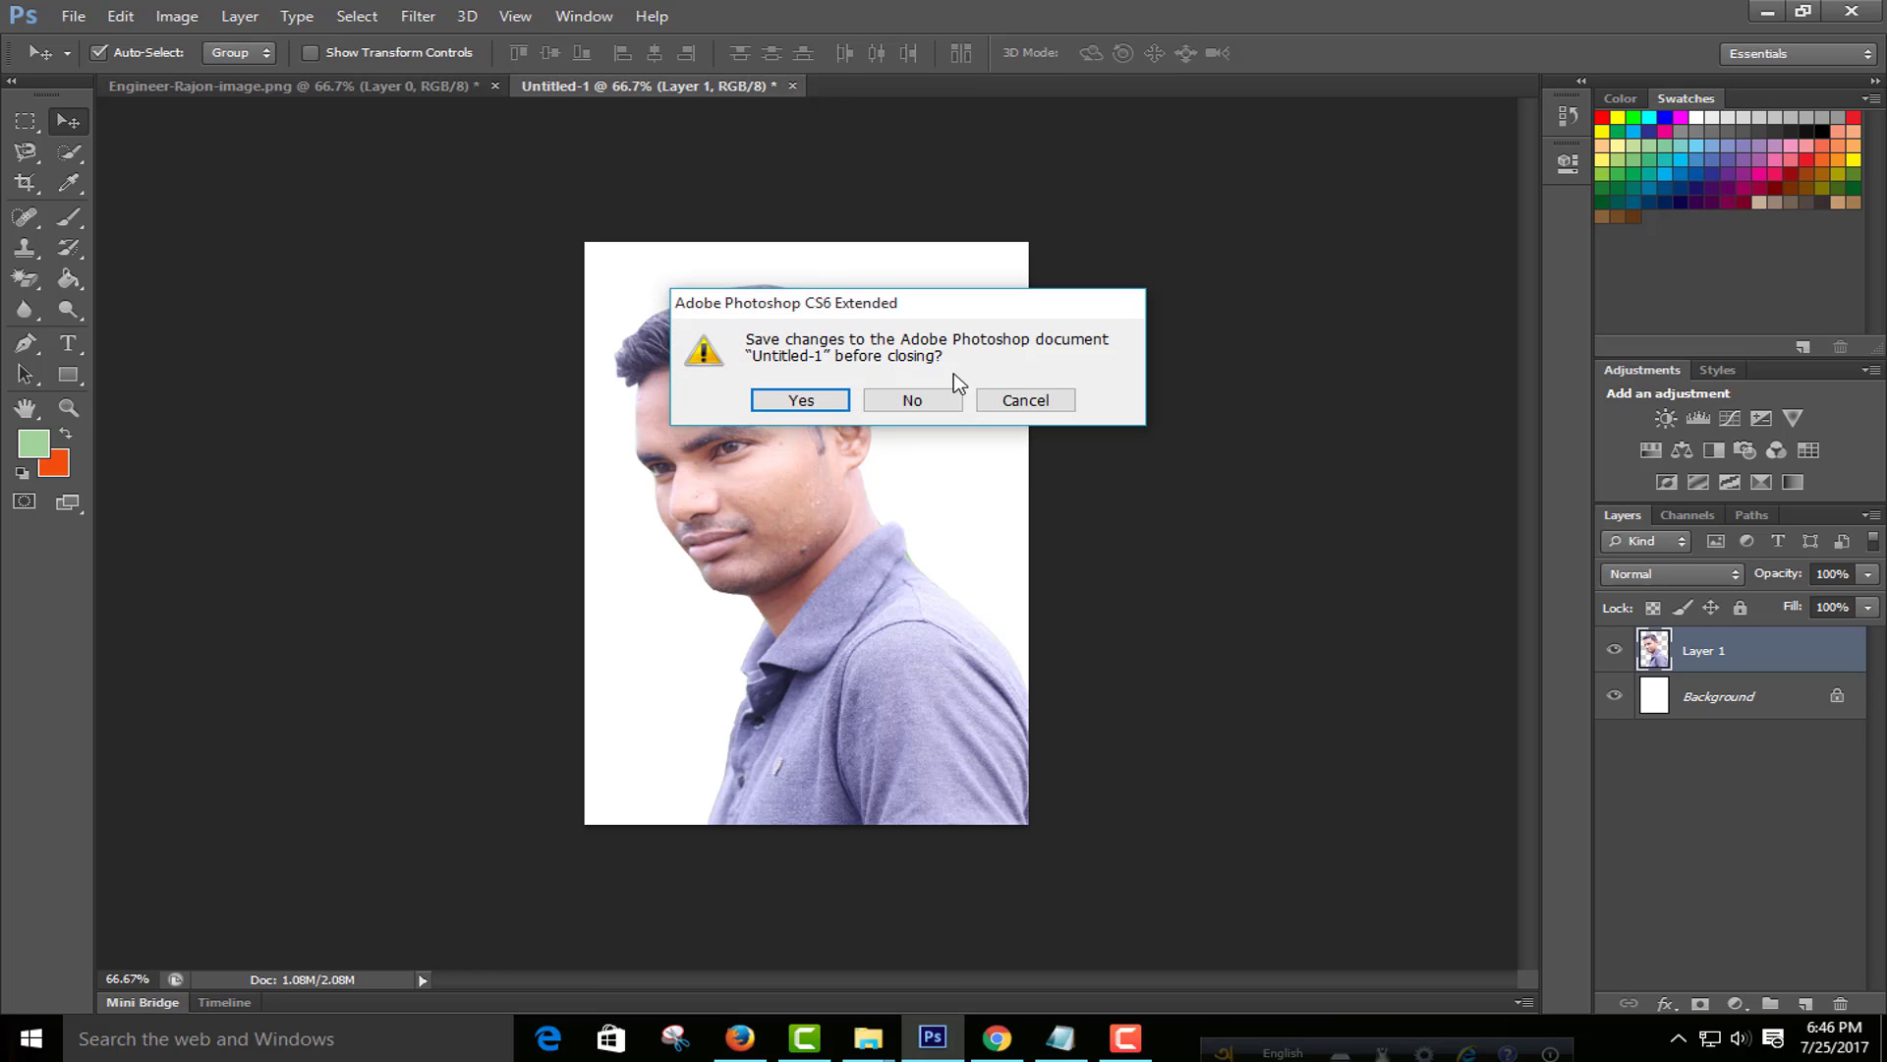
pyautogui.click(953, 400)
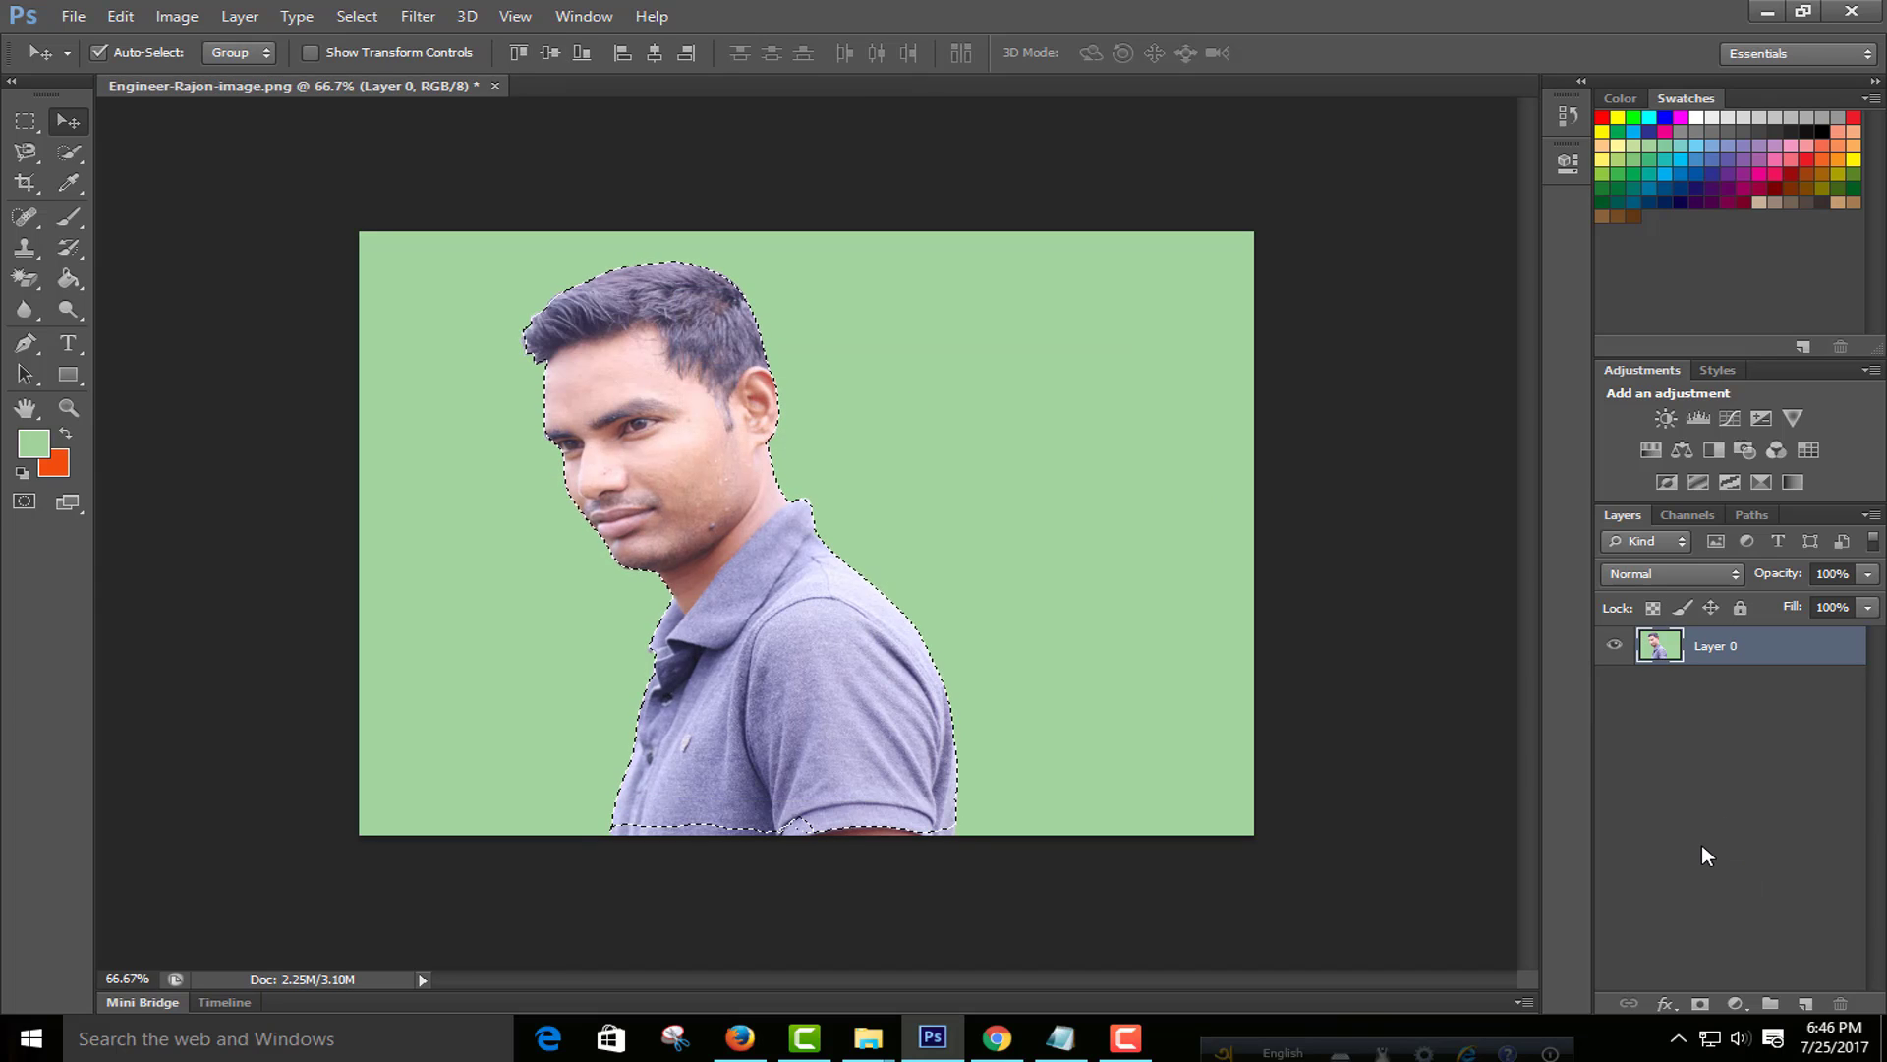
# Step: Replace the new Layer 1 with a full Layer 0 copy, undoing a stray move
pyautogui.hotkey('ctrl', 'j')
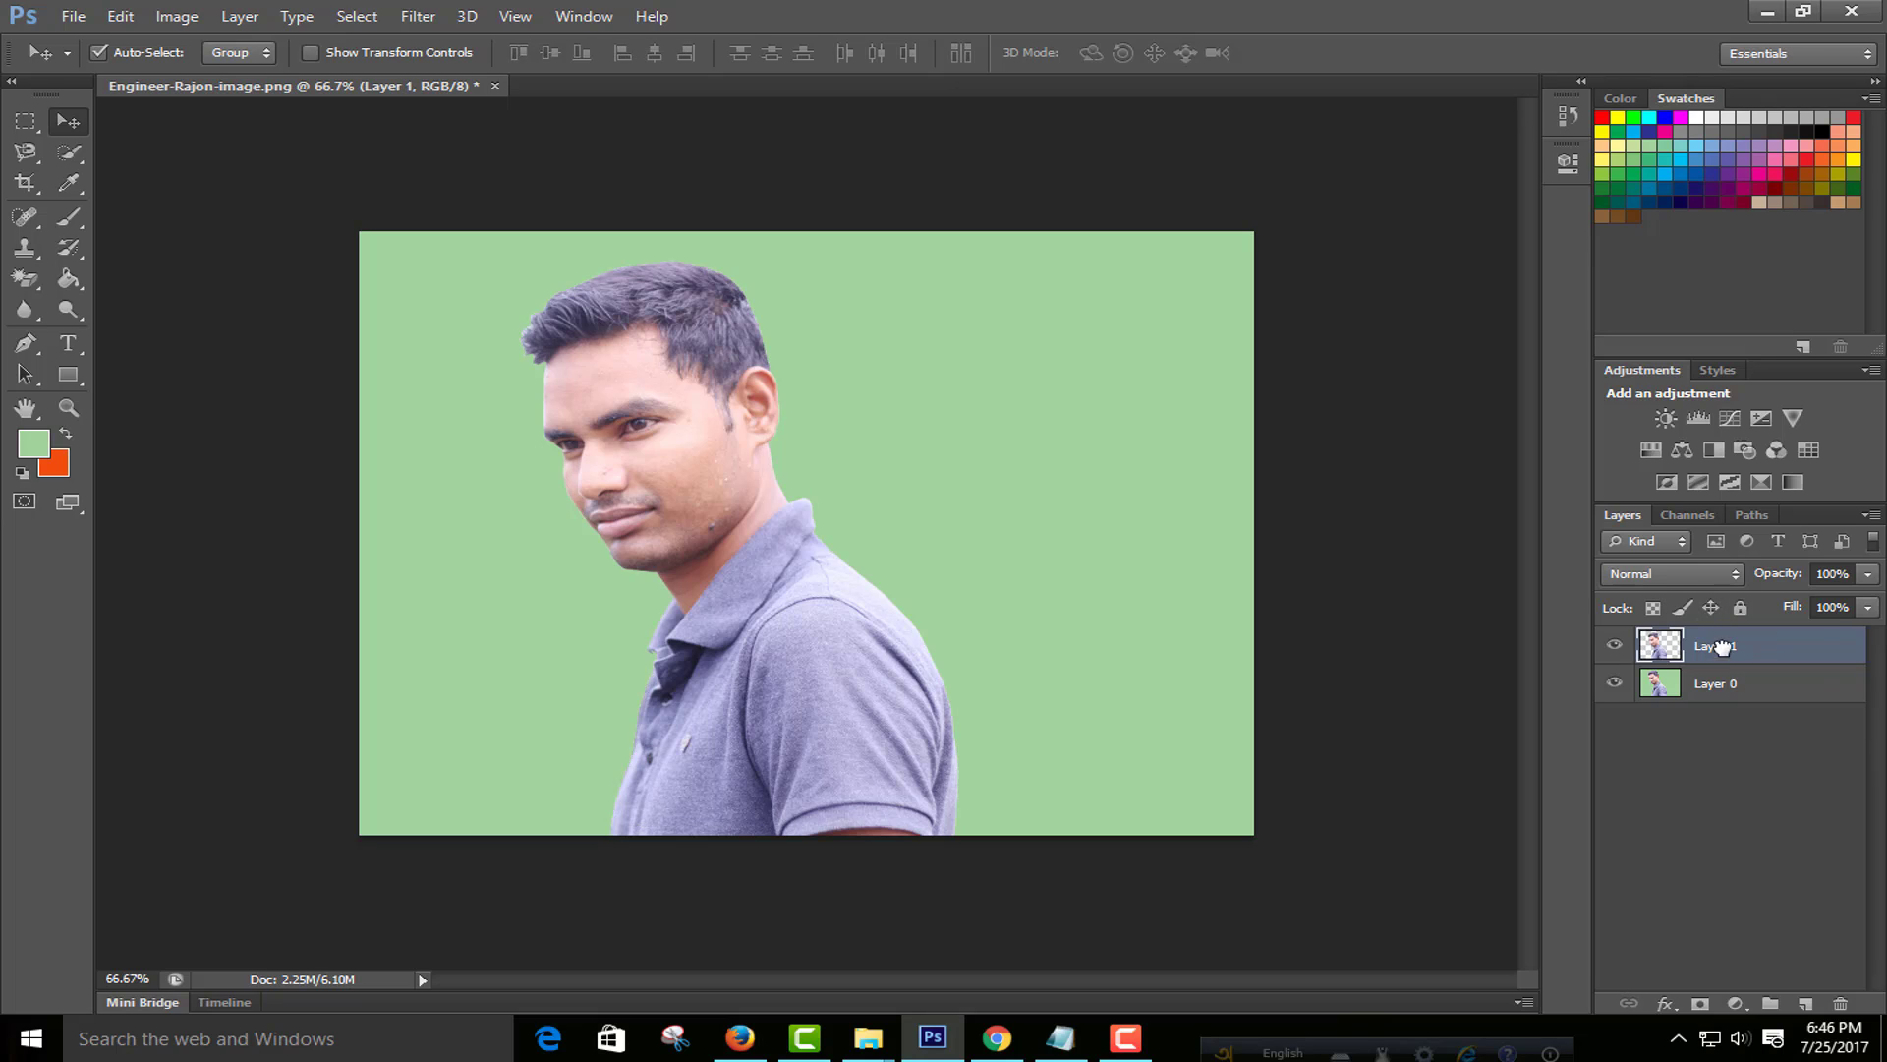
pyautogui.moveTo(1716, 645); pyautogui.dragTo(1839, 1003)
pyautogui.moveTo(1715, 648)
pyautogui.mouseDown()
pyautogui.moveTo(1856, 936)
pyautogui.moveTo(1807, 1004)
pyautogui.mouseUp()
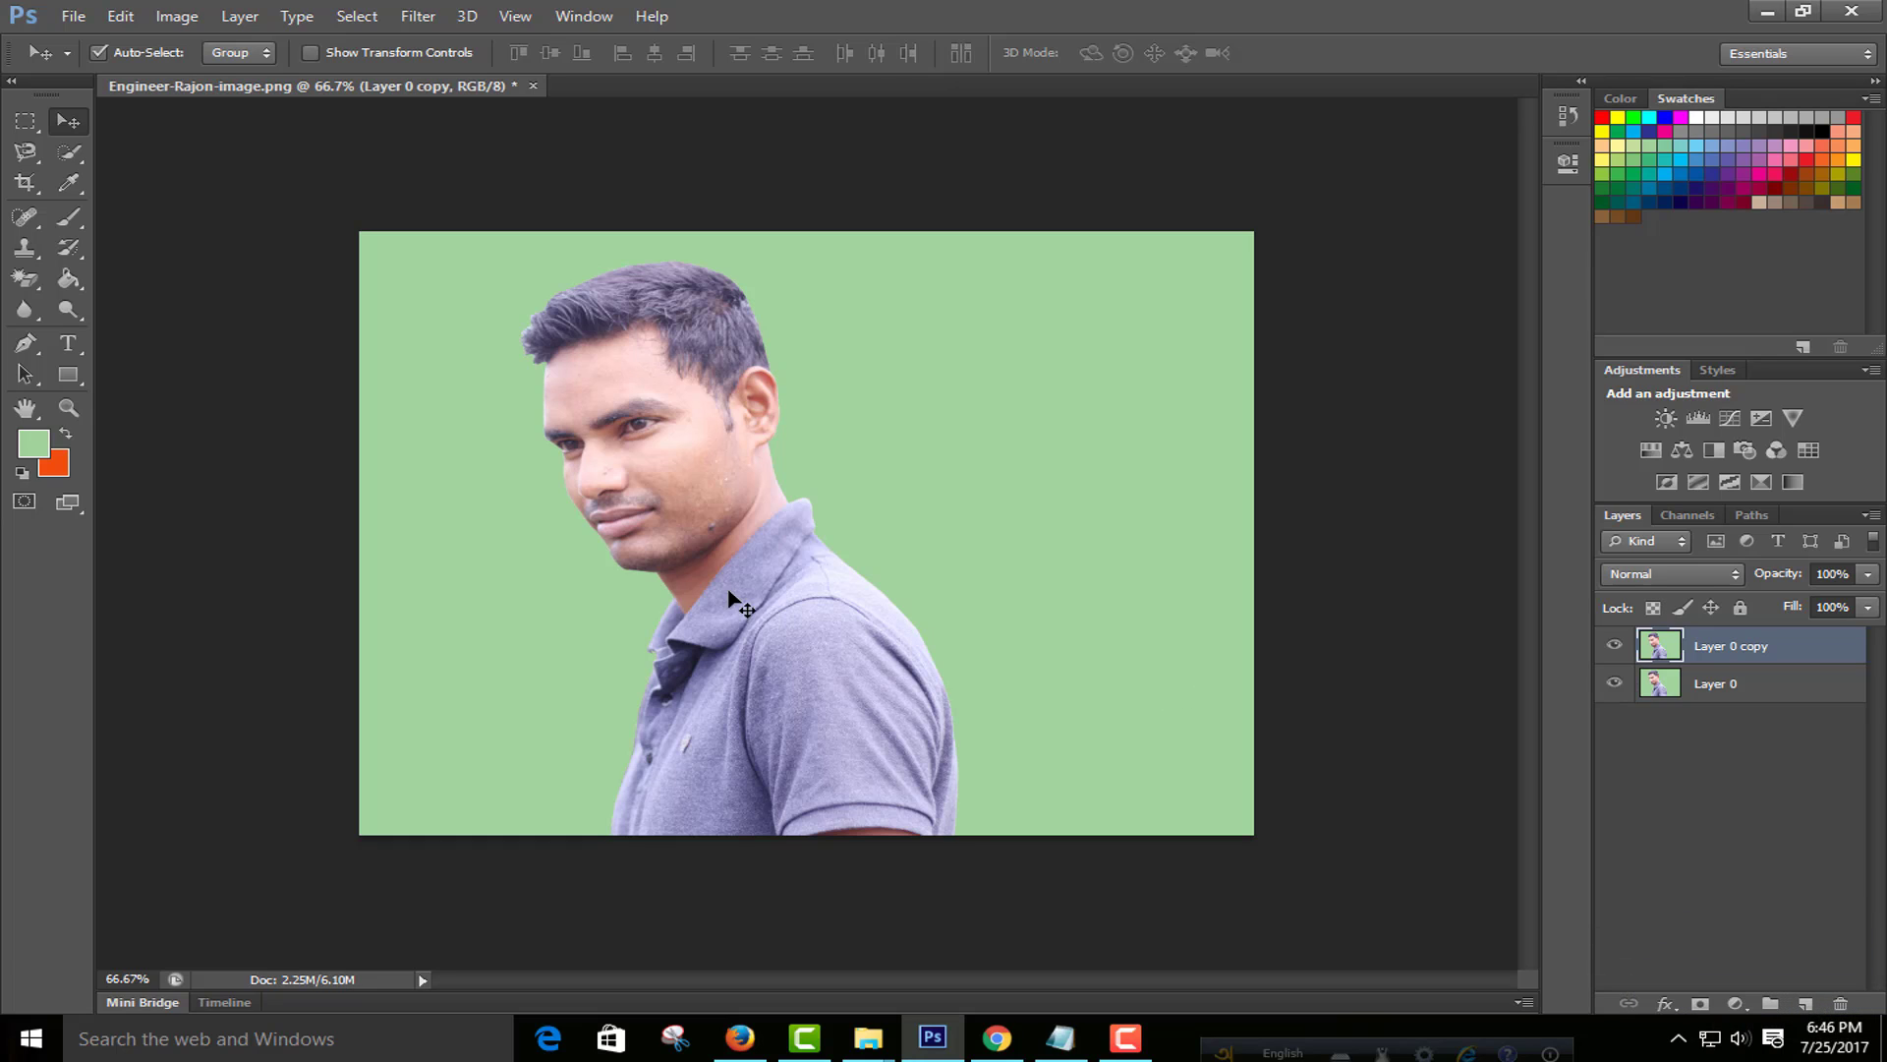
pyautogui.moveTo(779, 610); pyautogui.dragTo(798, 580)
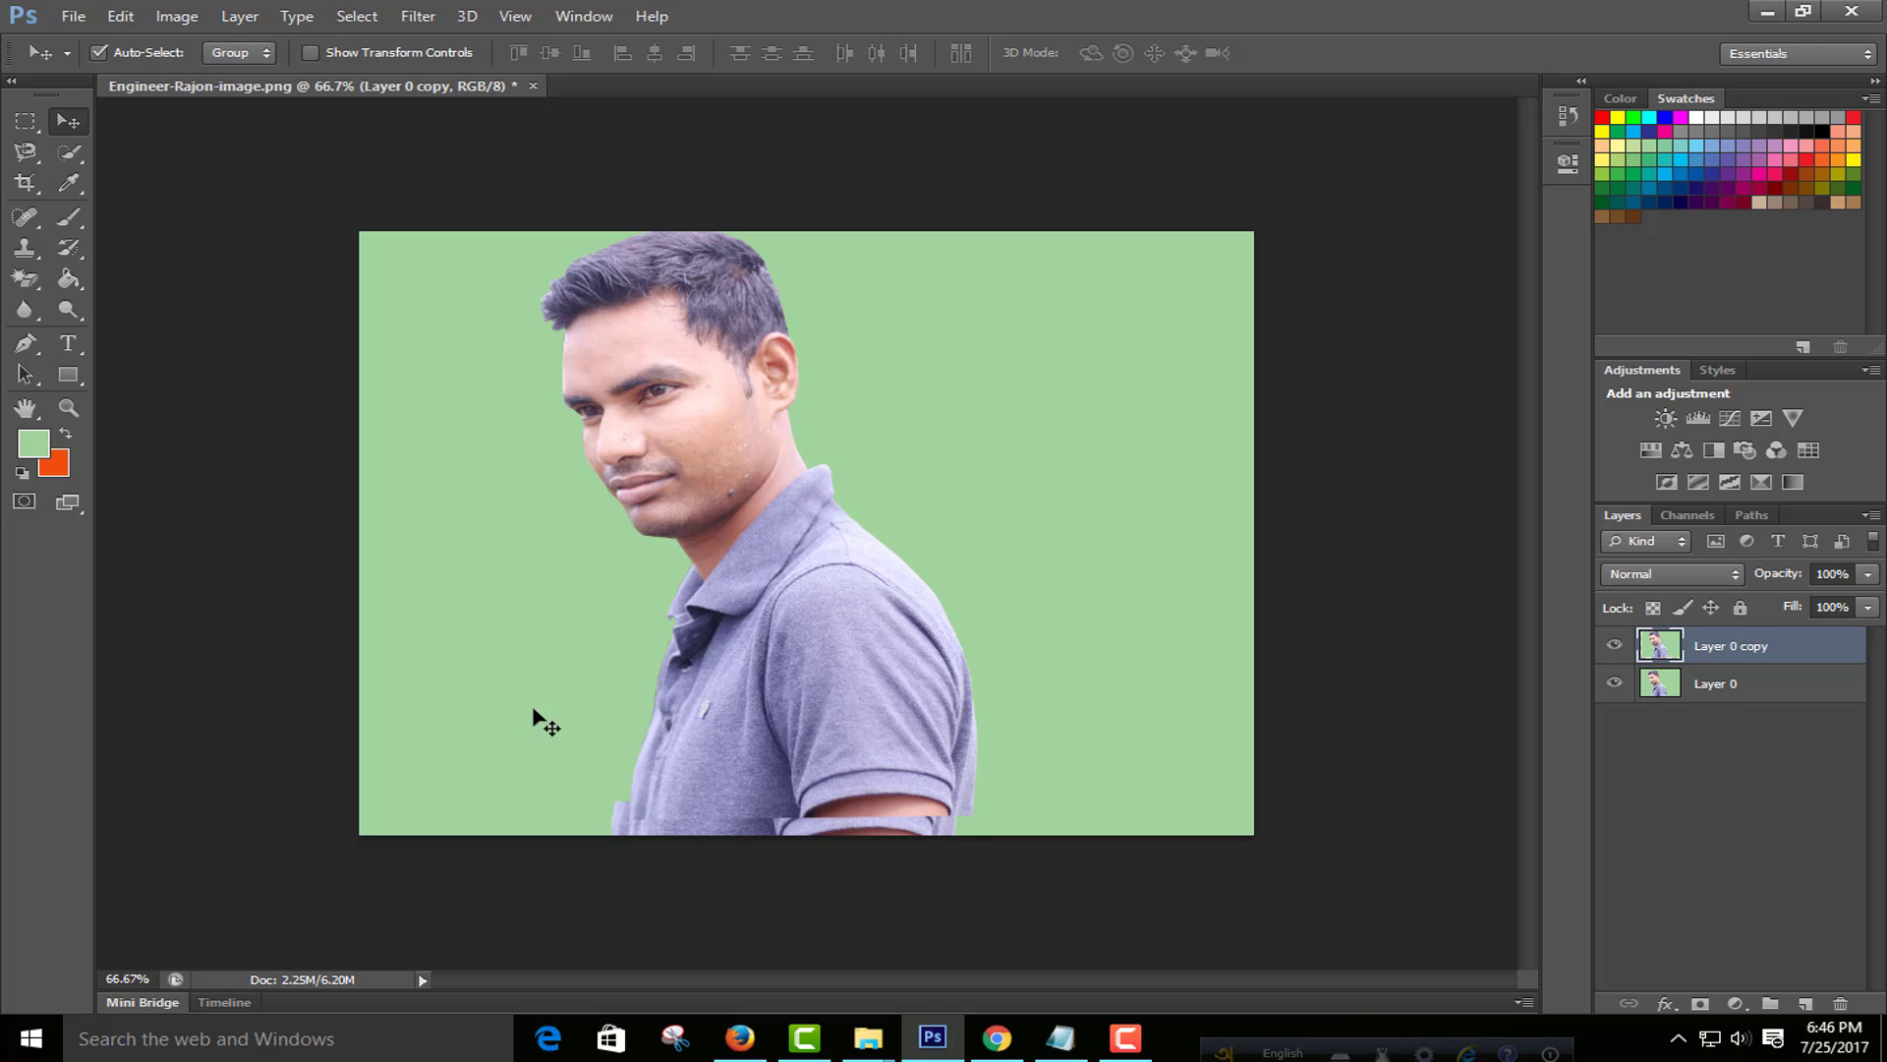
pyautogui.hotkey('ctrl', 'z')
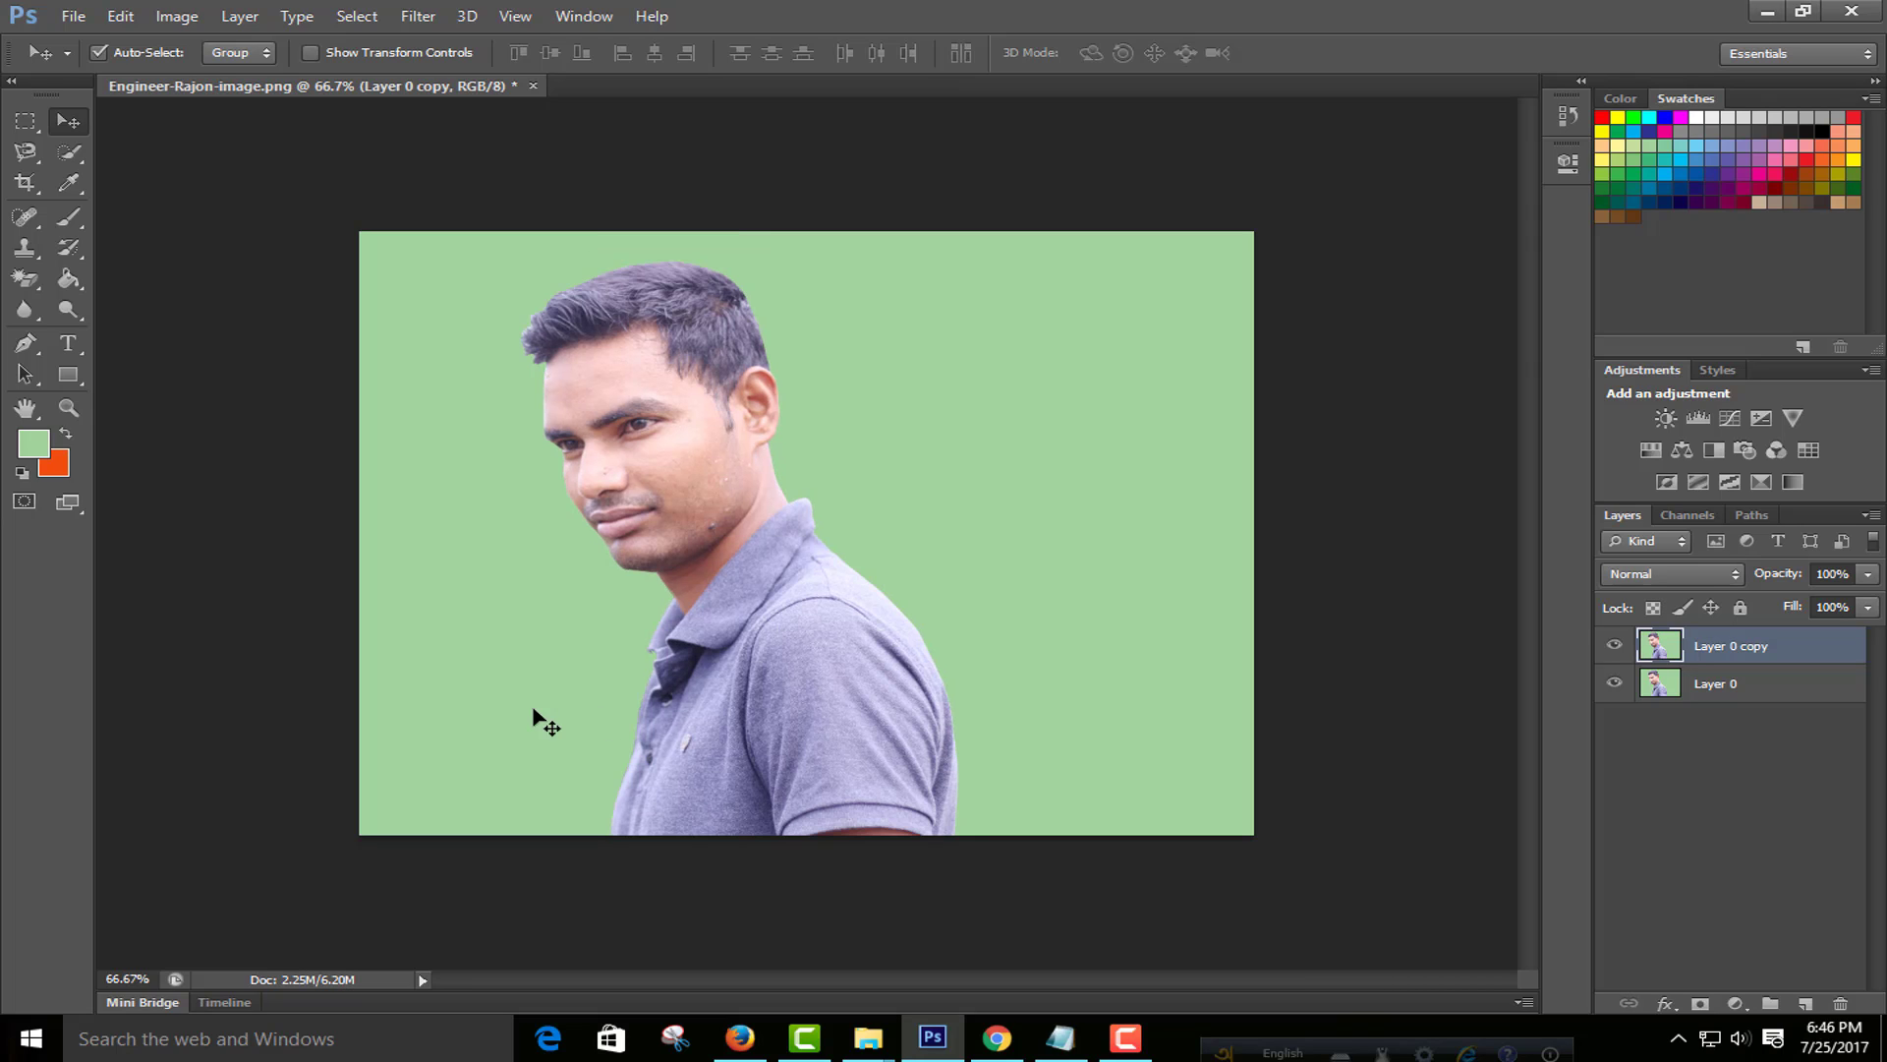
pyautogui.click(27, 154)
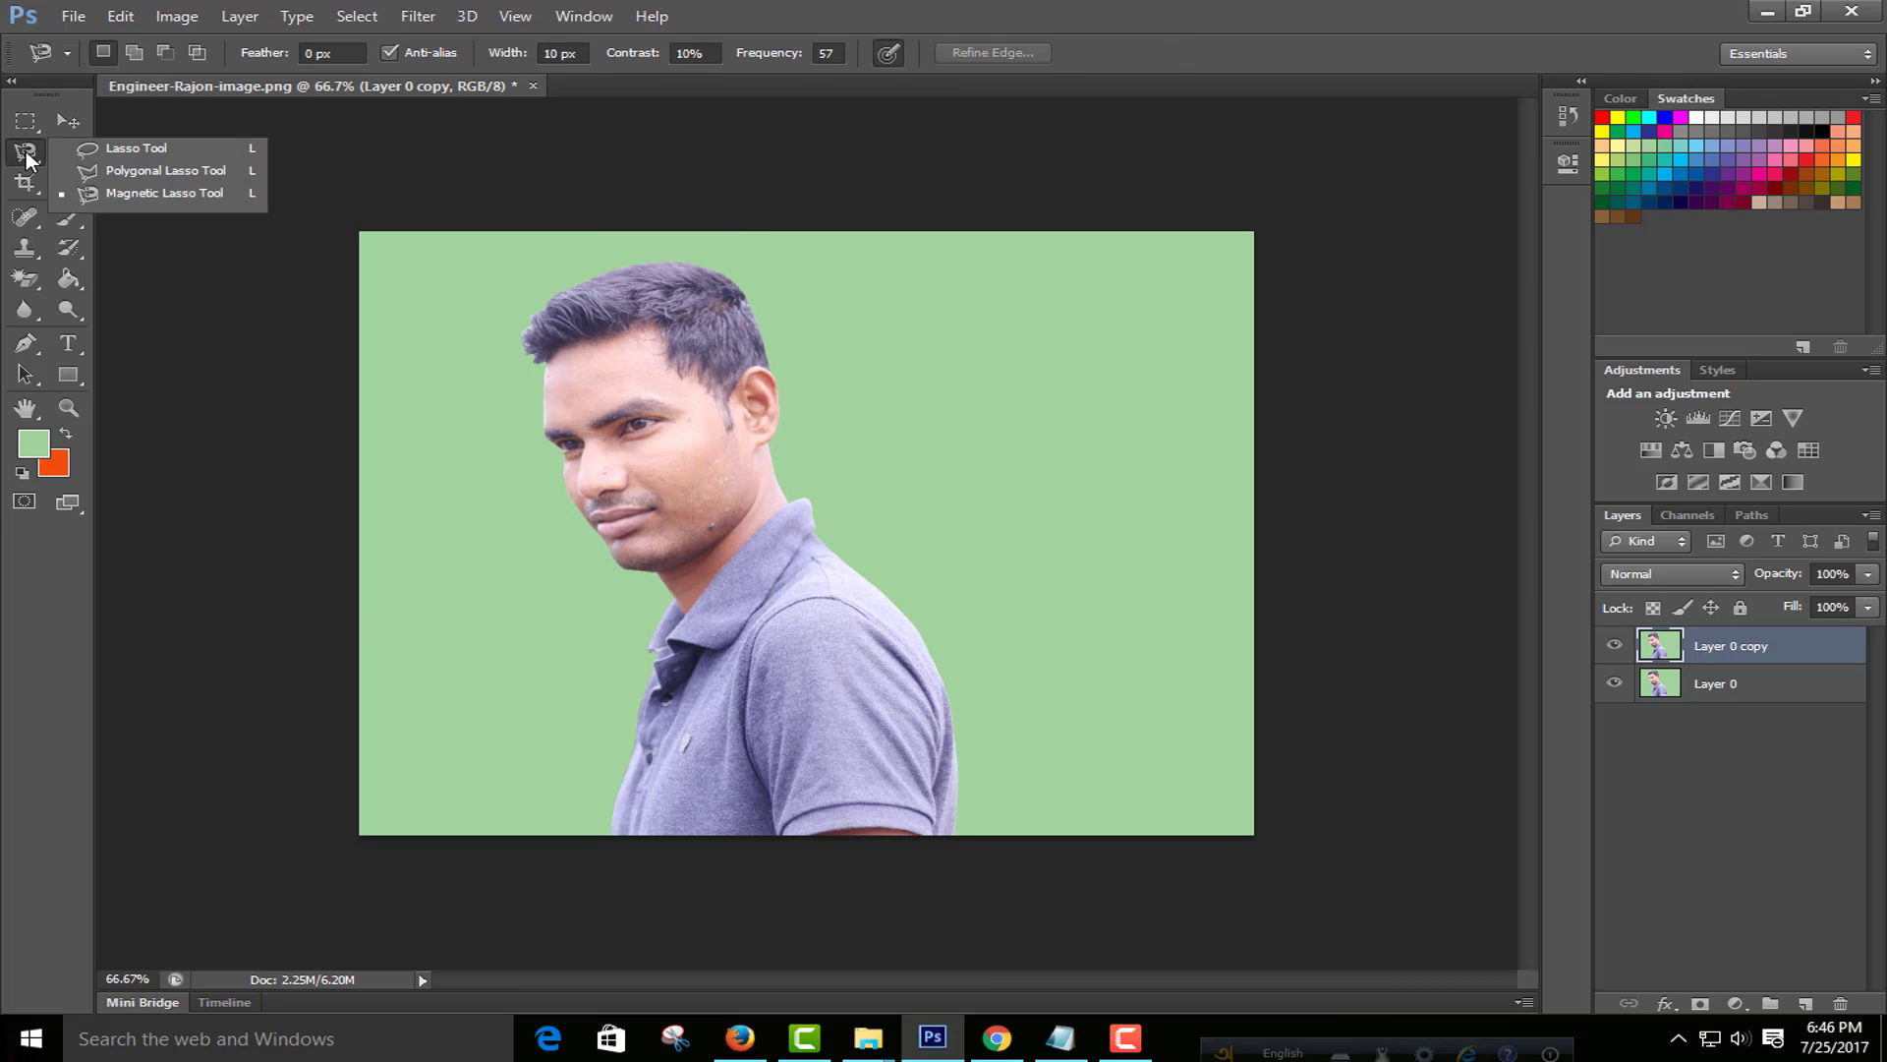
pyautogui.click(143, 158)
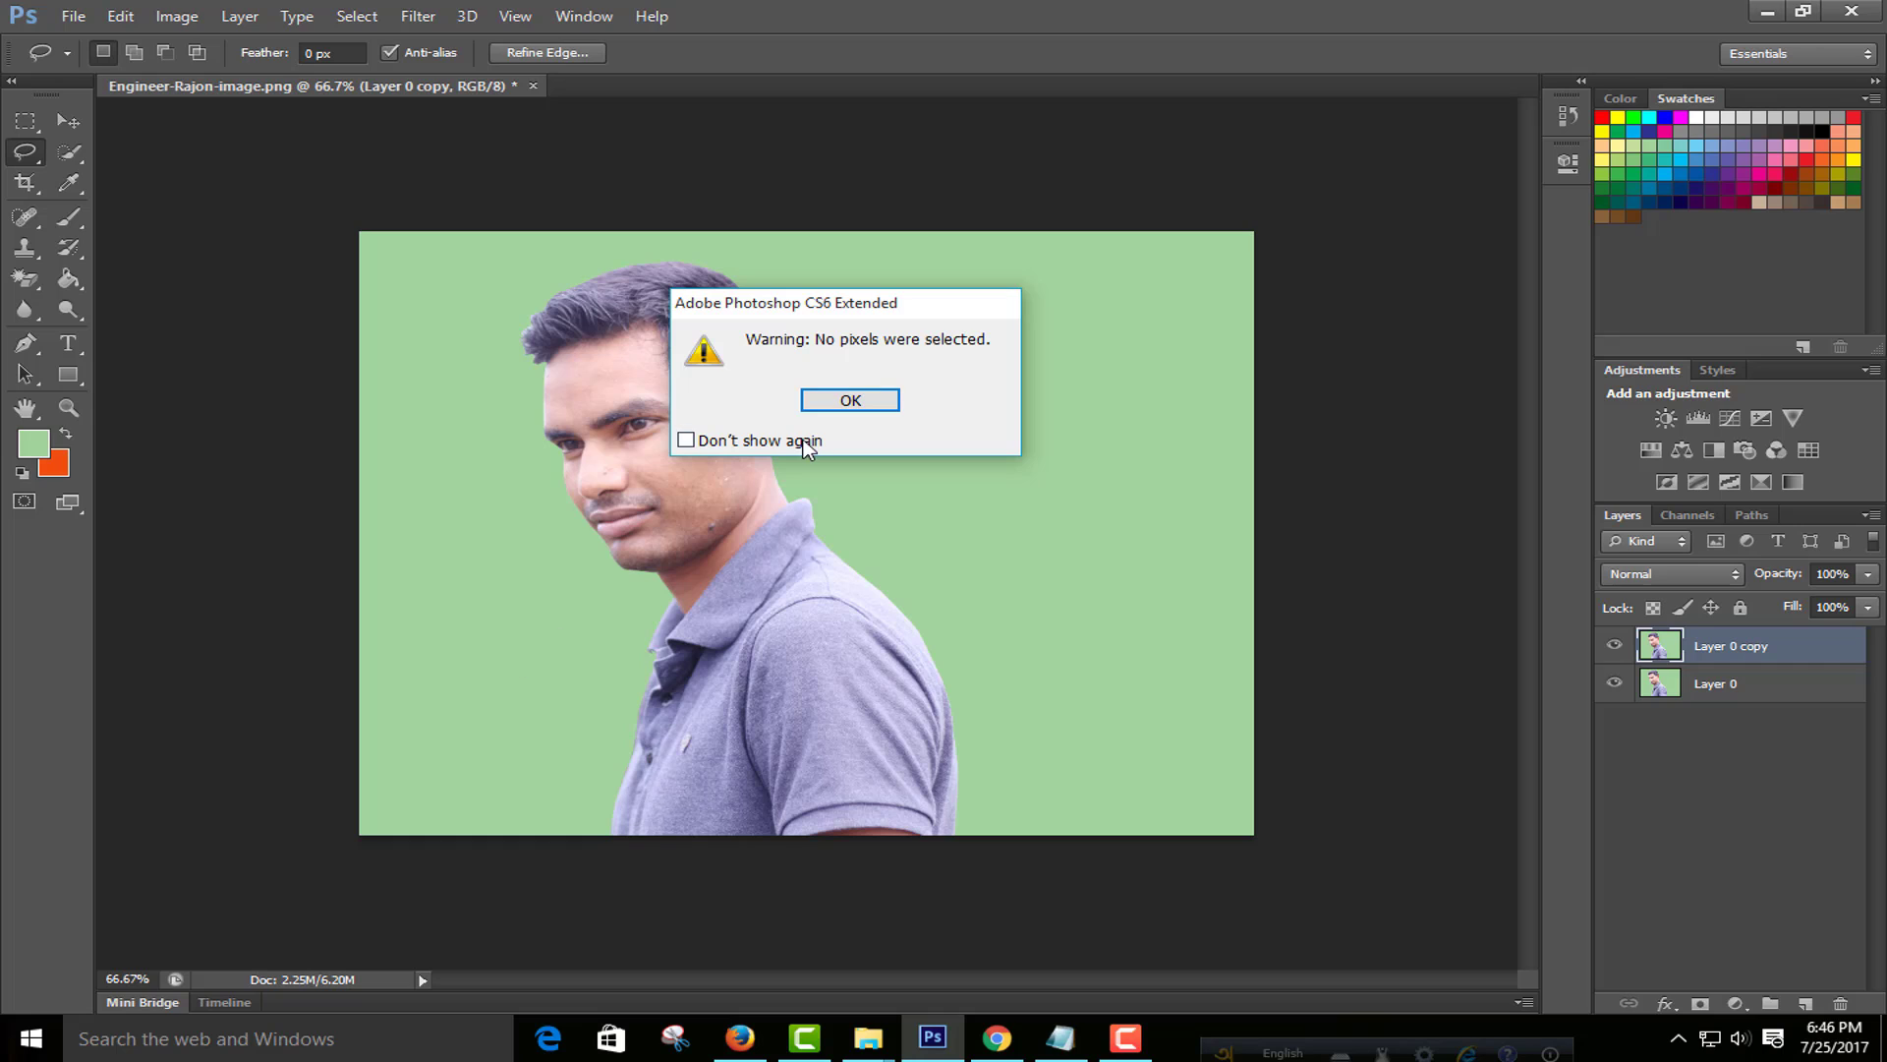
# Step: Dismiss the no-pixels warning, then try and clear a freehand lasso outline
pyautogui.click(848, 395)
pyautogui.moveTo(492, 649)
pyautogui.mouseDown()
pyautogui.moveTo(644, 265)
pyautogui.moveTo(484, 595)
pyautogui.mouseUp()
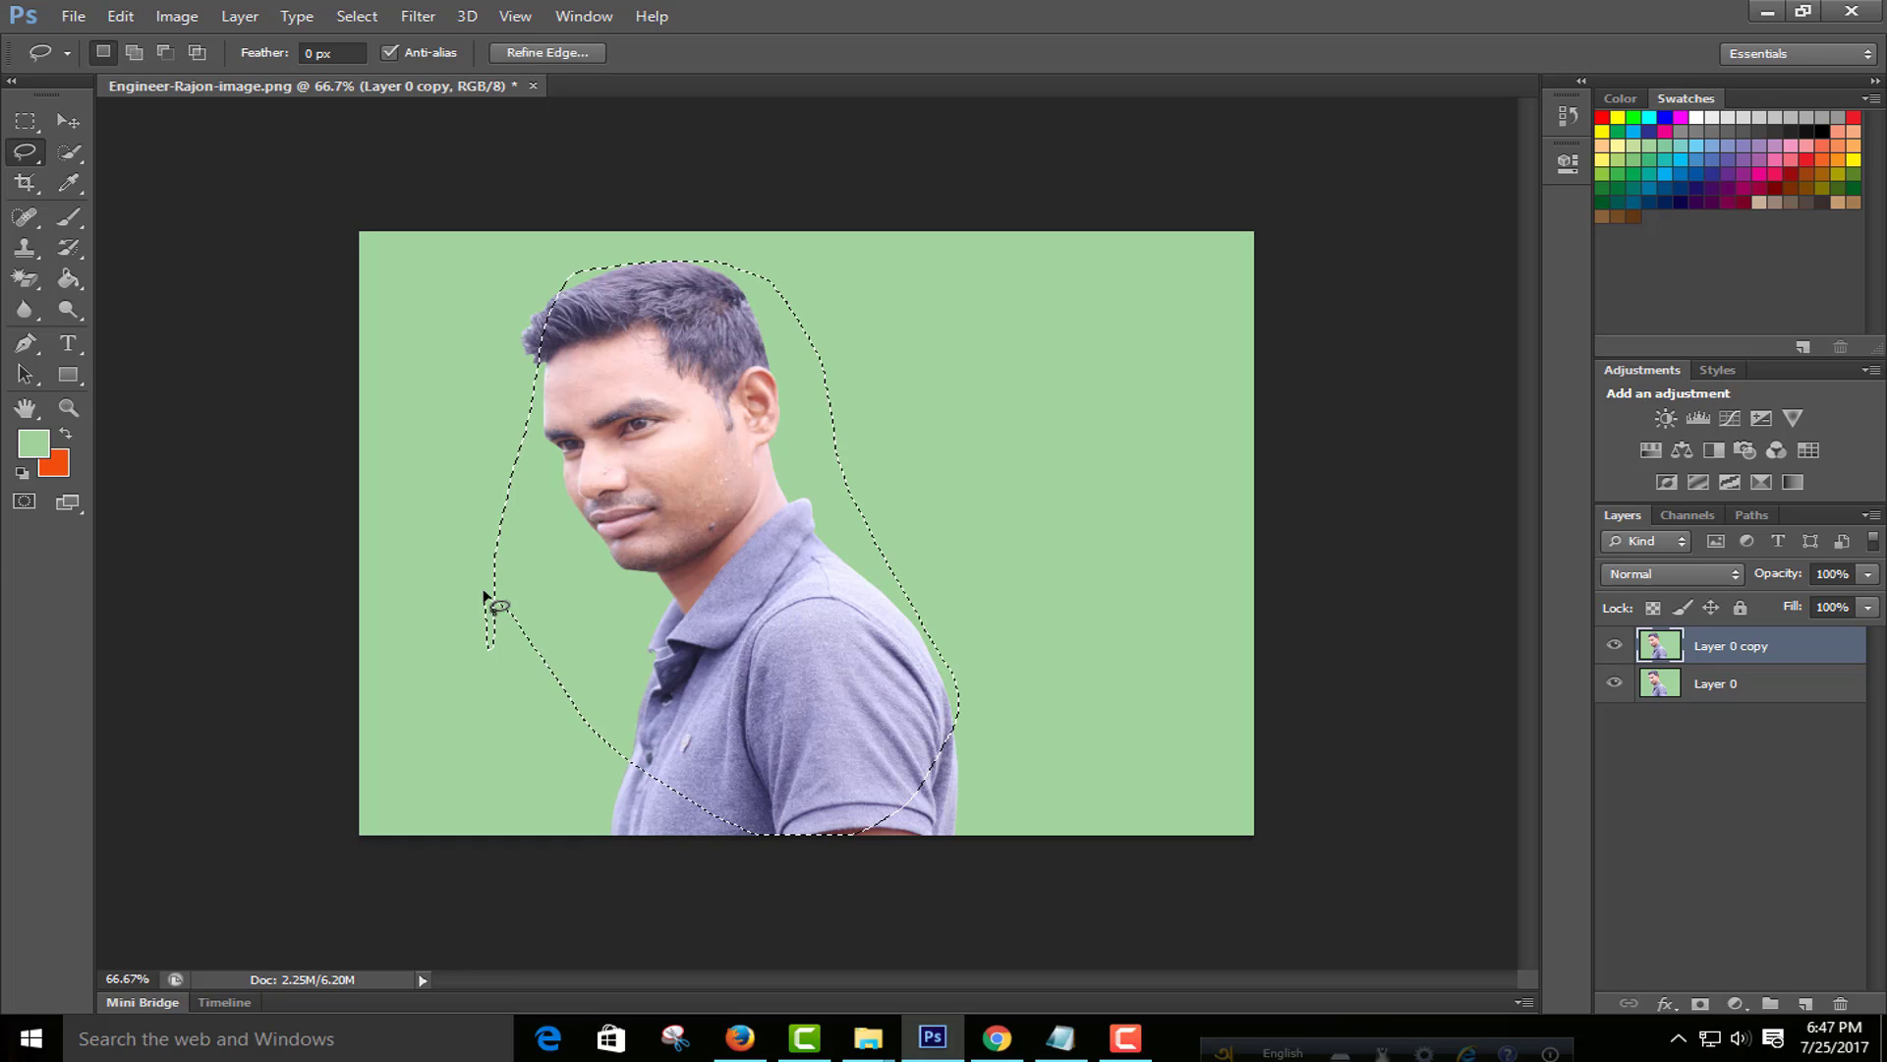
pyautogui.hotkey('ctrl', 'd')
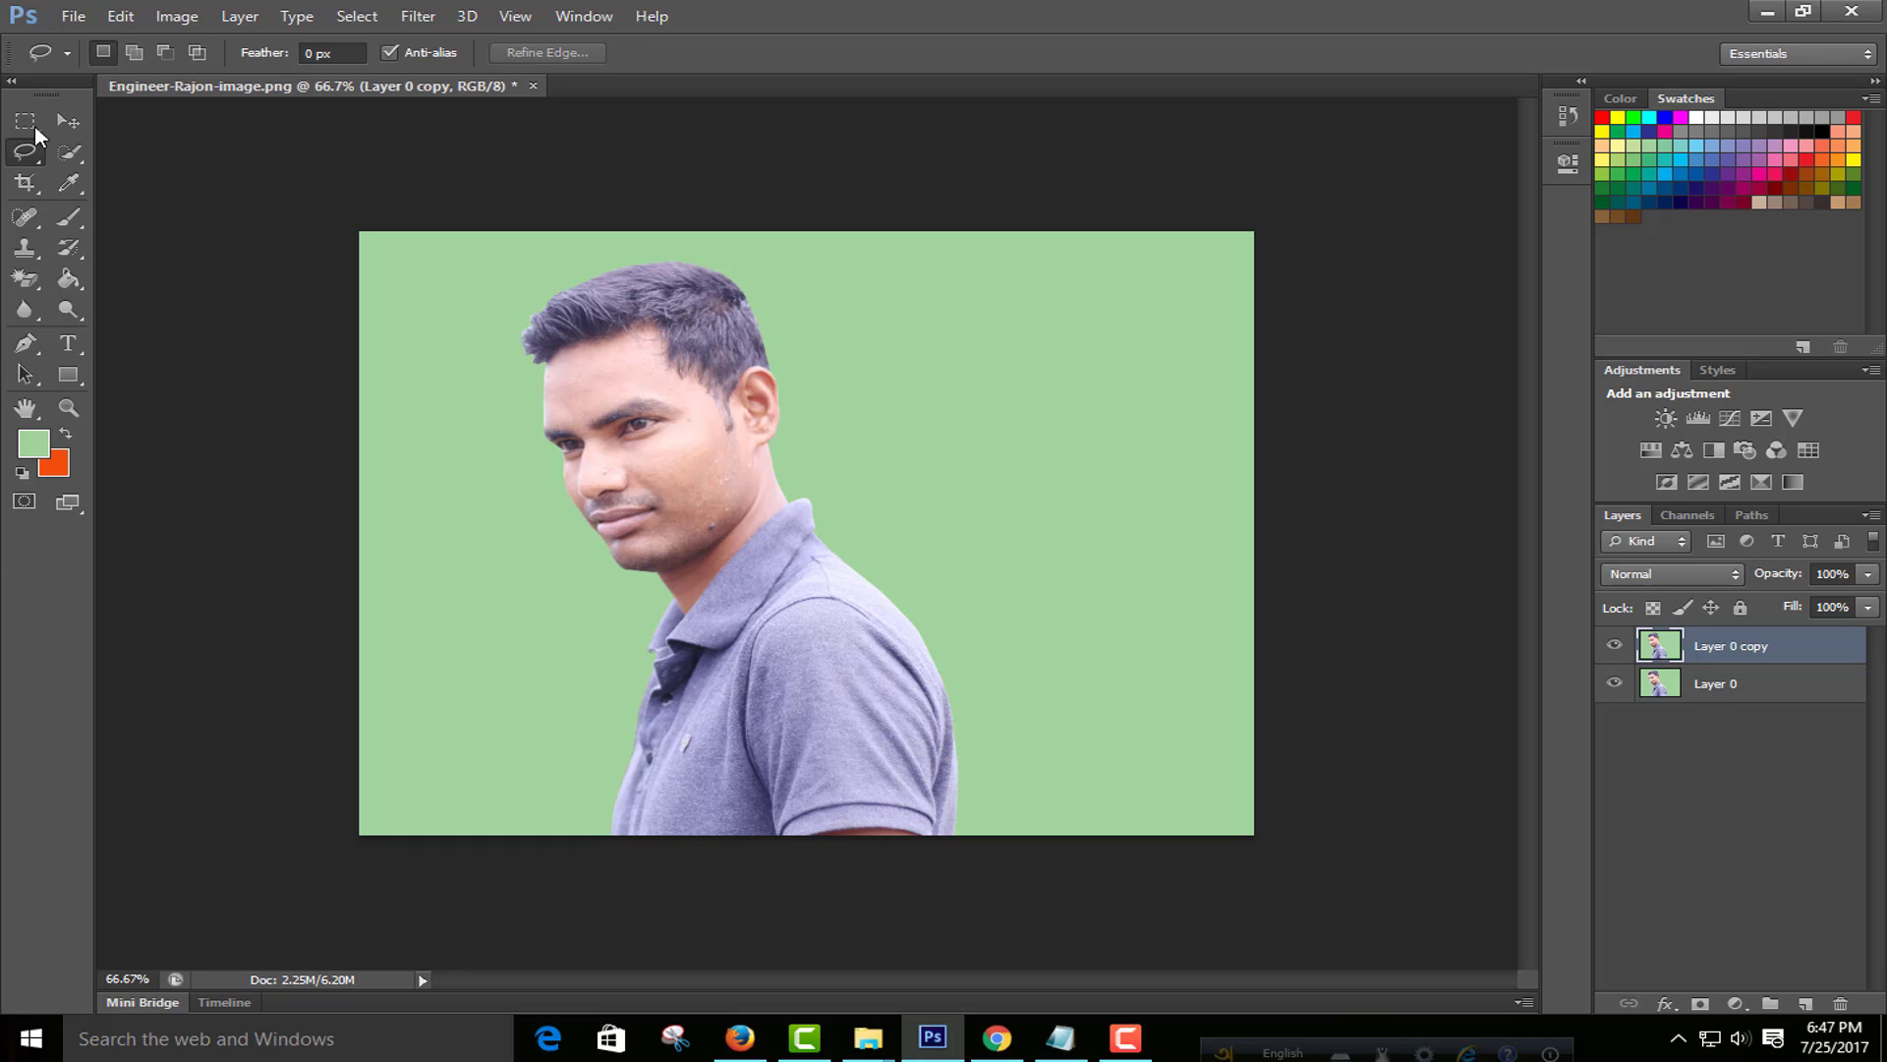
# Step: With the Polygonal Lasso, outline the man's head point by point, close it, then deselect
pyautogui.rightClick(19, 157)
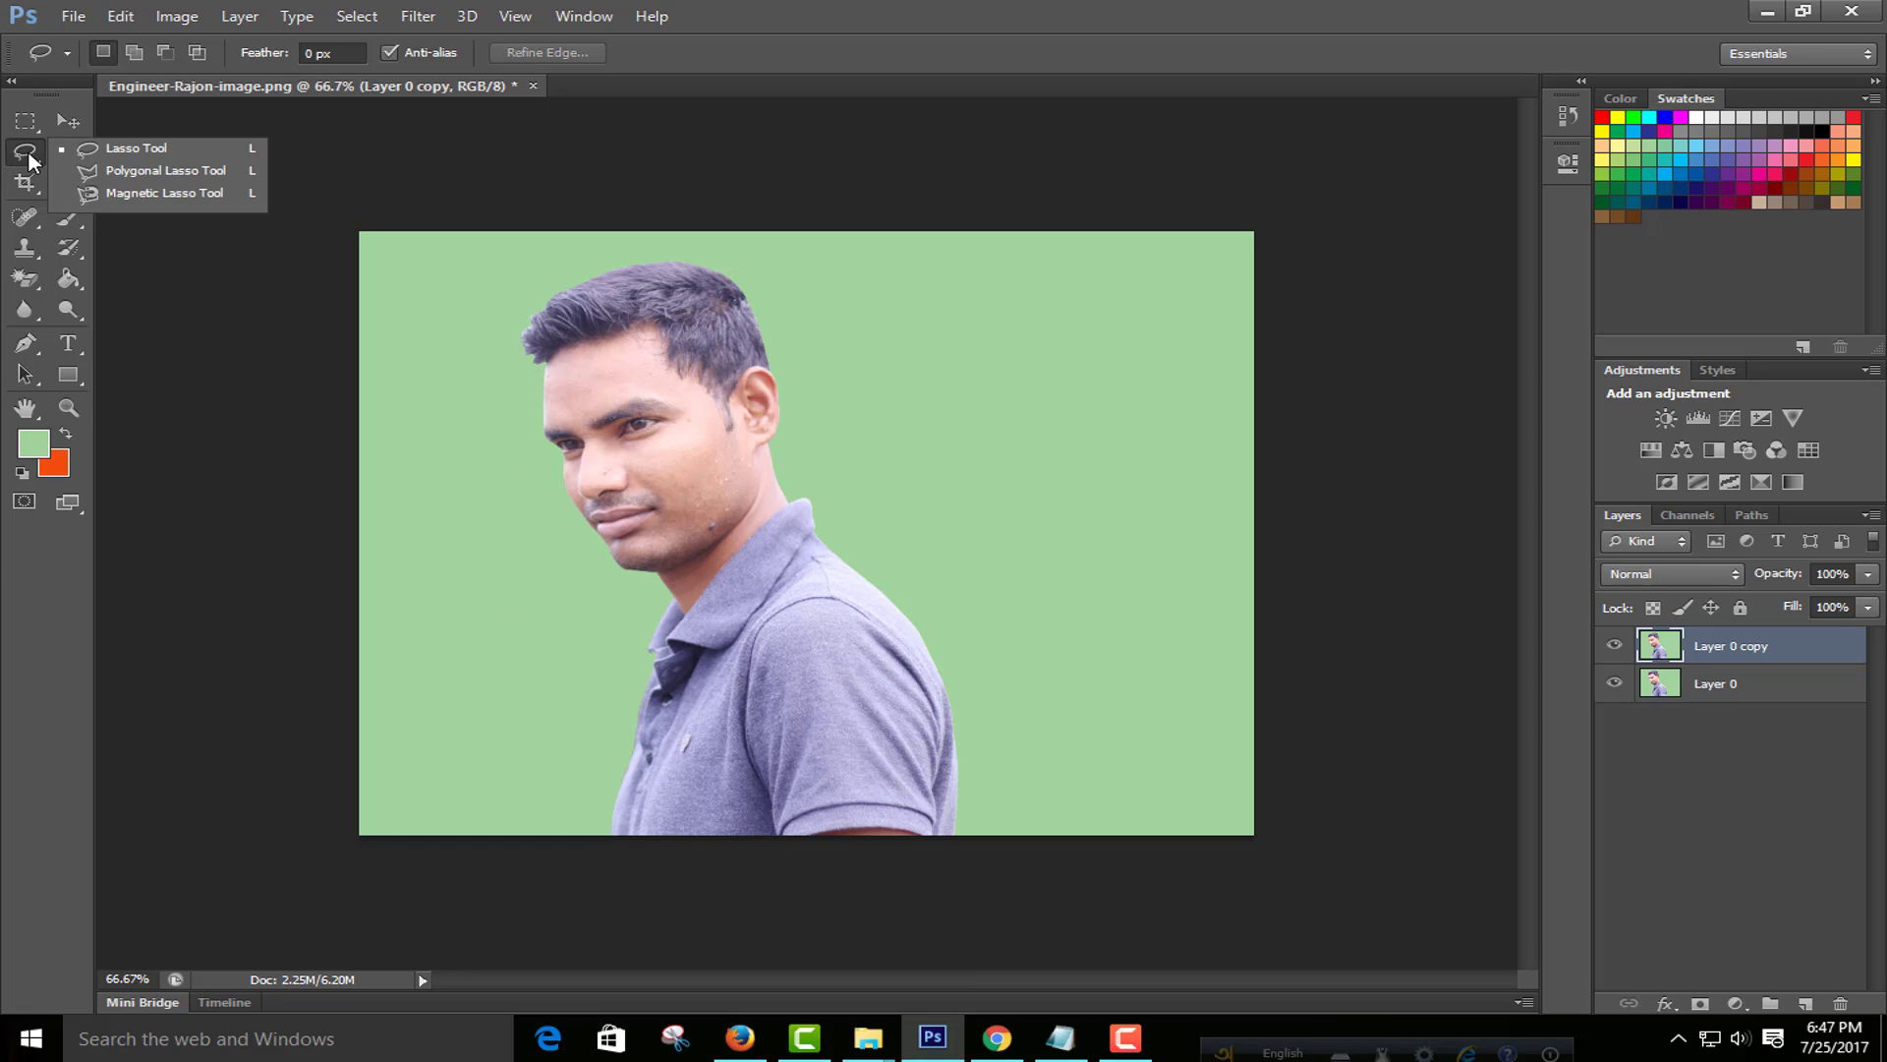
pyautogui.click(120, 180)
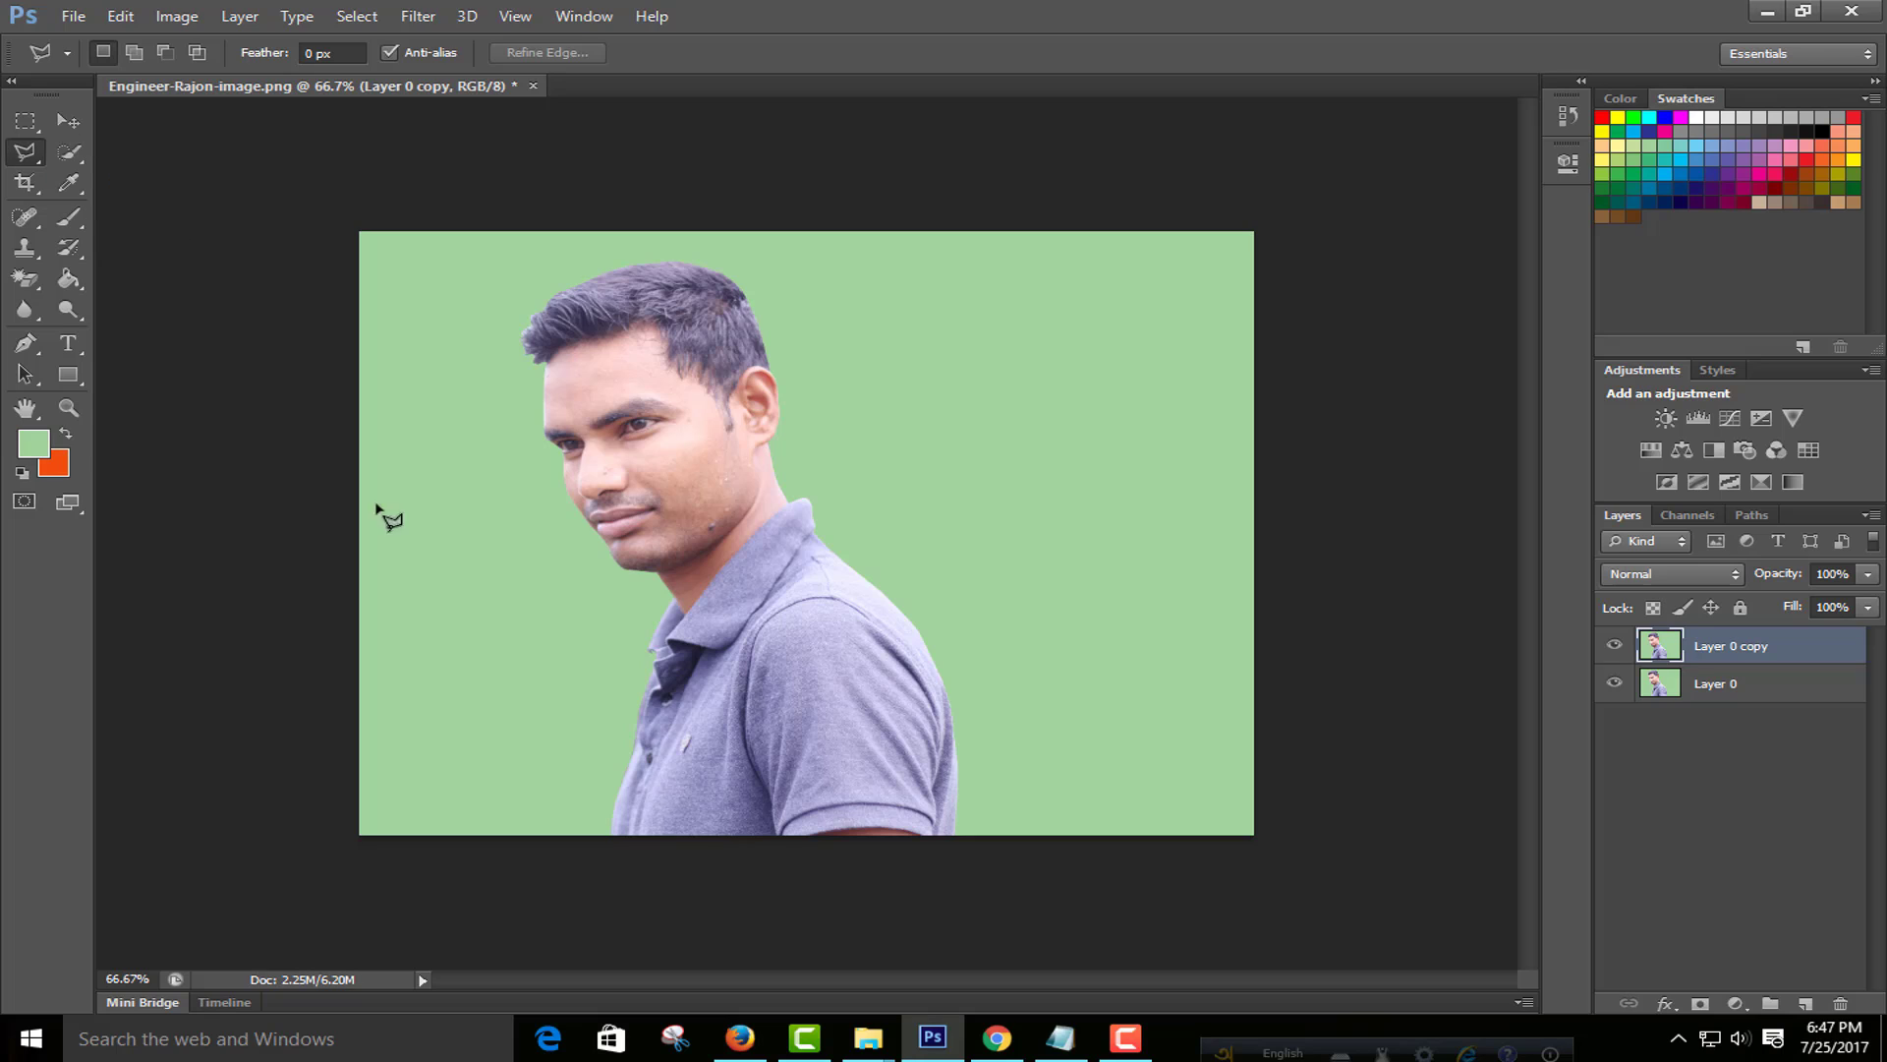
pyautogui.click(401, 763)
pyautogui.click(433, 576)
pyautogui.click(563, 531)
pyautogui.click(549, 376)
pyautogui.click(469, 312)
pyautogui.click(544, 305)
pyautogui.click(693, 299)
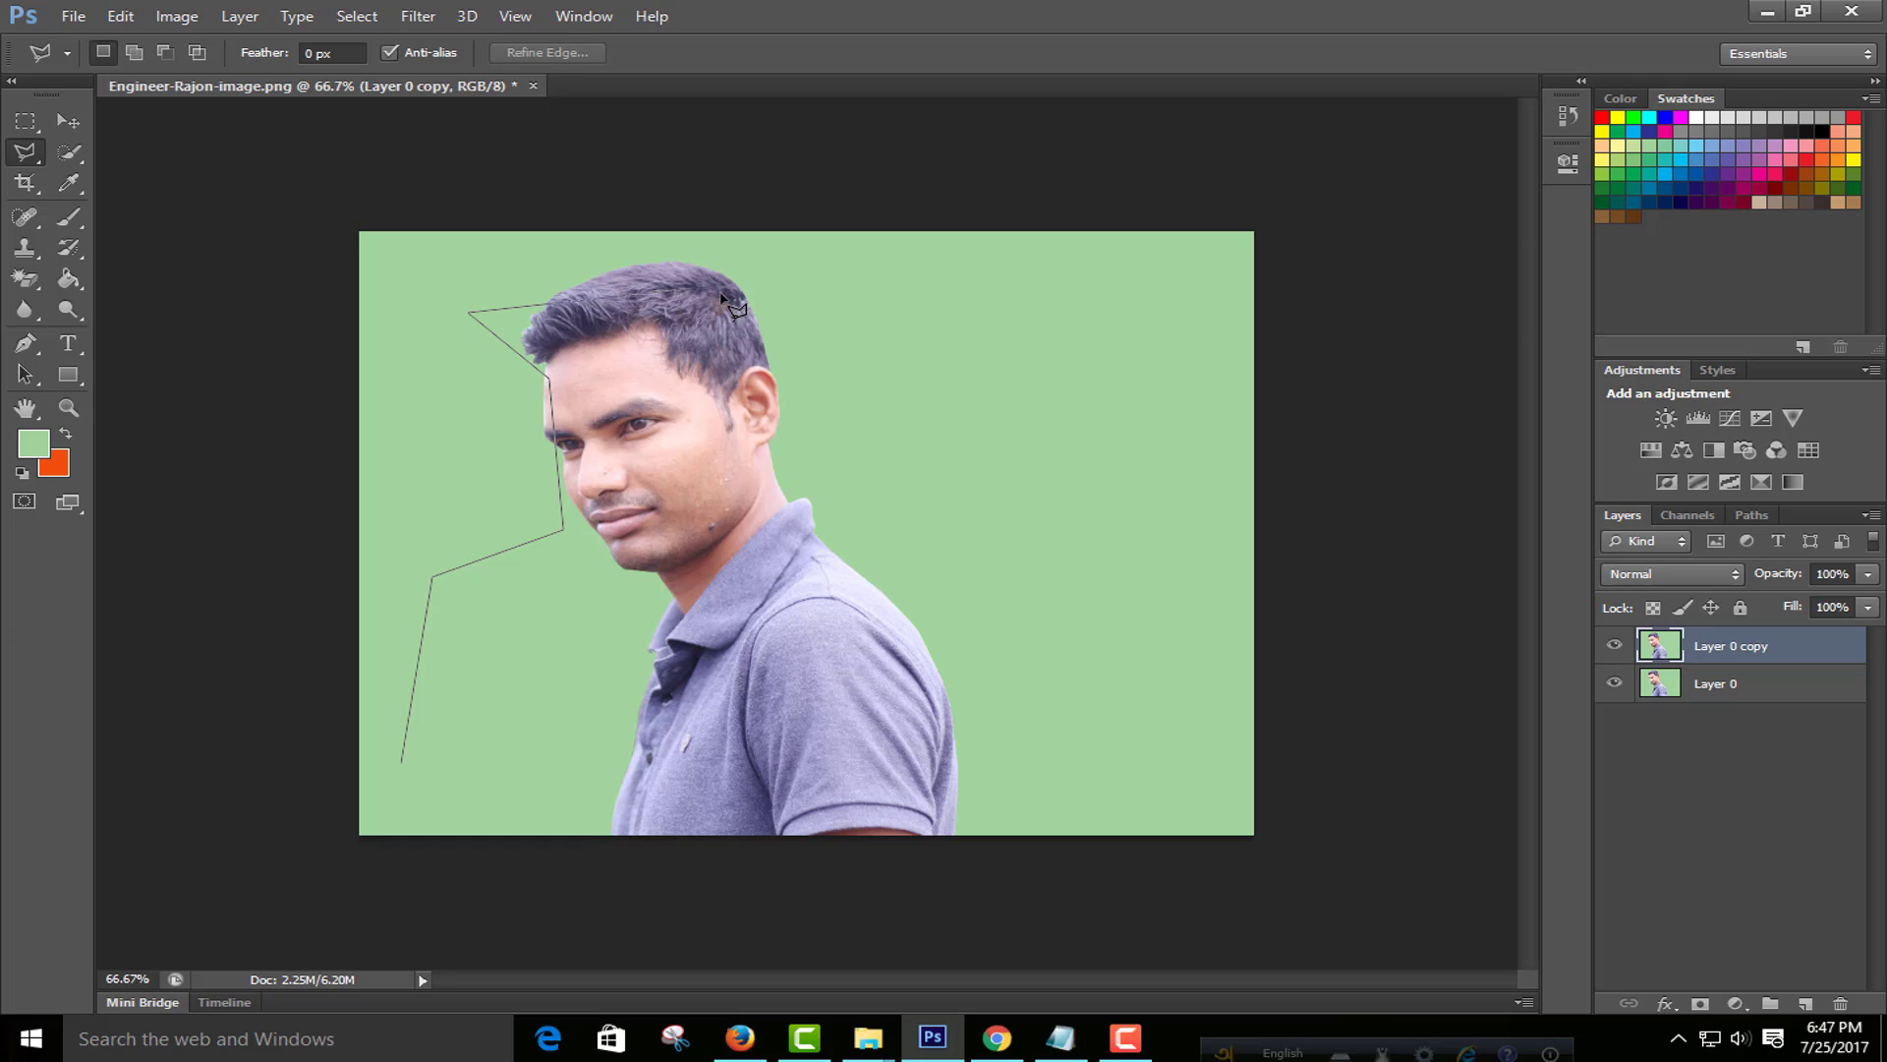
pyautogui.click(791, 414)
pyautogui.click(727, 558)
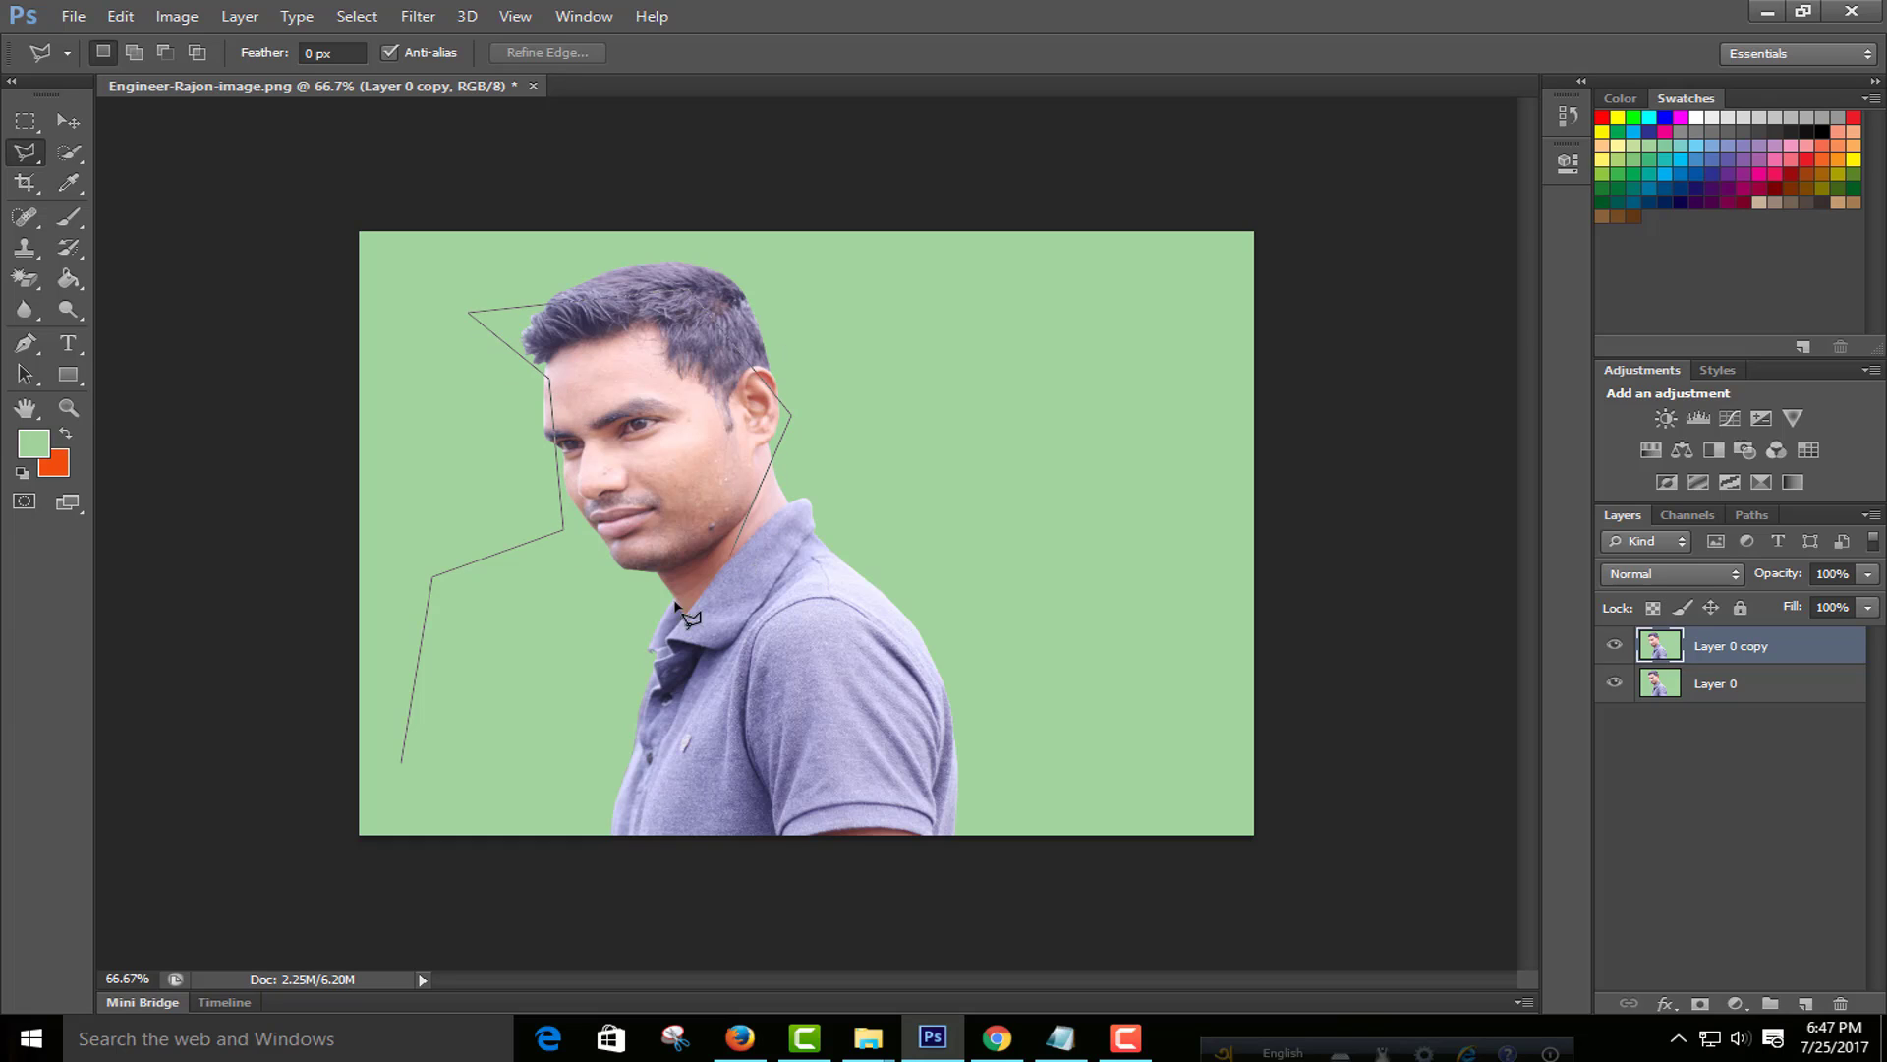
pyautogui.click(401, 764)
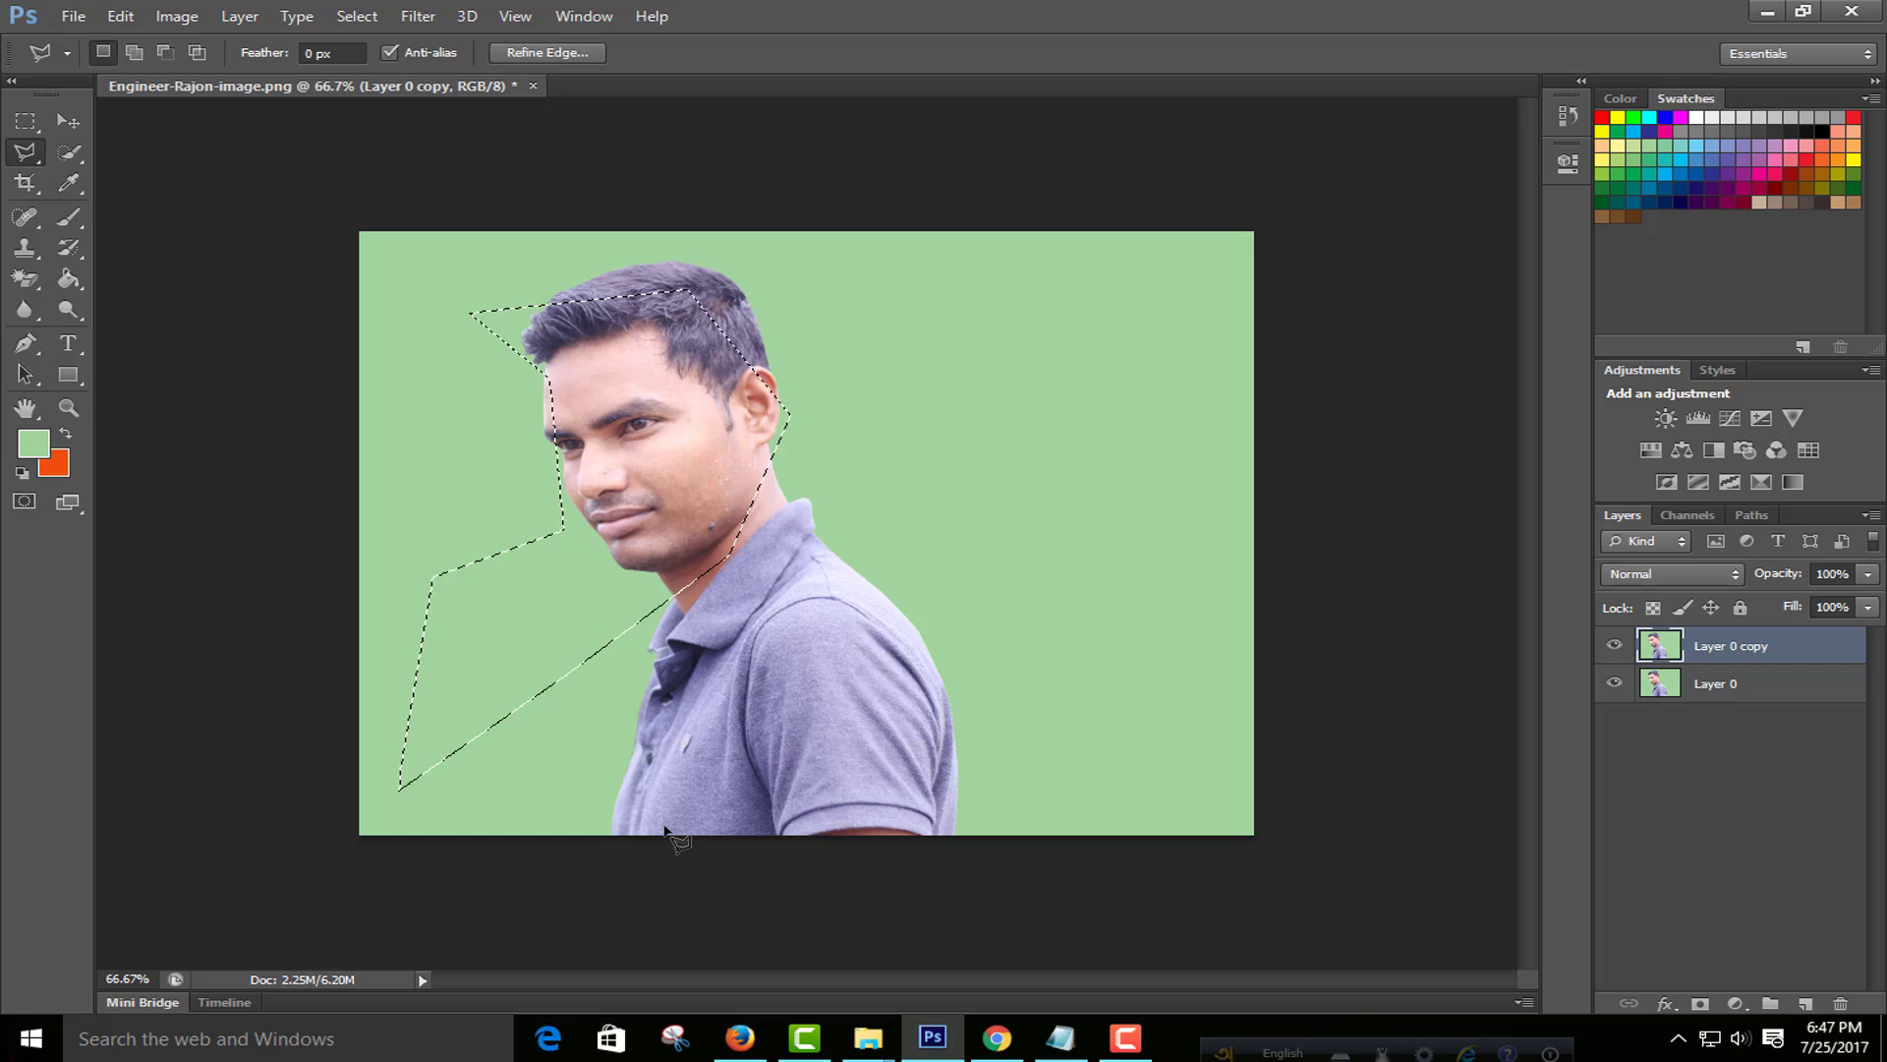
pyautogui.hotkey('ctrl', 'd')
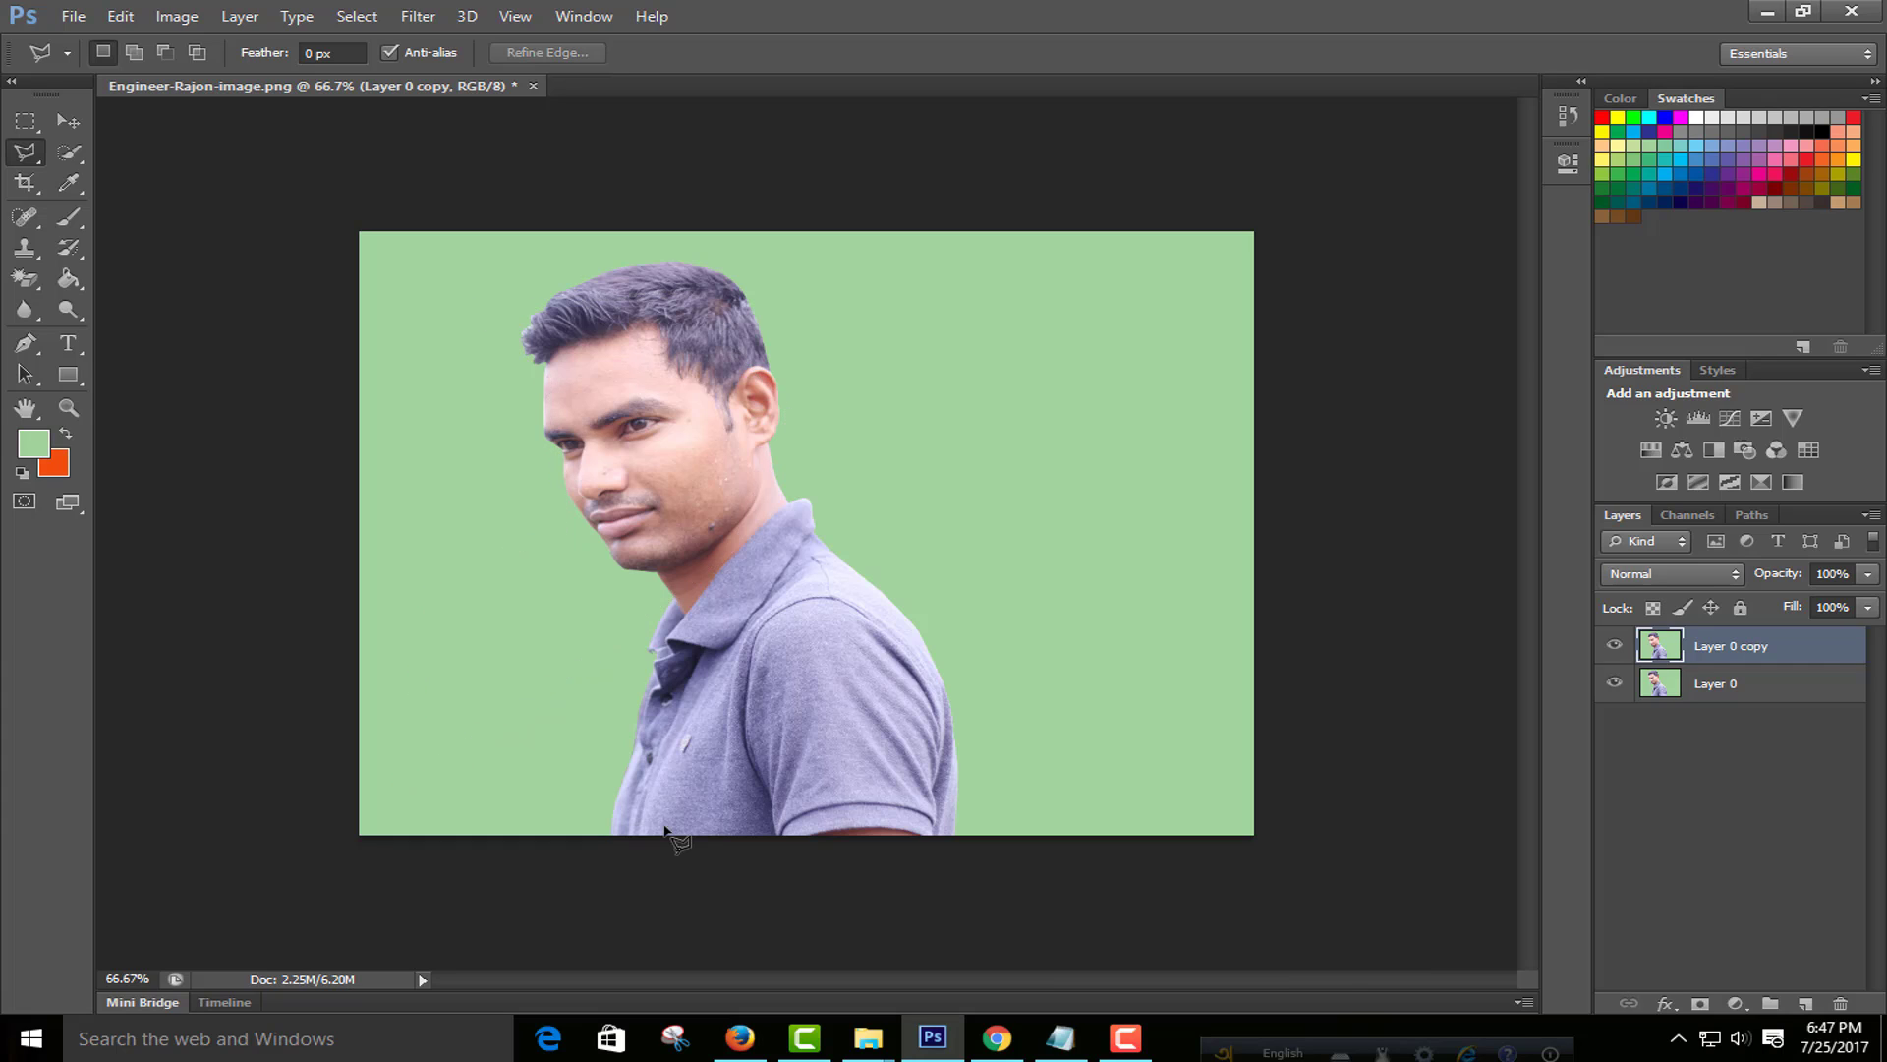
# Step: Switch to the Magnetic Lasso and try, then clear, a short outline at lower left
pyautogui.rightClick(23, 161)
pyautogui.click(108, 196)
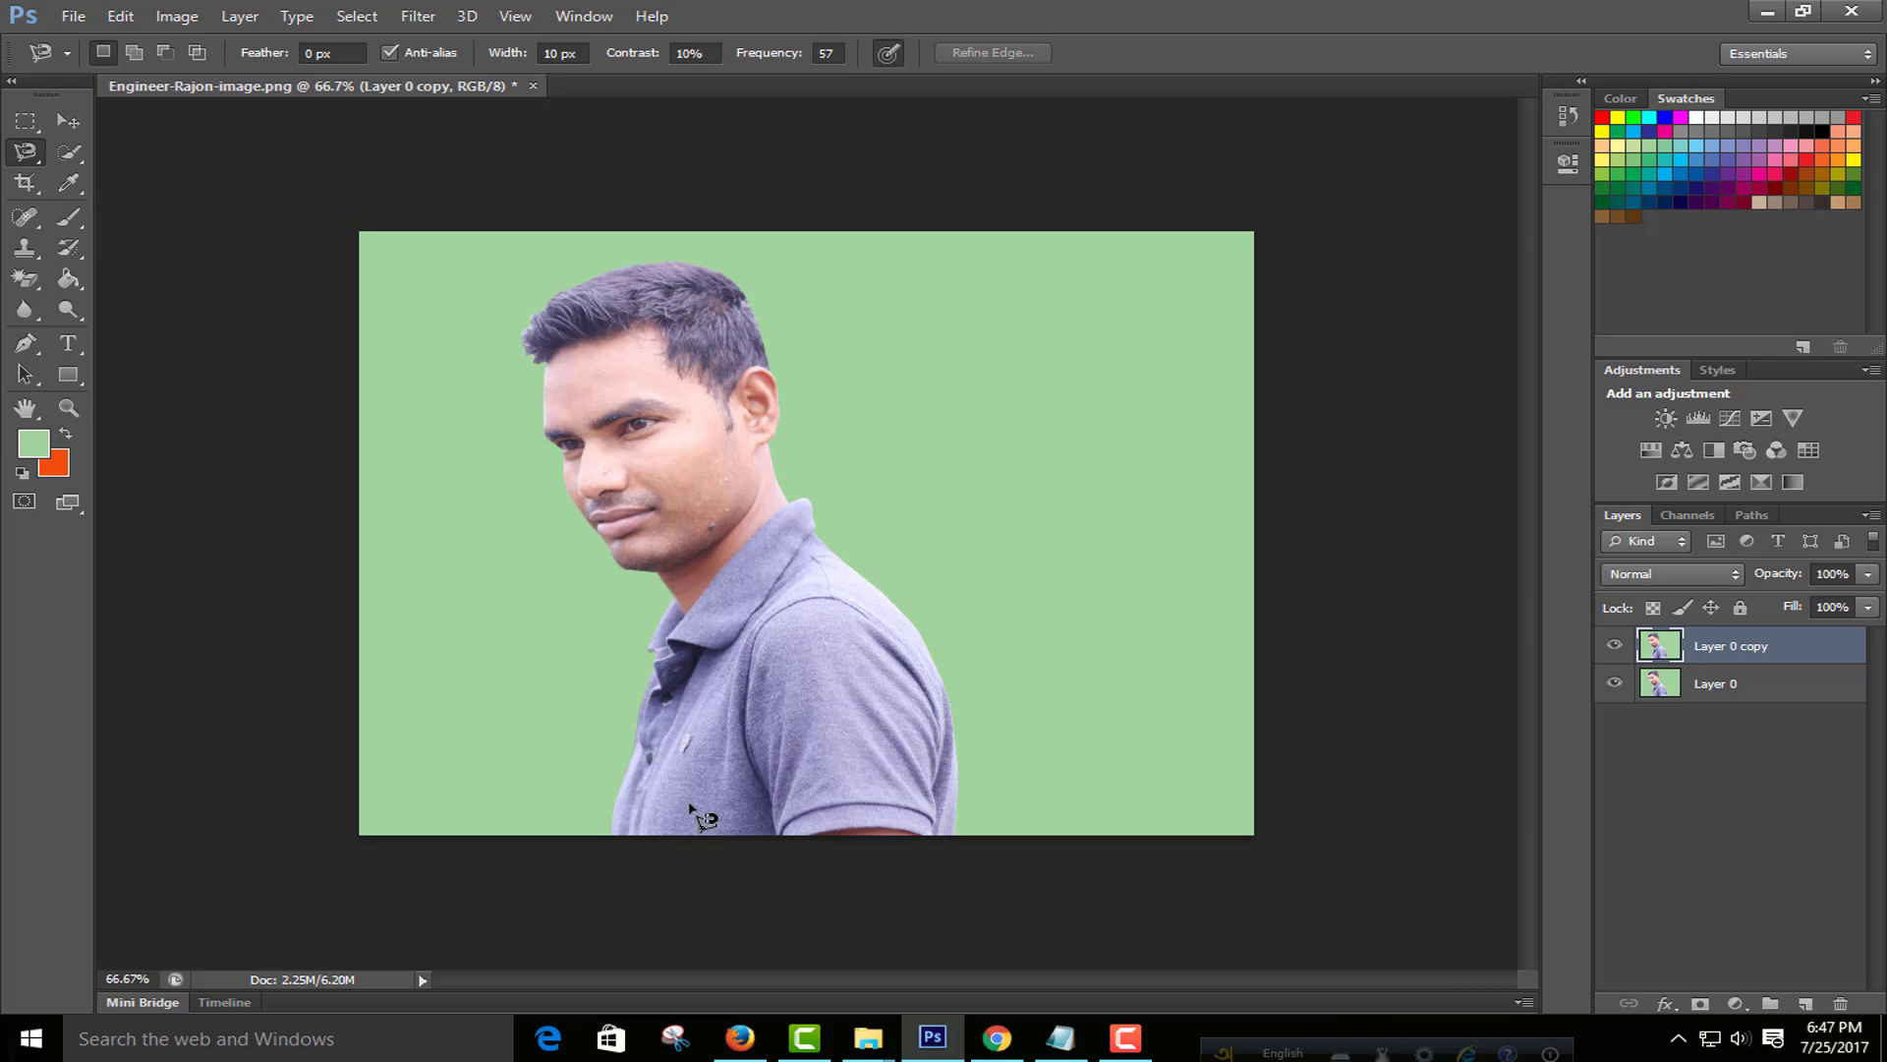
pyautogui.click(421, 806)
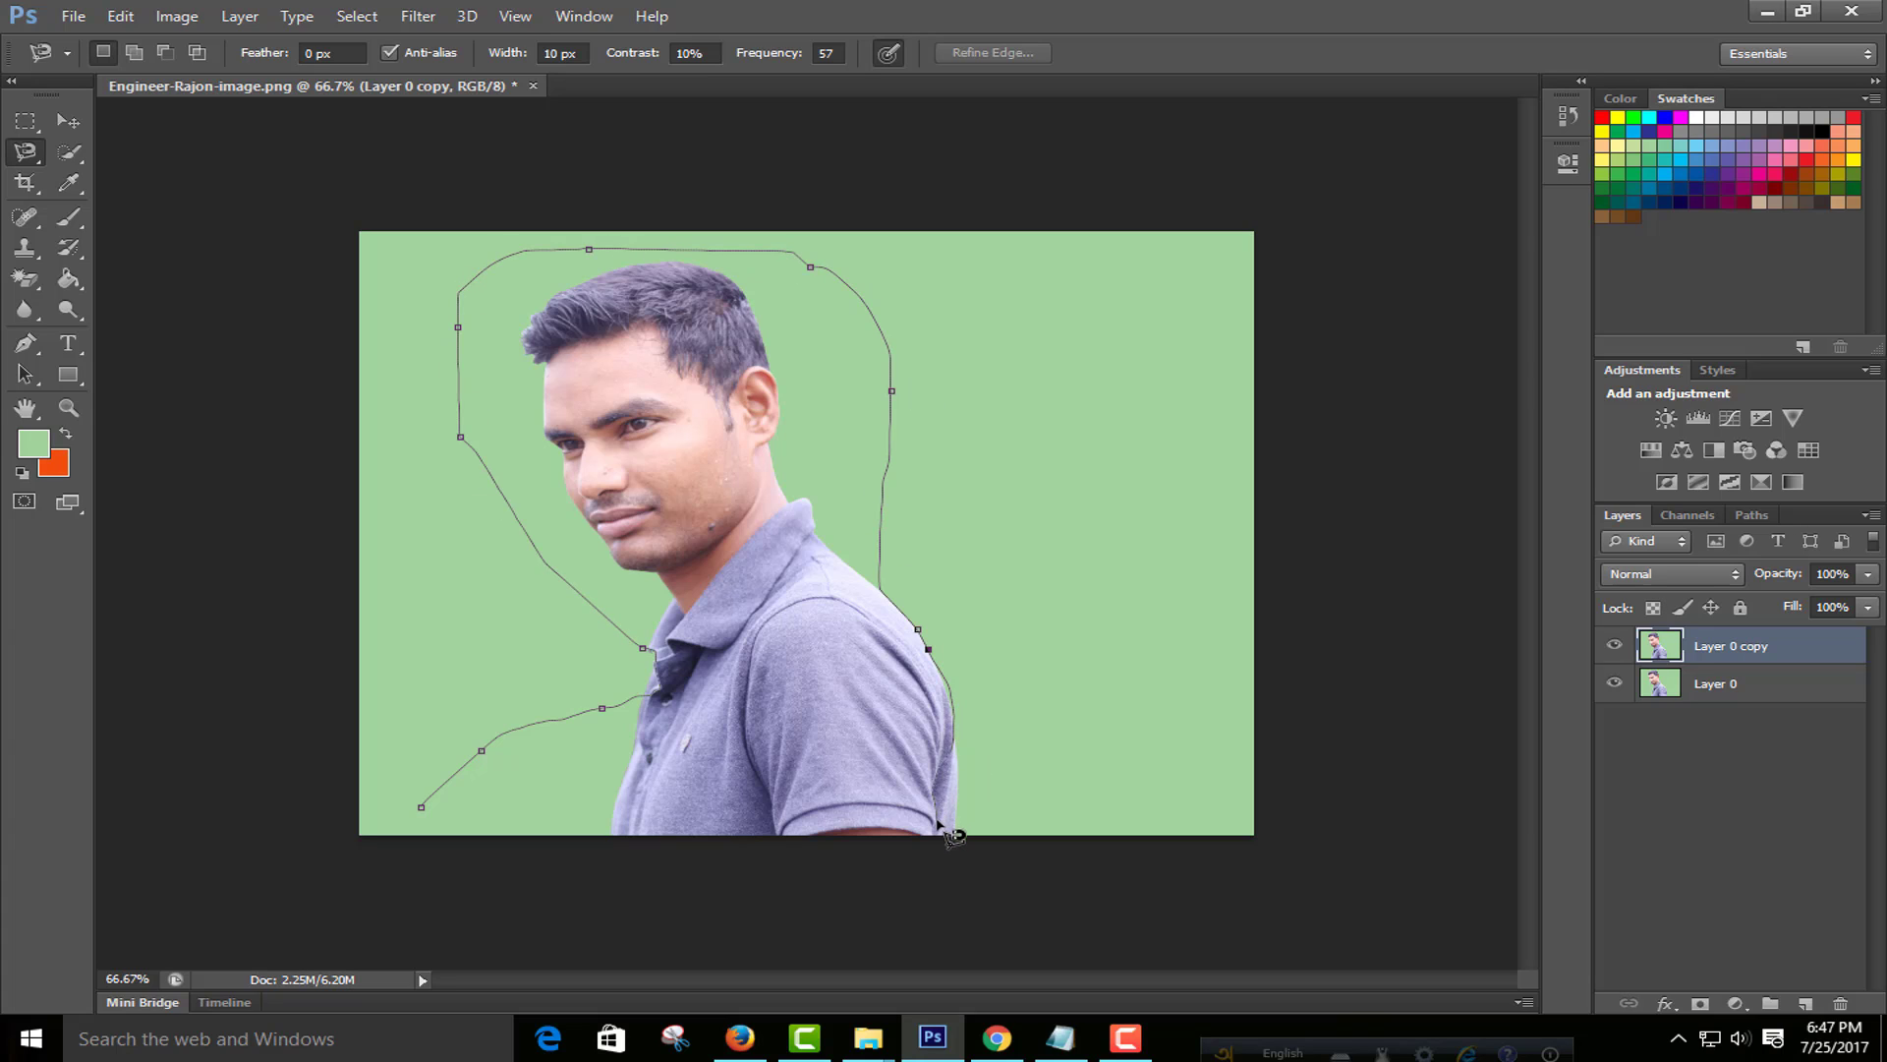
pyautogui.click(414, 802)
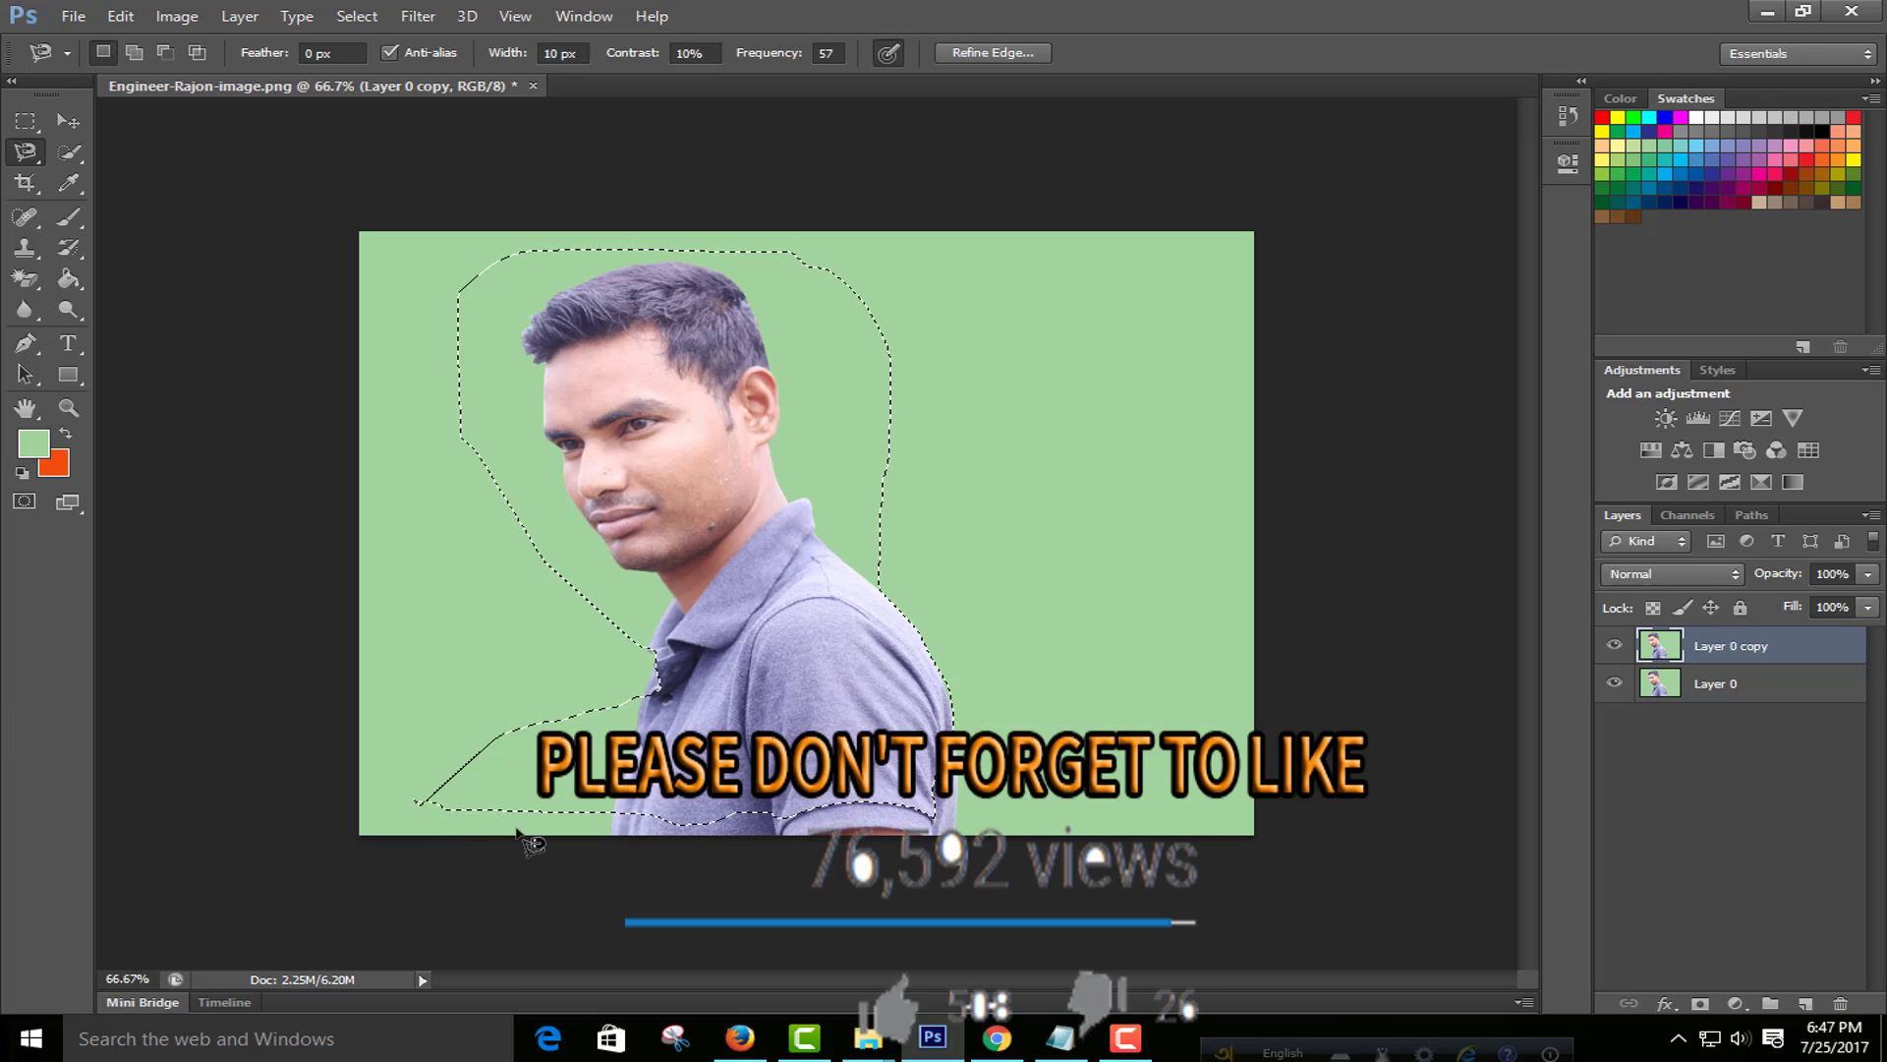
pyautogui.hotkey('ctrl', 'd')
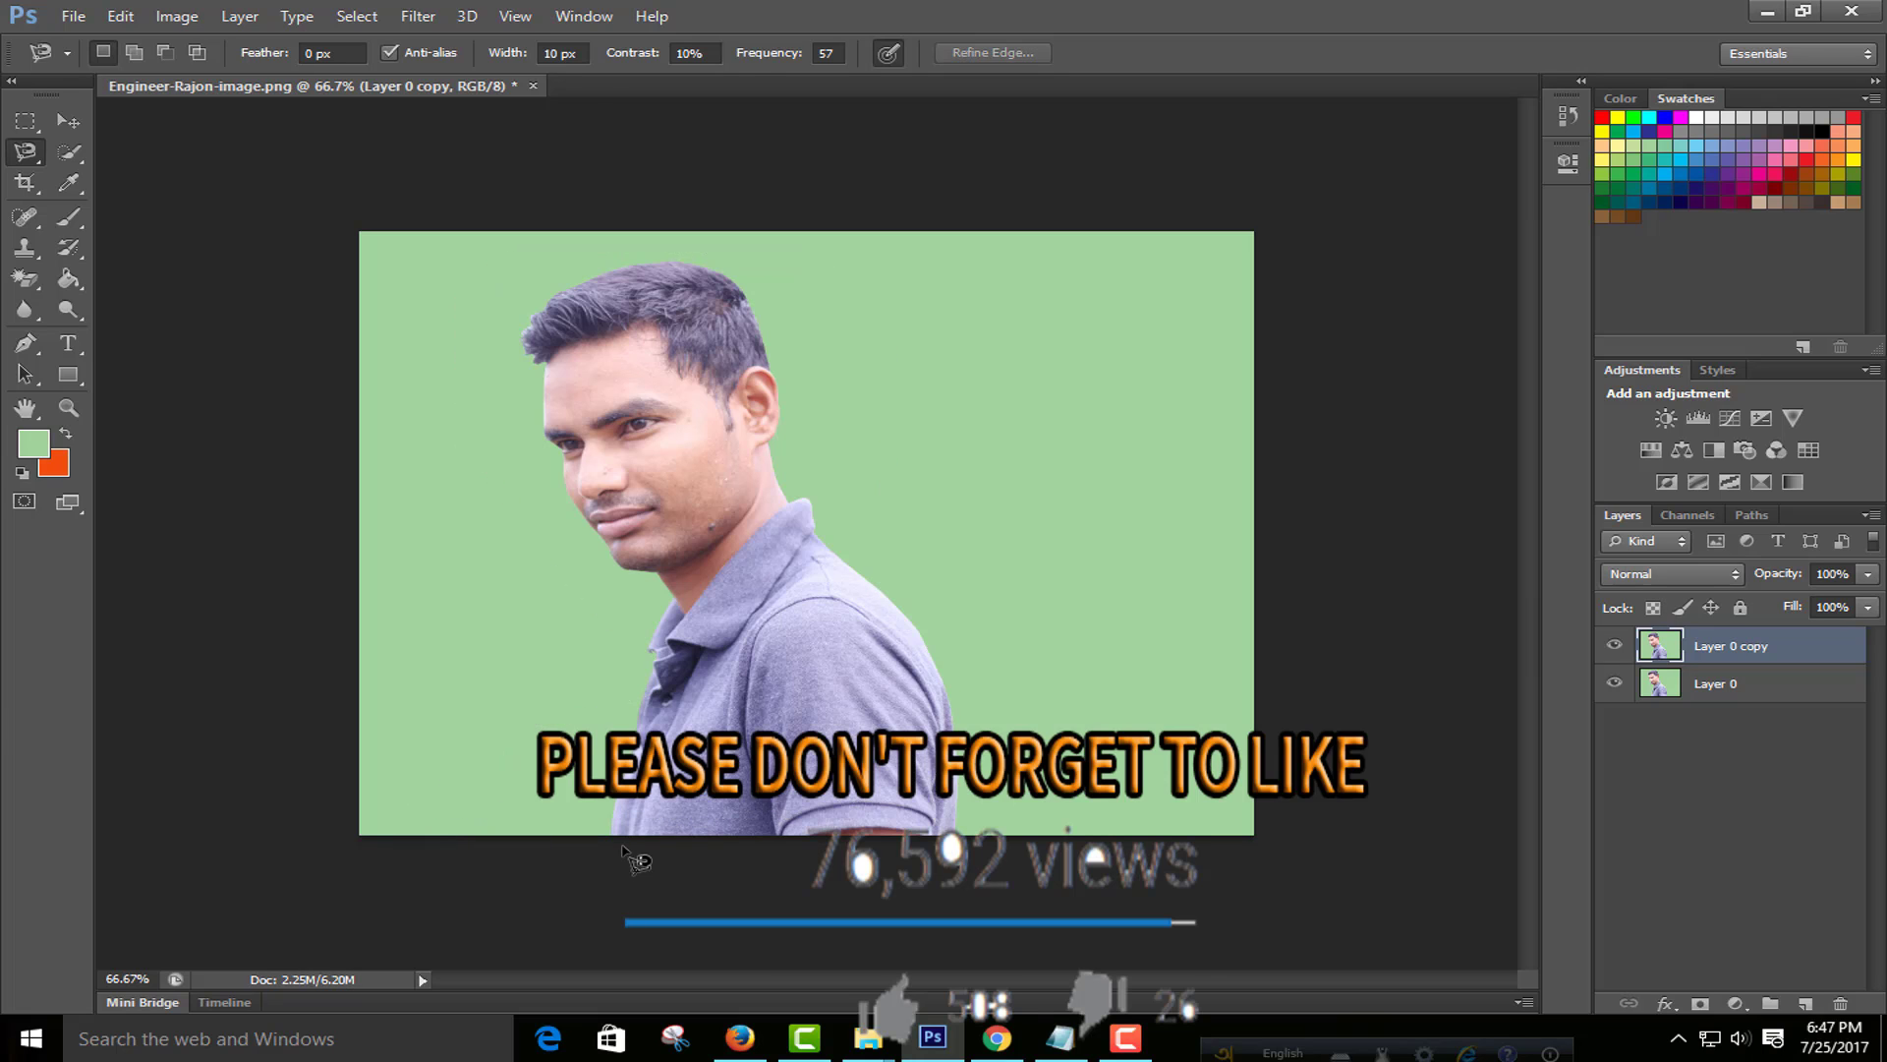
# Step: Trace magnetic outlines around the man and the left background, then deselect
pyautogui.click(613, 826)
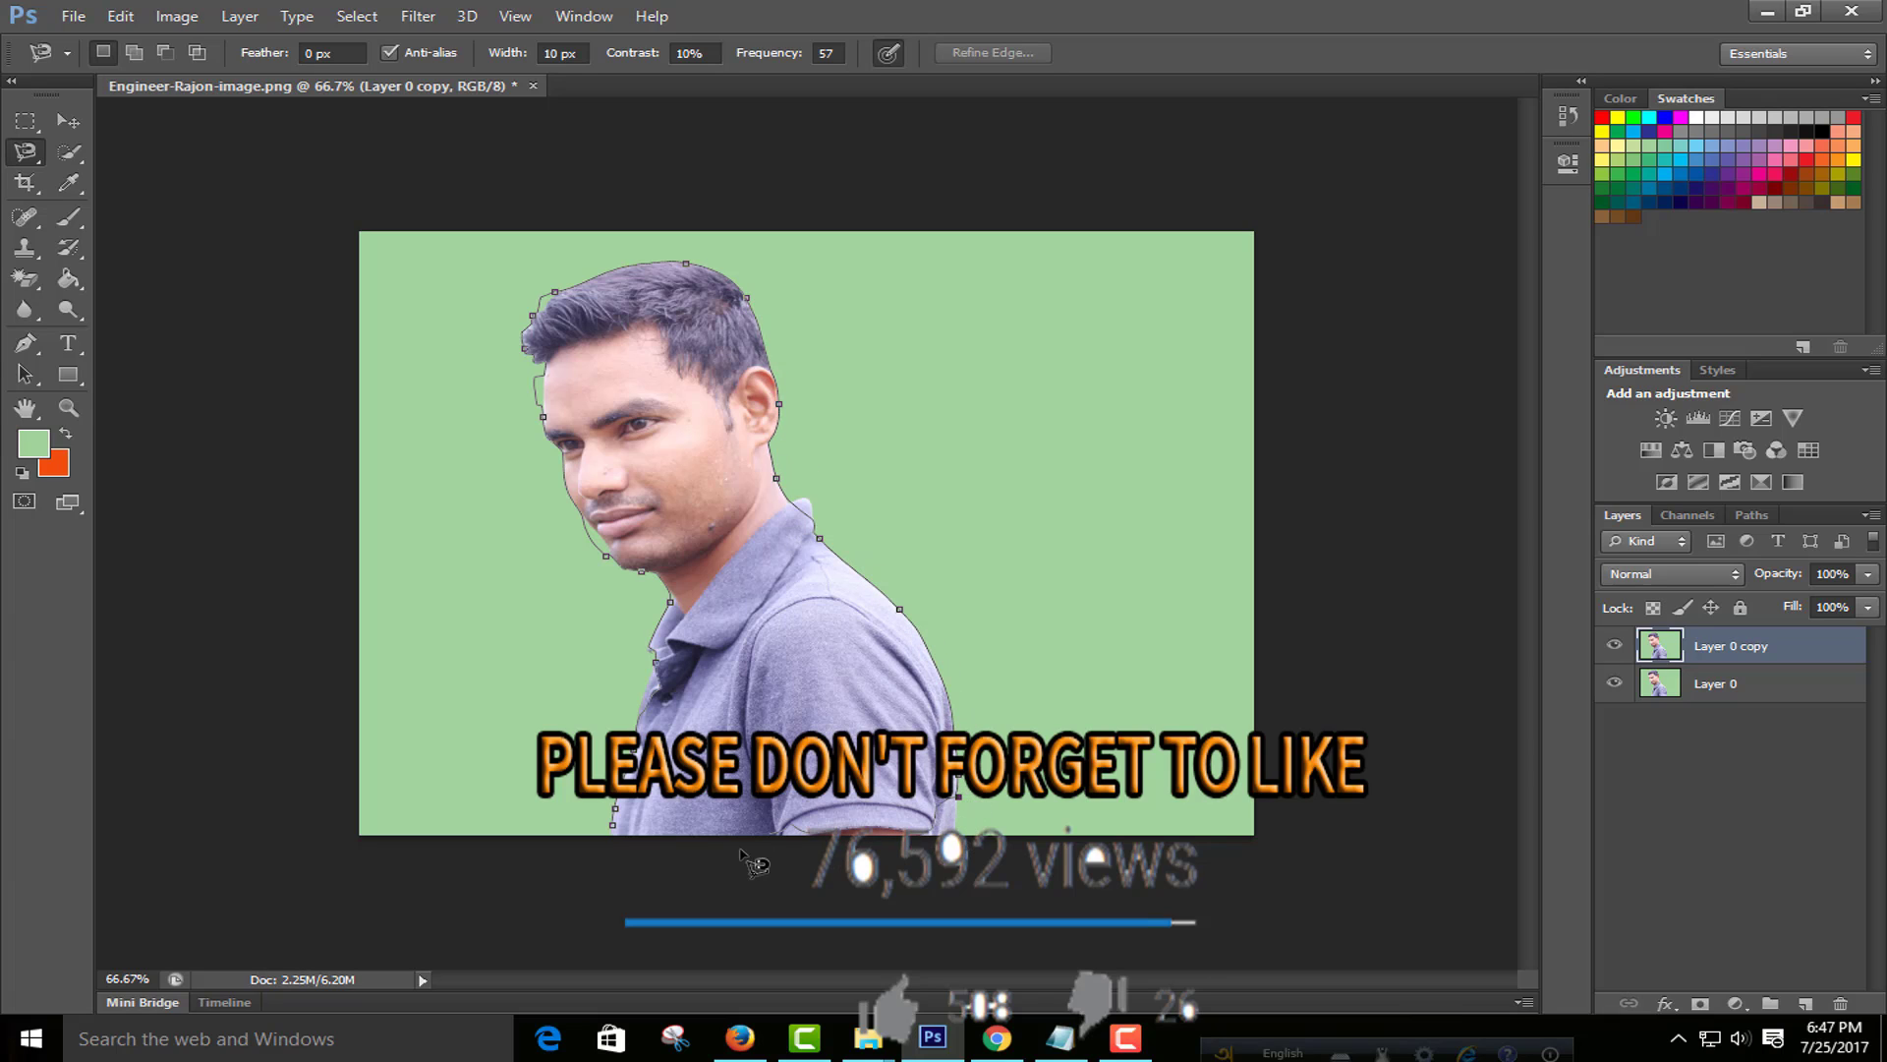
pyautogui.click(613, 827)
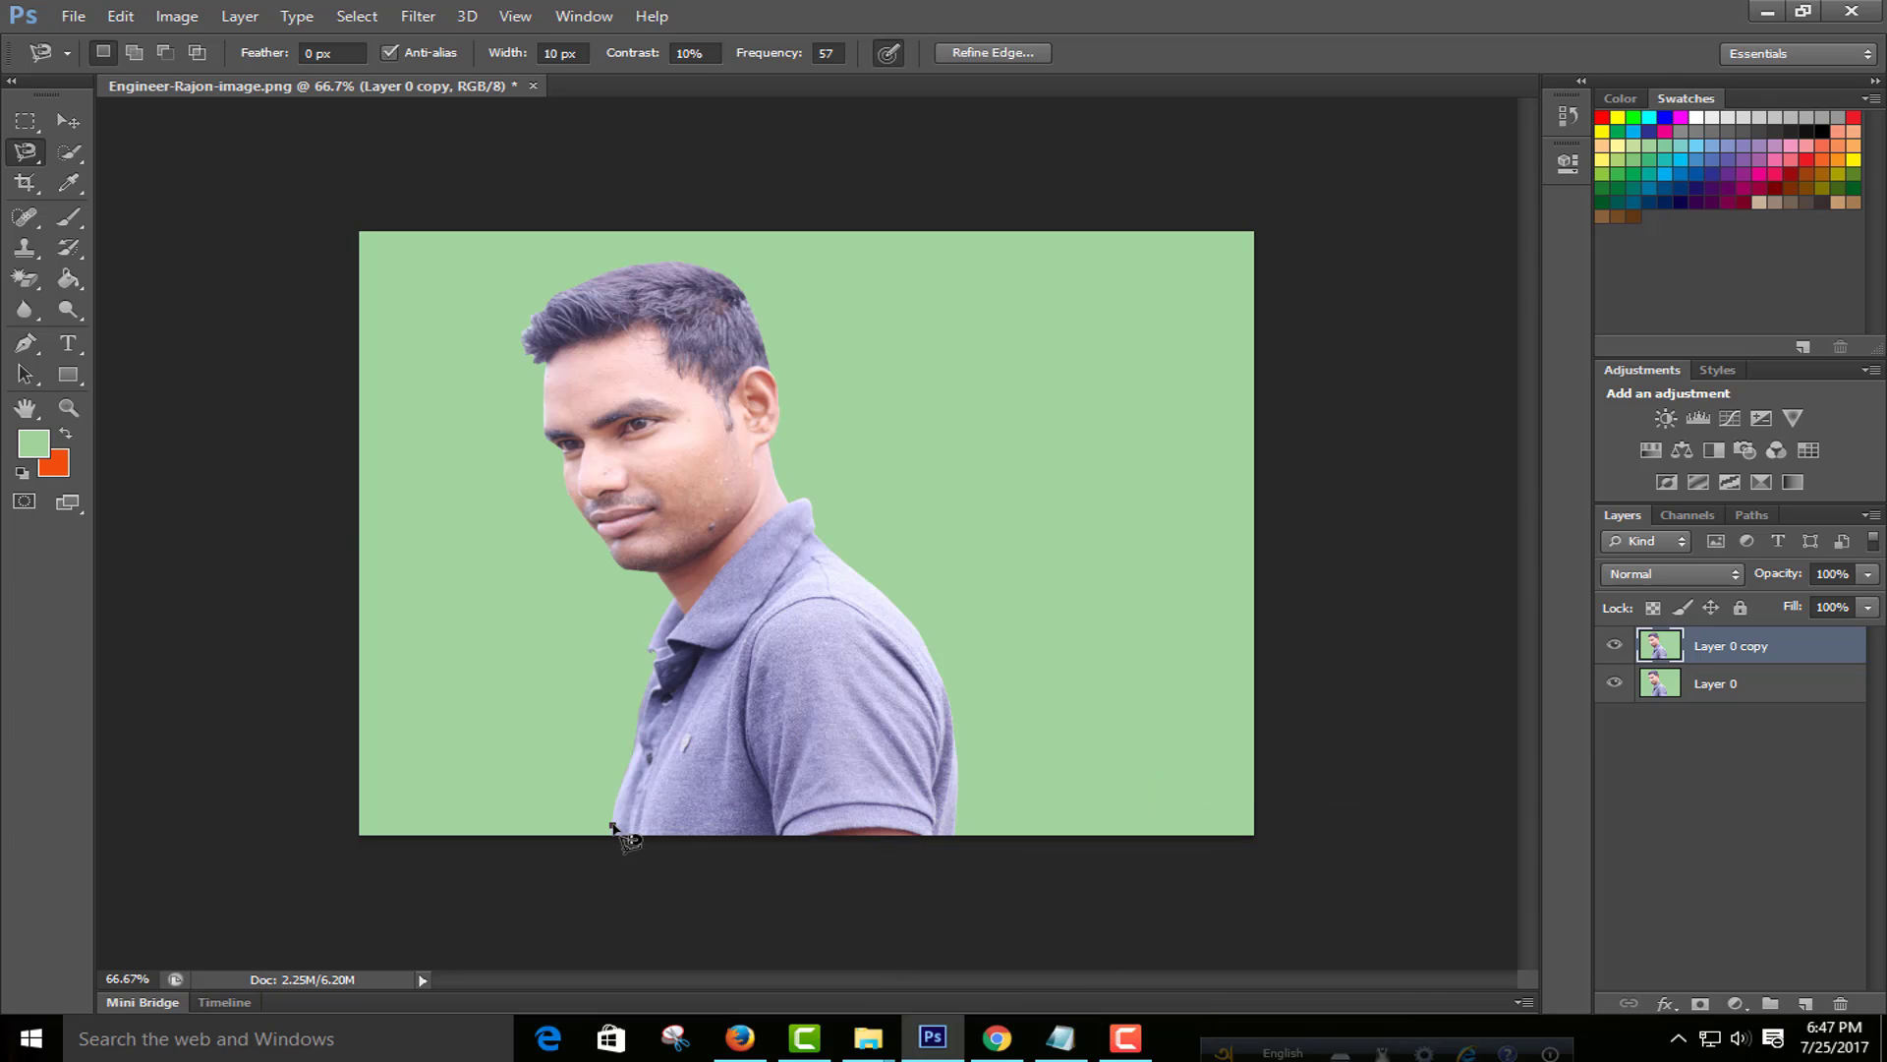
pyautogui.click(611, 826)
pyautogui.click(360, 237)
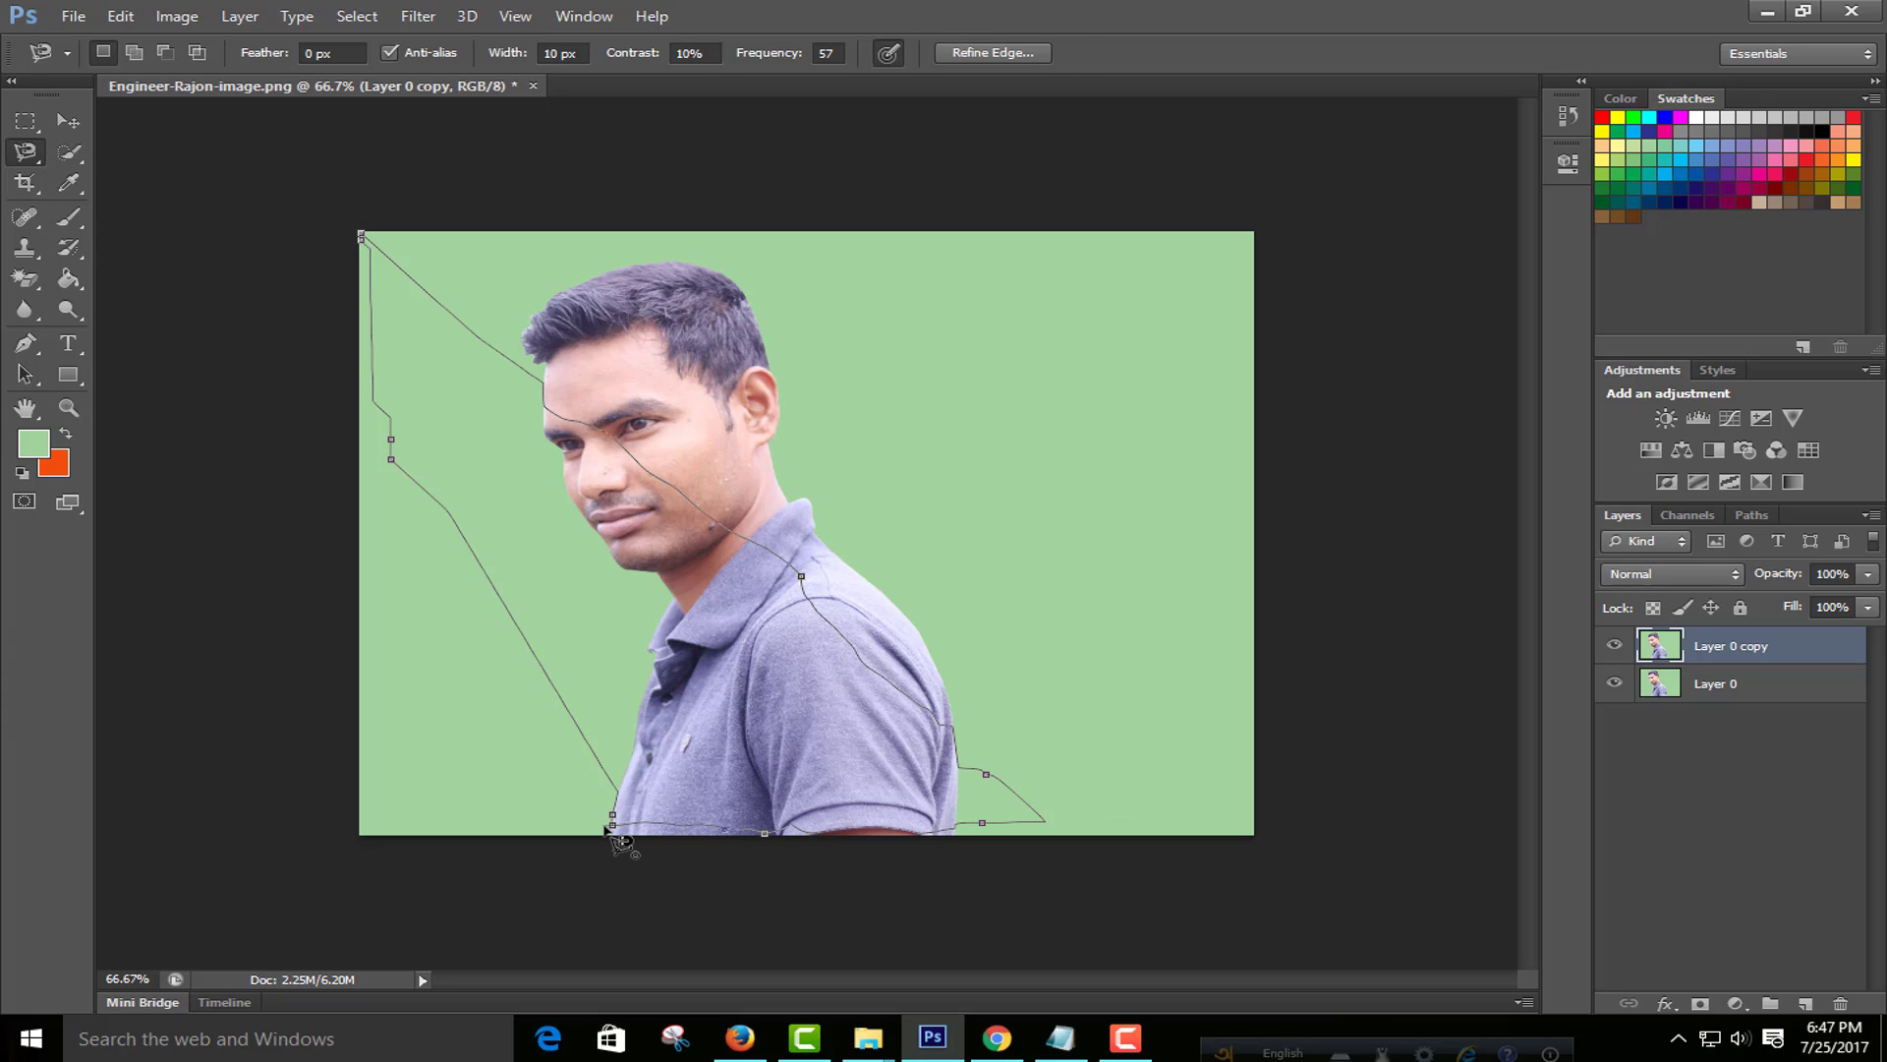
pyautogui.click(603, 828)
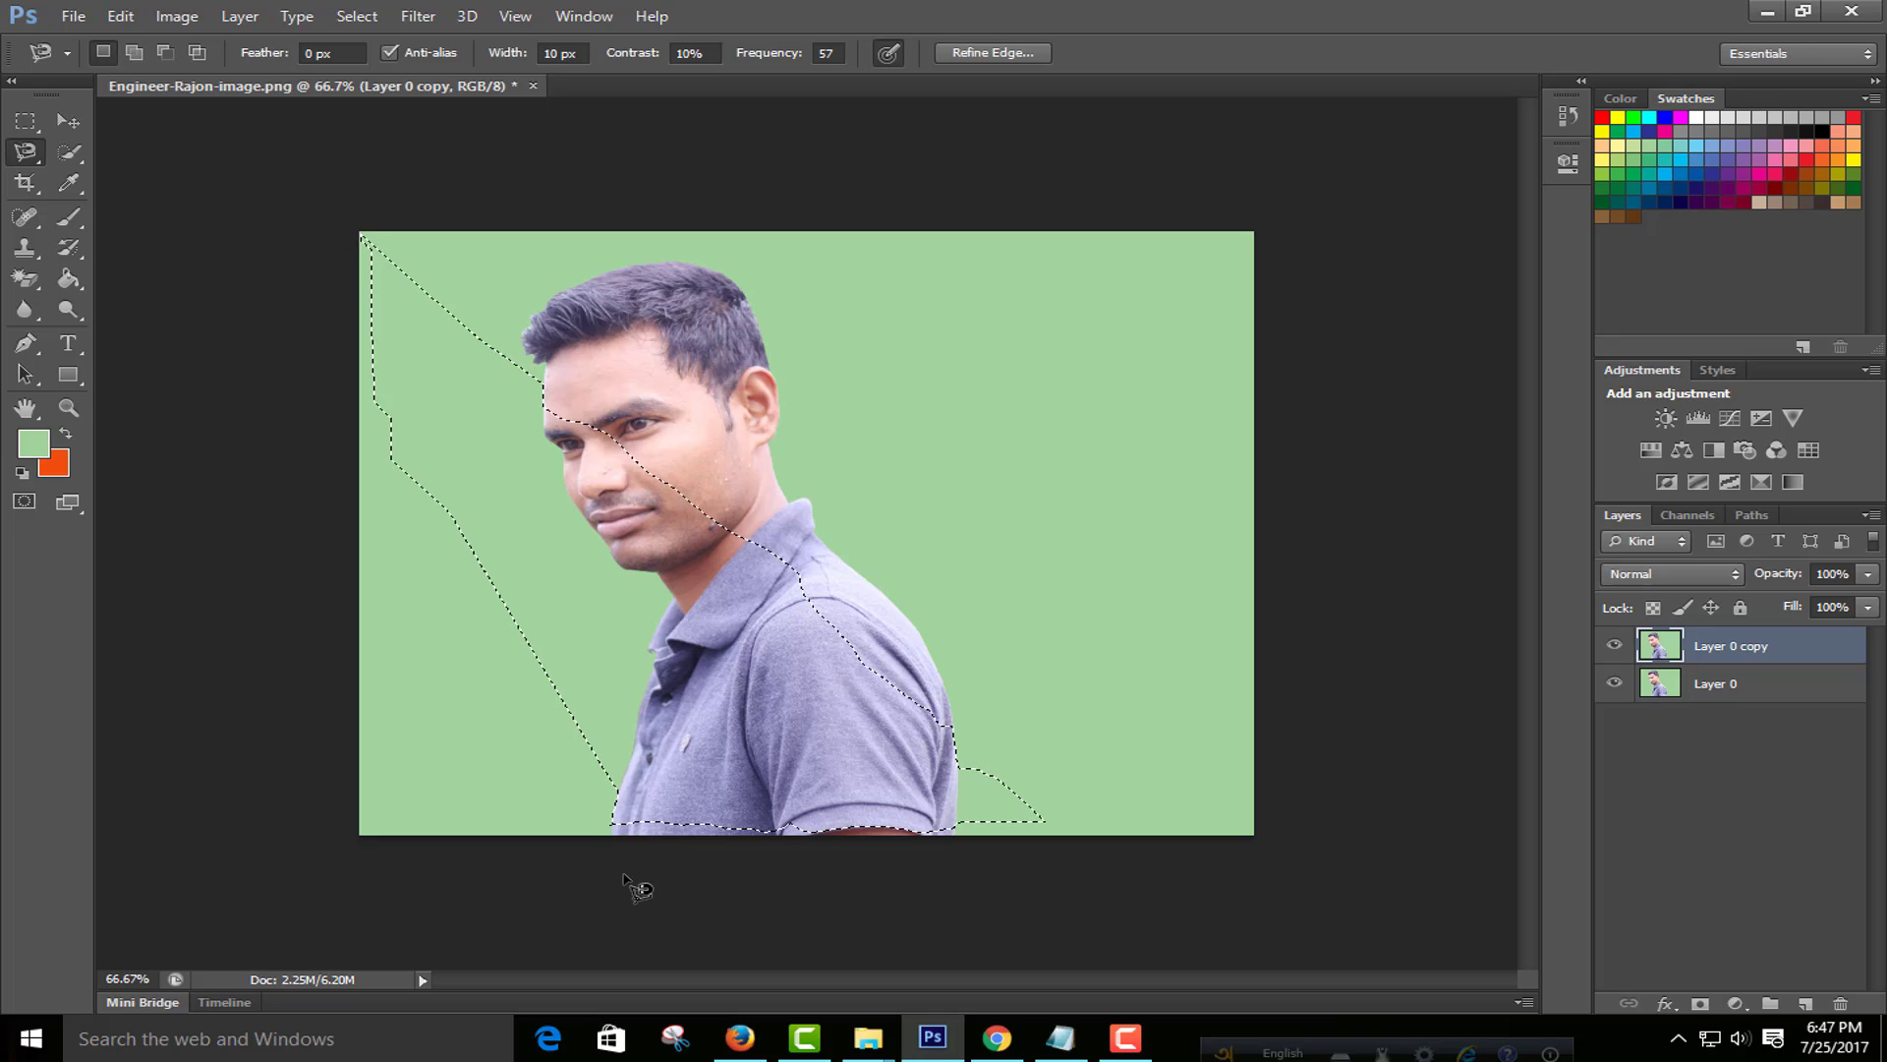
pyautogui.hotkey('ctrl', 'd')
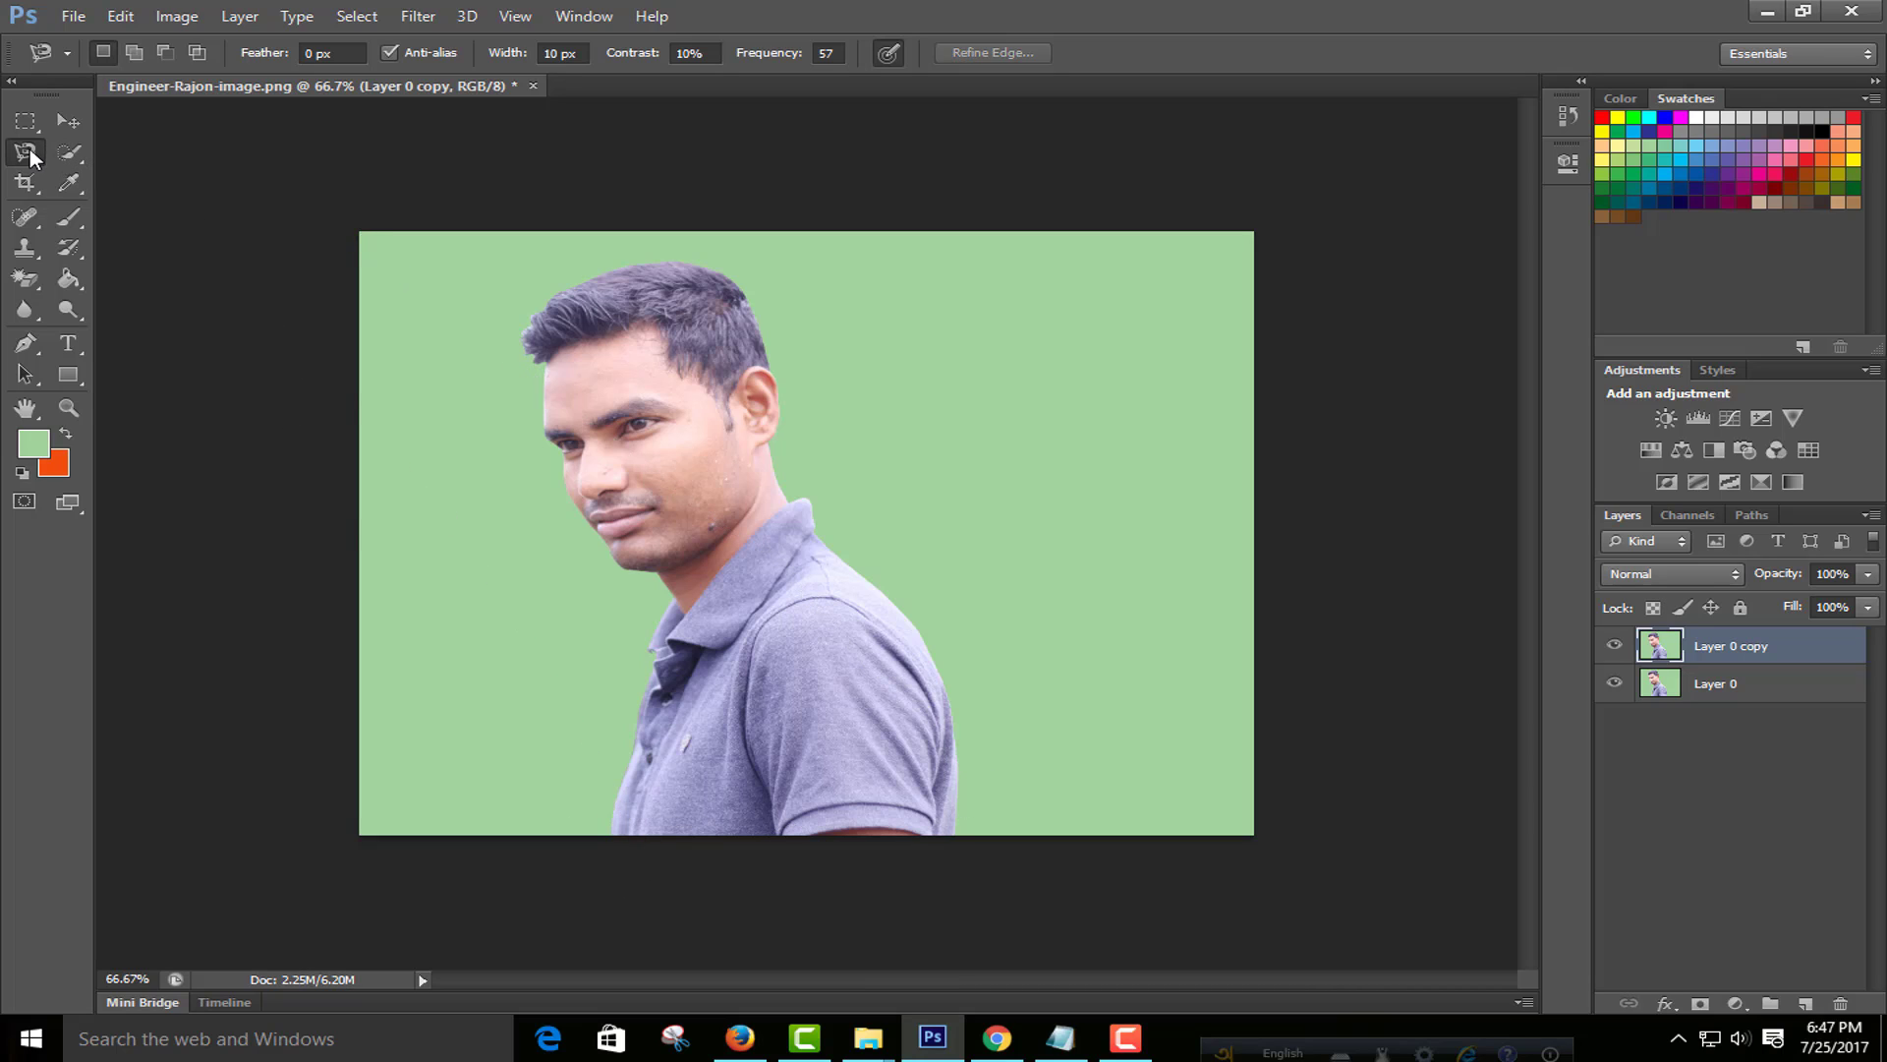
pyautogui.rightClick(30, 150)
# Step: Circle the man's face with the Elliptical Marquee and move it to the top-right corner
pyautogui.click(30, 123)
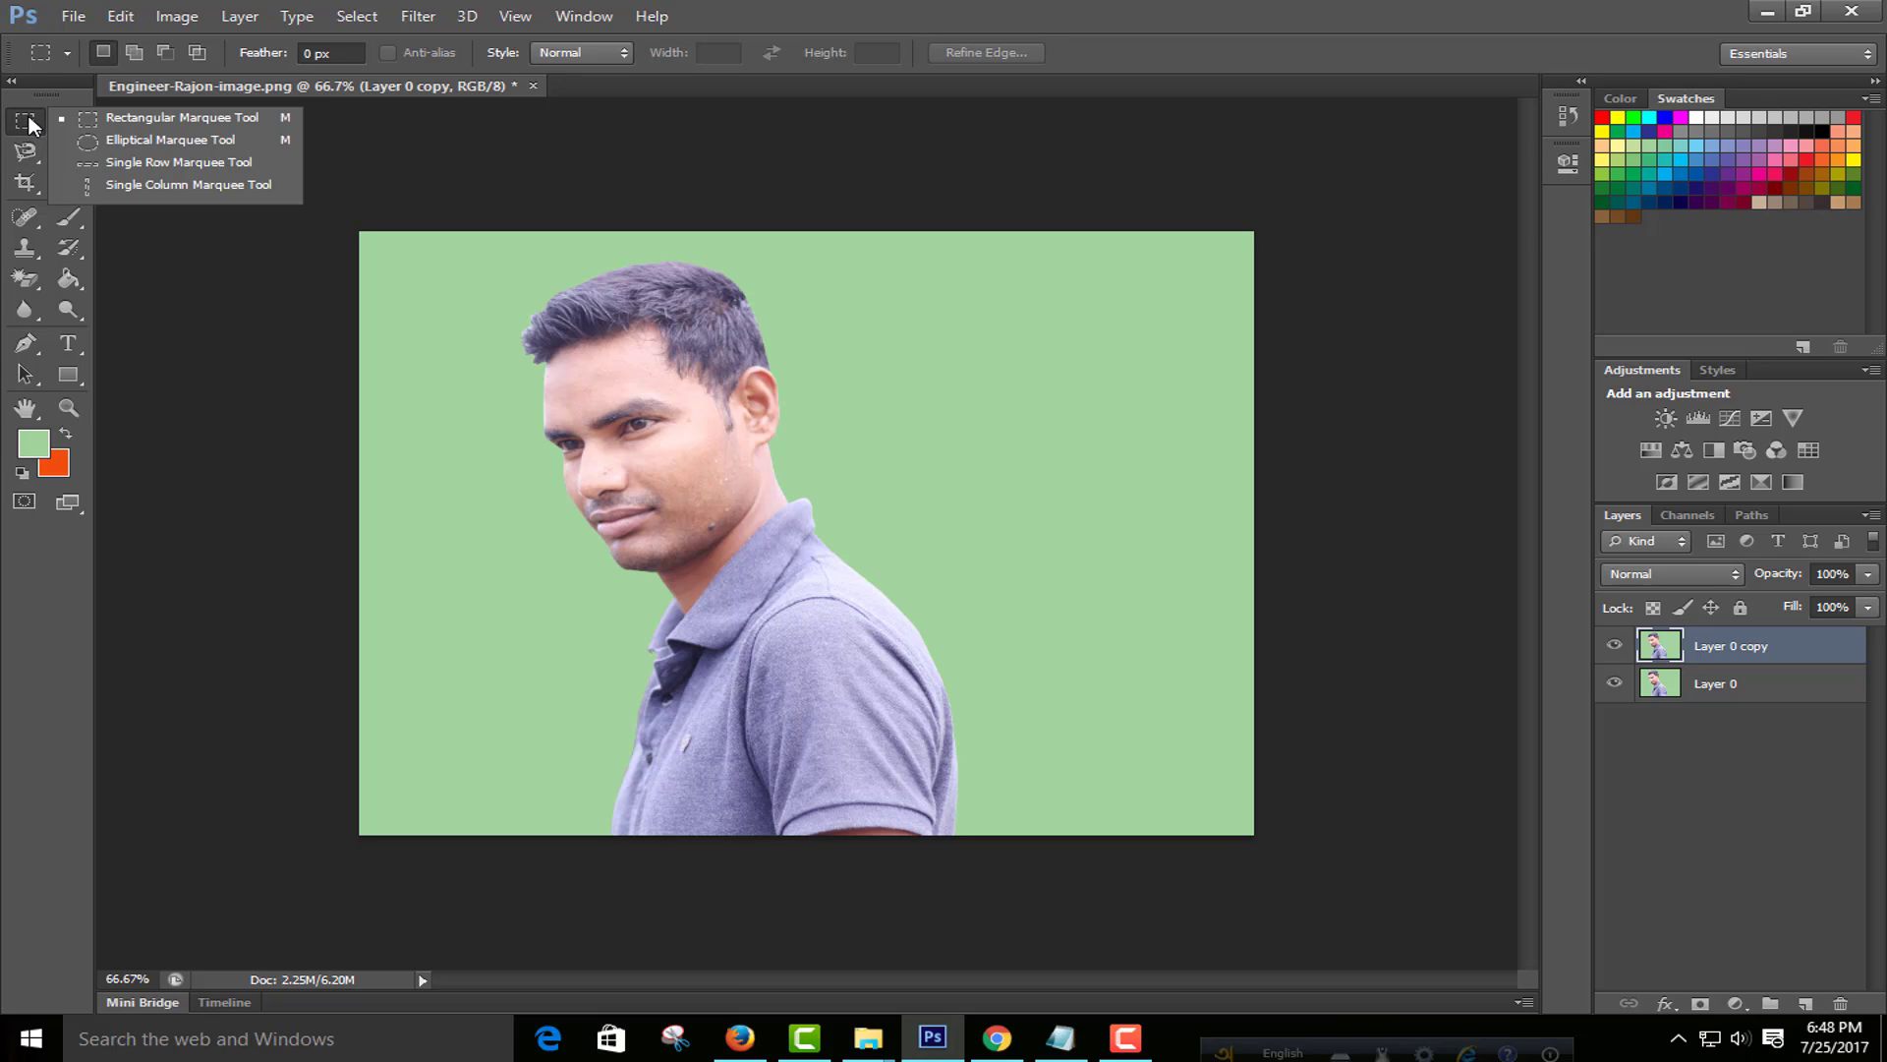
pyautogui.click(157, 139)
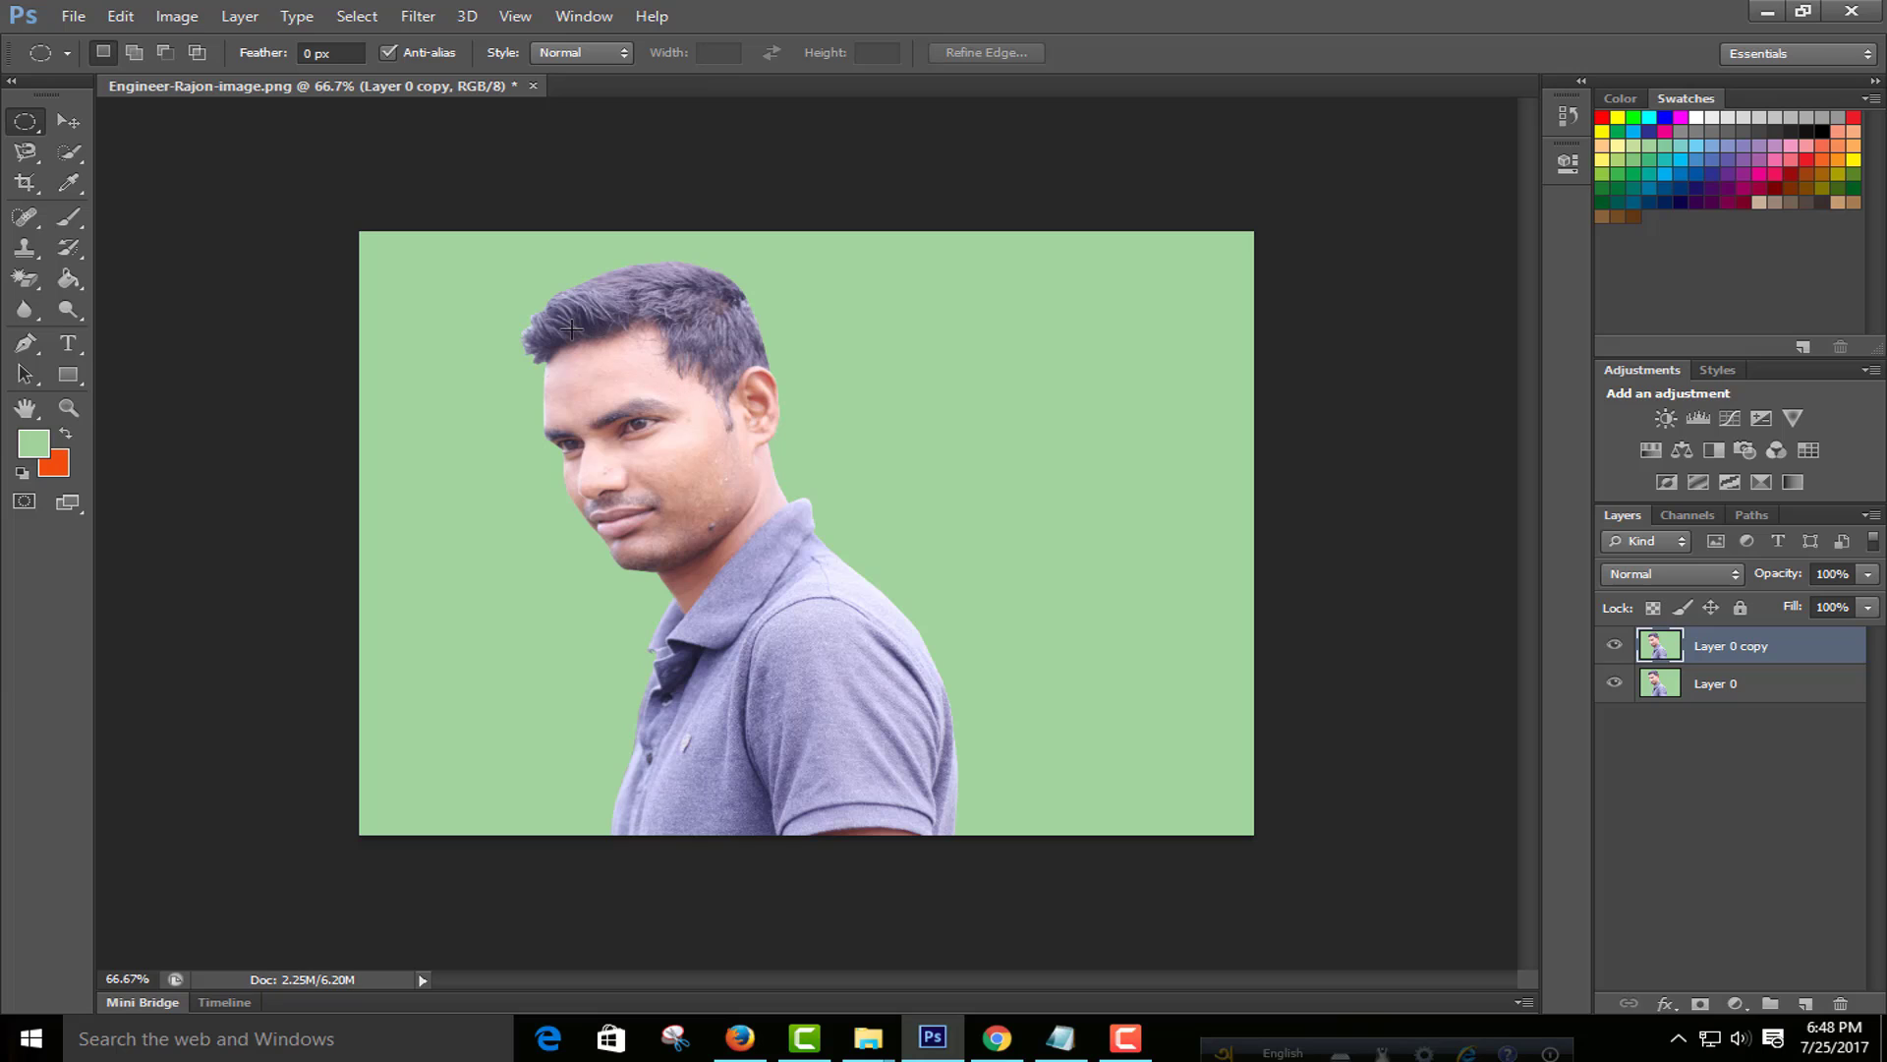
pyautogui.moveTo(519, 309); pyautogui.dragTo(790, 578)
pyautogui.click(68, 121)
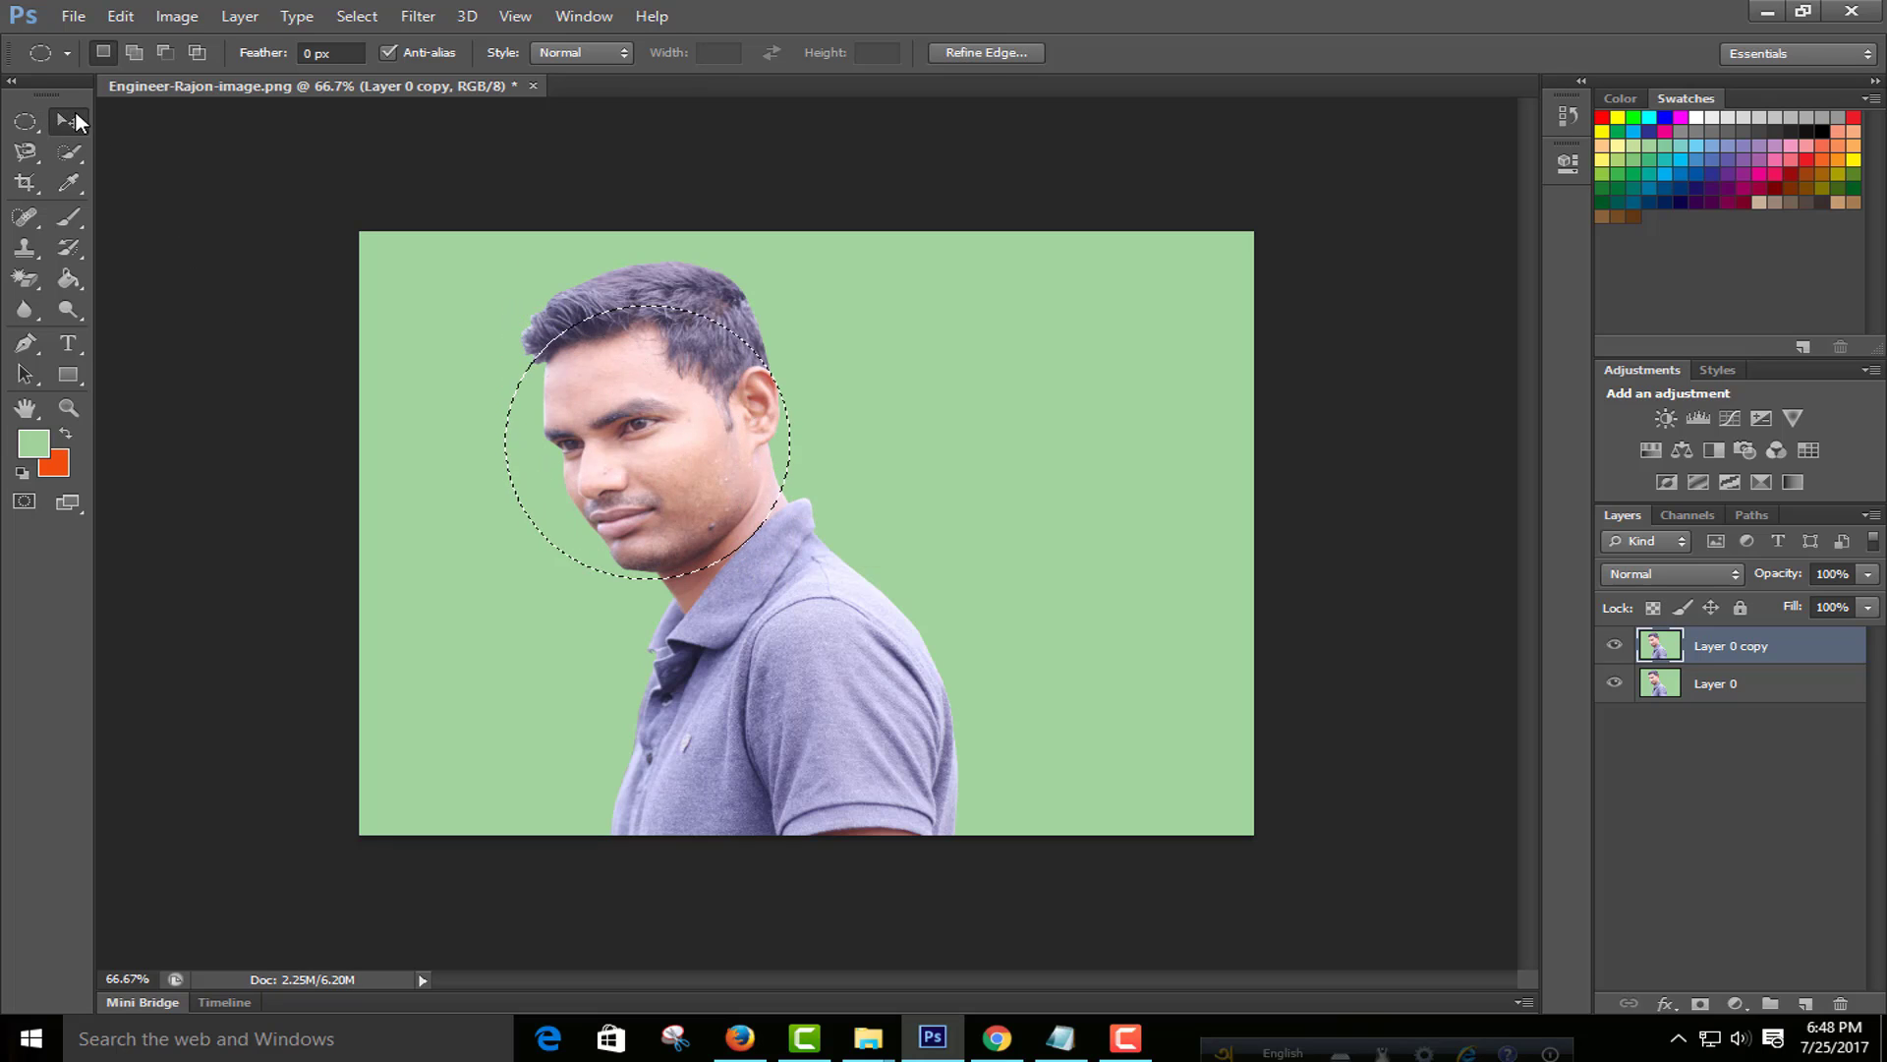
pyautogui.moveTo(730, 450); pyautogui.dragTo(1124, 421)
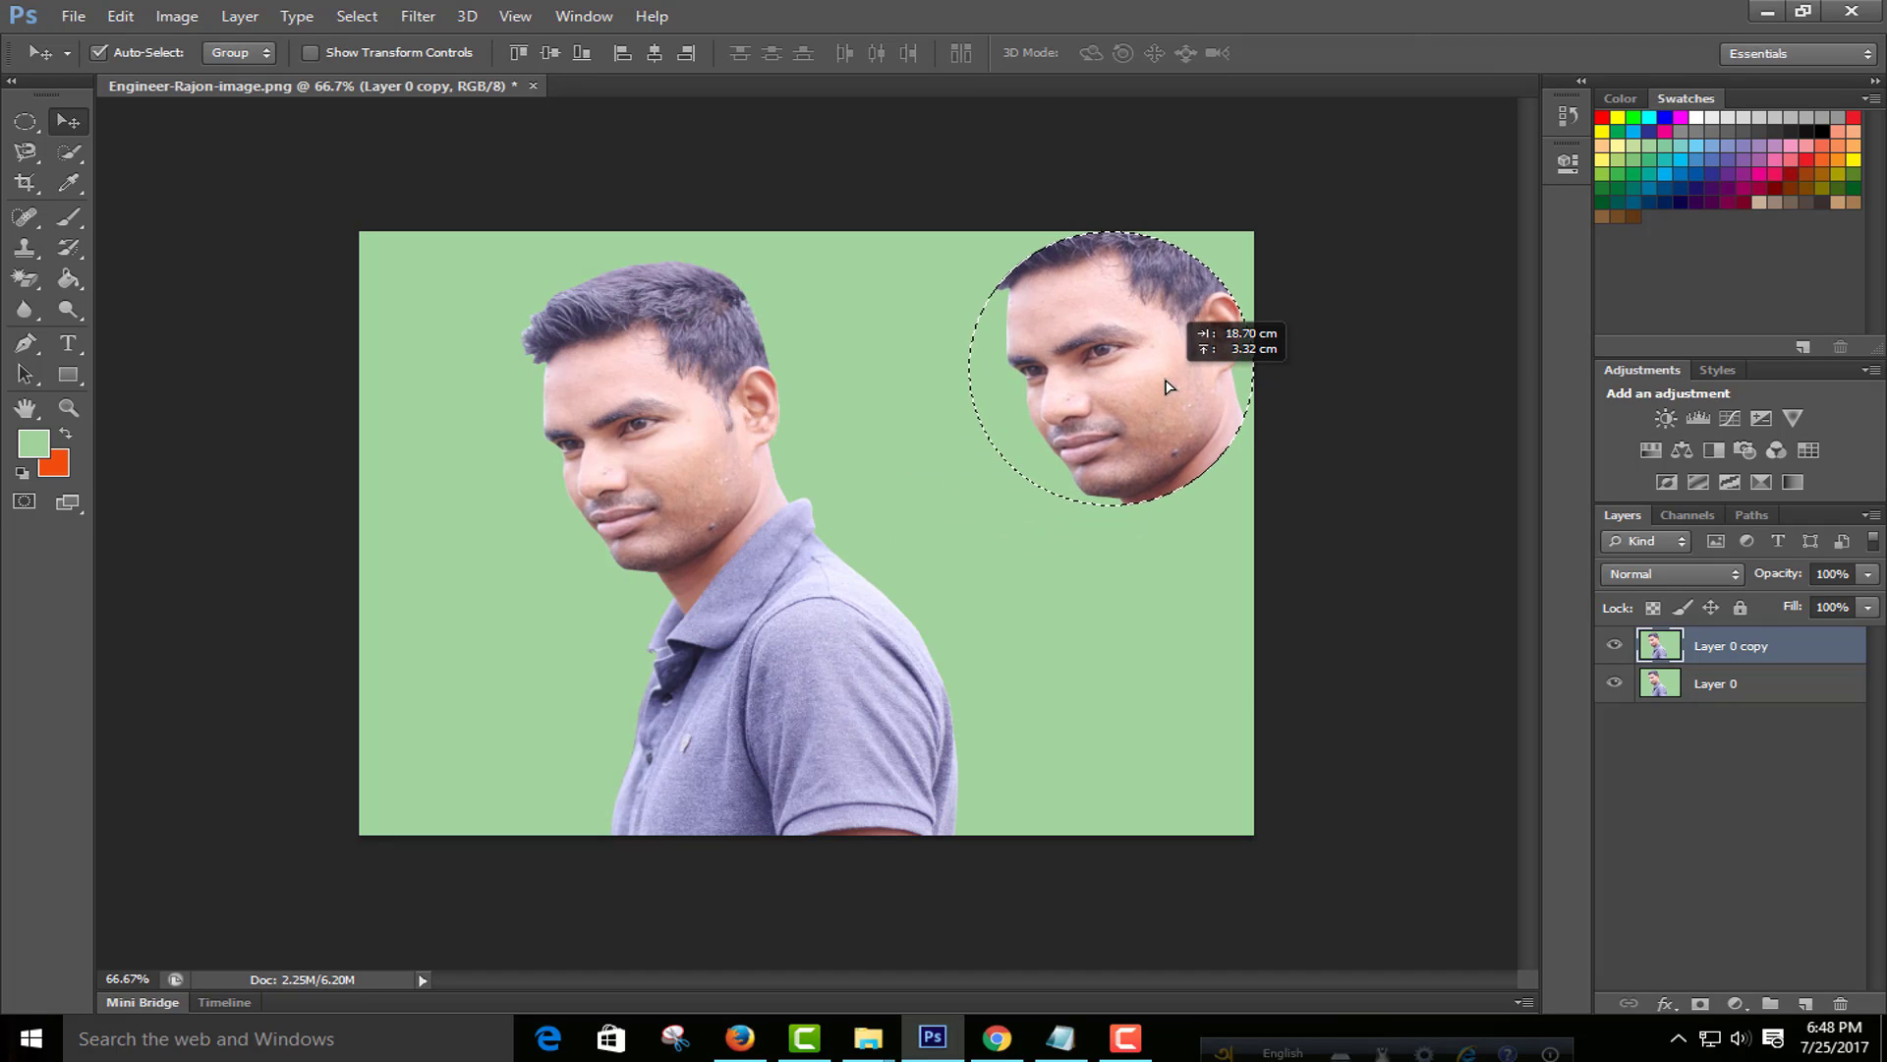
pyautogui.moveTo(1123, 421); pyautogui.dragTo(1173, 372)
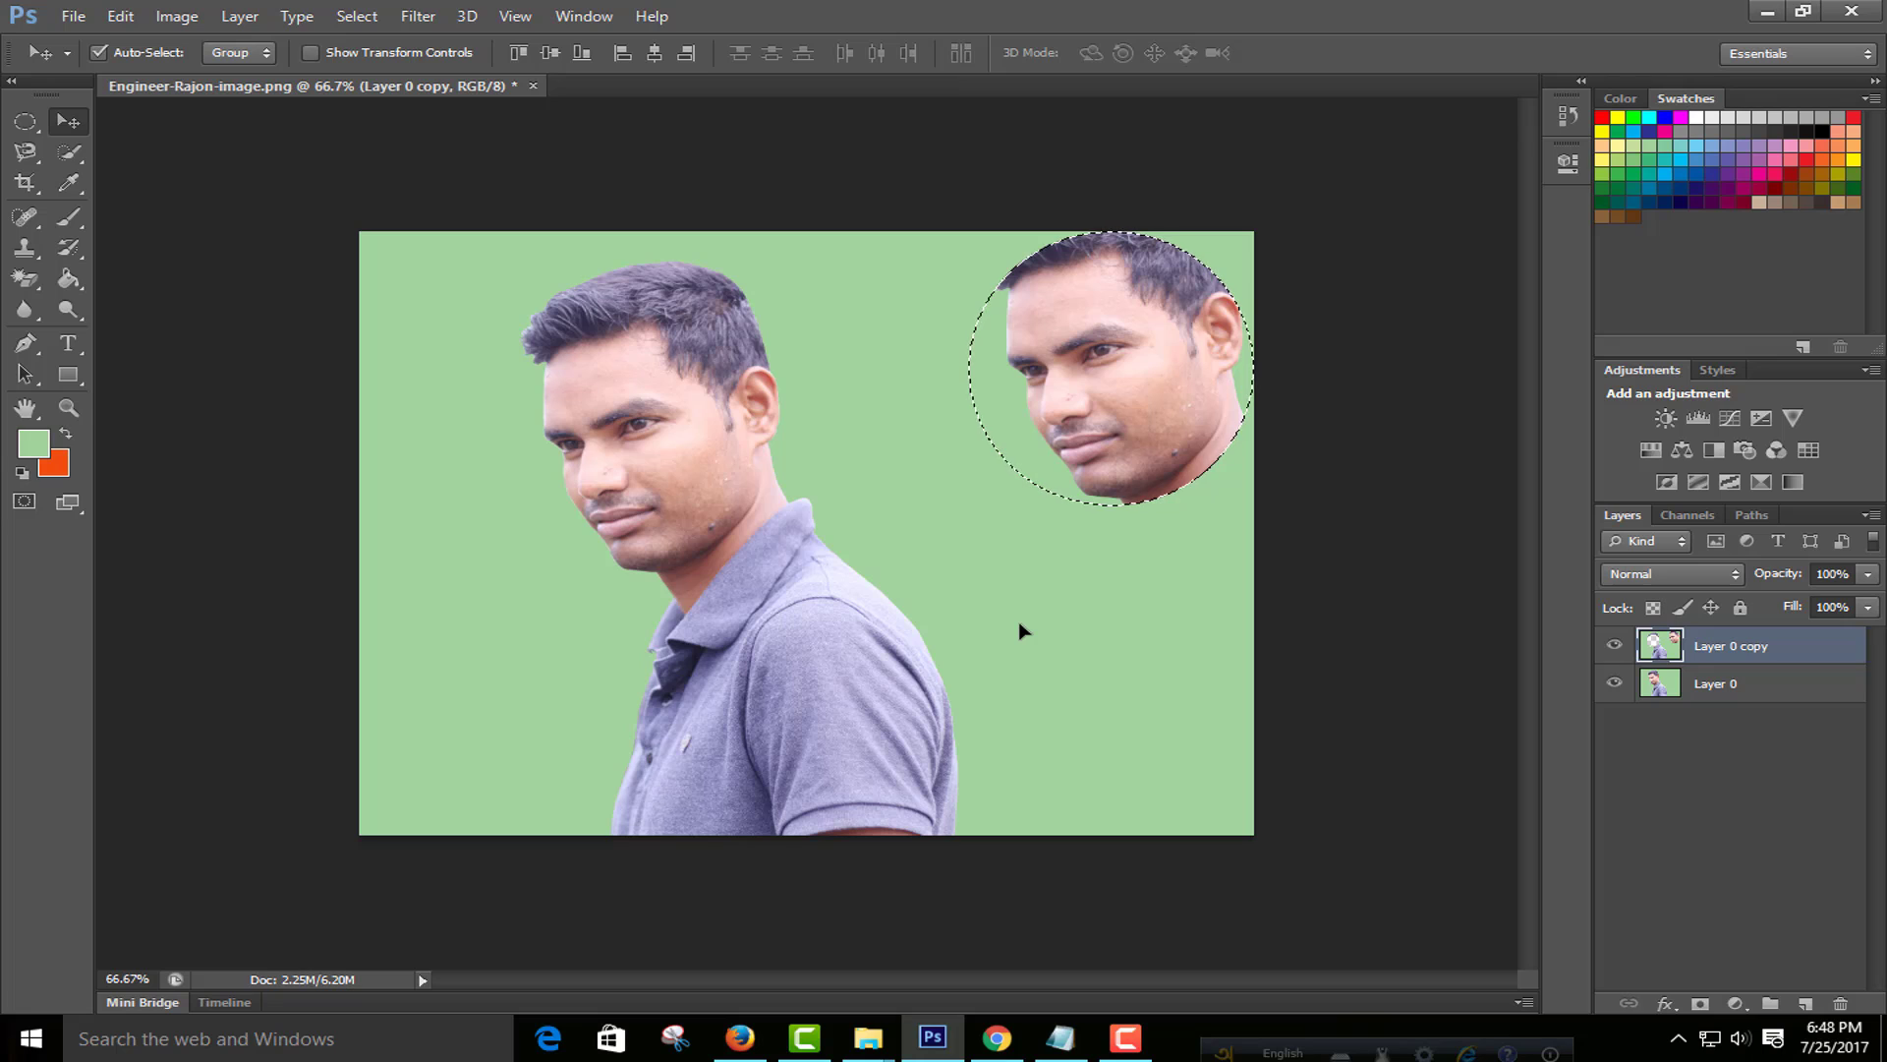
pyautogui.hotkey('ctrl', 'd')
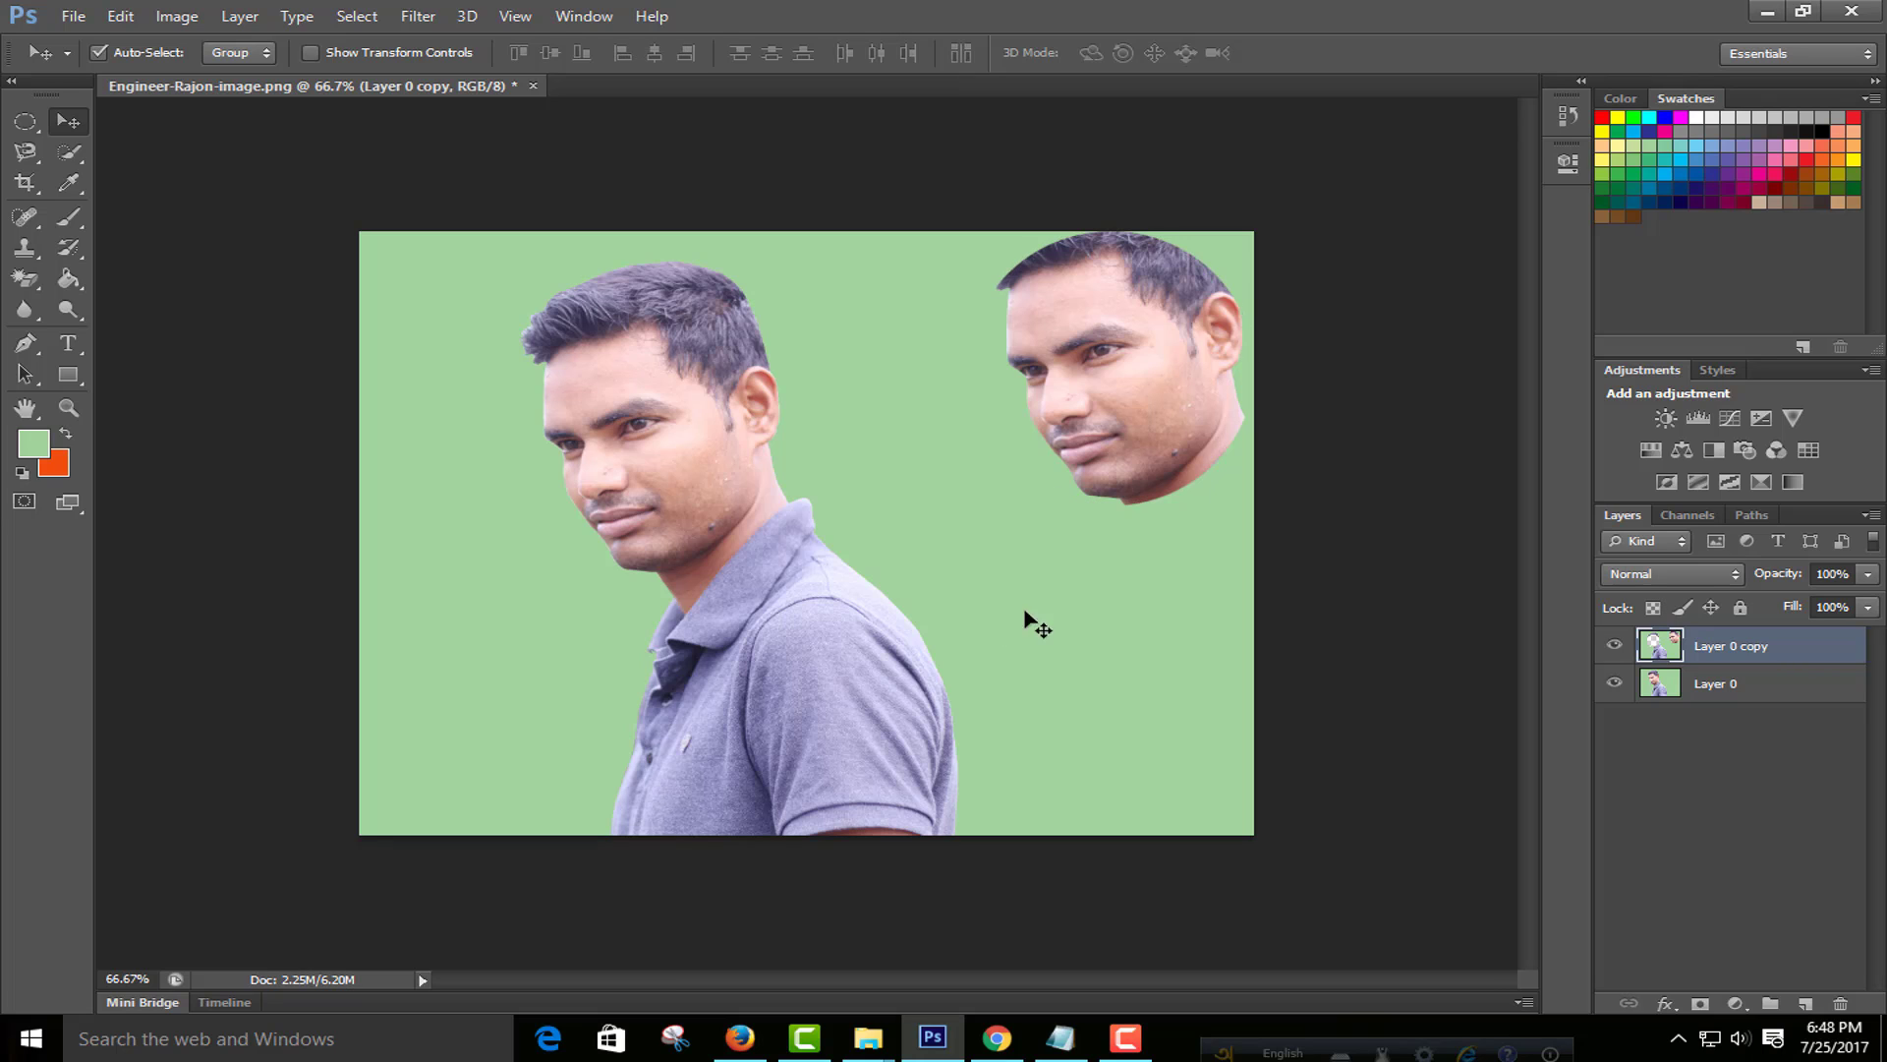
# Step: Reposition the face cutout, then delete the Layer 0 copy layer
pyautogui.click(1116, 420)
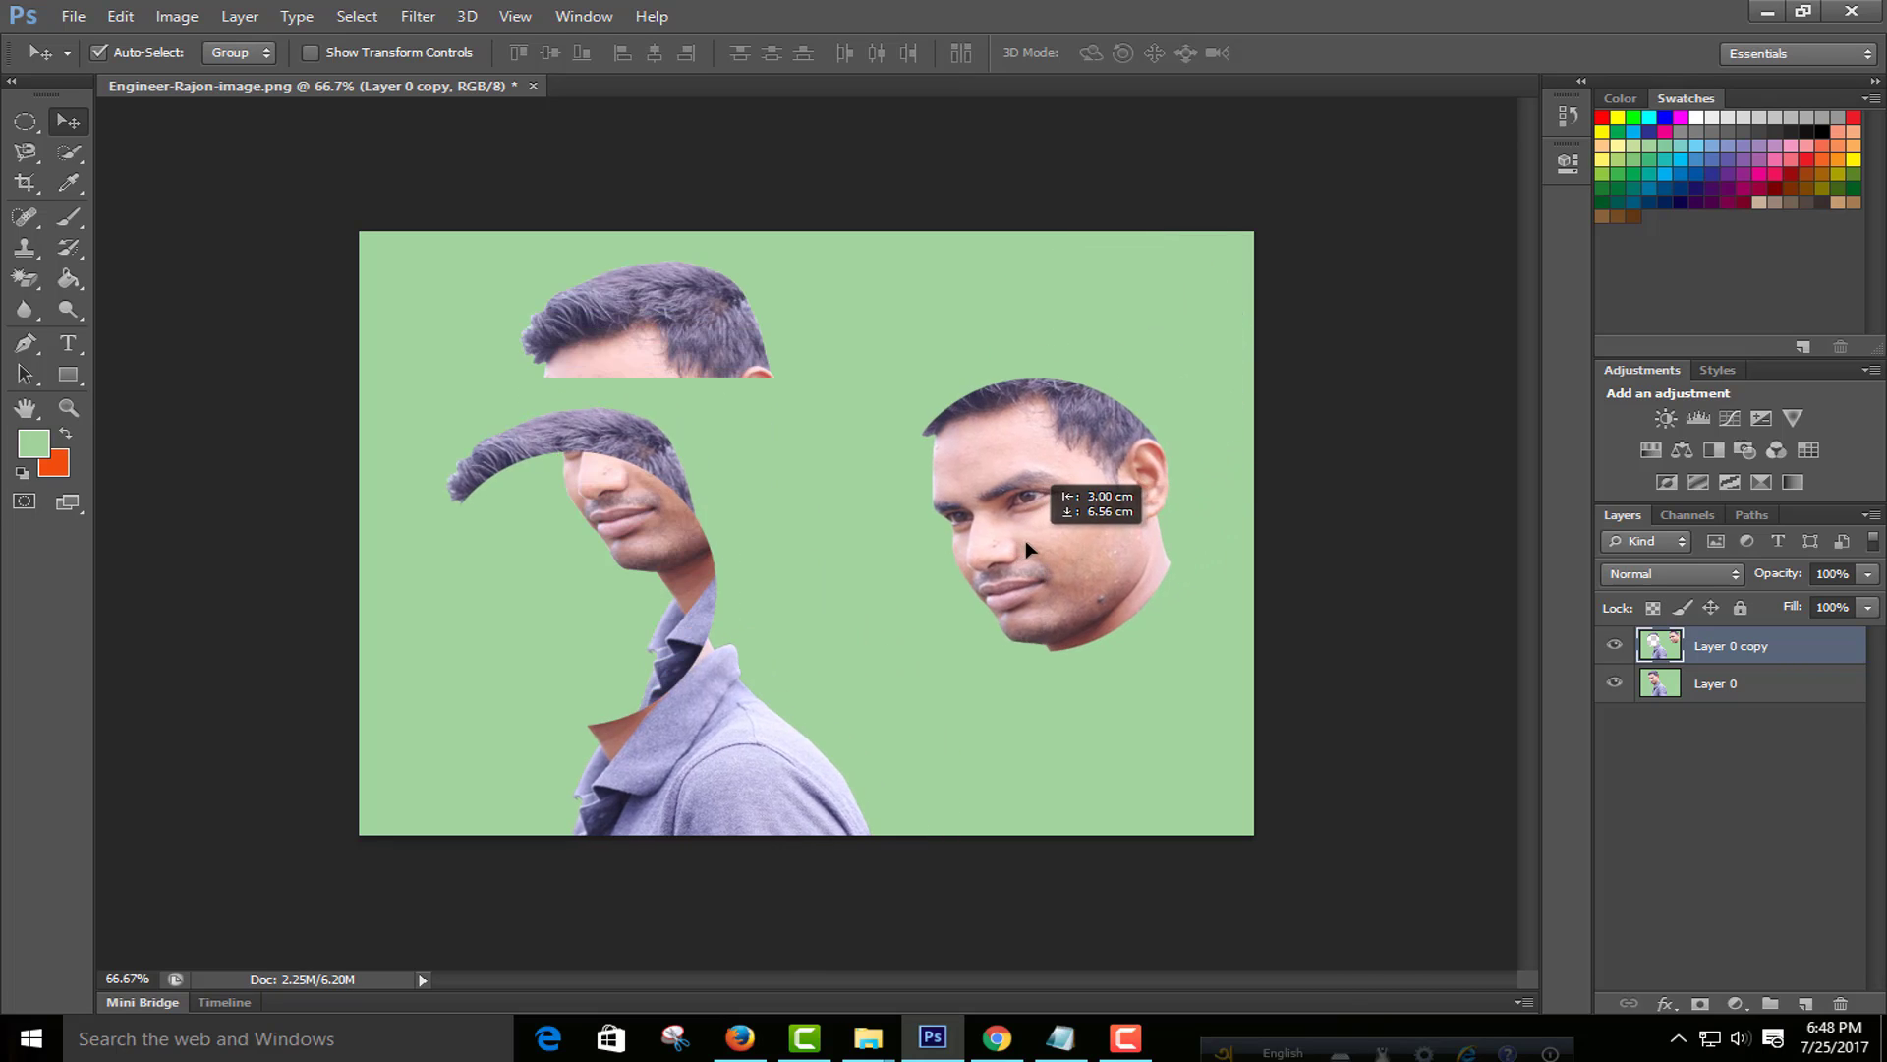
pyautogui.moveTo(1115, 425)
pyautogui.mouseDown()
pyautogui.moveTo(1125, 275)
pyautogui.moveTo(1304, 454)
pyautogui.moveTo(1169, 397)
pyautogui.mouseUp()
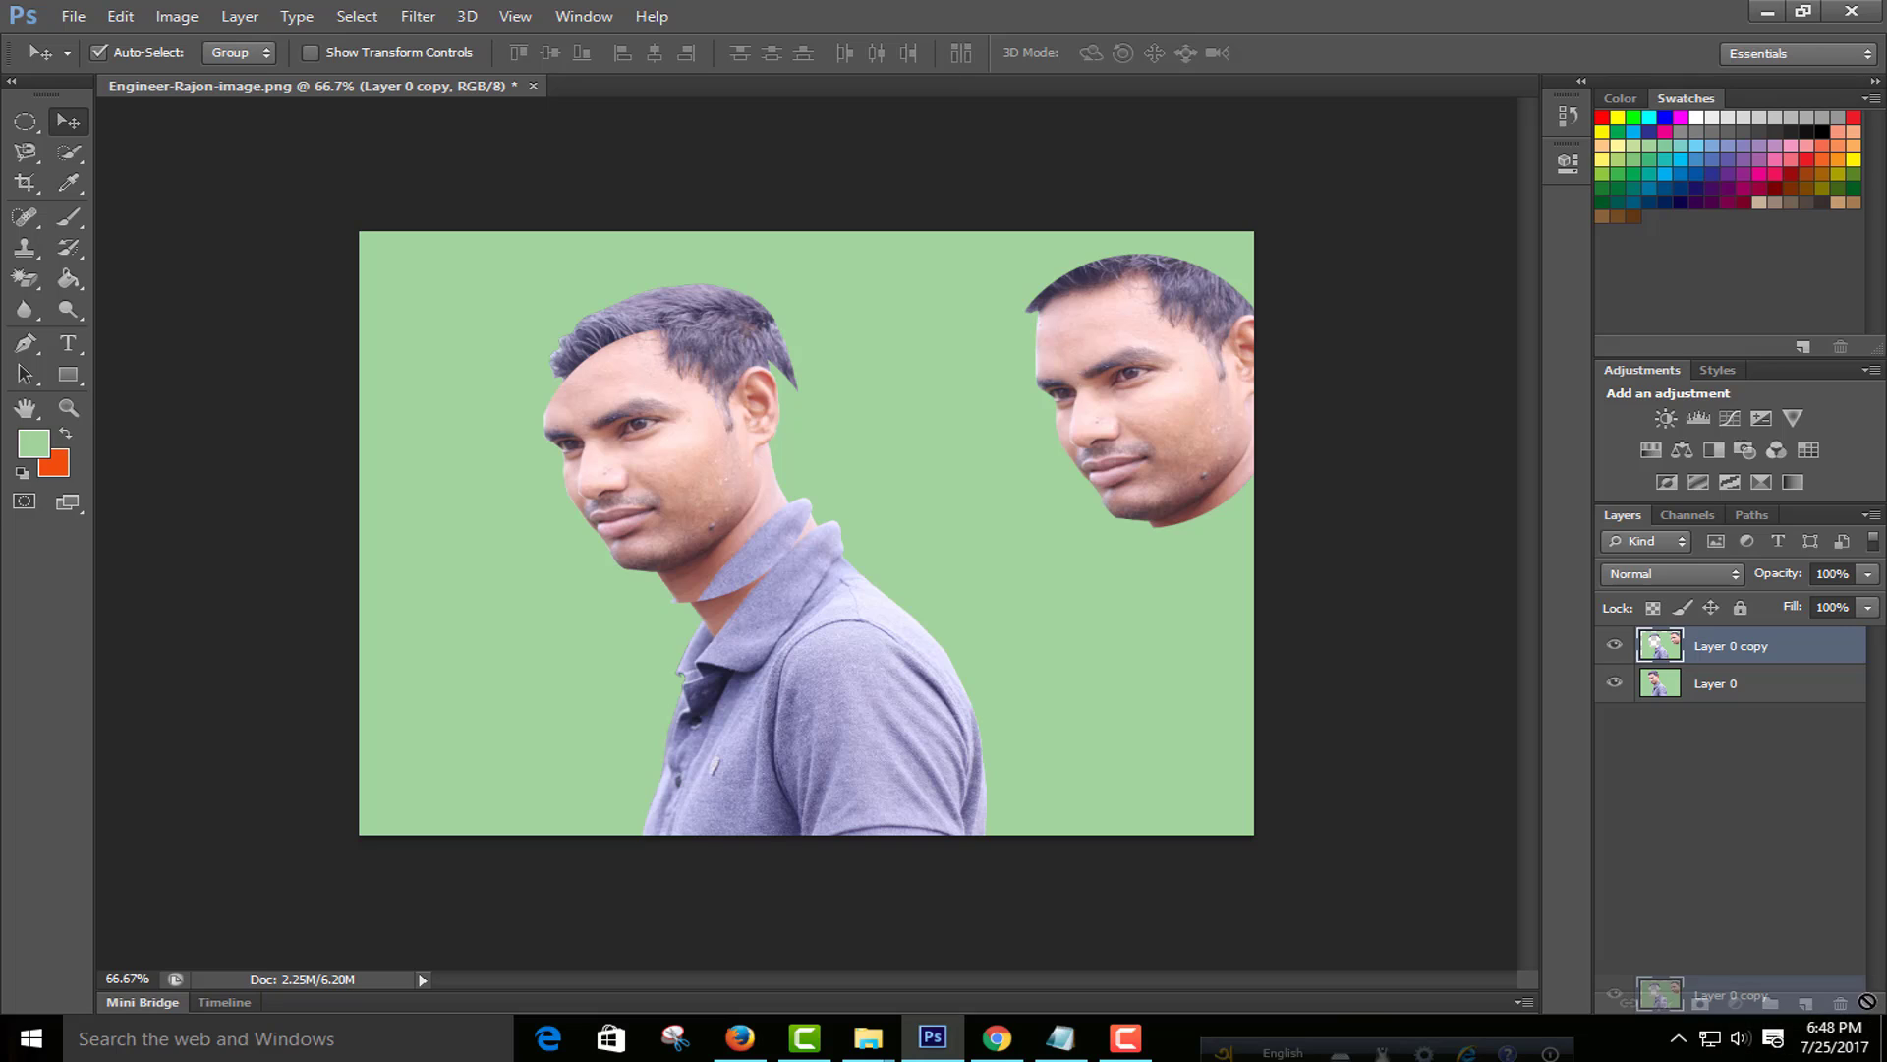
pyautogui.moveTo(1758, 645); pyautogui.dragTo(1840, 1002)
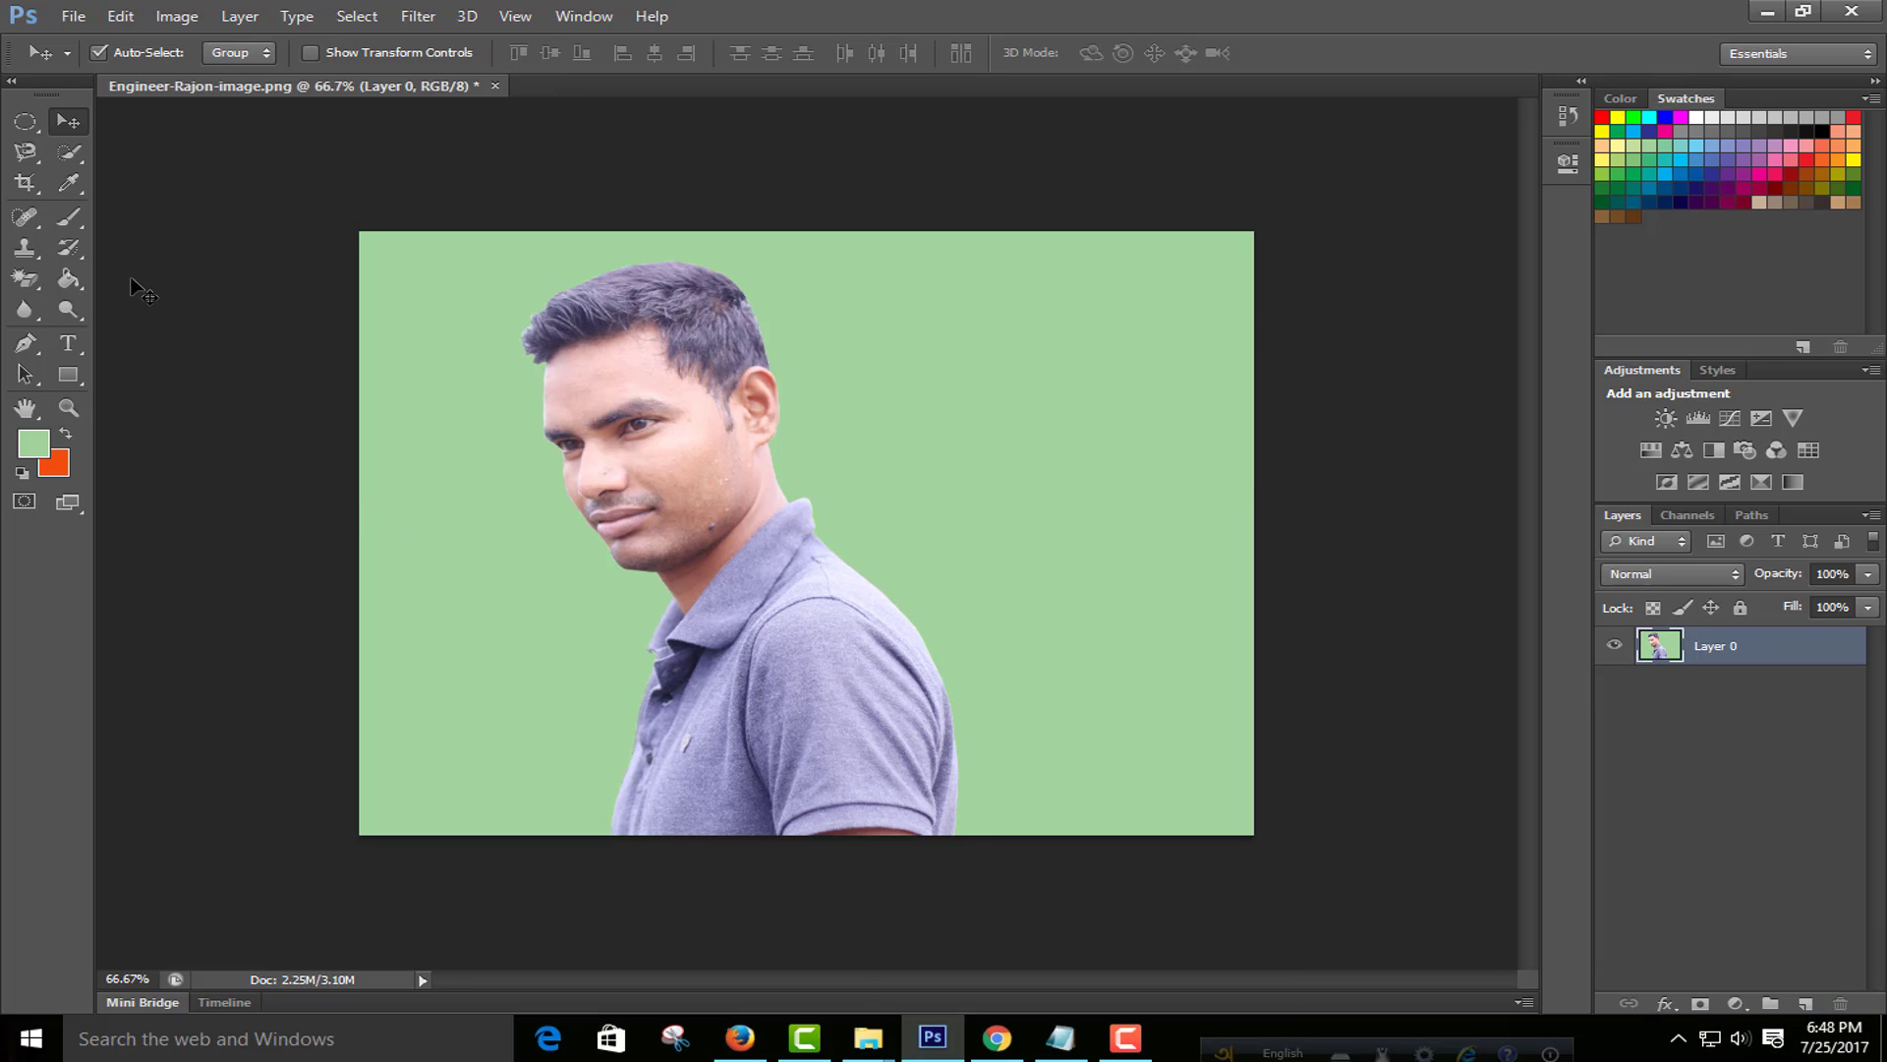
# Step: Erase the light green background with the Magic Eraser, then bring up Firefox's 'woman' image results
pyautogui.click(26, 125)
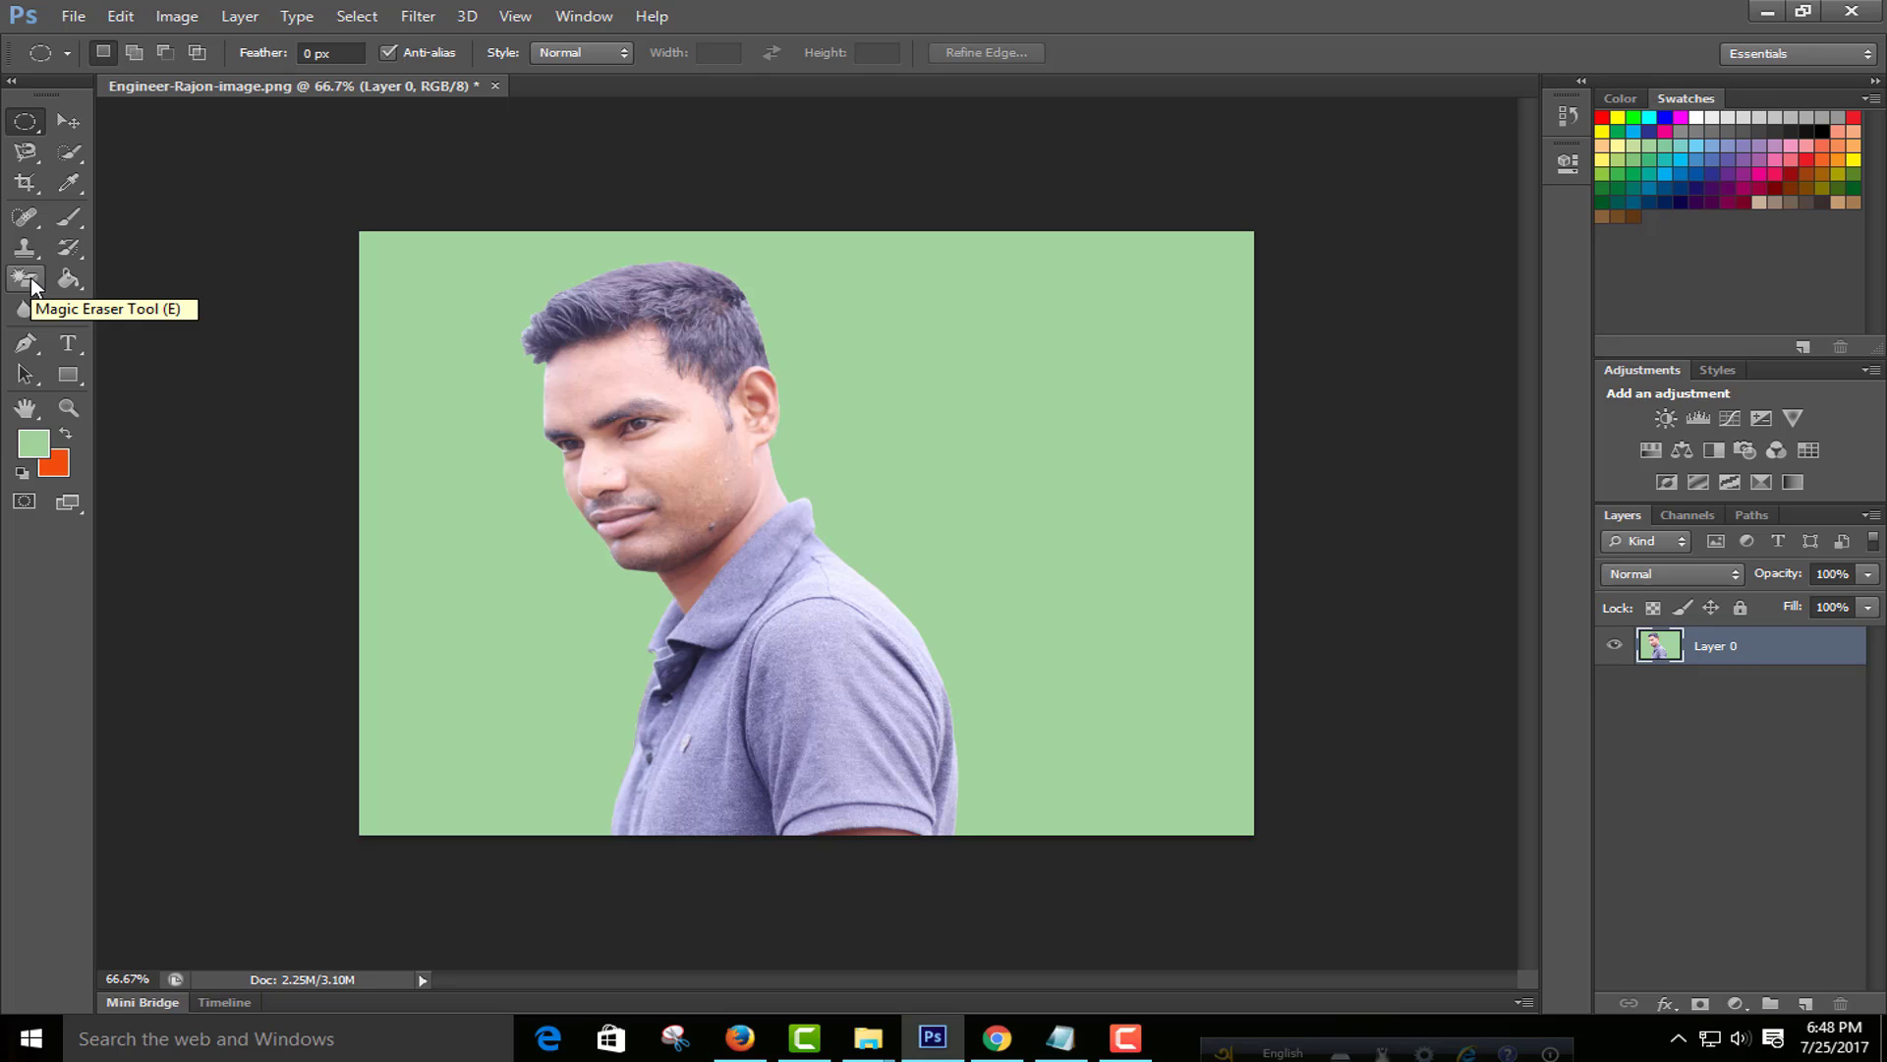
pyautogui.click(32, 280)
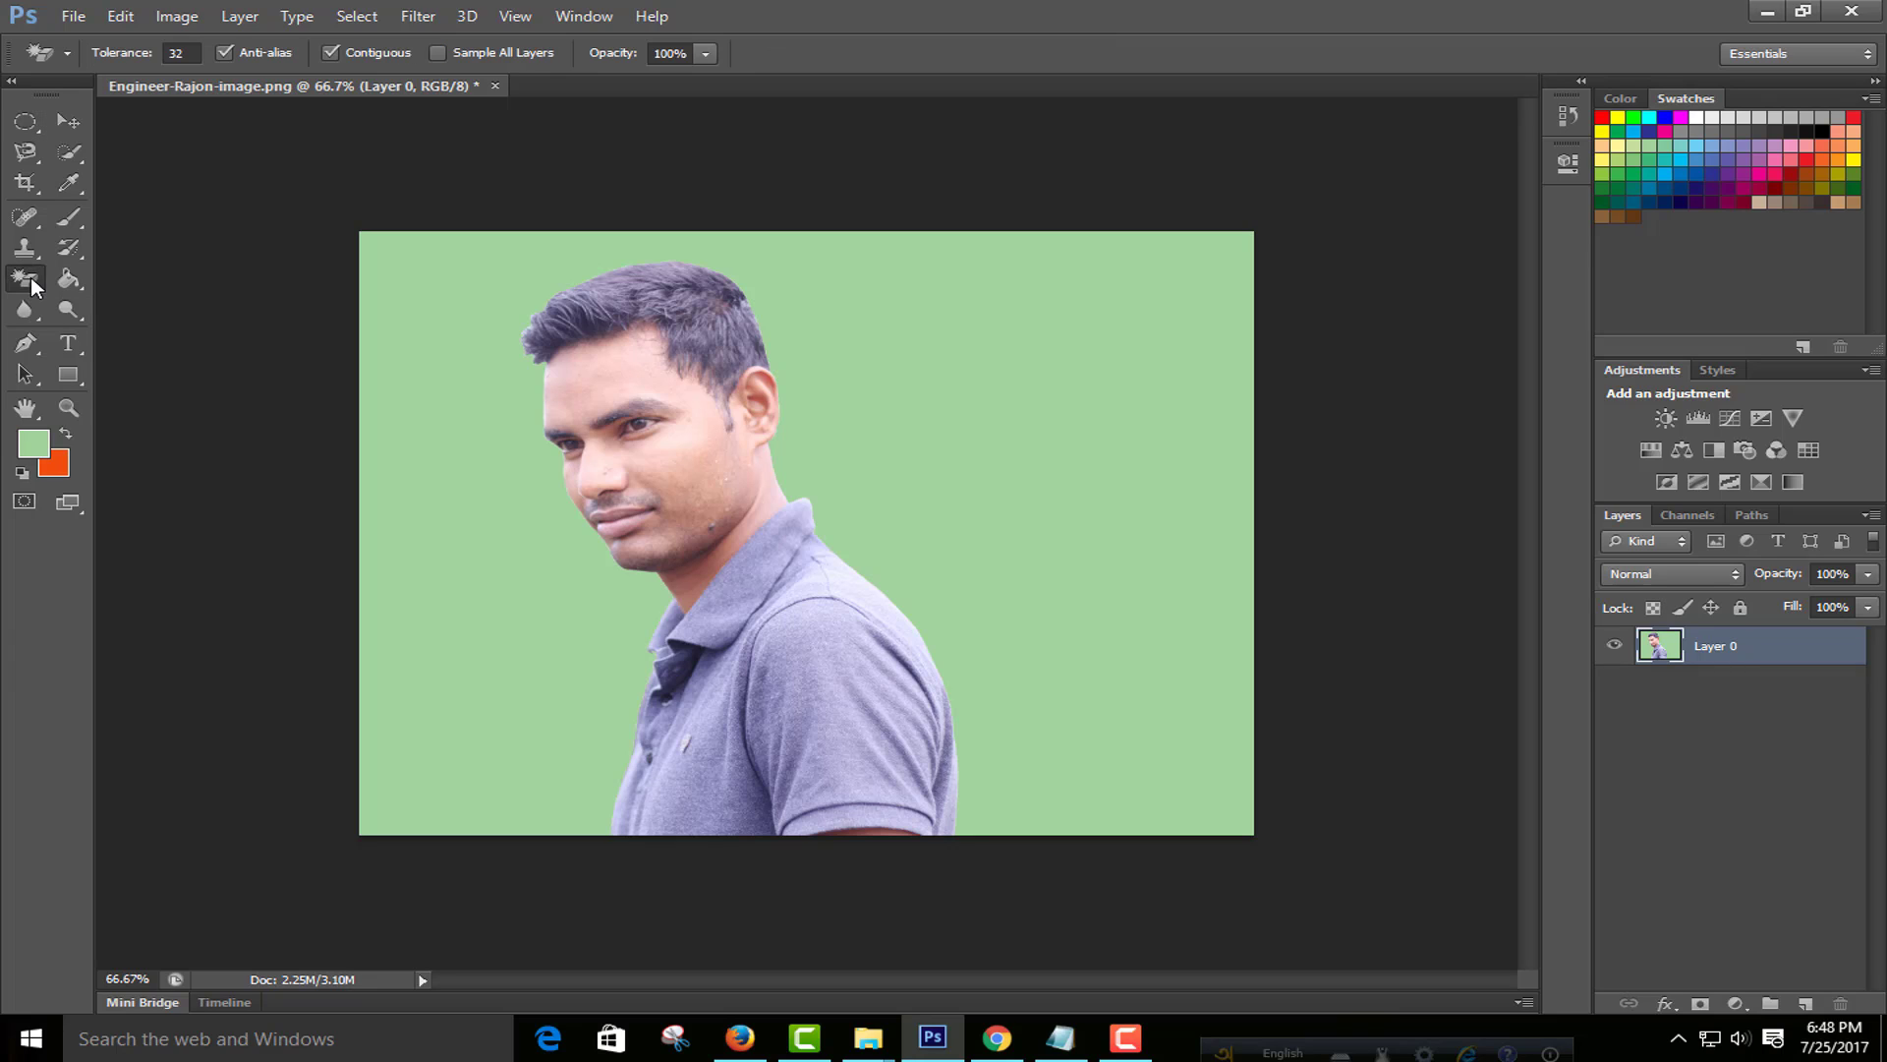
pyautogui.rightClick(32, 279)
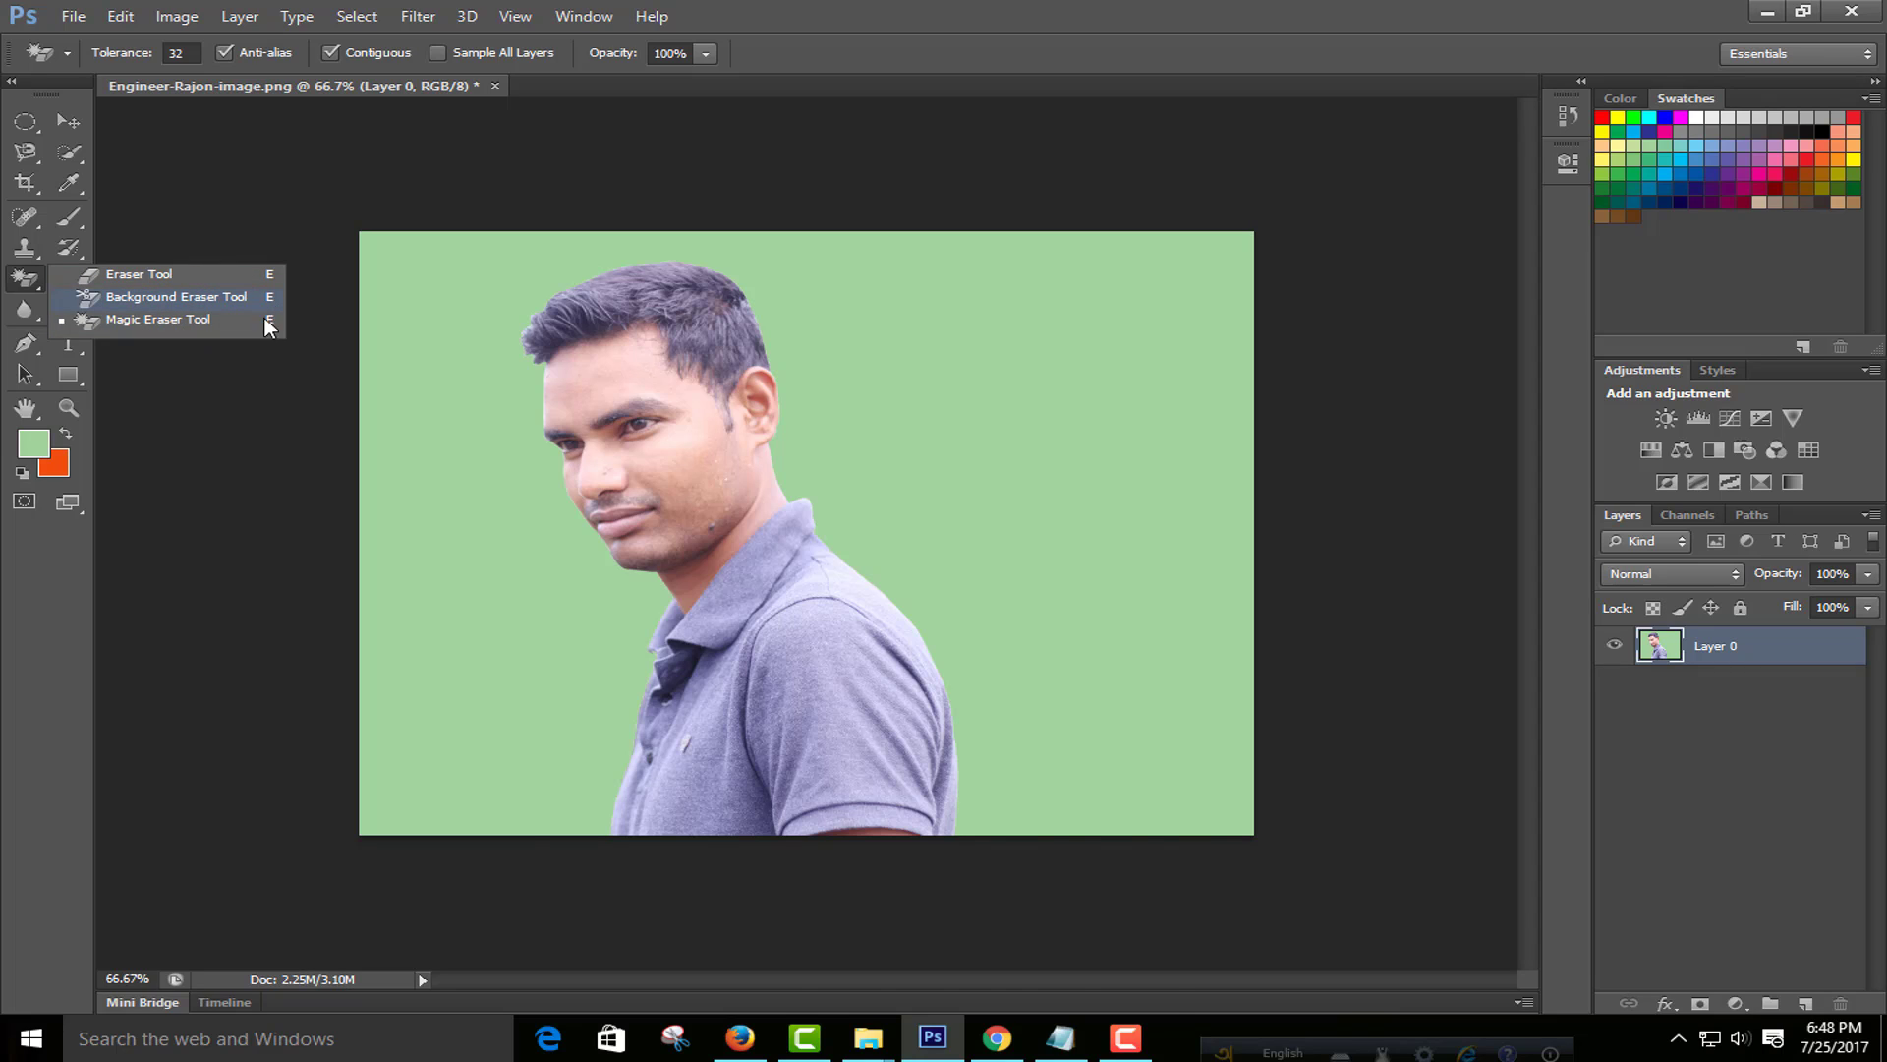
pyautogui.click(155, 321)
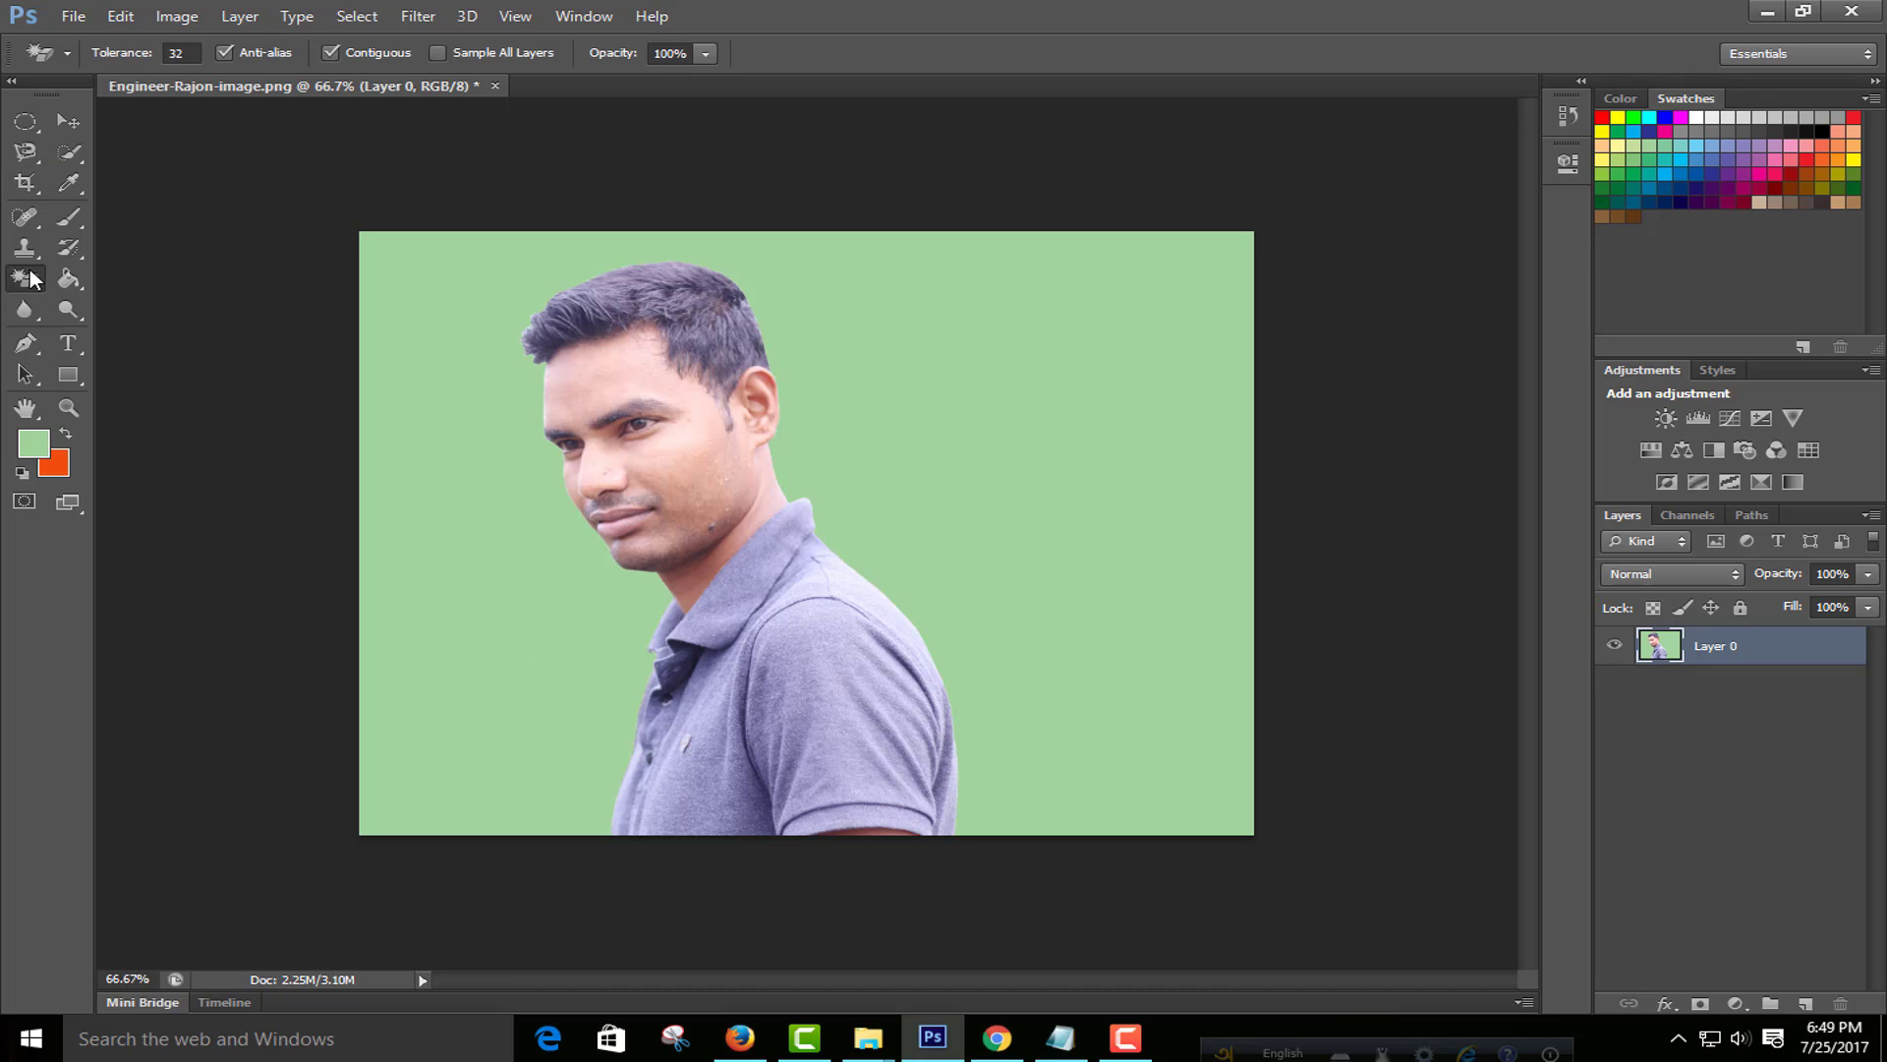
pyautogui.rightClick(32, 273)
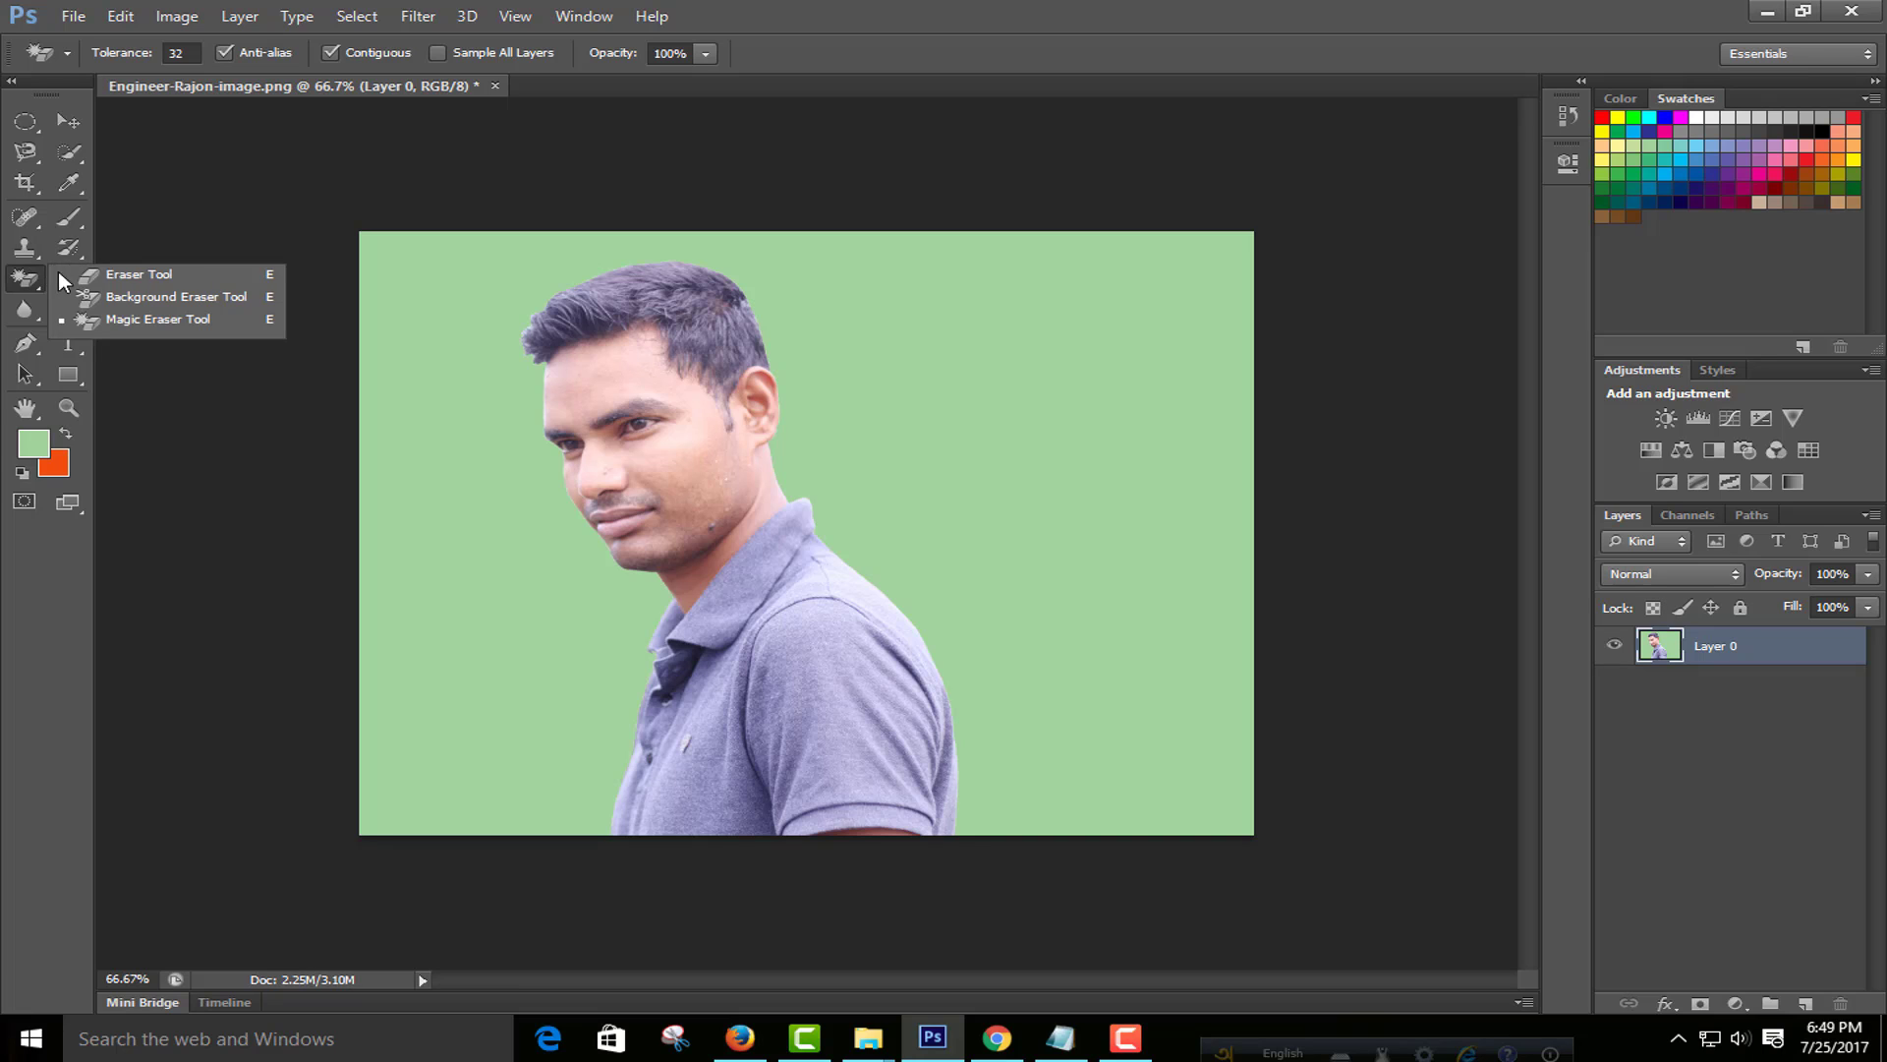
pyautogui.click(185, 320)
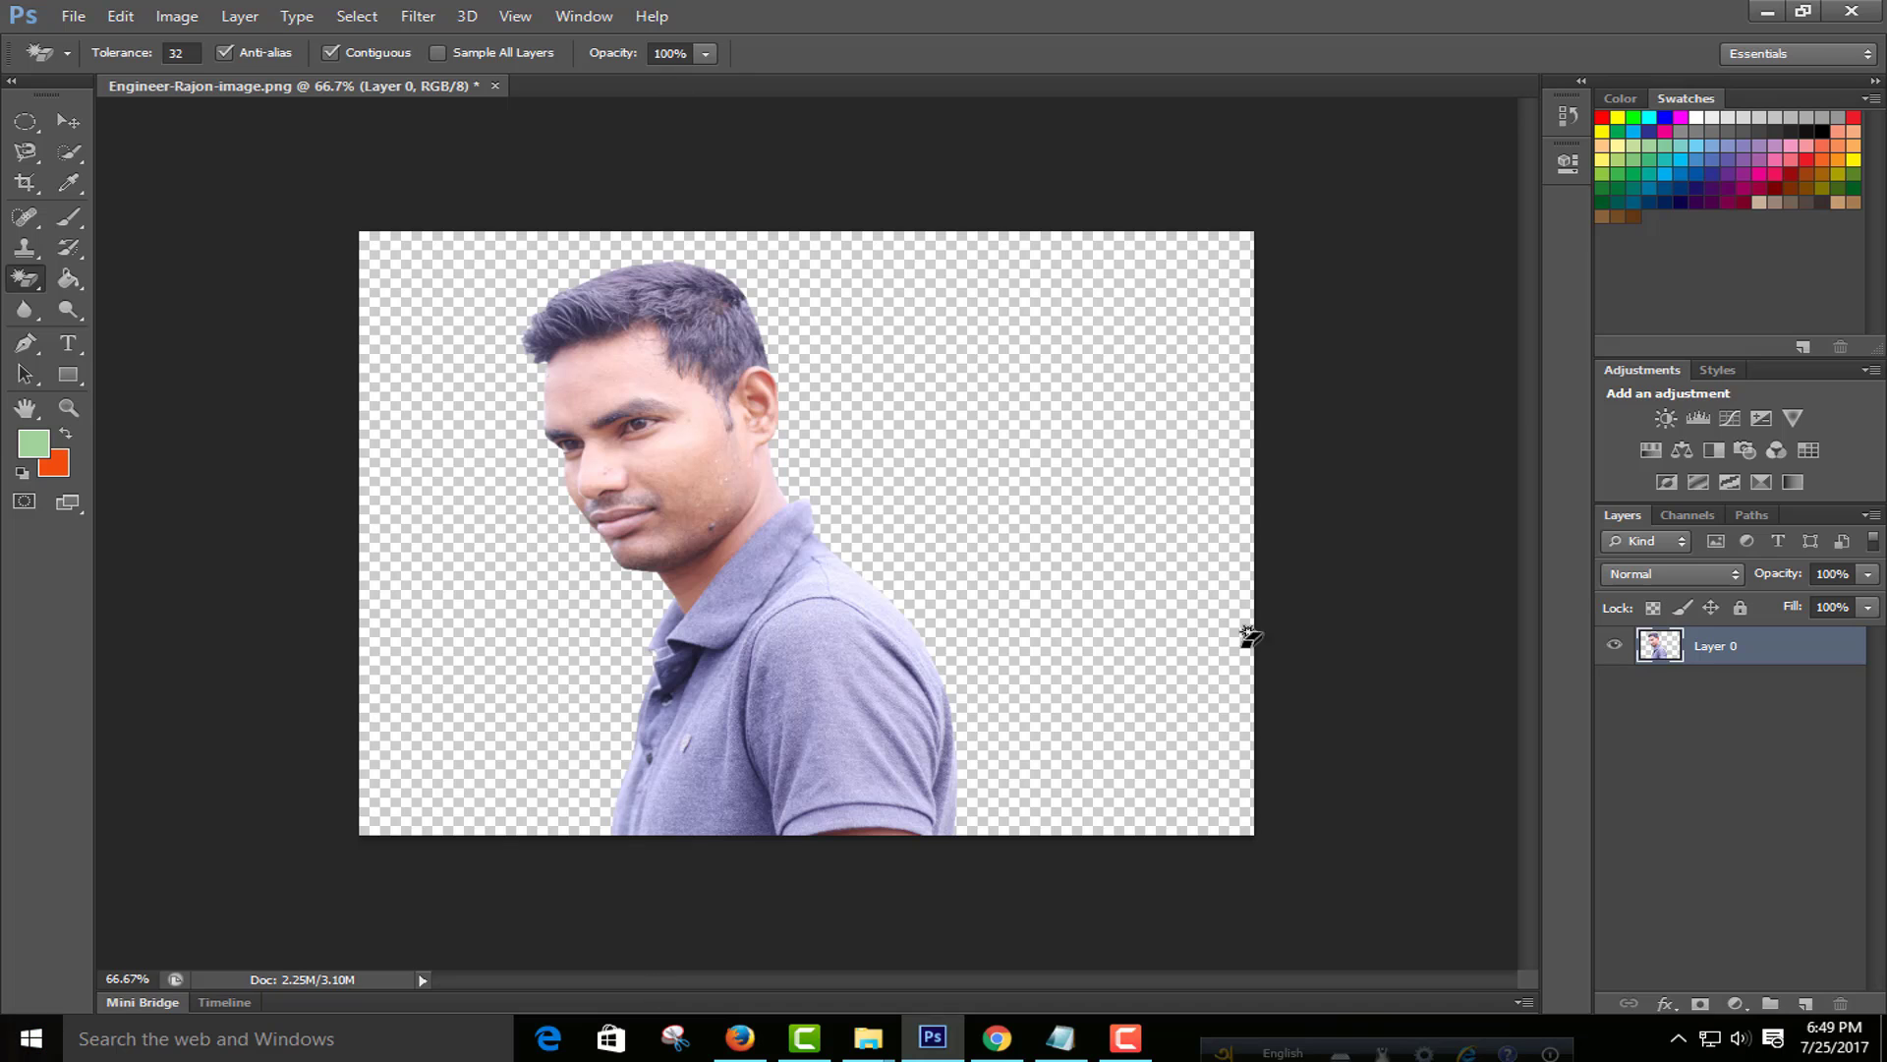
pyautogui.click(757, 1049)
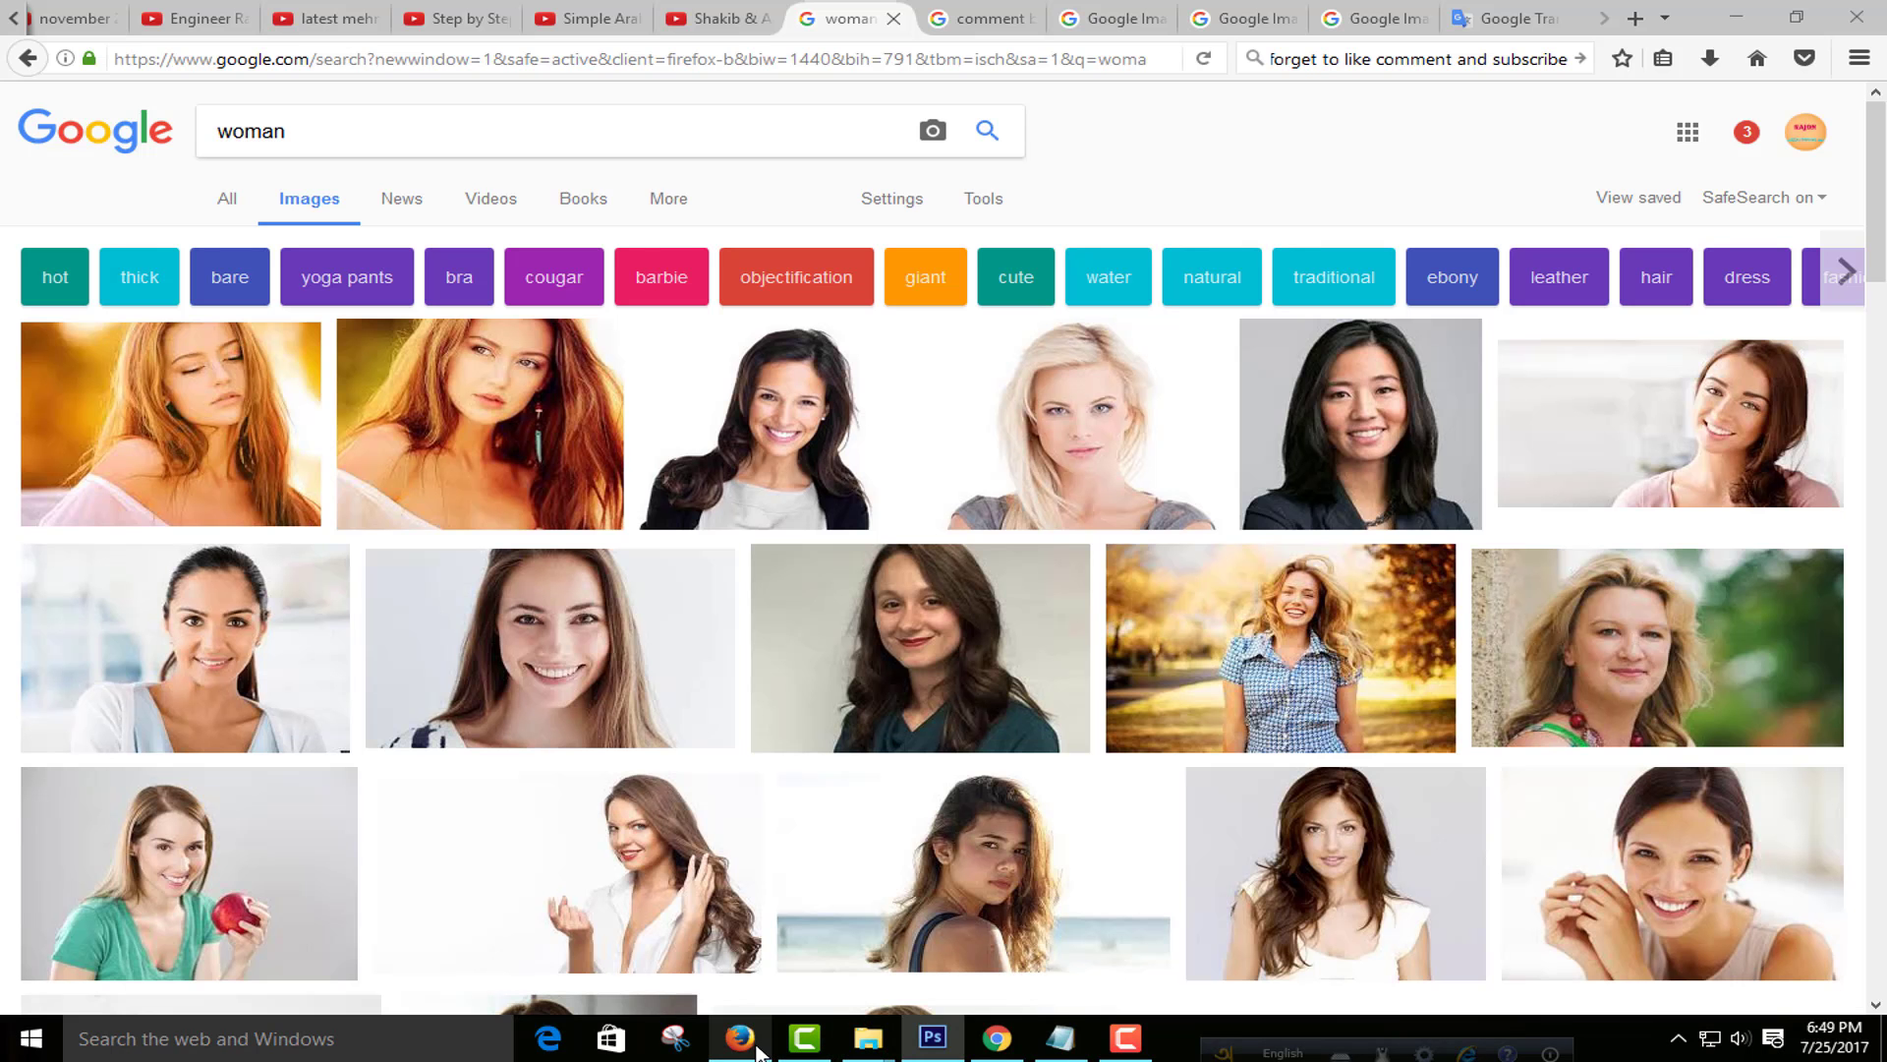
# Step: Preview the smiling woman-on-white photo and drag it into Photoshop as hbfe1rcu.bmp
pyautogui.rightClick(783, 388)
pyautogui.click(865, 413)
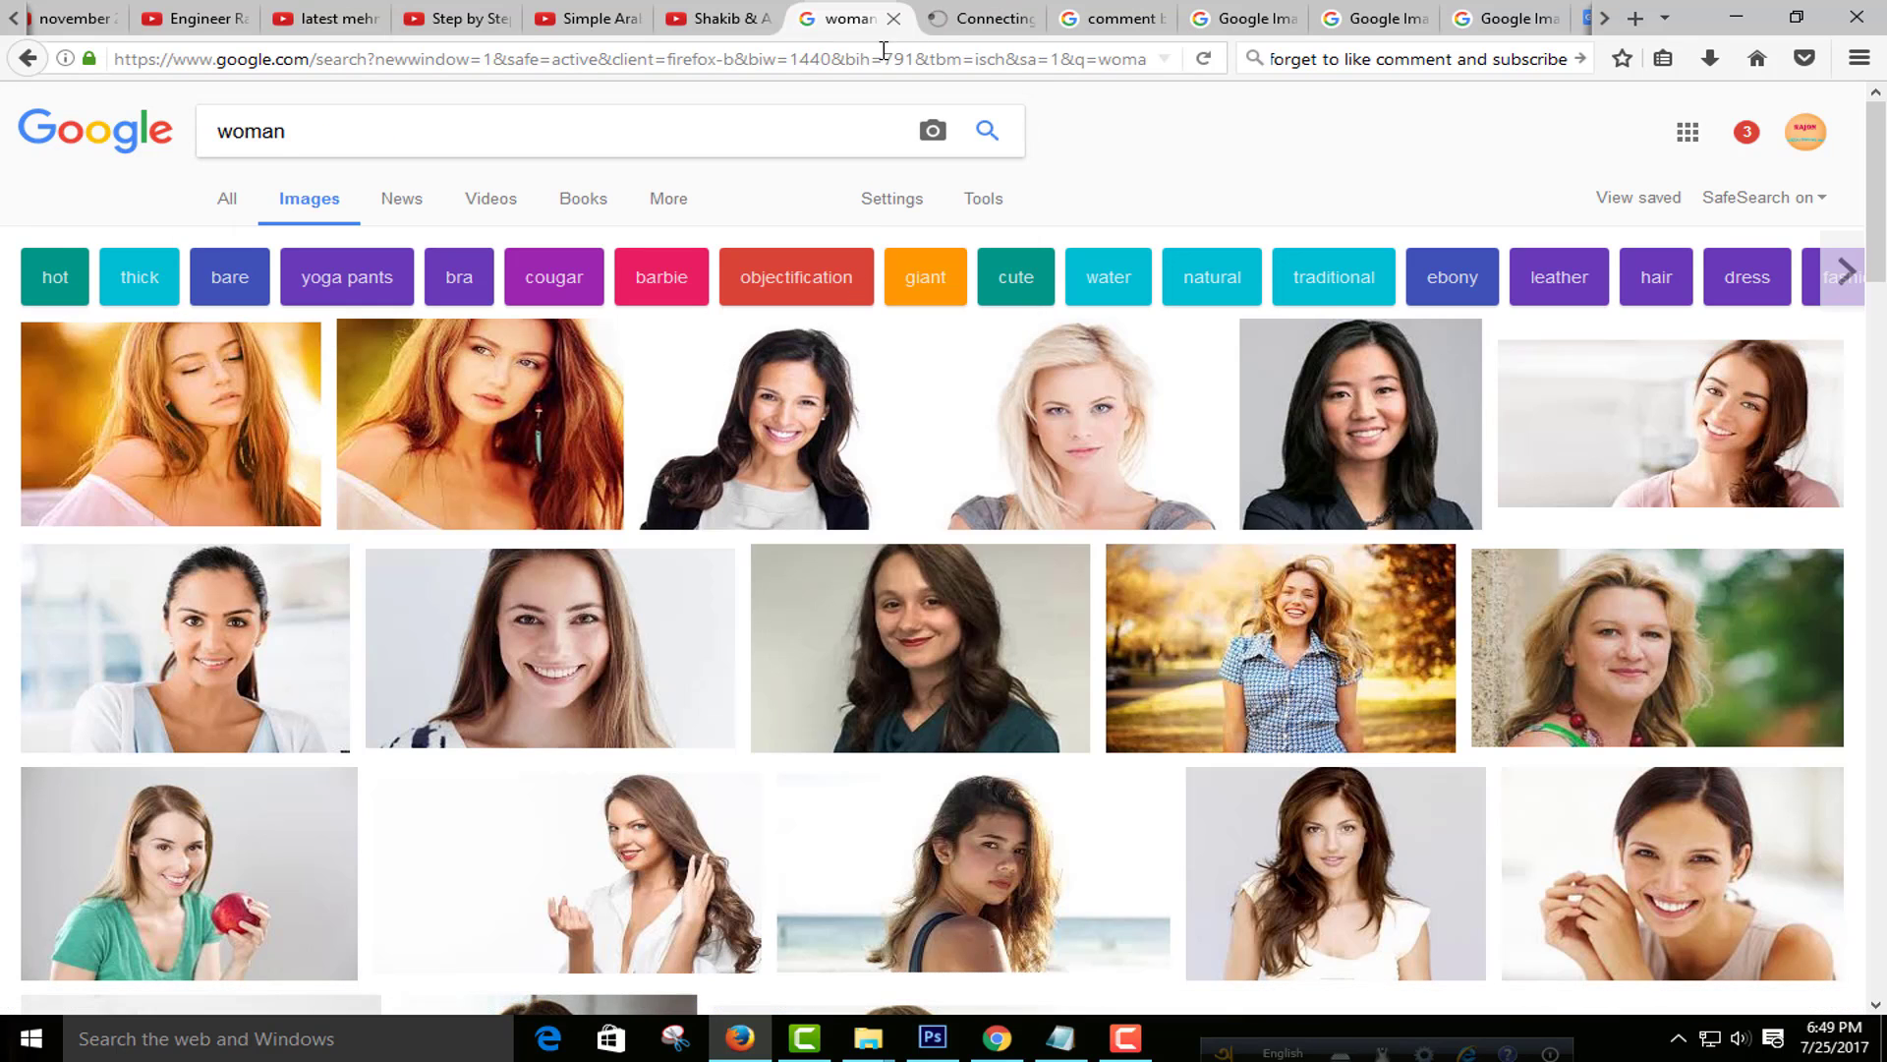
pyautogui.click(958, 19)
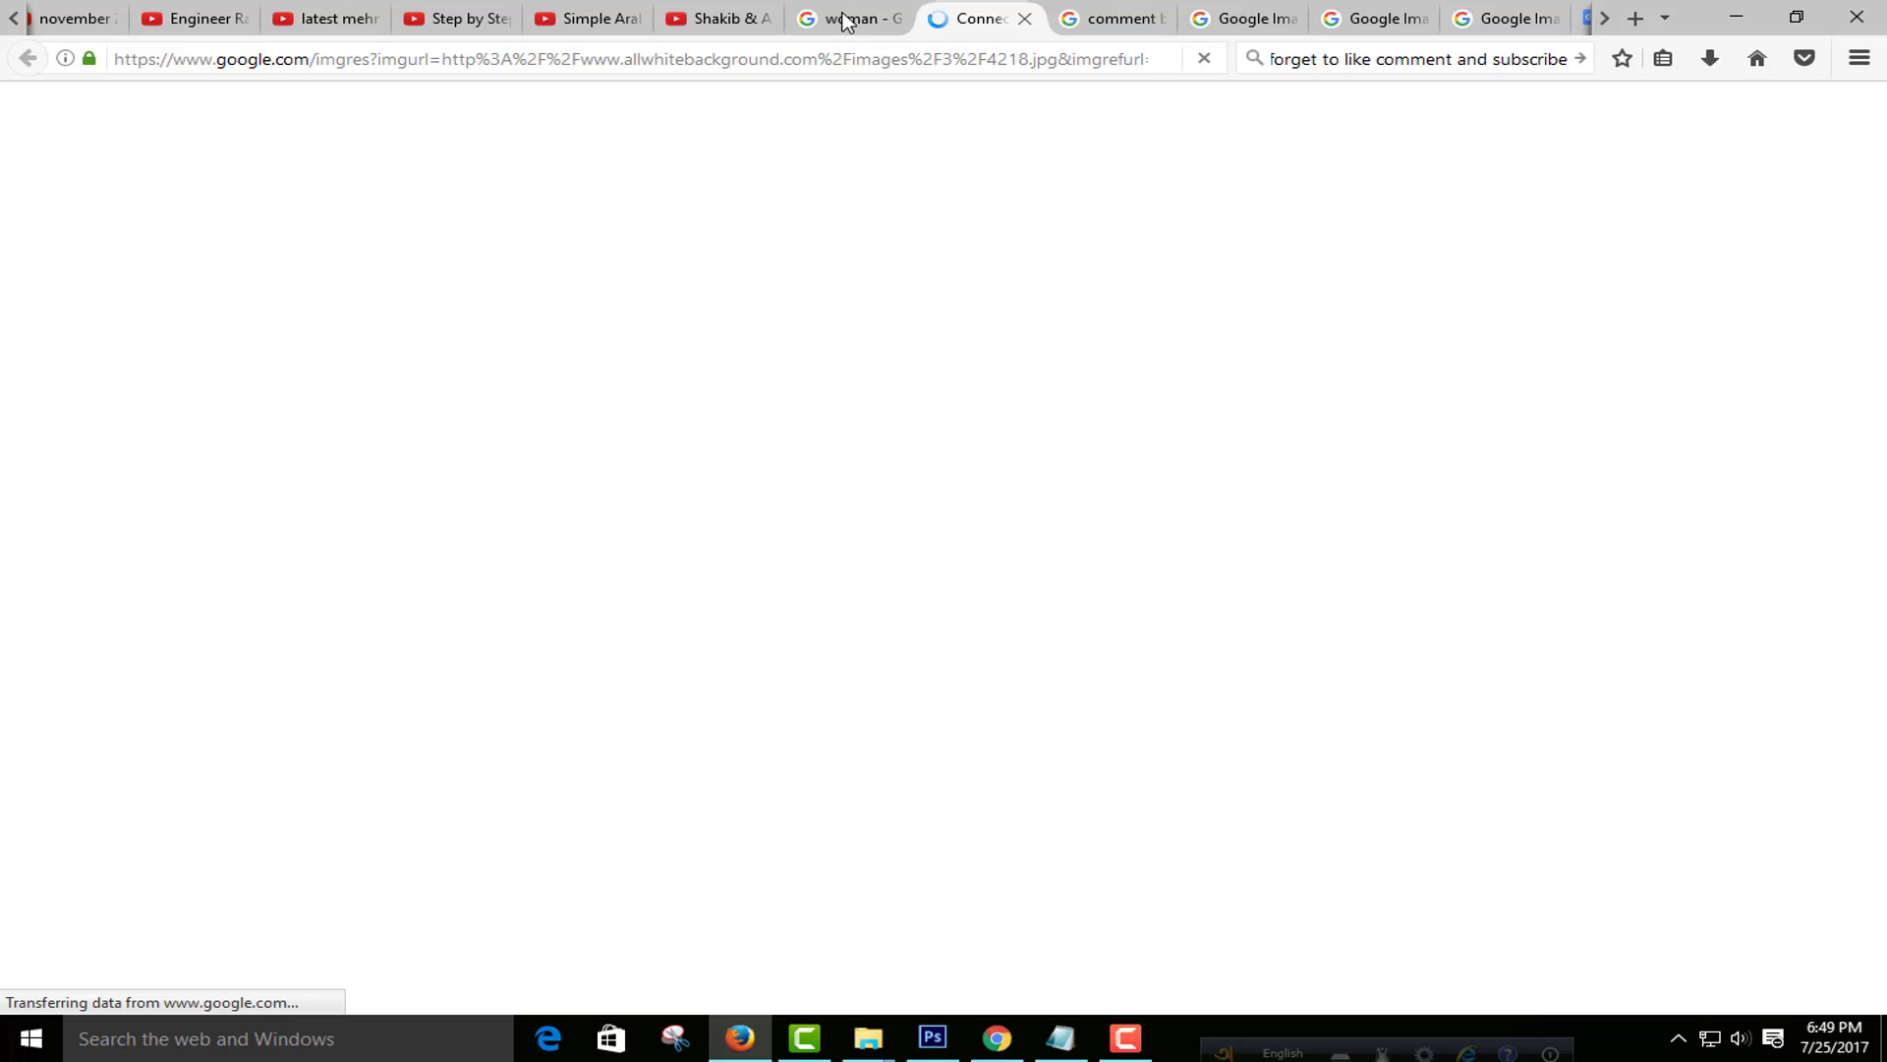
pyautogui.click(845, 20)
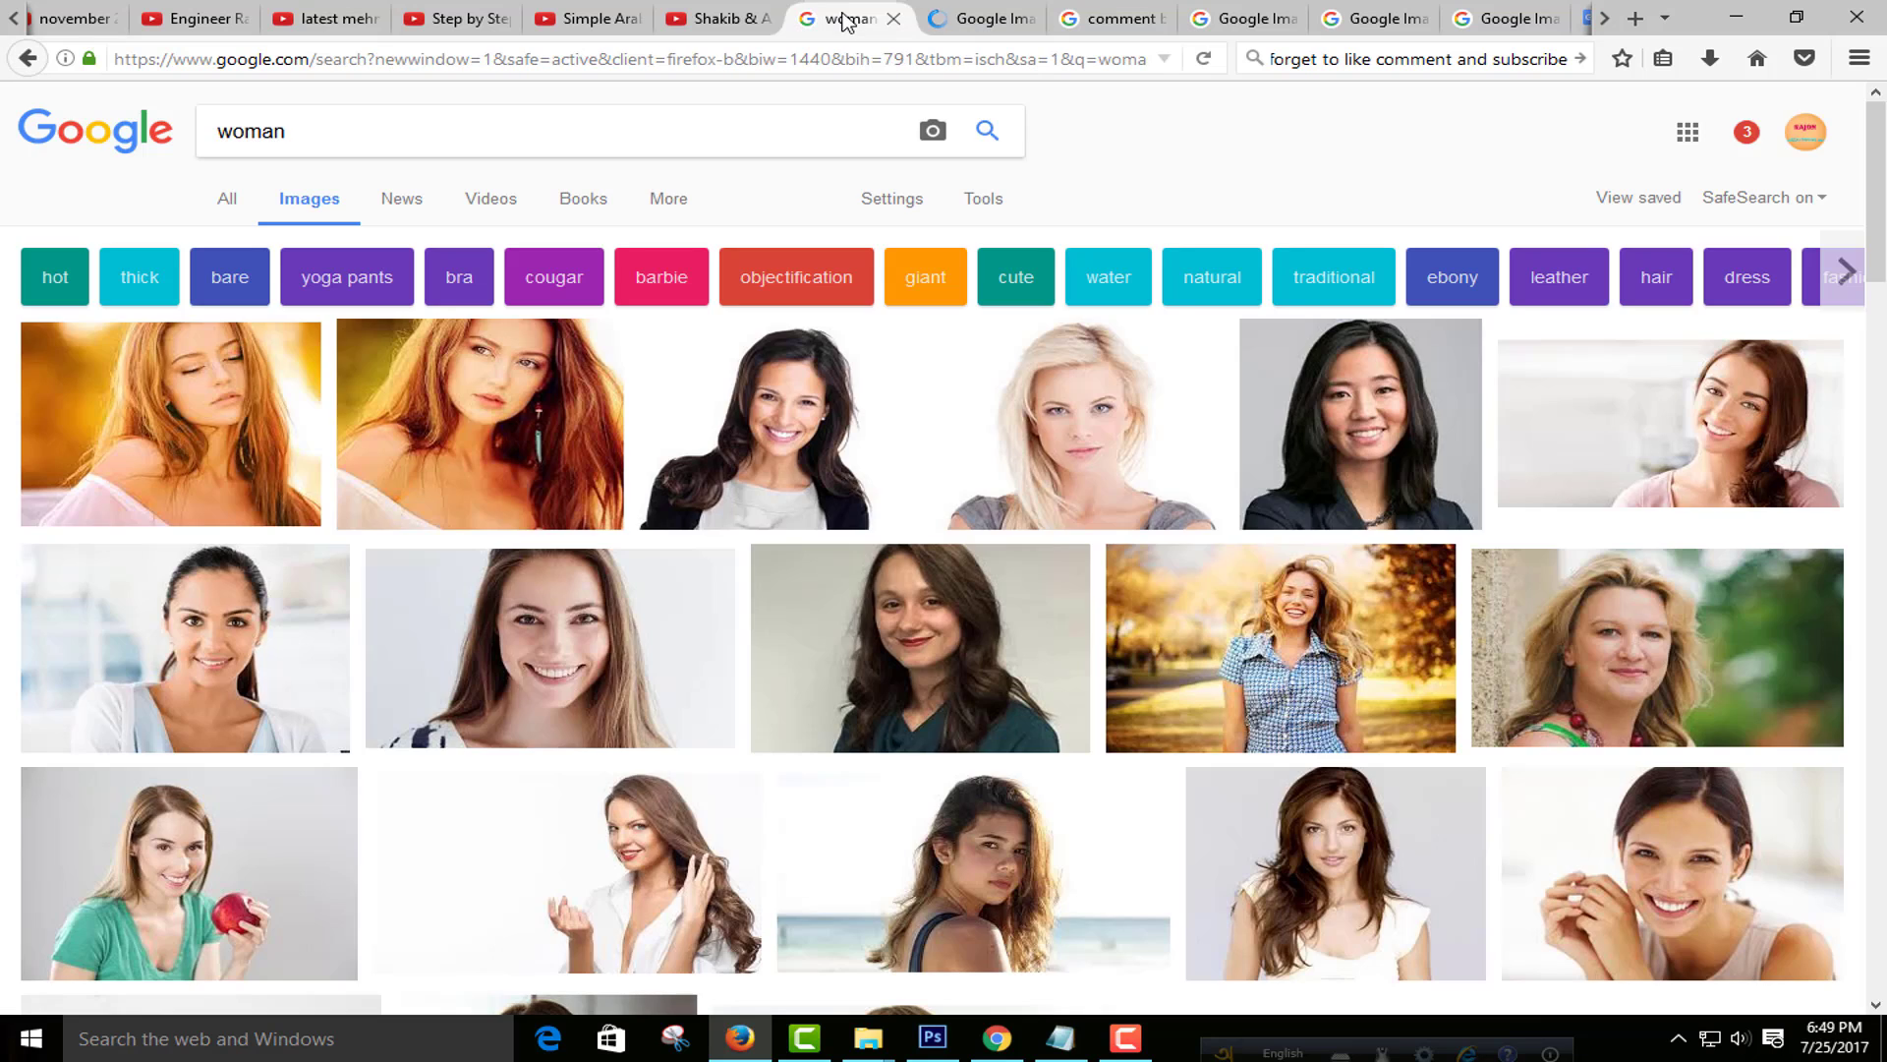
pyautogui.click(983, 22)
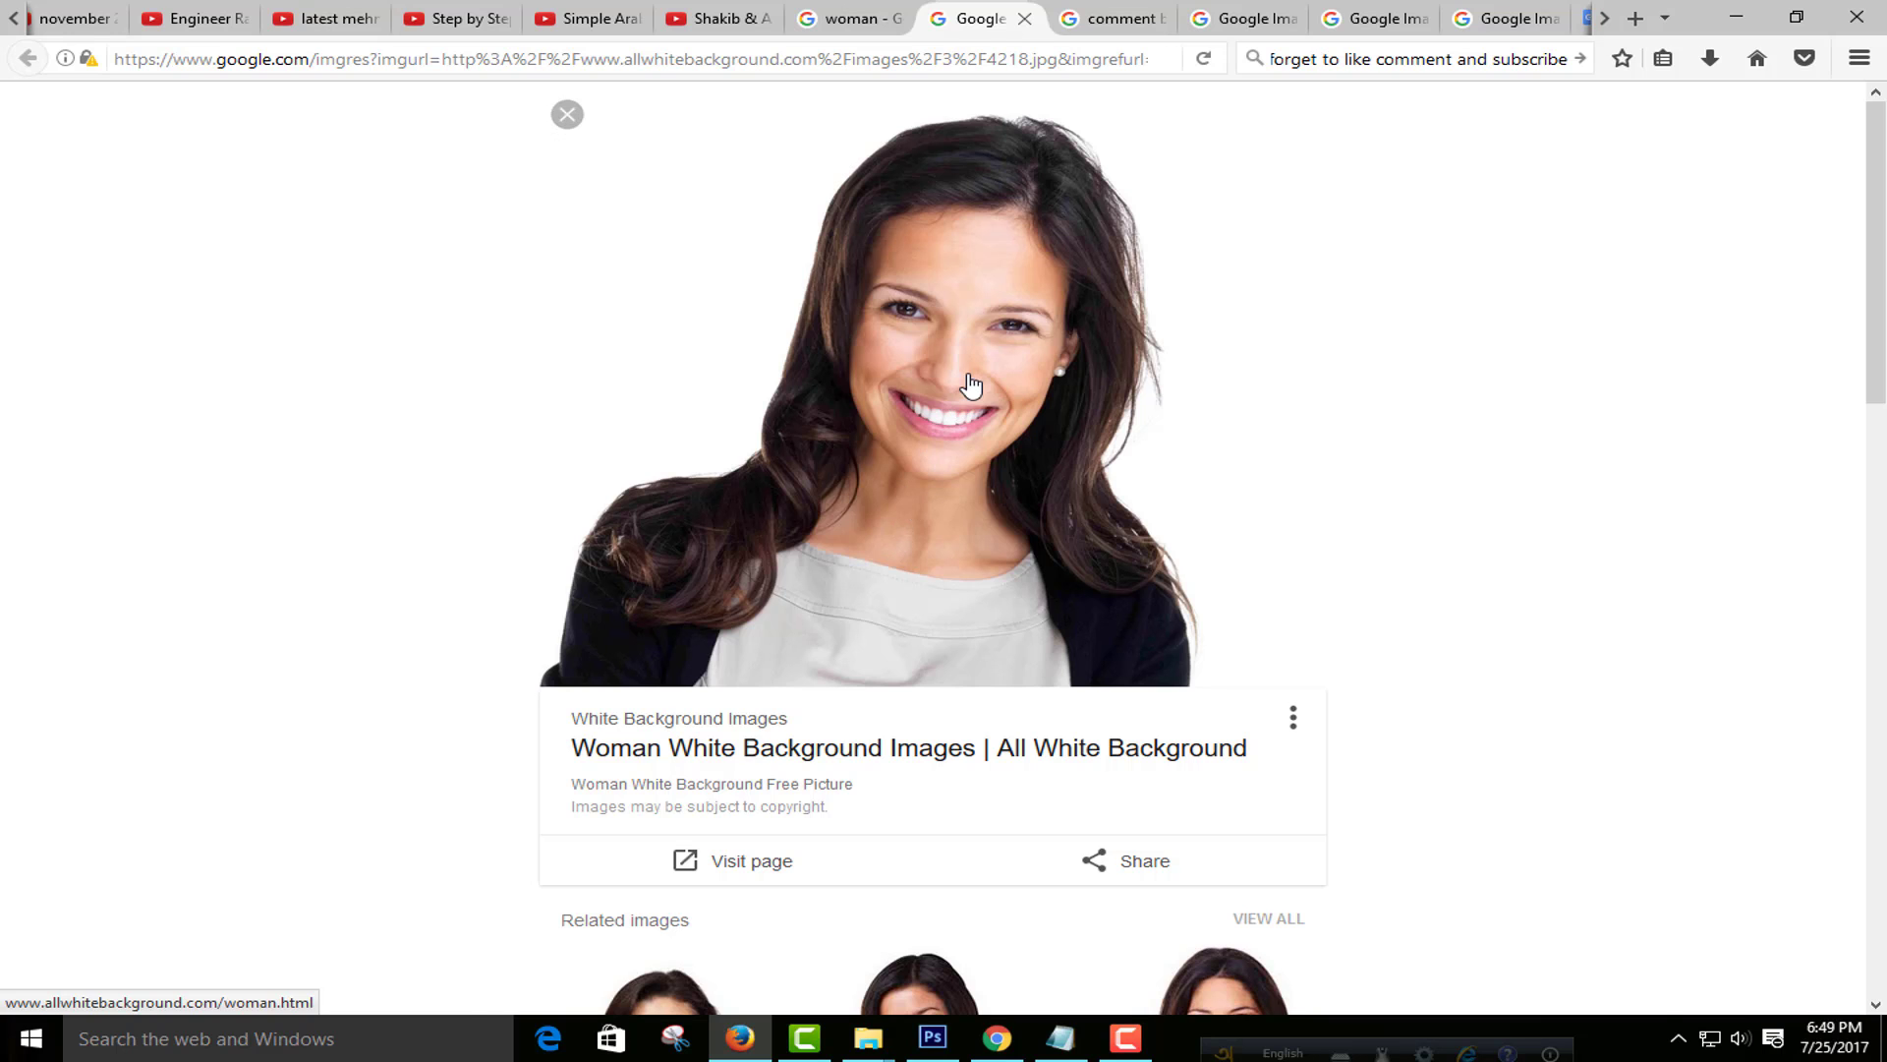
pyautogui.moveTo(970, 384)
pyautogui.mouseDown()
pyautogui.moveTo(1107, 952)
pyautogui.moveTo(952, 68)
pyautogui.mouseUp()
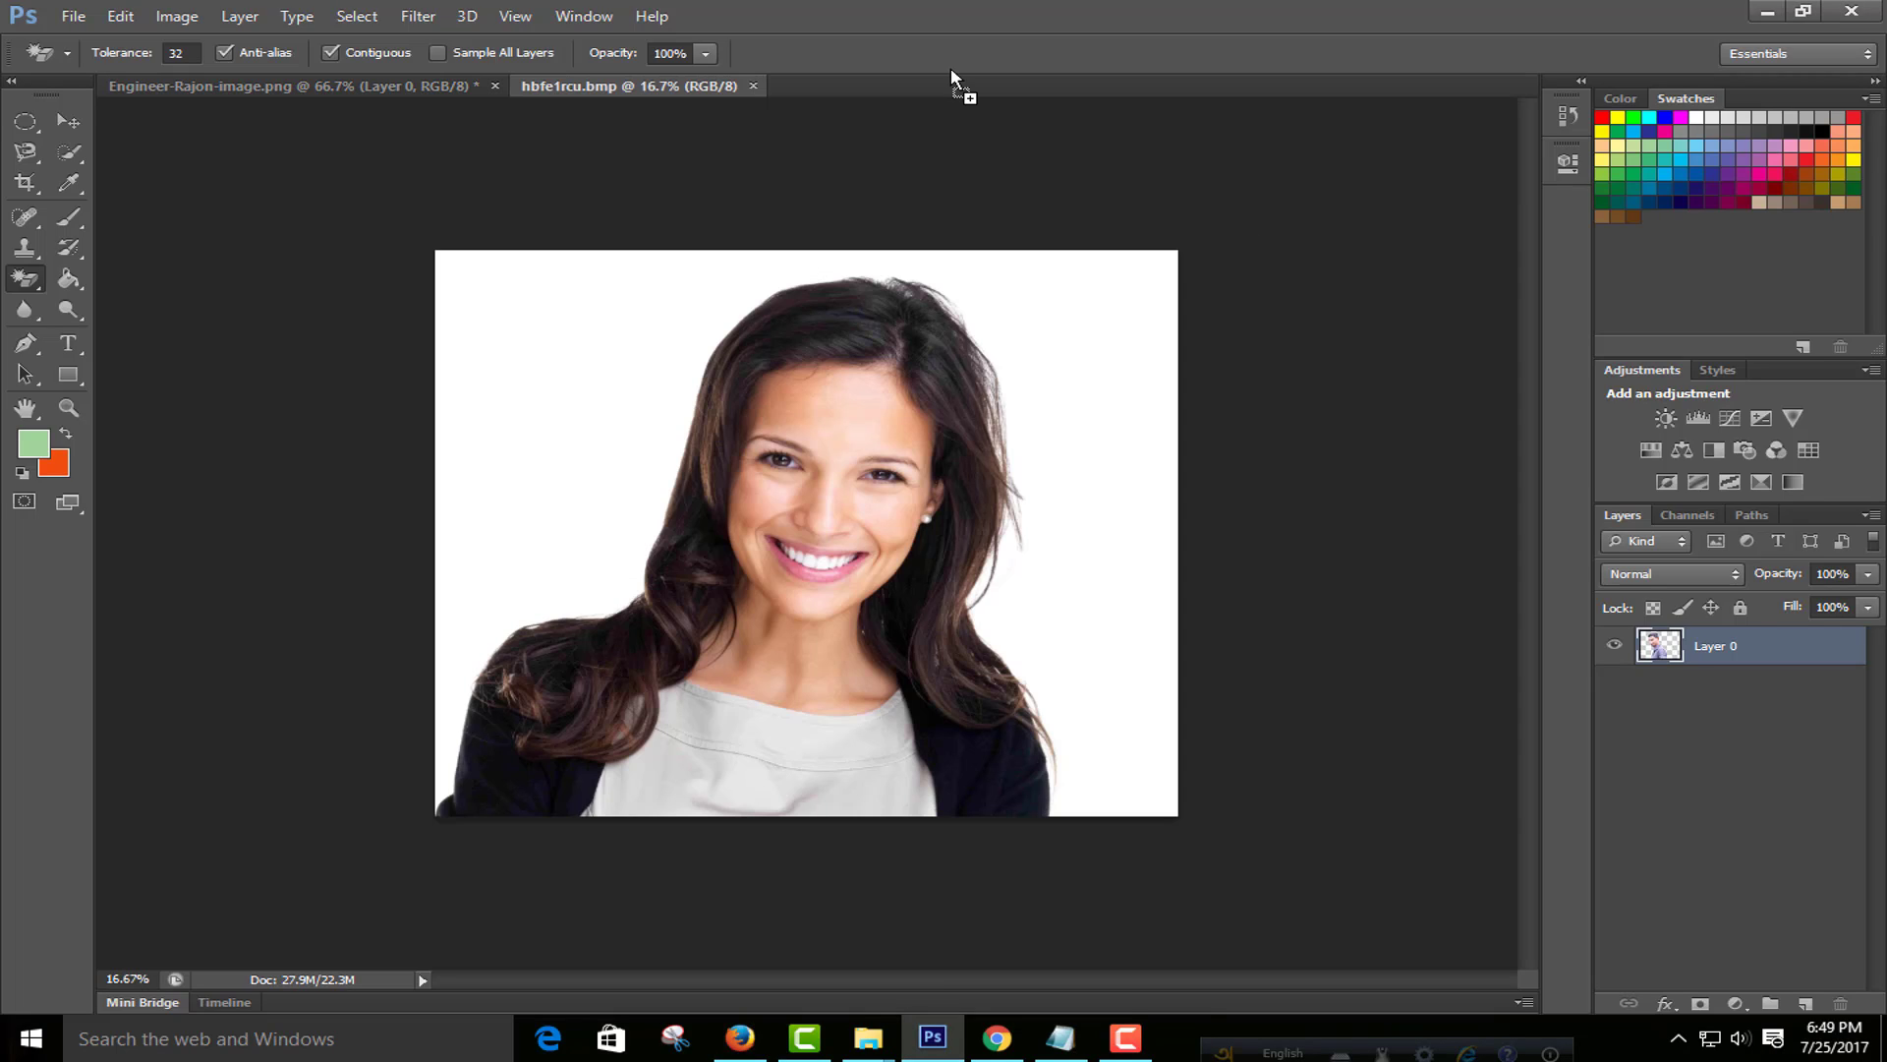
# Step: Magic-erase the white background of hbfe1rcu.bmp and nudge the woman's layer slightly
pyautogui.rightClick(32, 287)
pyautogui.click(152, 327)
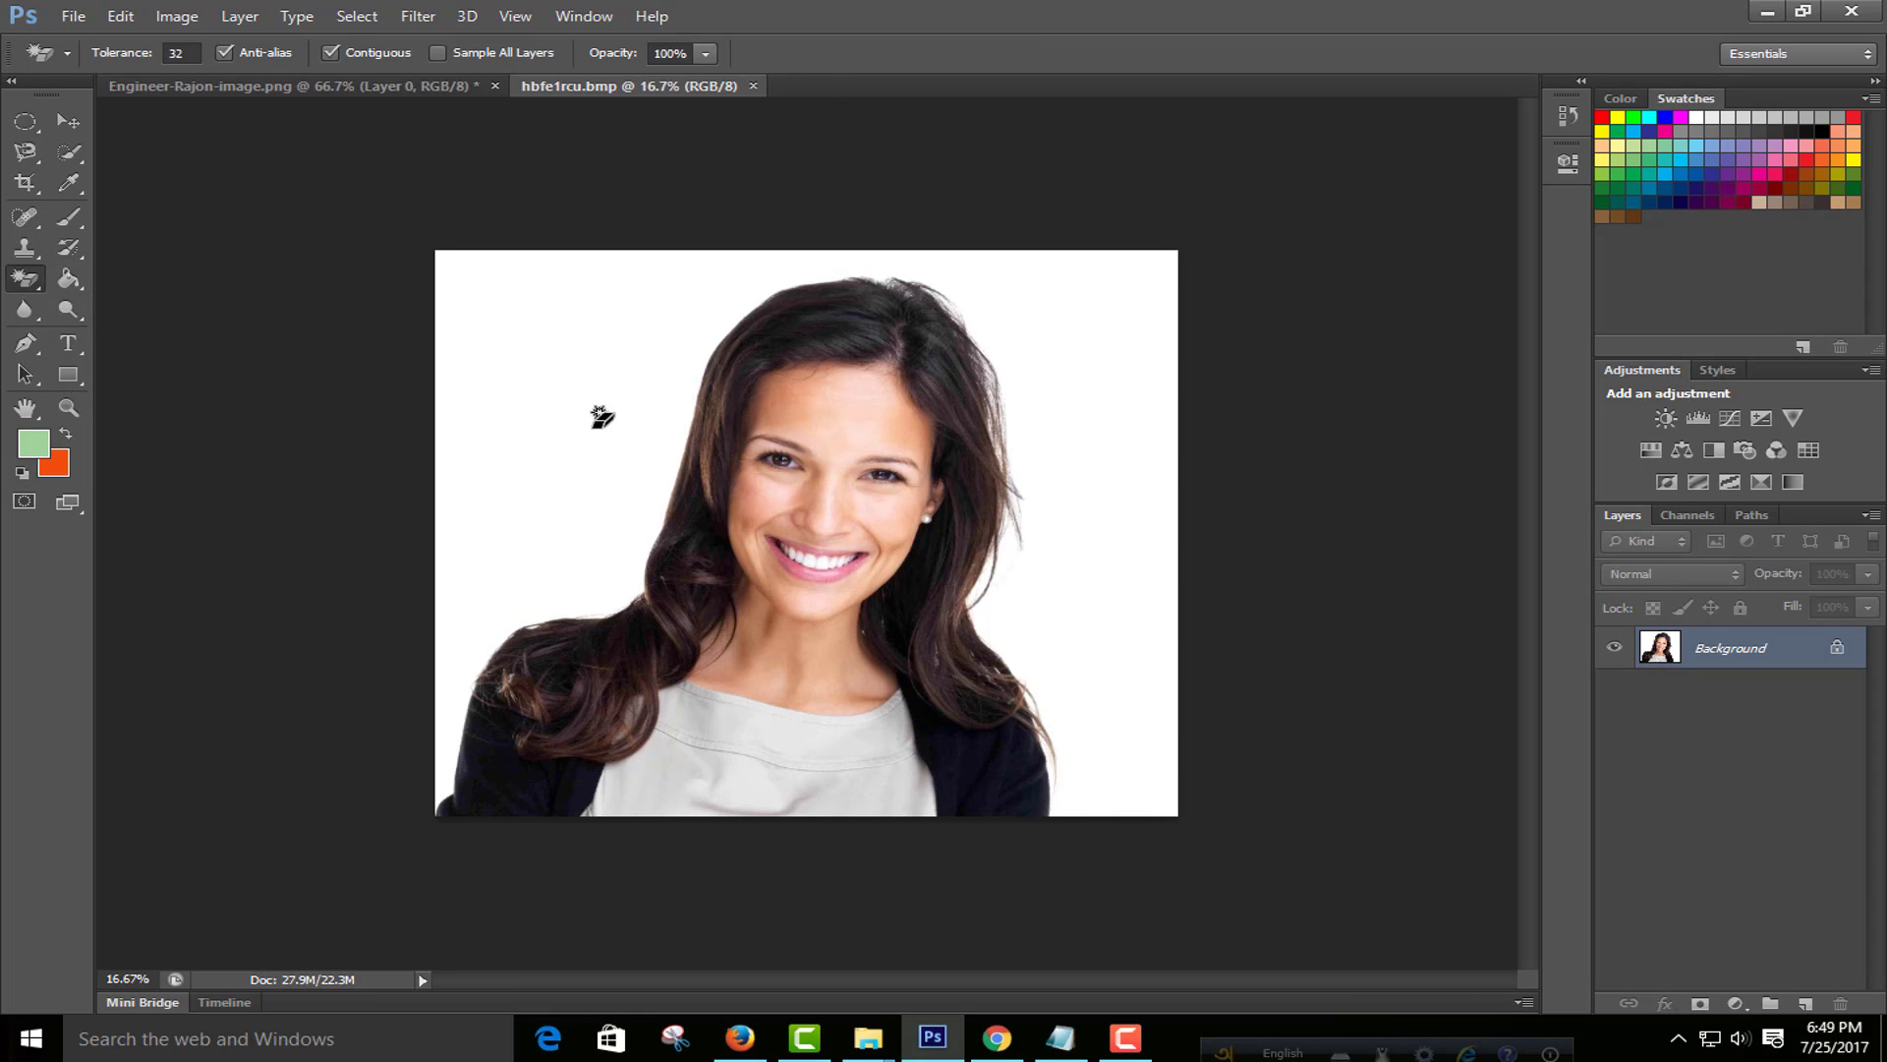
pyautogui.click(459, 402)
pyautogui.click(67, 120)
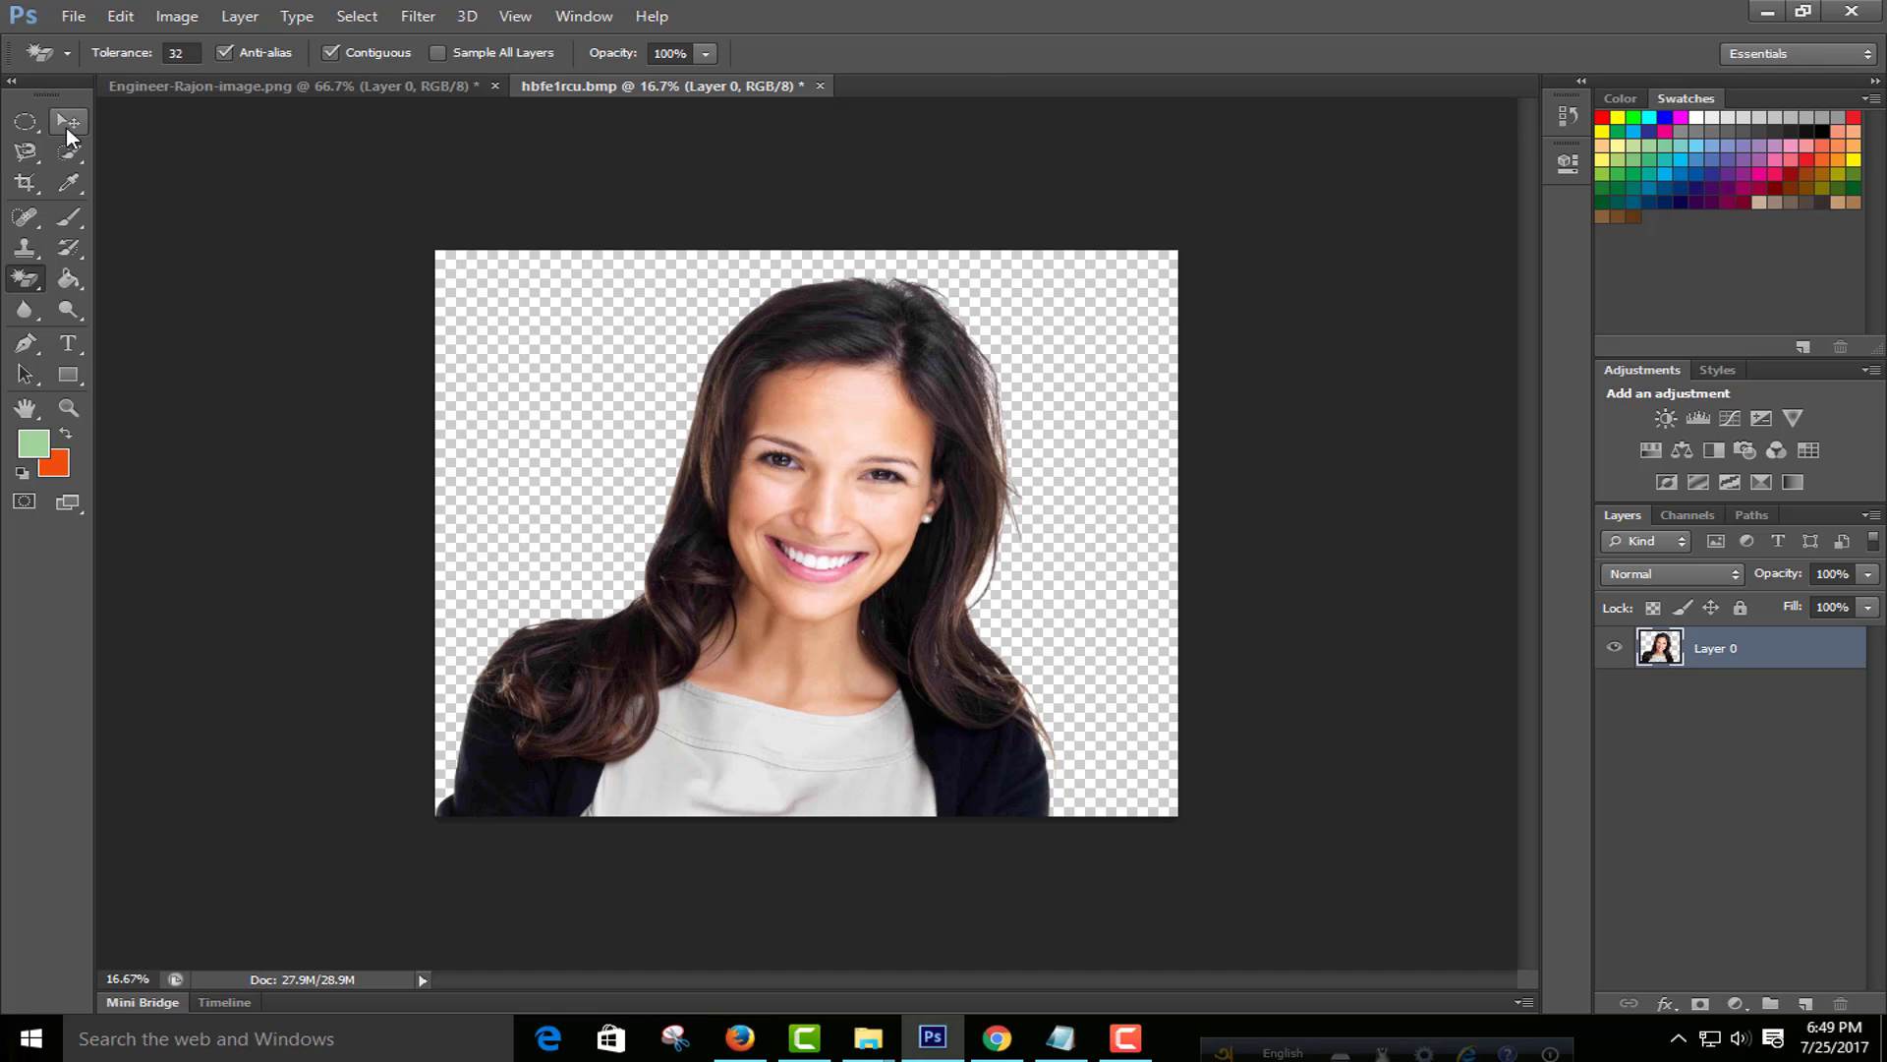
pyautogui.moveTo(869, 644)
pyautogui.mouseDown()
pyautogui.moveTo(868, 488)
pyautogui.moveTo(857, 661)
pyautogui.moveTo(859, 575)
pyautogui.mouseUp()
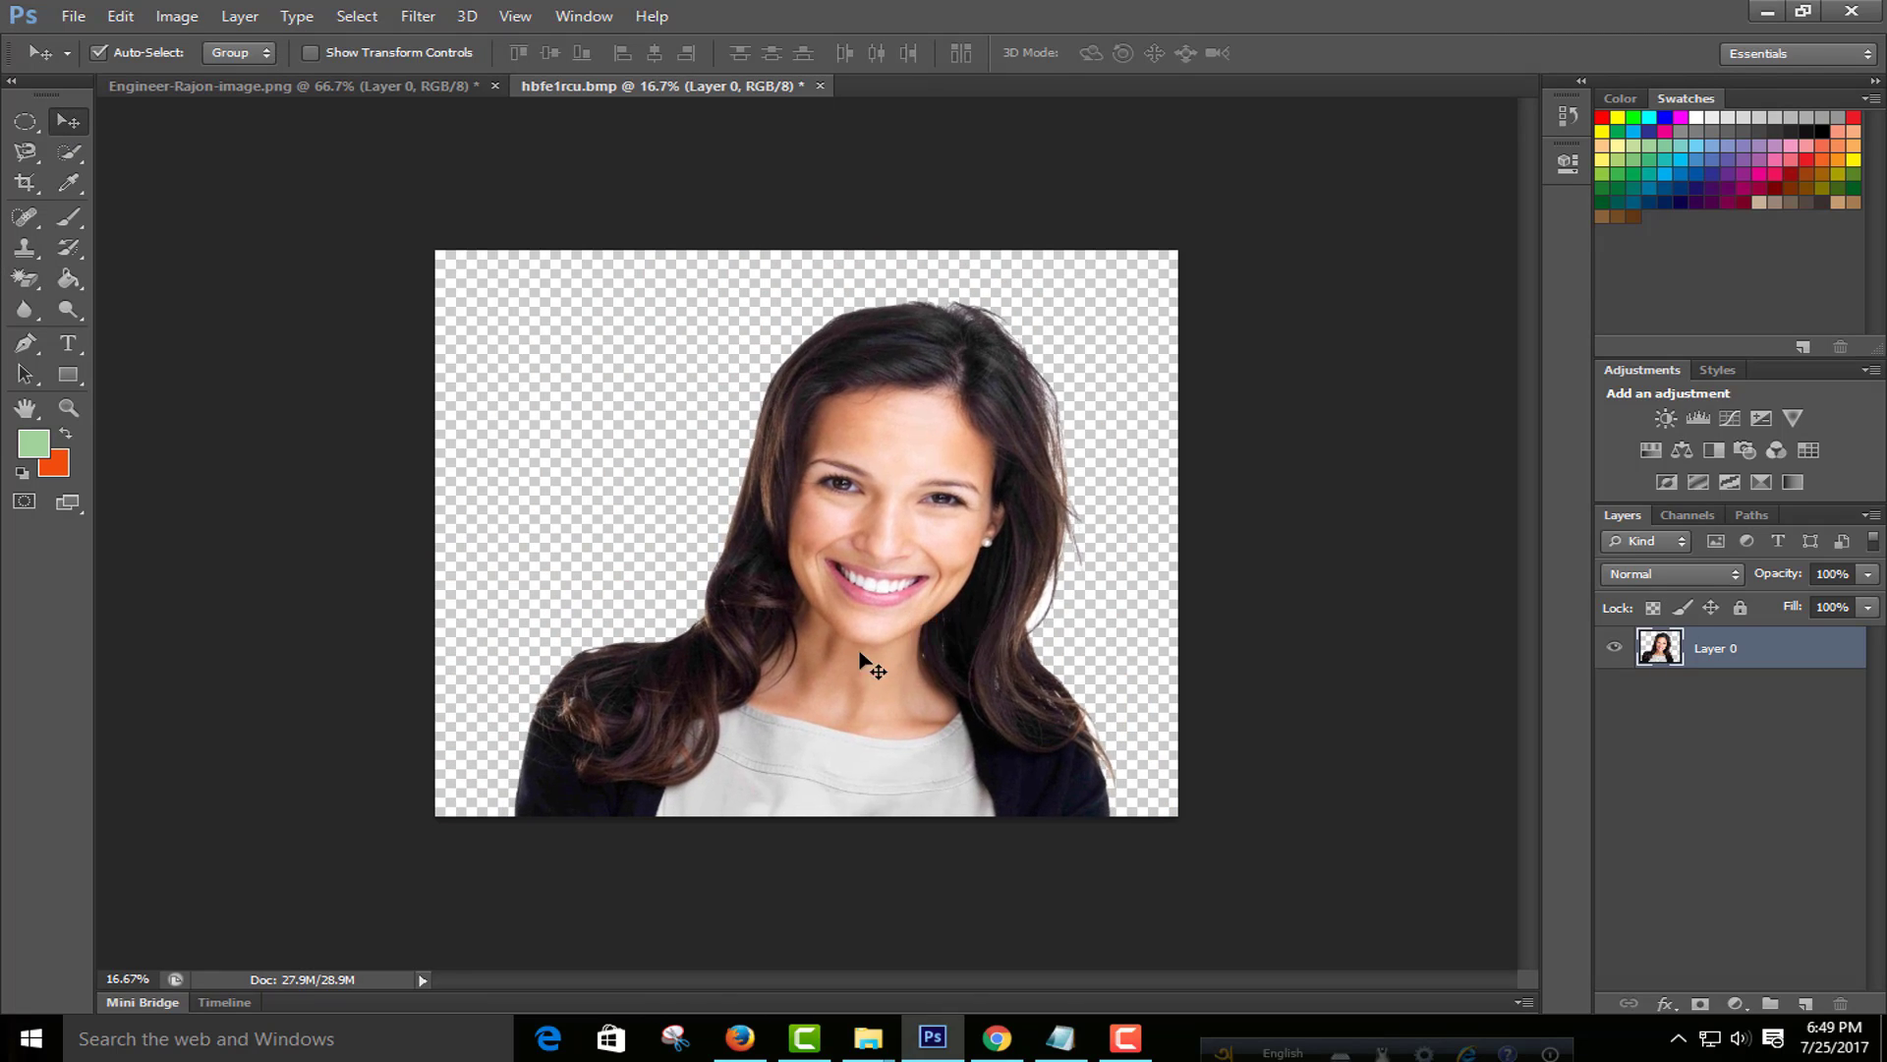
# Step: Close the image preview and scroll down through Firefox's 'woman' image results
pyautogui.click(740, 1037)
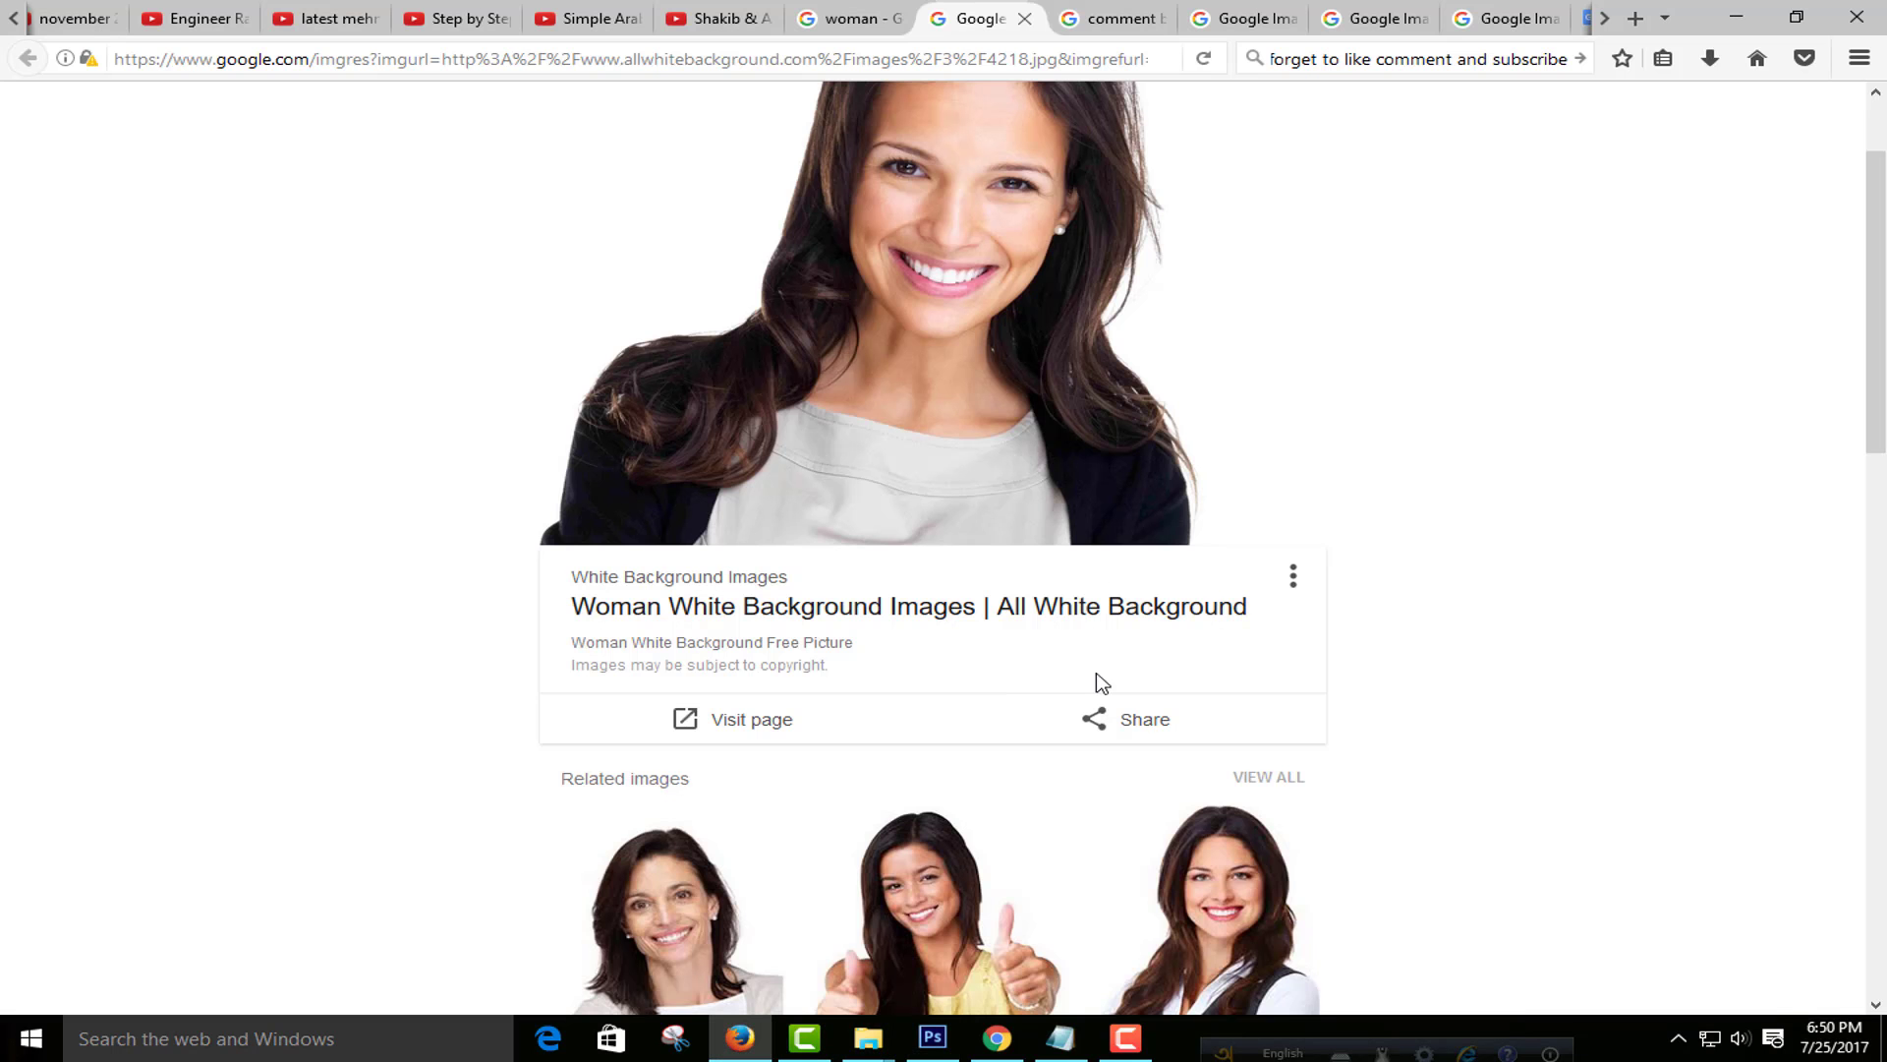
pyautogui.click(1022, 19)
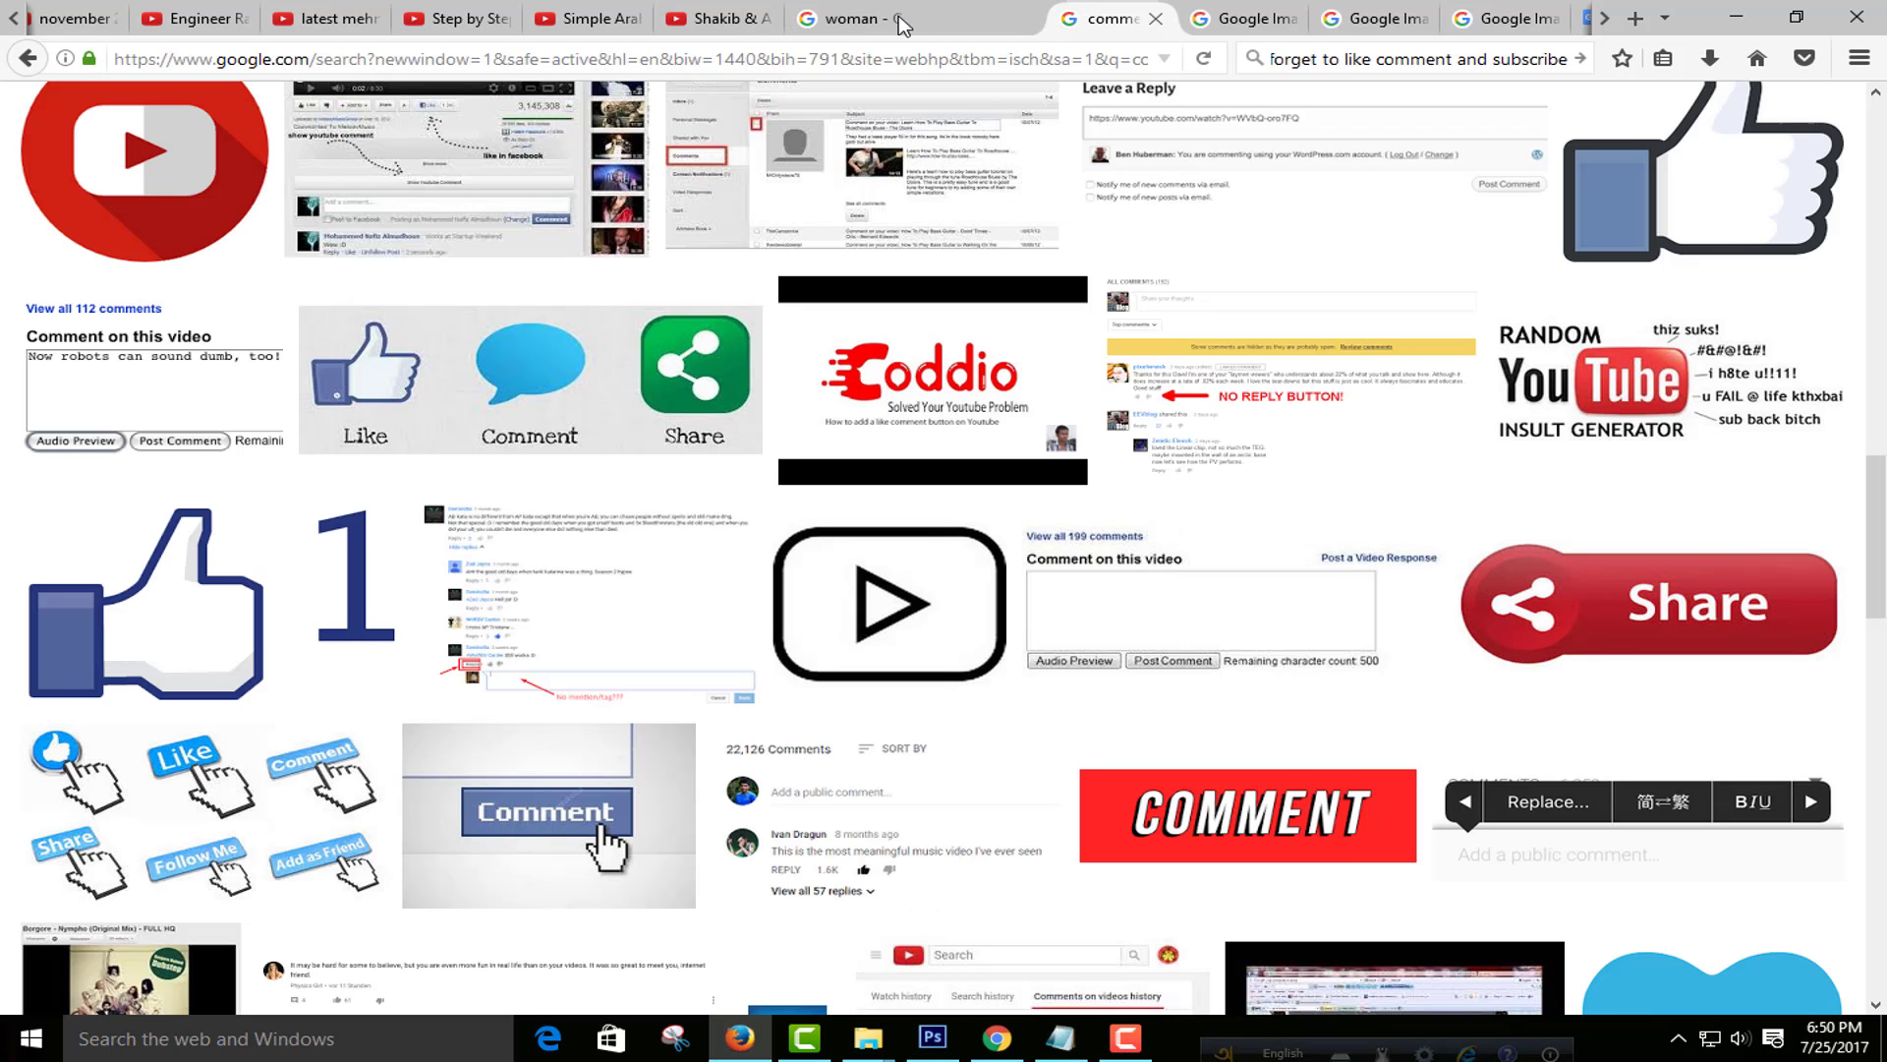
pyautogui.click(845, 17)
pyautogui.scroll(-2, 849, 676)
pyautogui.scroll(-2, 849, 676)
pyautogui.scroll(-2, 851, 675)
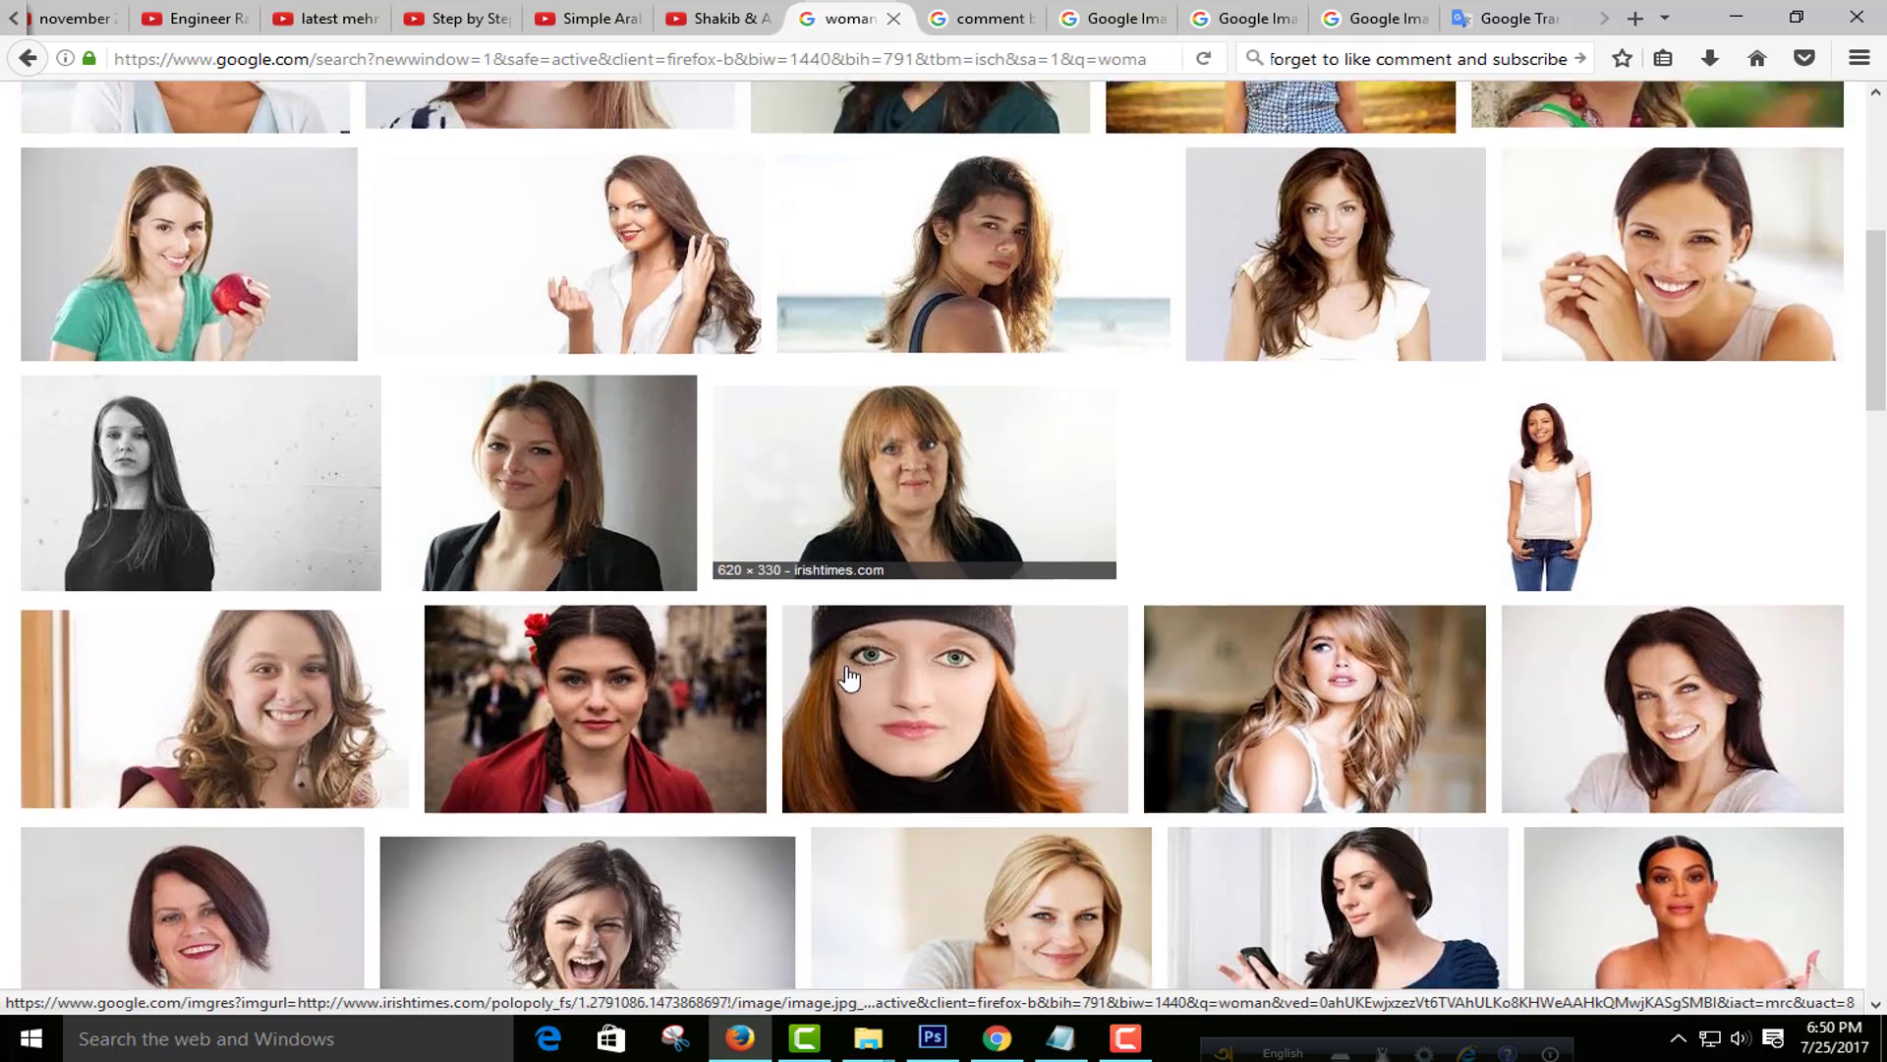
pyautogui.scroll(-1, 852, 674)
pyautogui.scroll(-1, 853, 673)
pyautogui.scroll(-4, 855, 672)
pyautogui.scroll(-1, 854, 673)
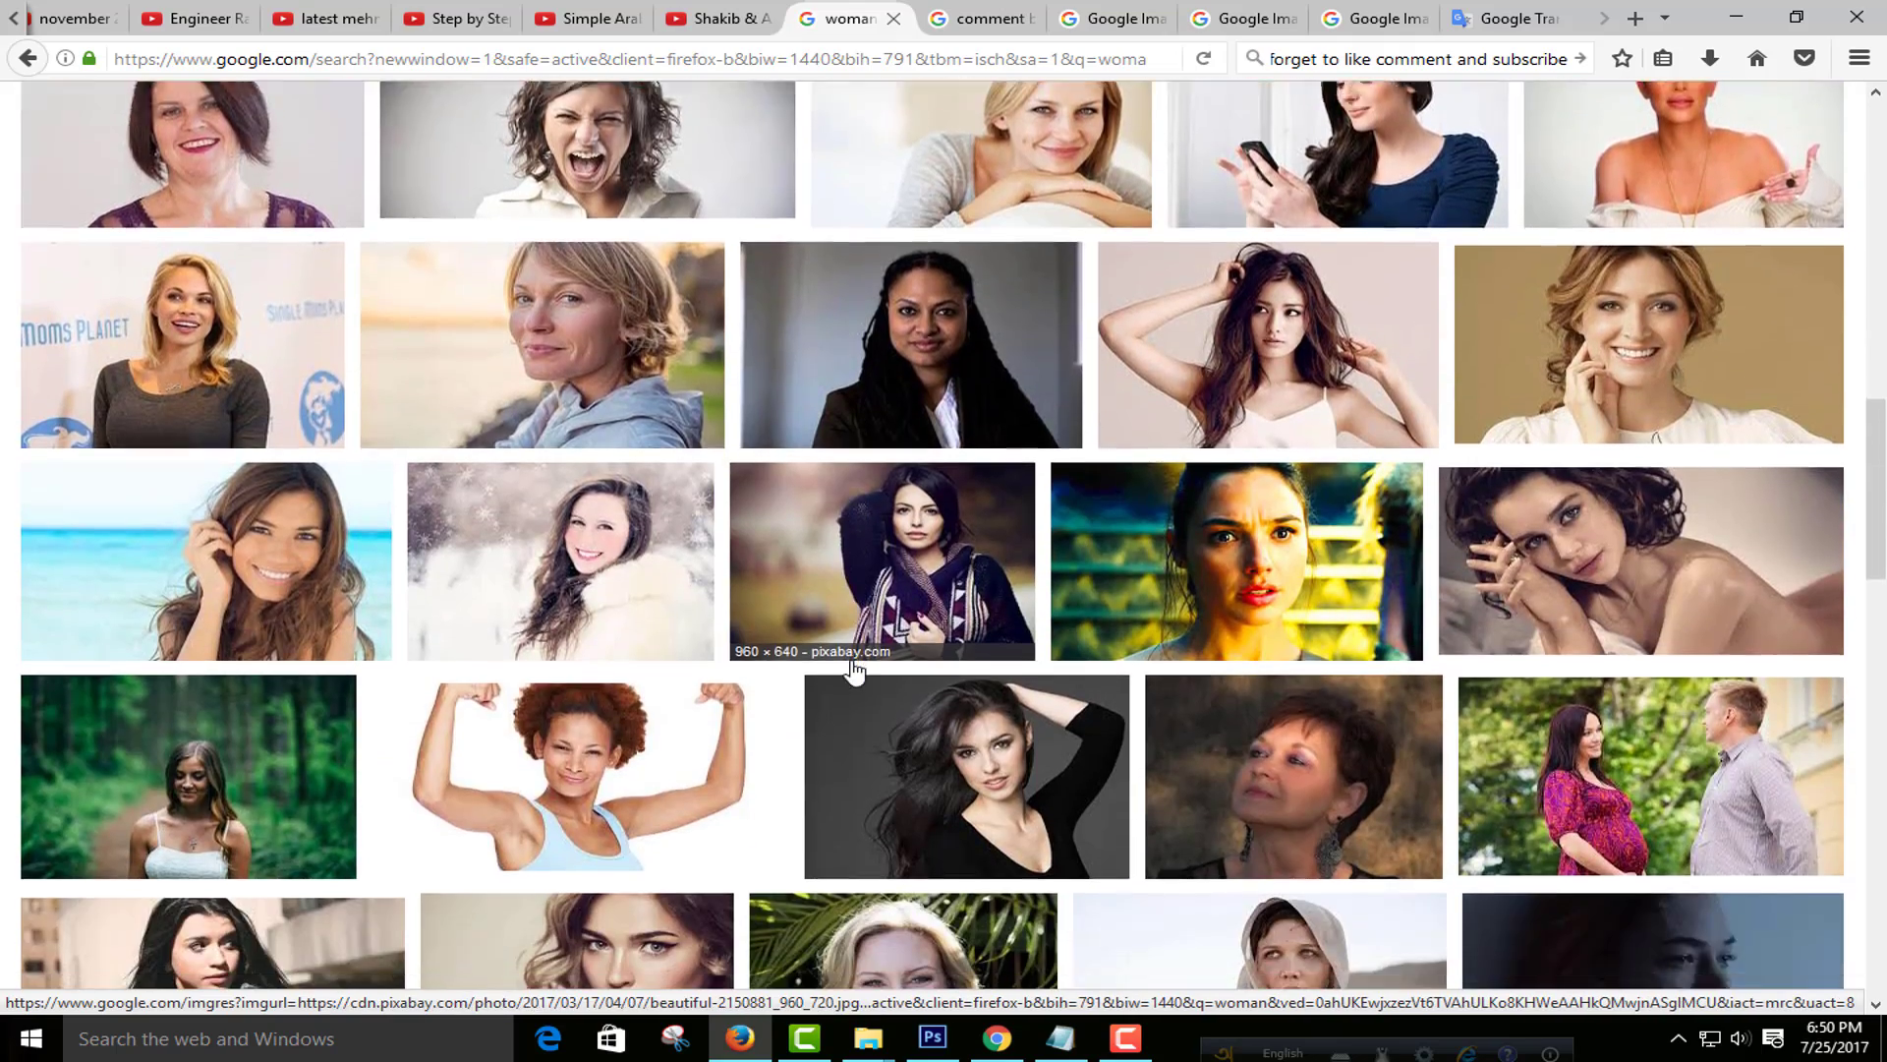
pyautogui.scroll(-1, 854, 673)
pyautogui.scroll(-4, 854, 672)
pyautogui.scroll(-1, 854, 672)
pyautogui.scroll(-4, 855, 673)
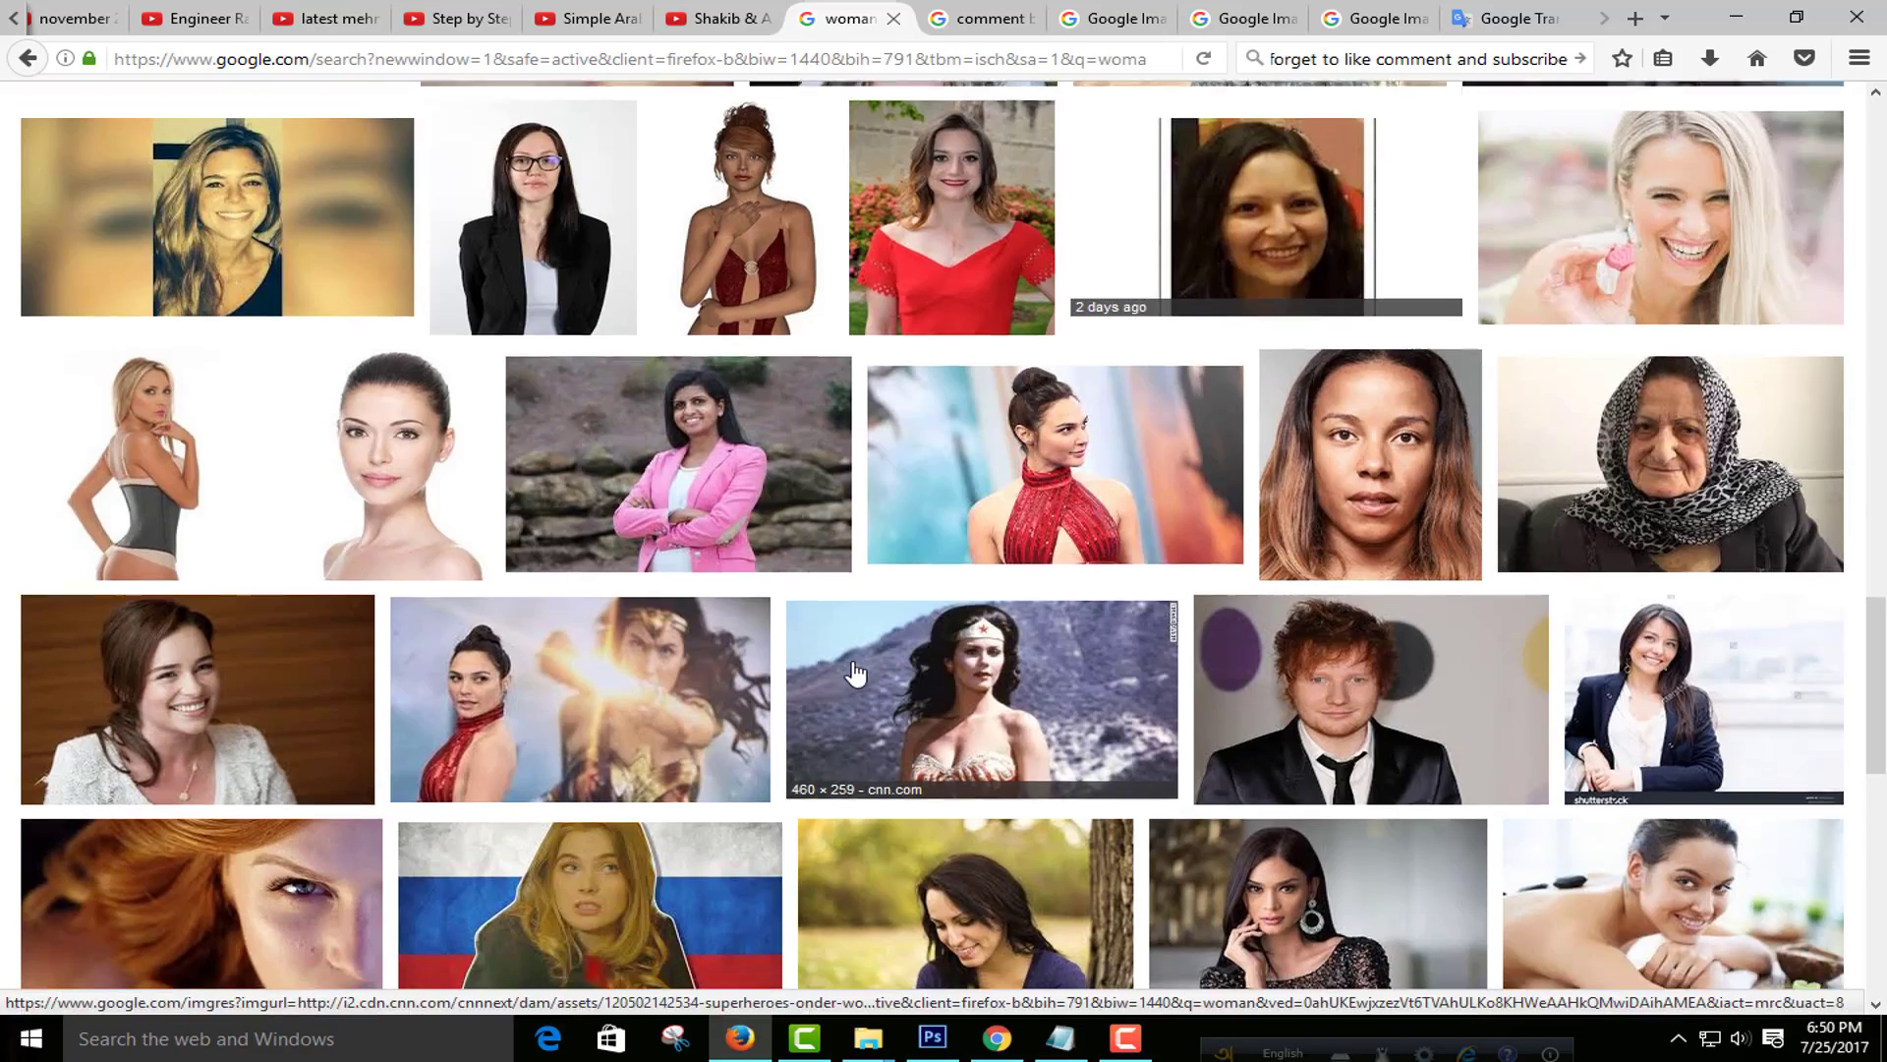
pyautogui.scroll(-4, 855, 672)
pyautogui.scroll(-1, 854, 673)
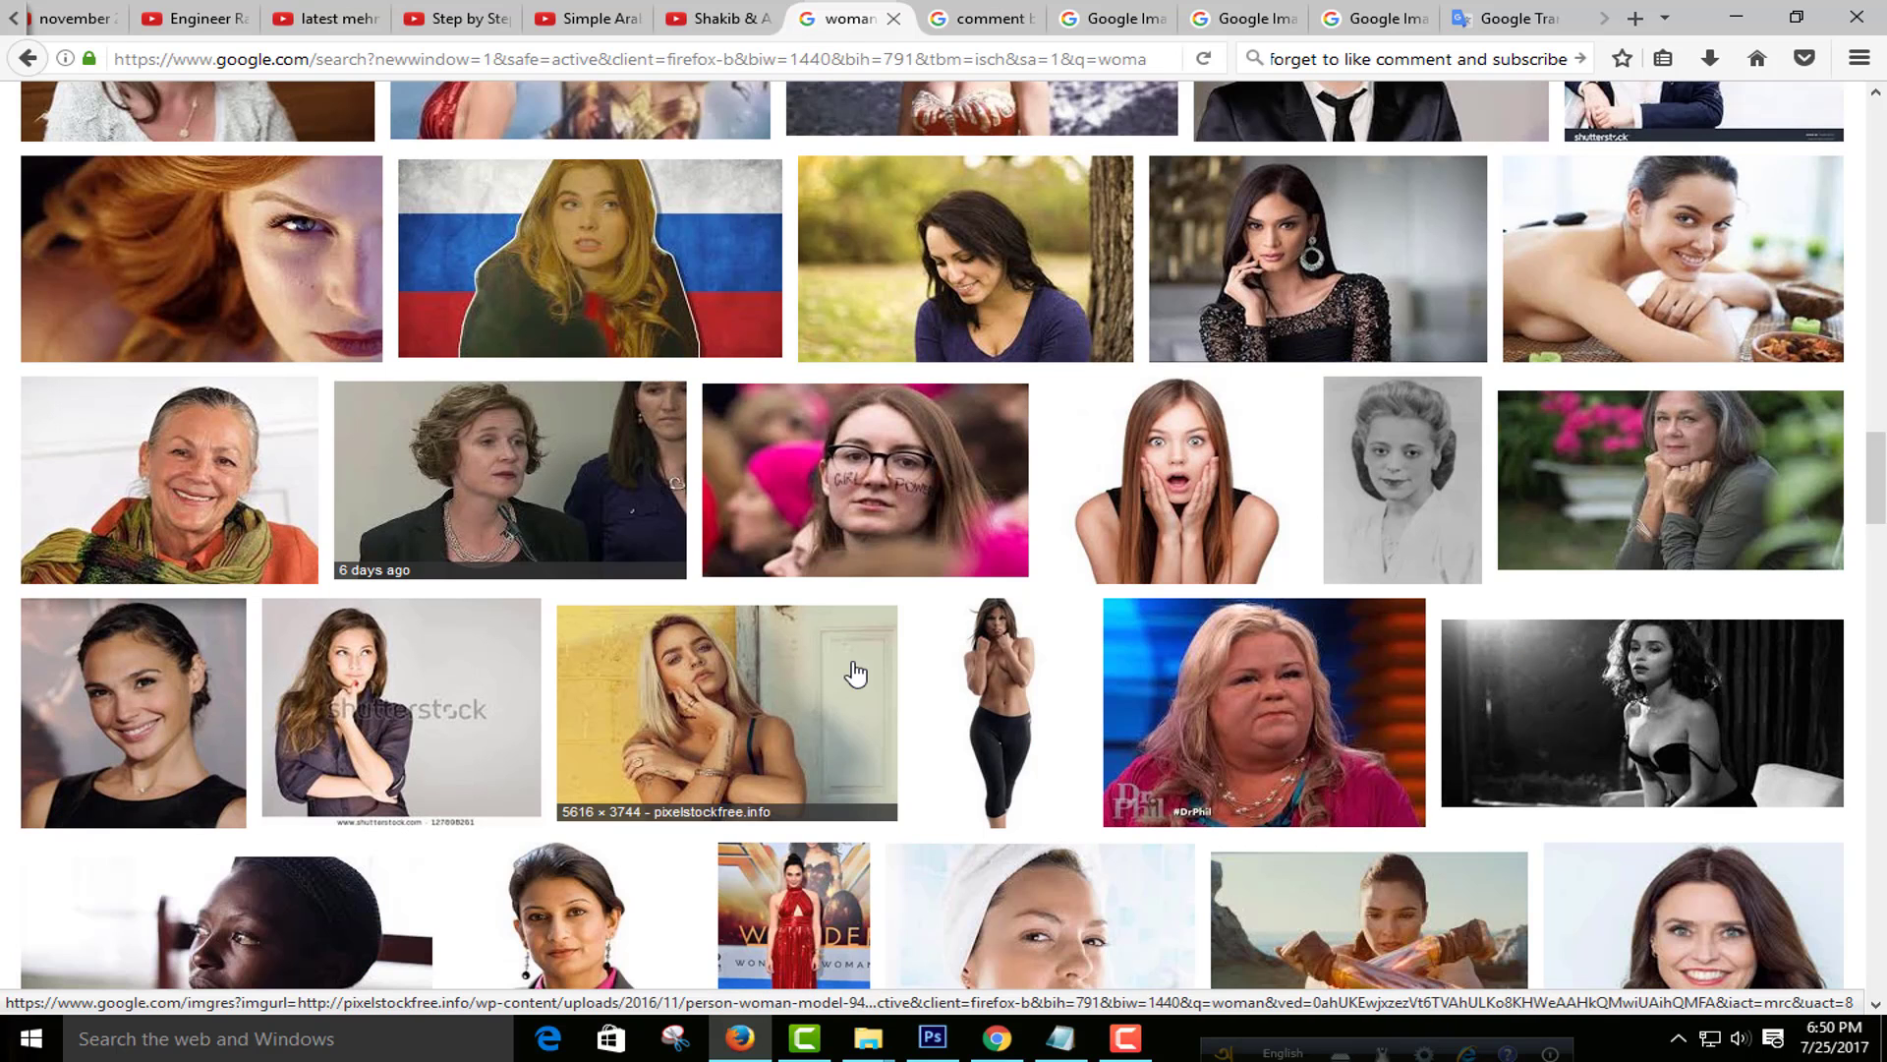
pyautogui.scroll(-2, 885, 747)
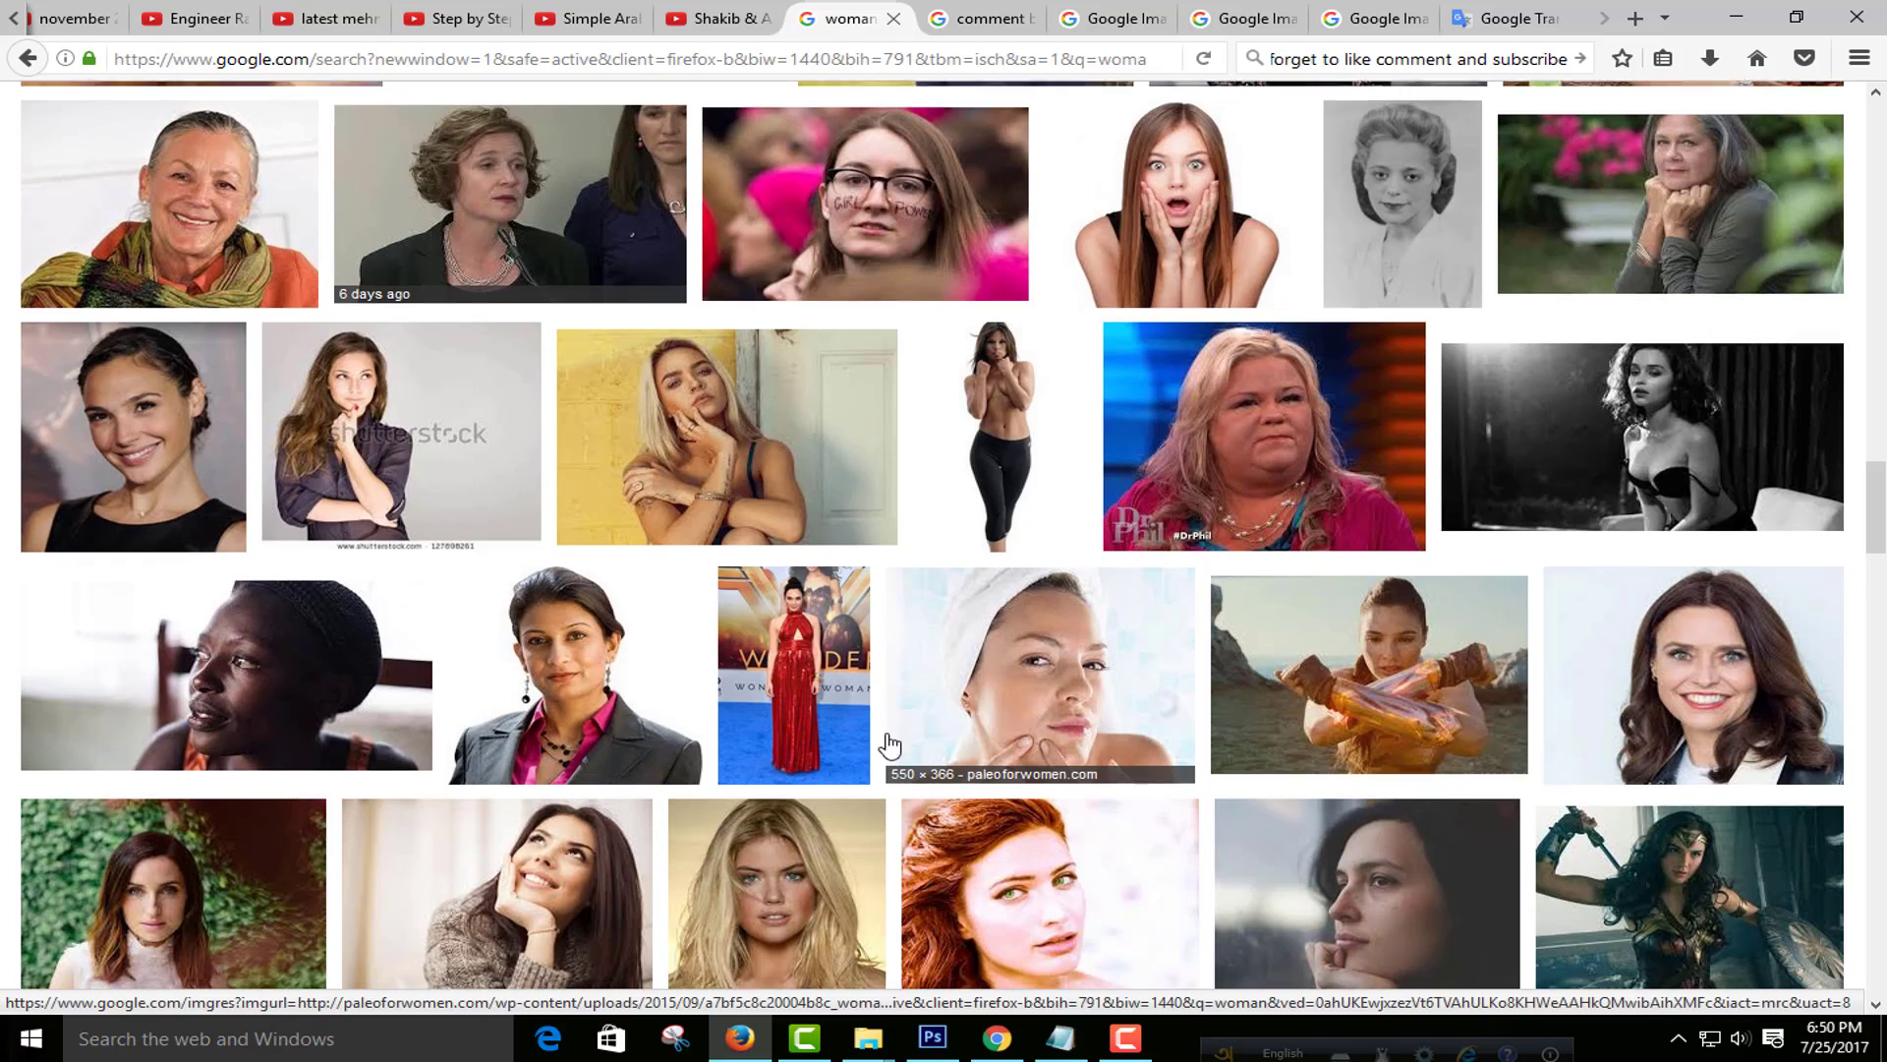
pyautogui.scroll(-2, 890, 744)
pyautogui.scroll(-3, 890, 744)
pyautogui.scroll(-2, 890, 744)
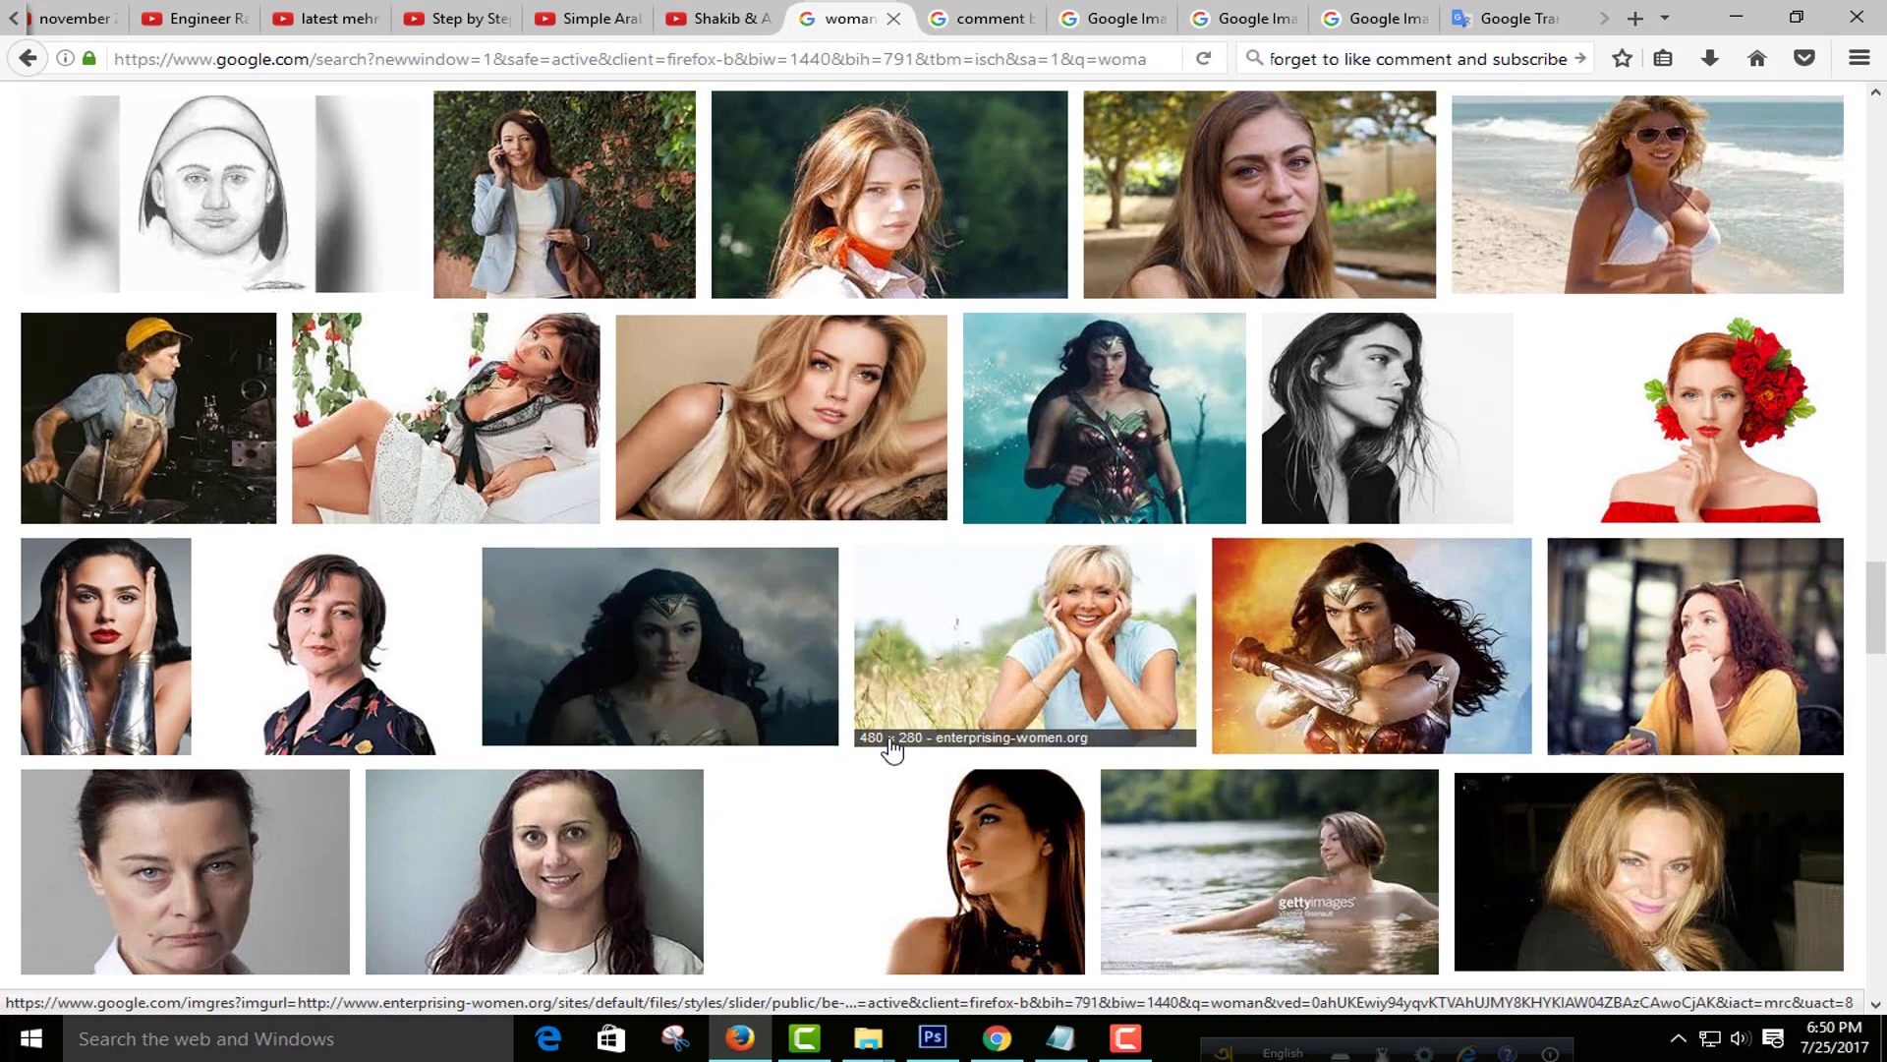
pyautogui.scroll(-3, 890, 749)
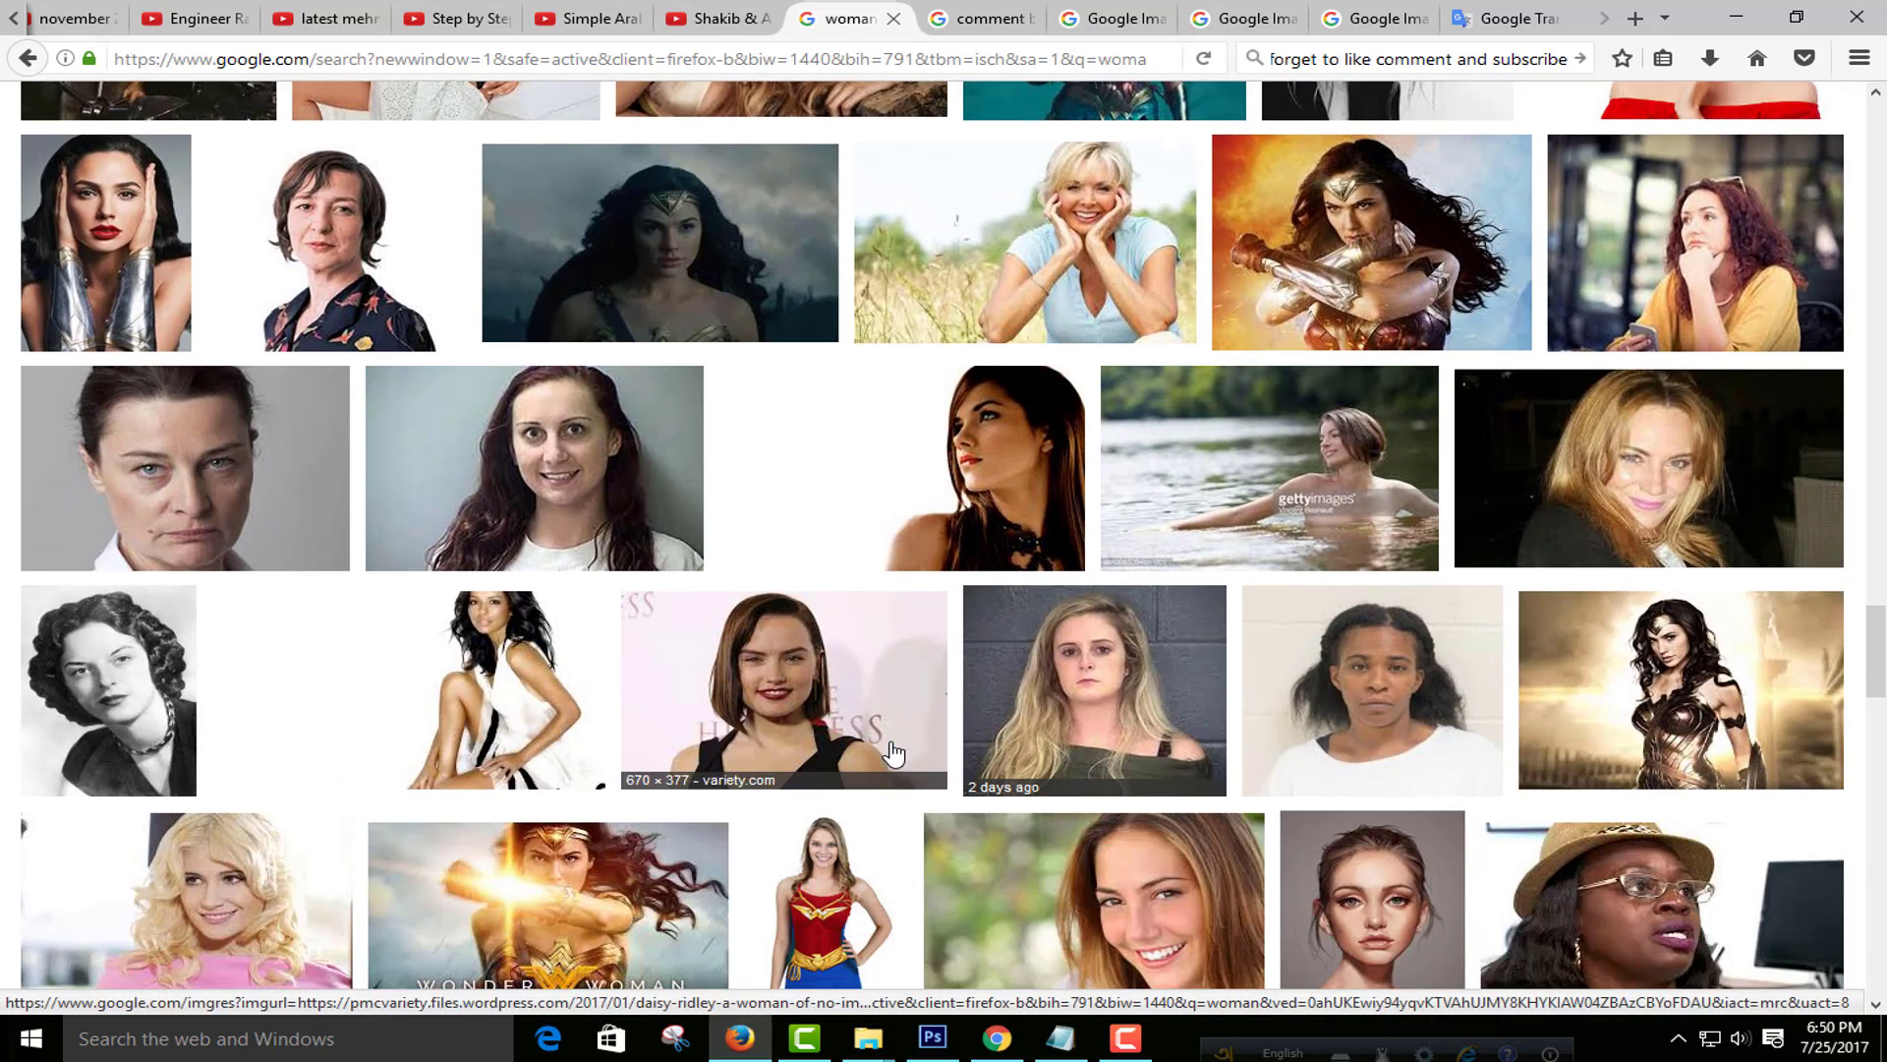
# Step: Open the stern woman-on-grey portrait in a new tab and drag it toward Photoshop
pyautogui.rightClick(127, 436)
pyautogui.click(162, 455)
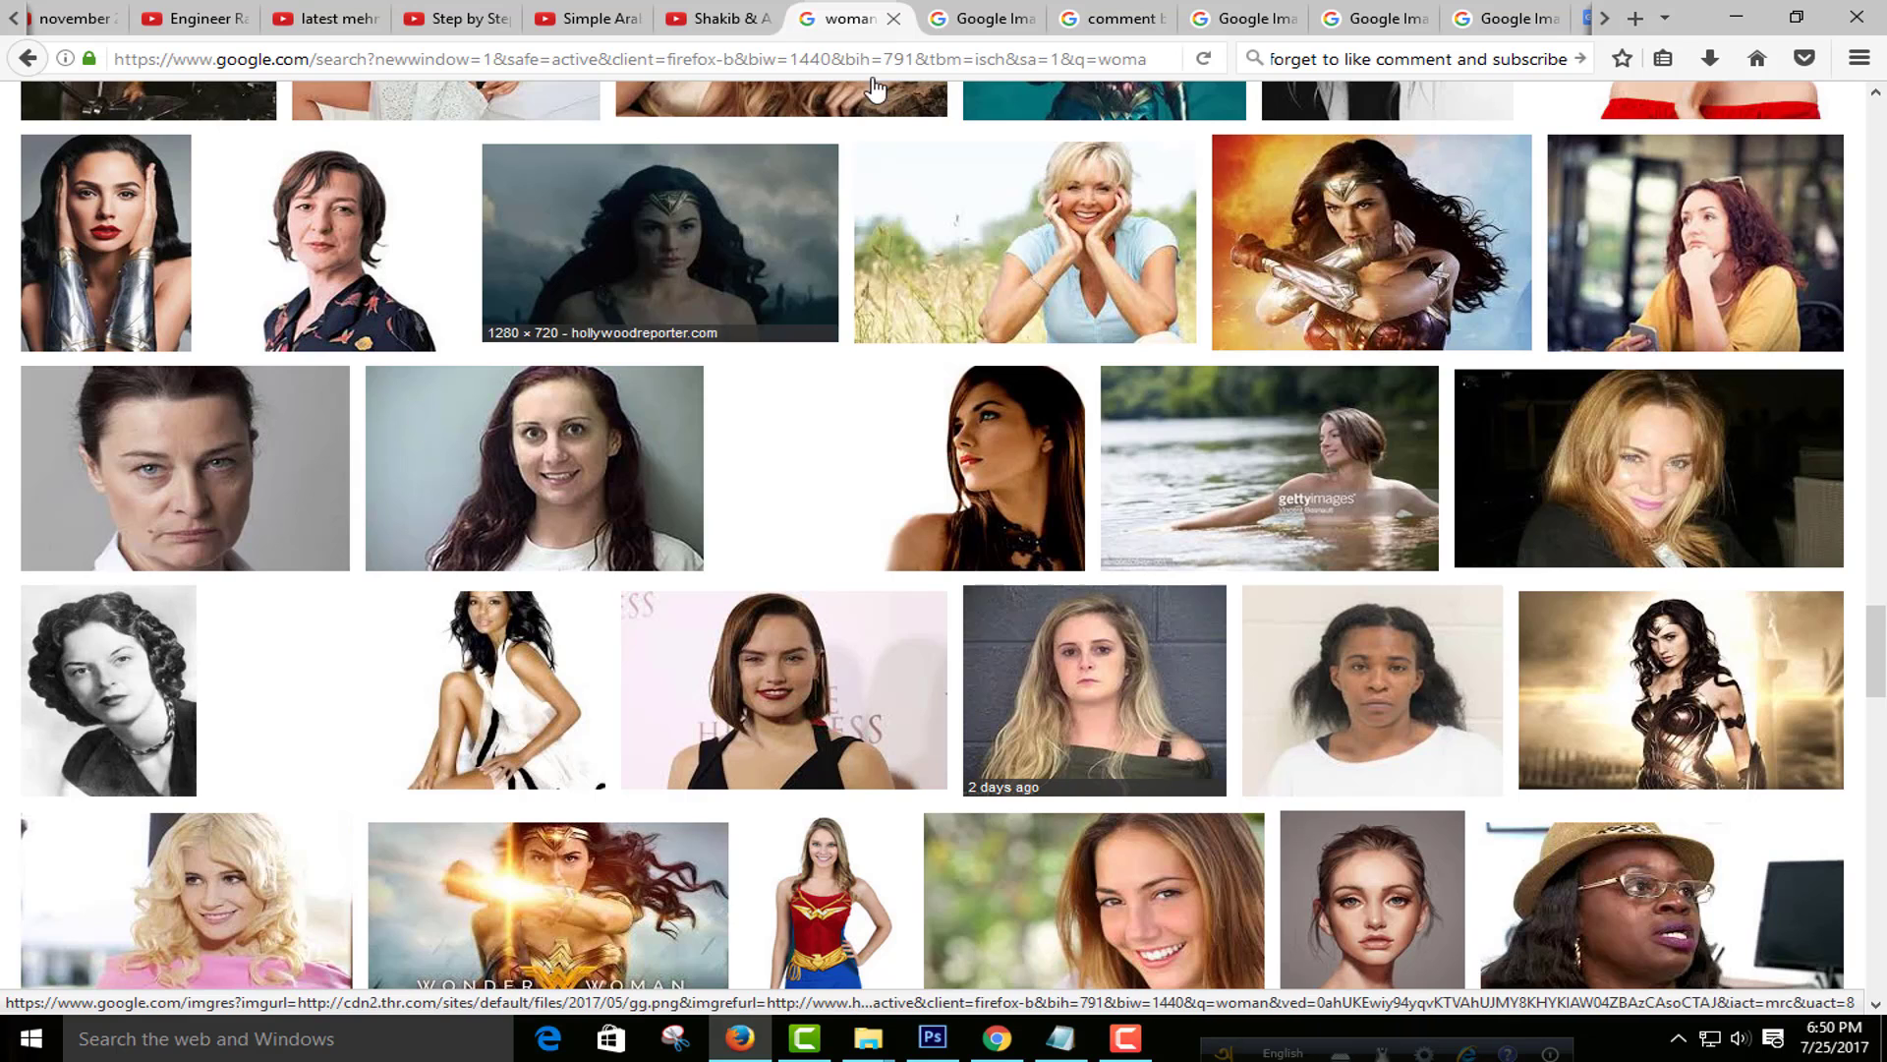
pyautogui.click(968, 18)
pyautogui.moveTo(963, 443)
pyautogui.mouseDown()
pyautogui.moveTo(951, 429)
pyautogui.moveTo(953, 1015)
pyautogui.mouseUp()
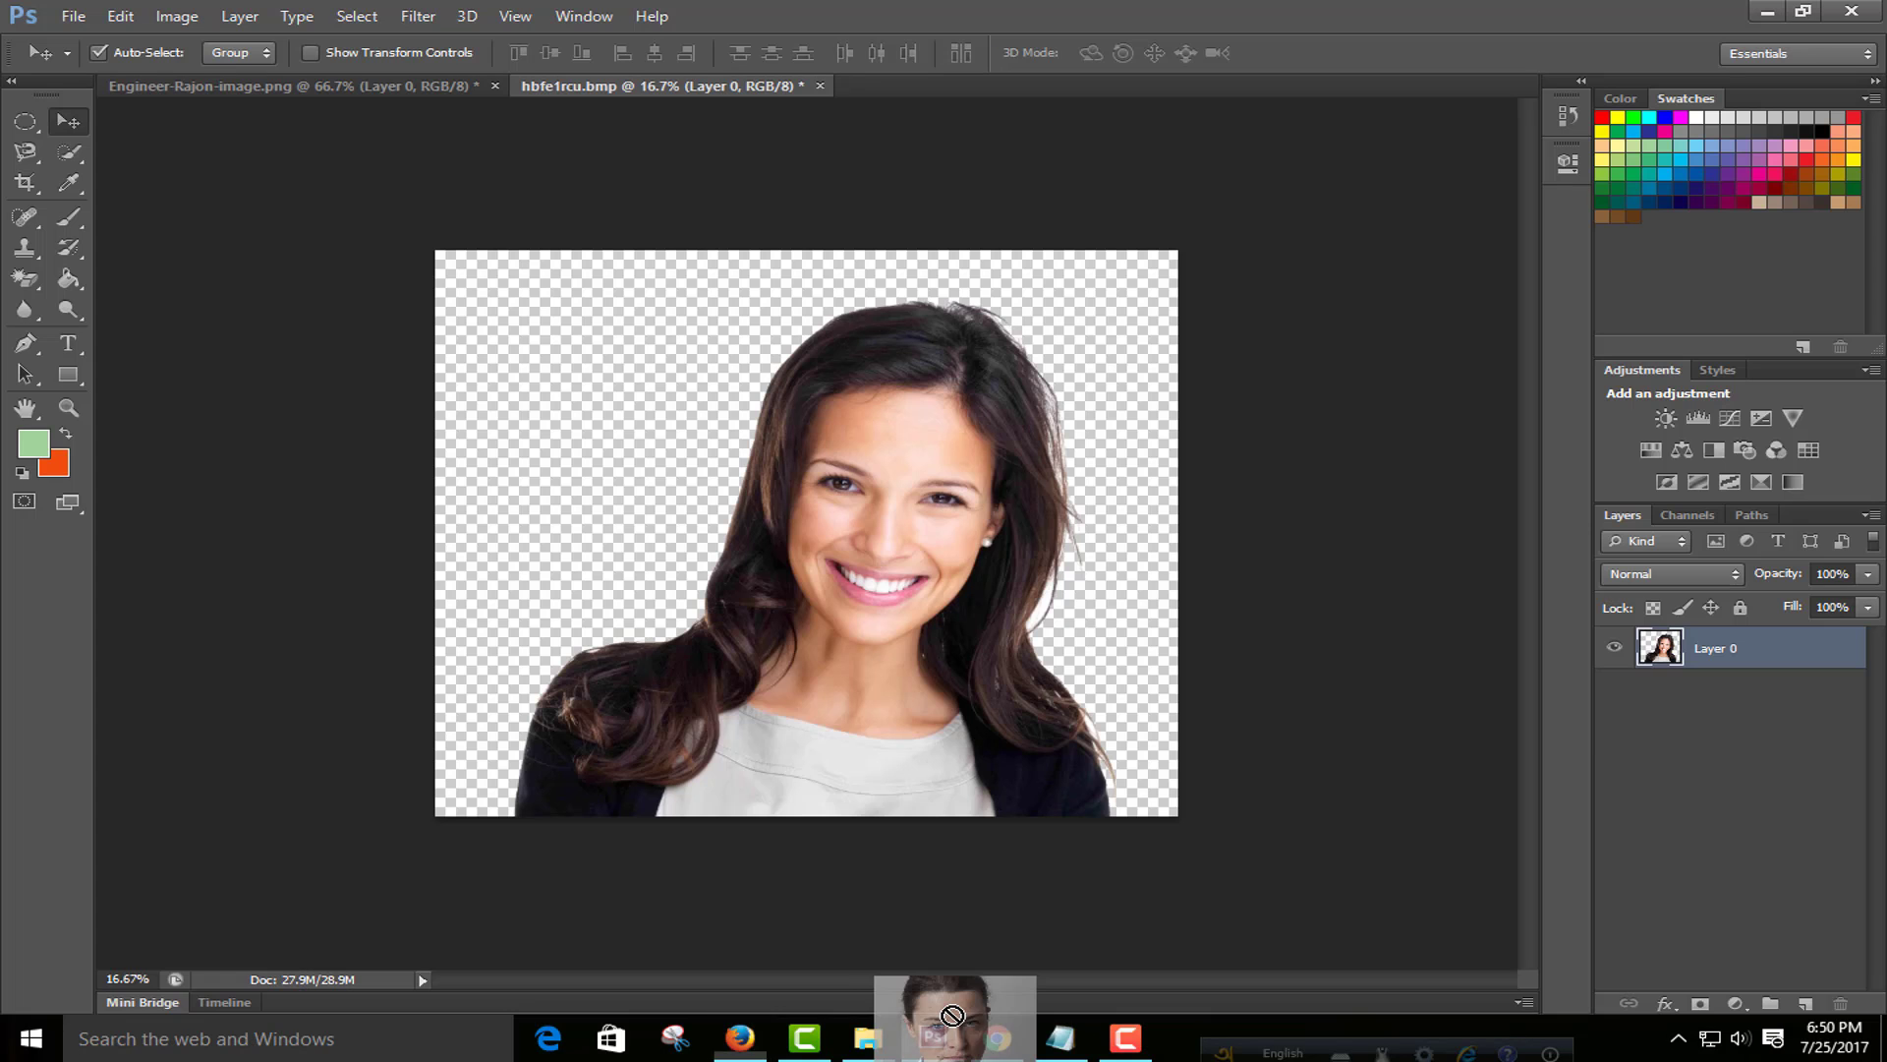
# Step: Open the stern woman's photo in Photoshop and Magic-Erase the grey backdrop on both sides of her face
pyautogui.moveTo(952, 1015); pyautogui.dragTo(1010, 105)
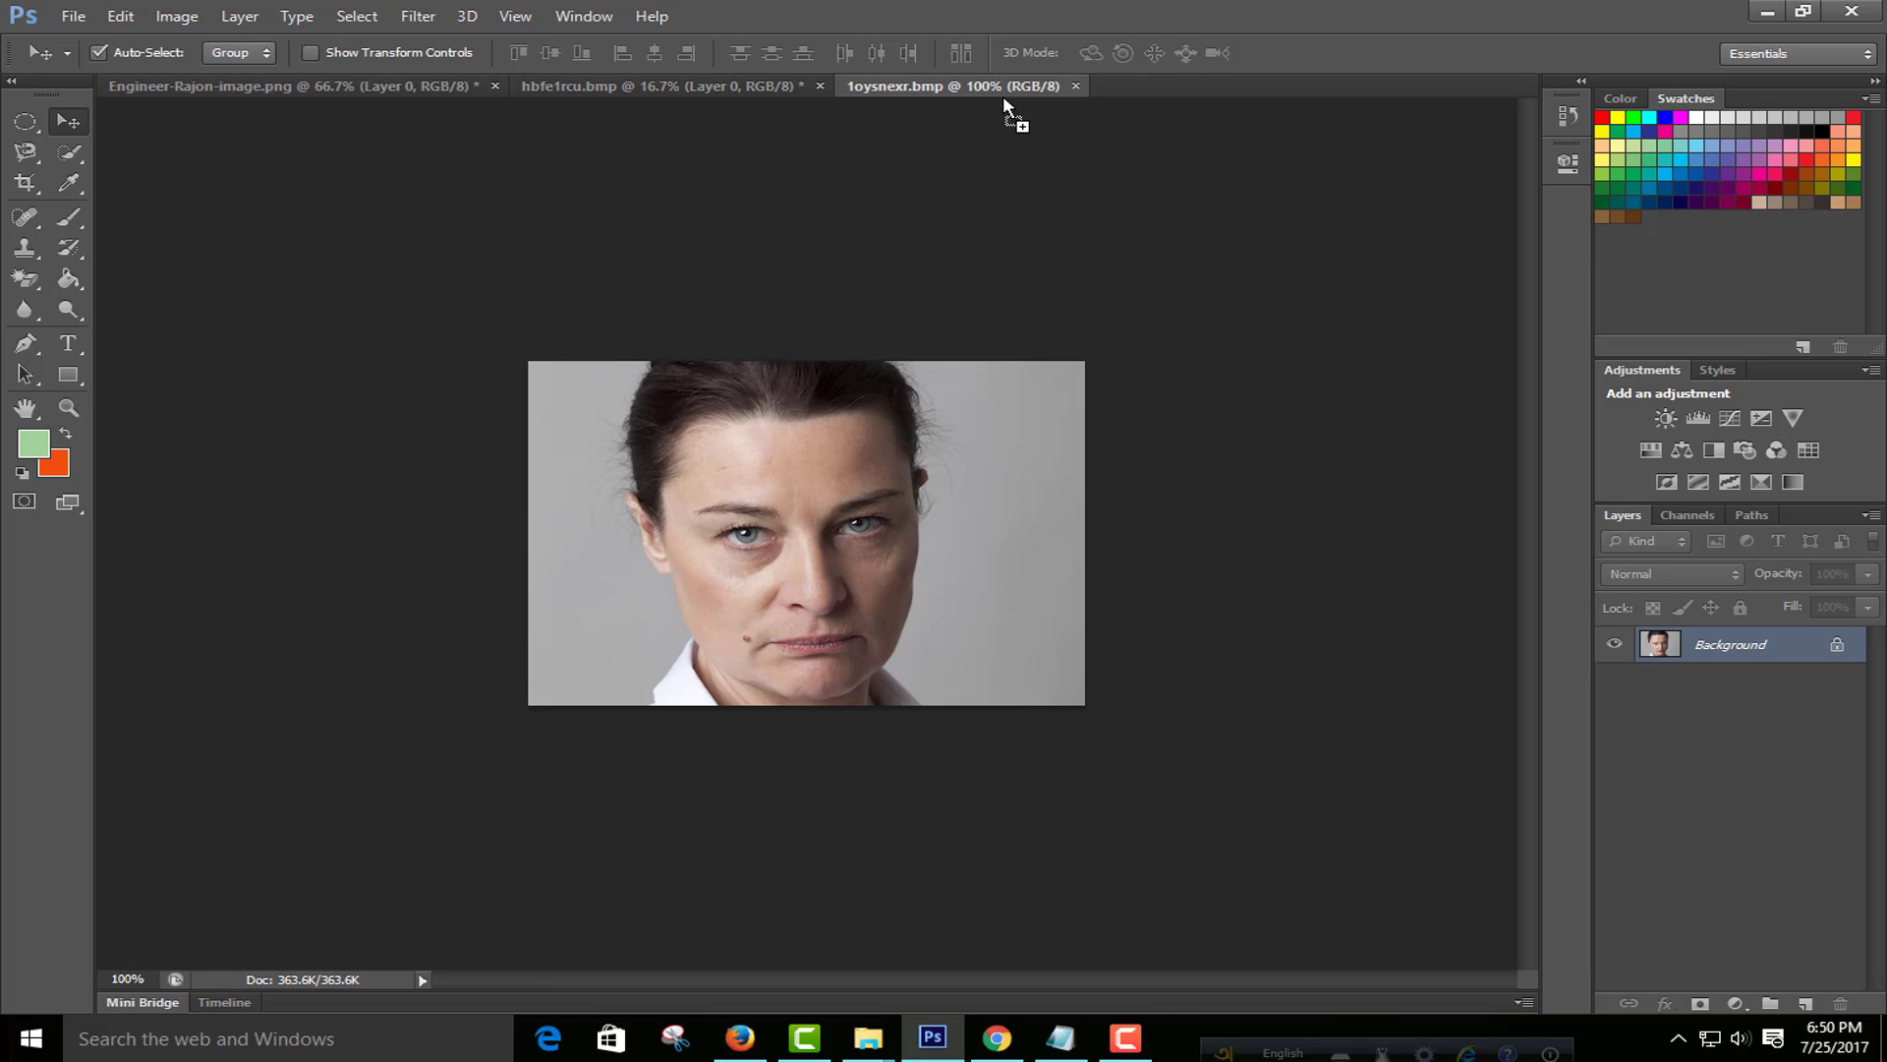
pyautogui.click(26, 280)
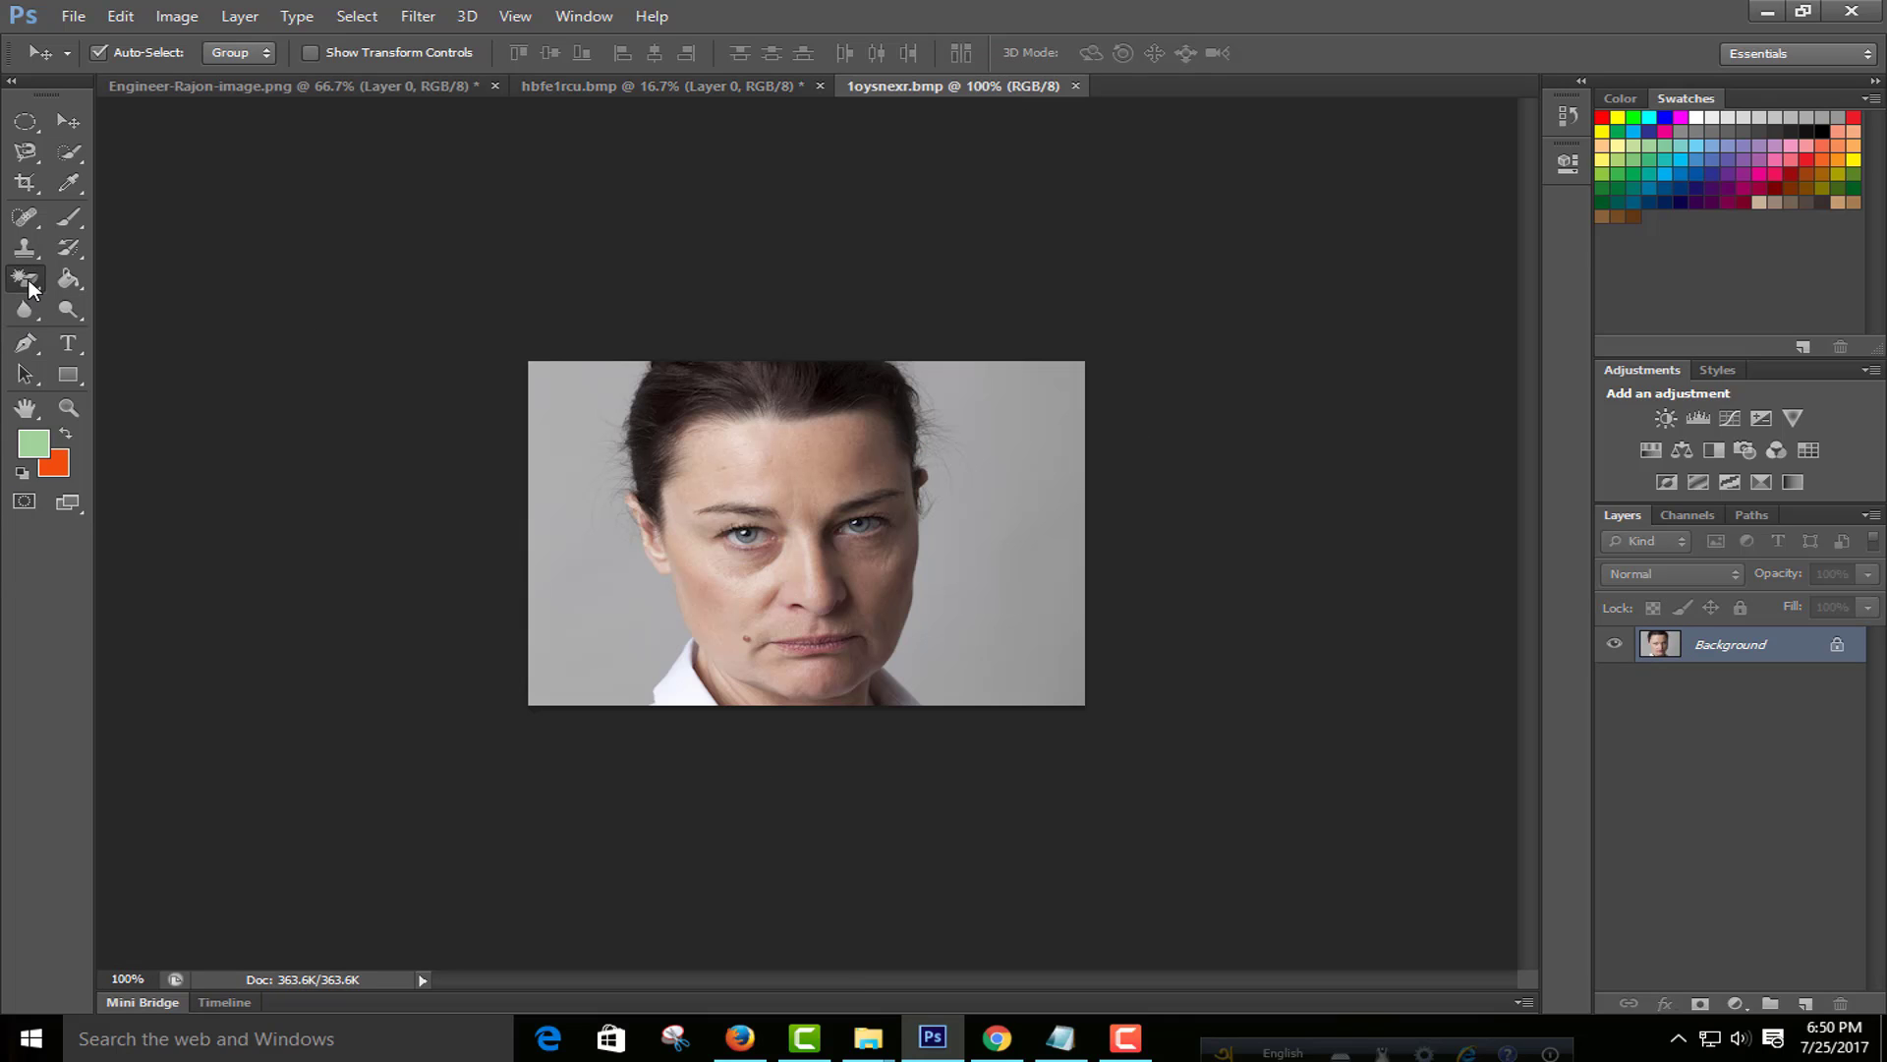
pyautogui.click(580, 605)
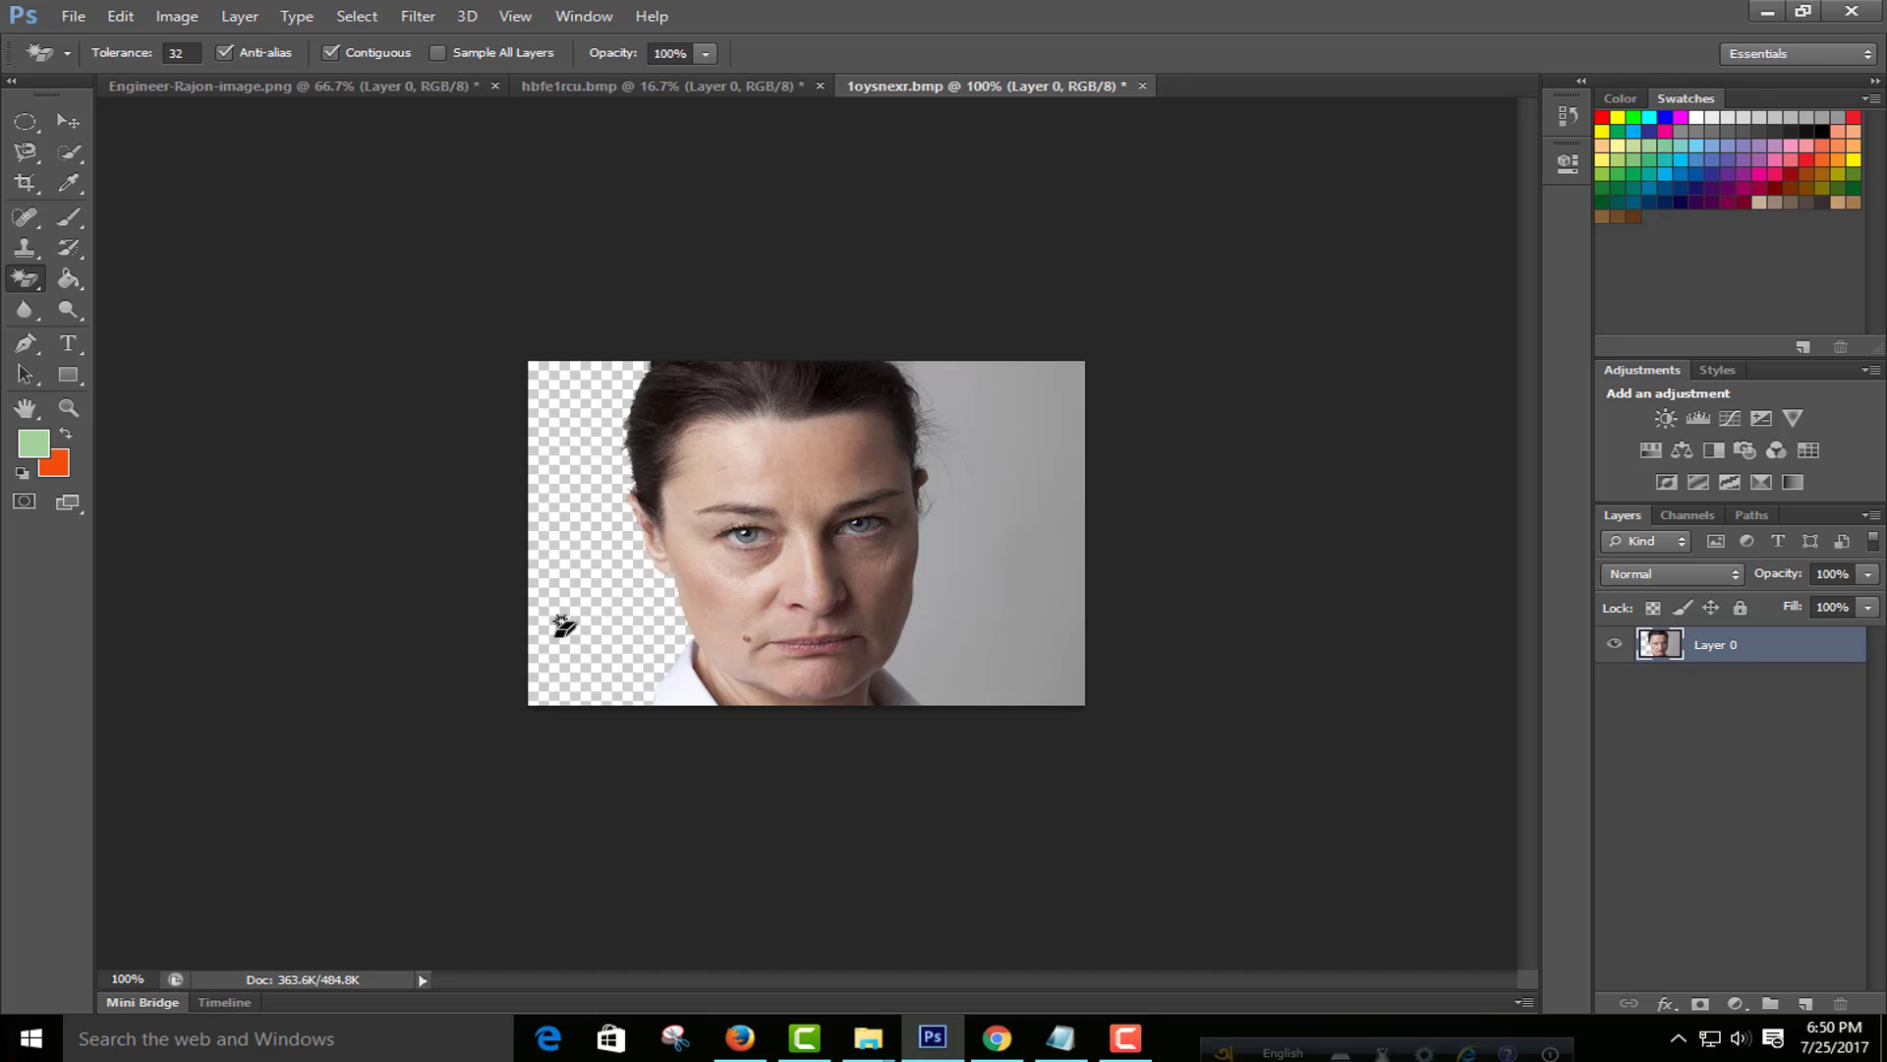
pyautogui.click(986, 621)
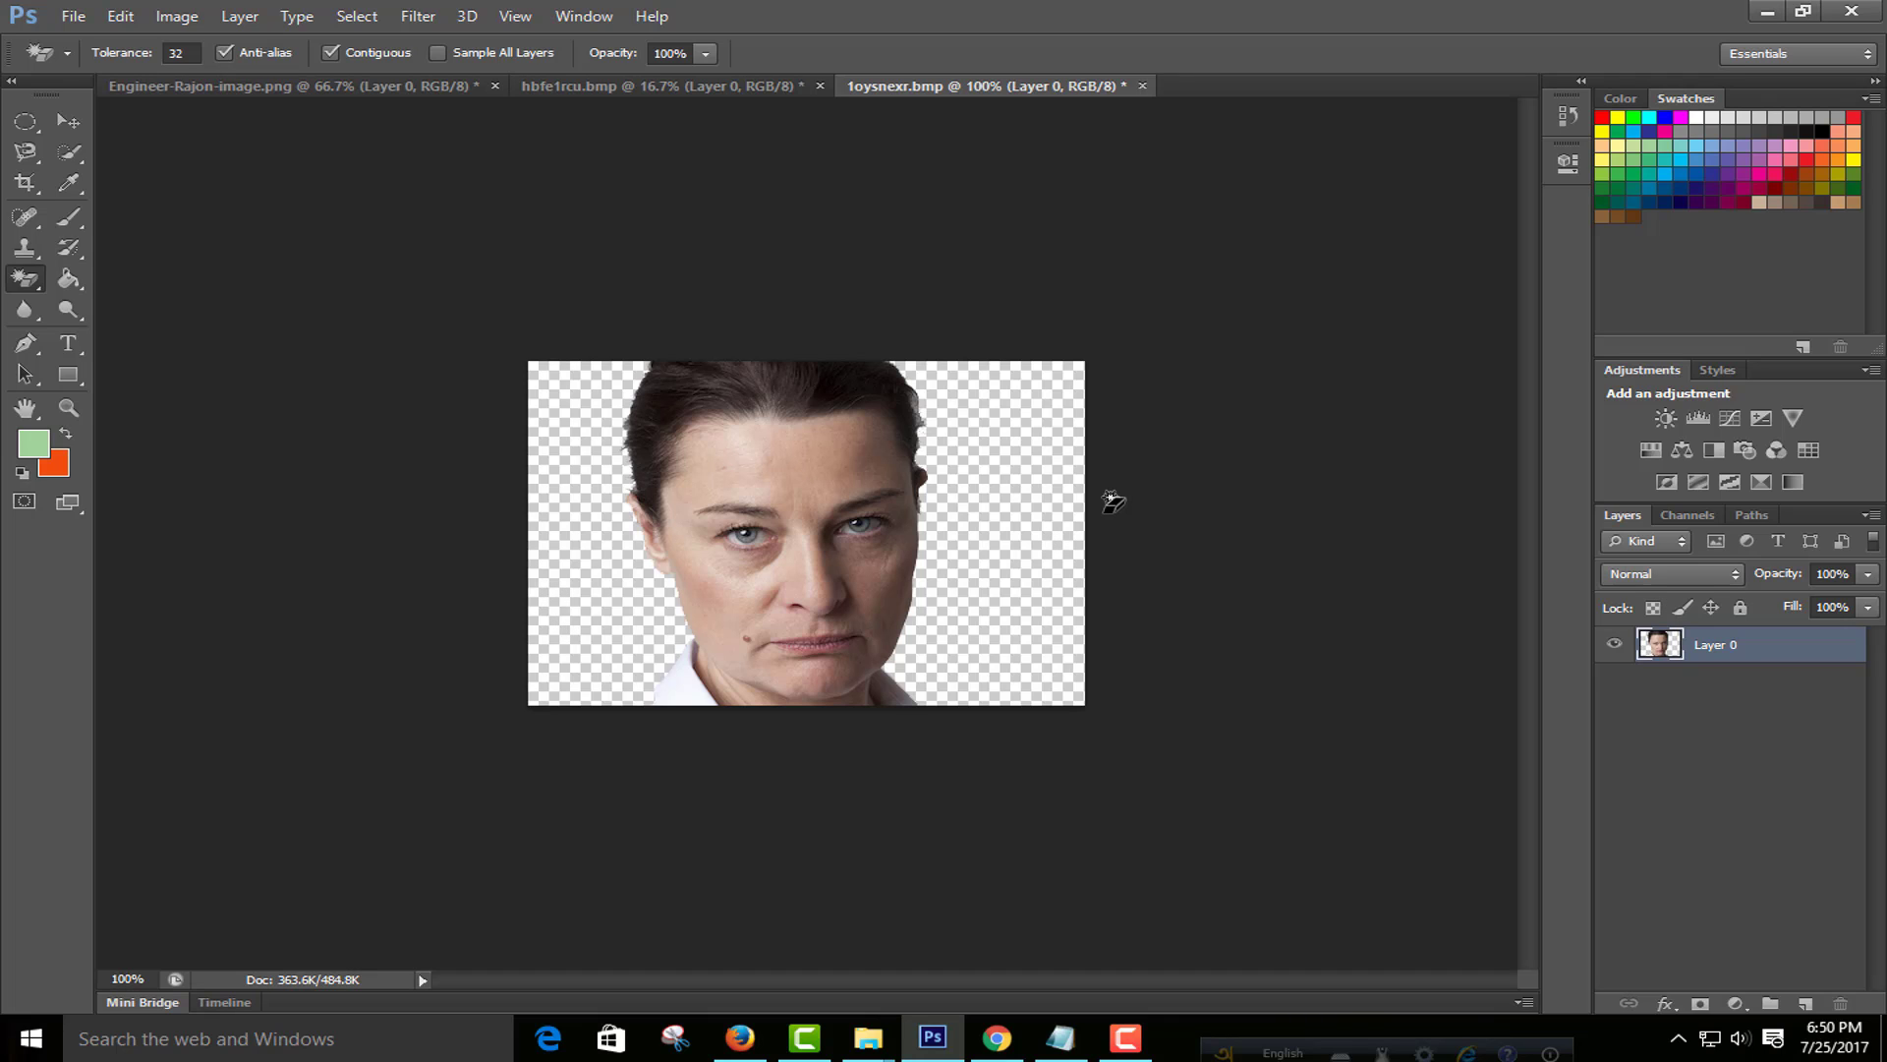
# Step: Zoom in to erase leftover grey along the hair edge, undoing an accidental cheek erasure
pyautogui.hotkey('ctrl', '+')
pyautogui.hotkey('ctrl', '+')
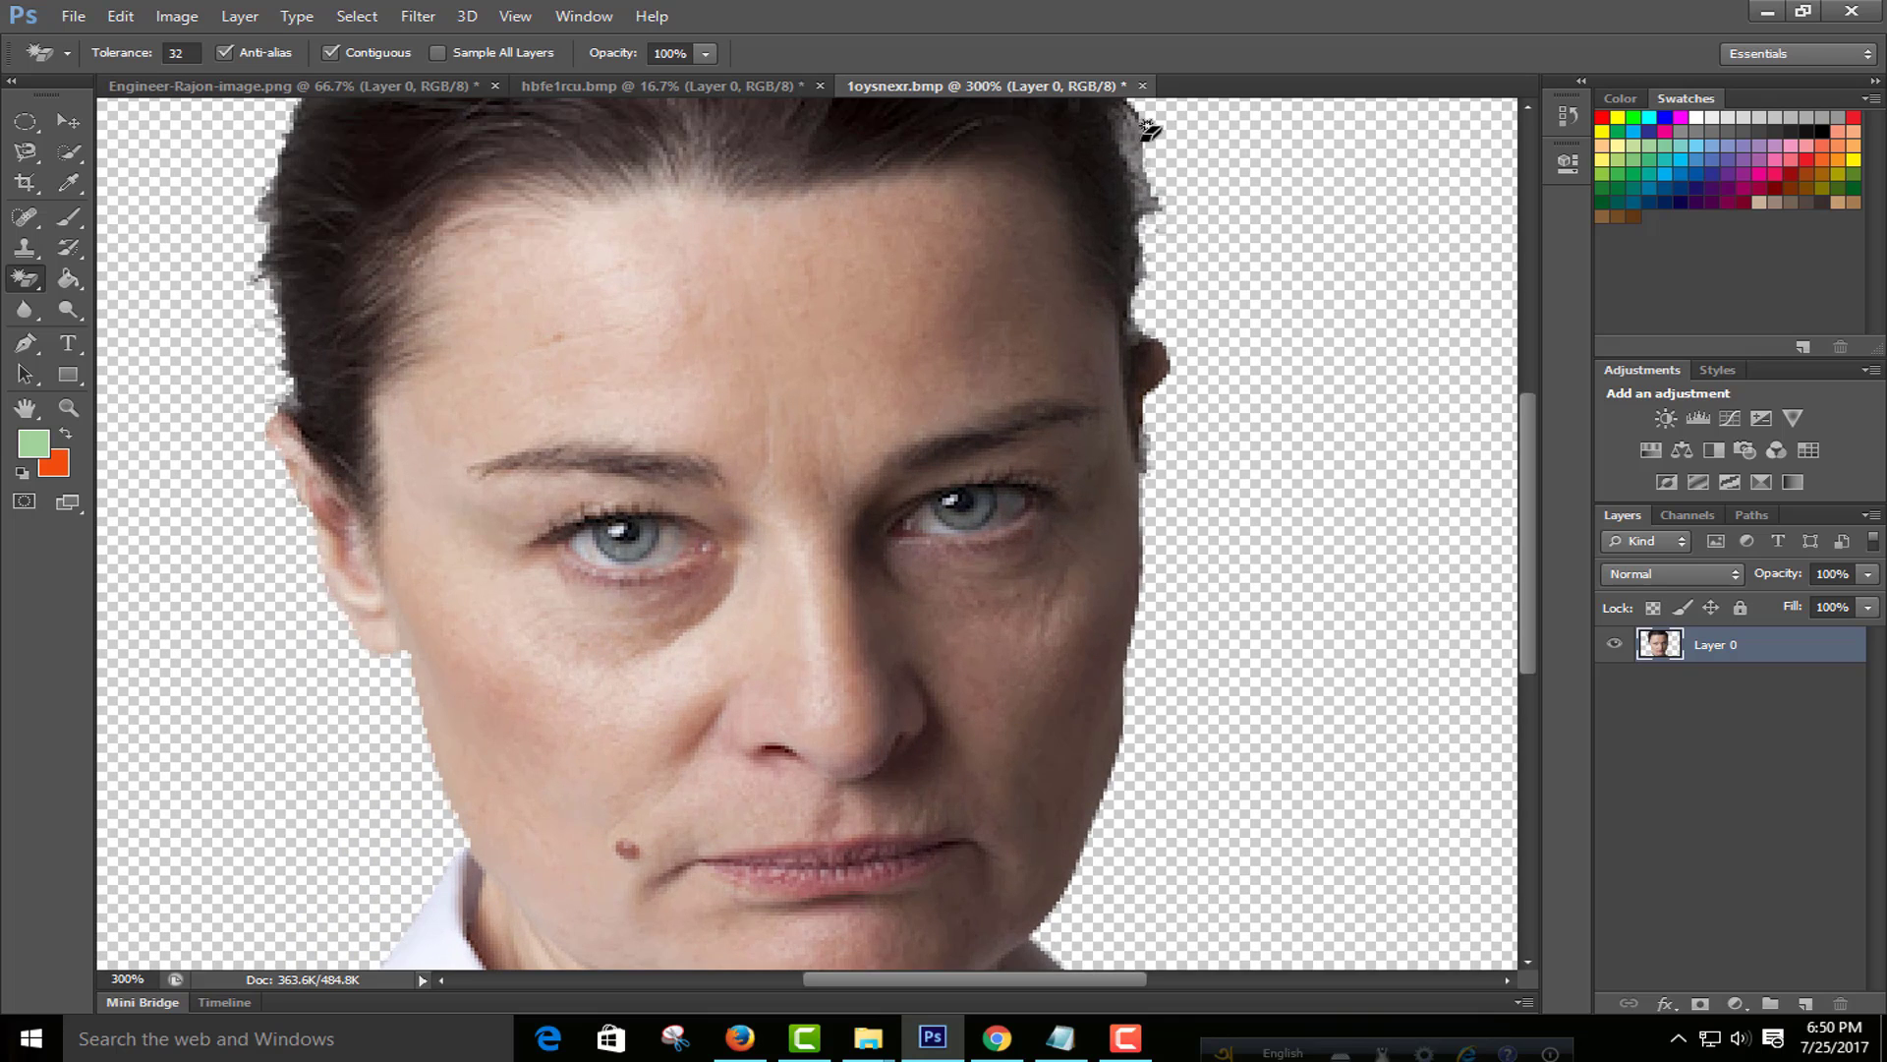
pyautogui.click(1138, 135)
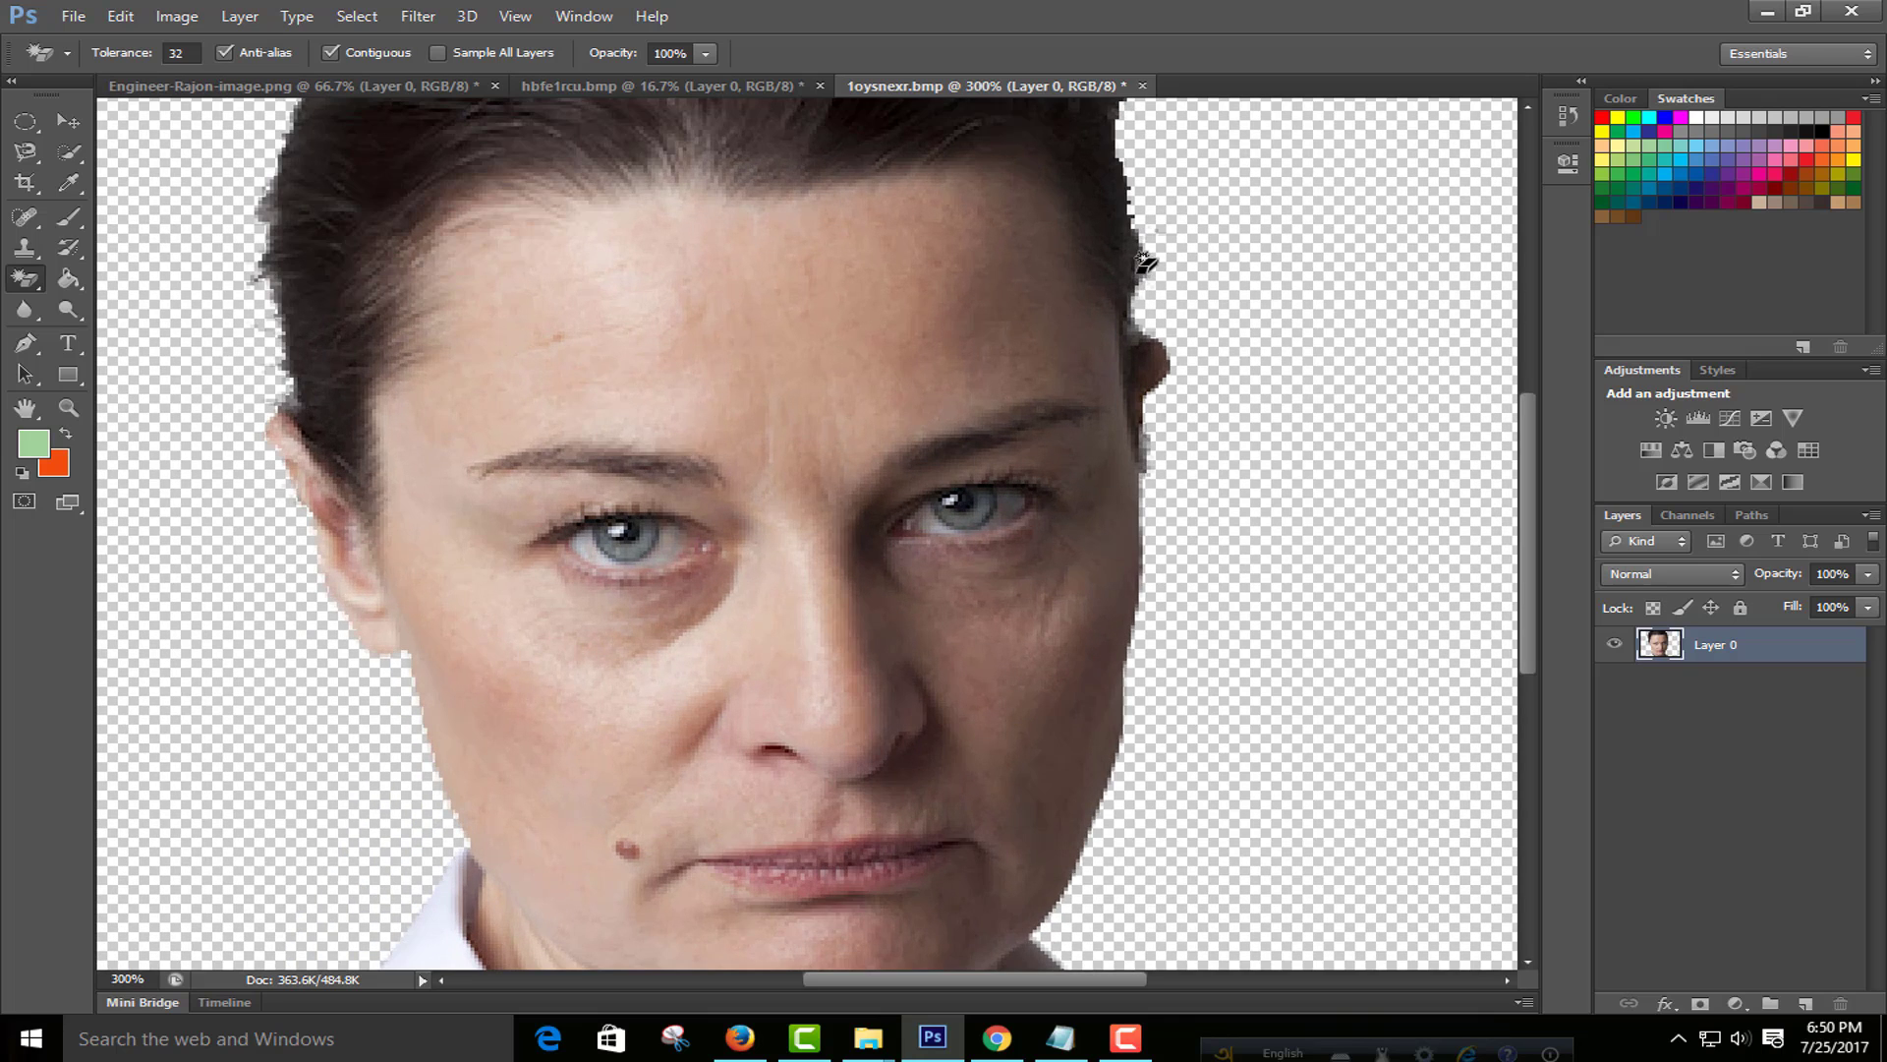
pyautogui.click(1143, 259)
pyautogui.click(1147, 450)
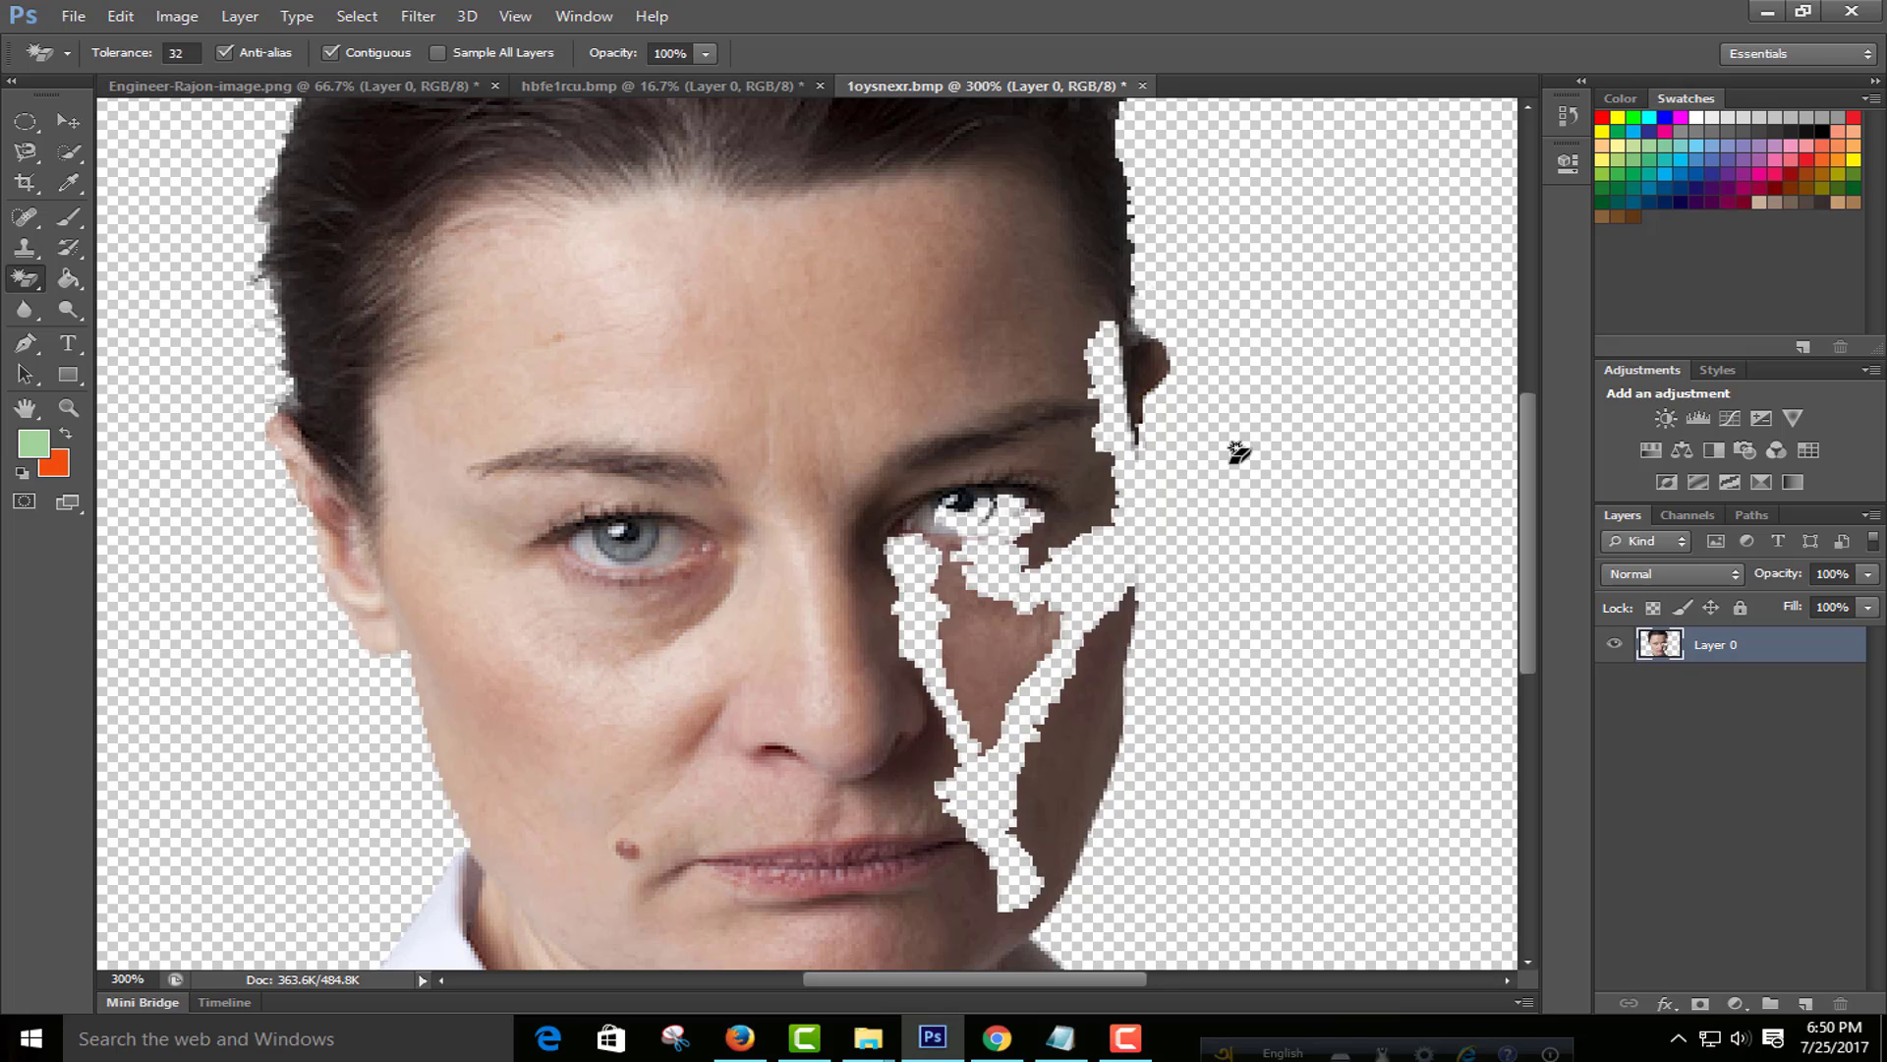
pyautogui.hotkey('ctrl', 'z')
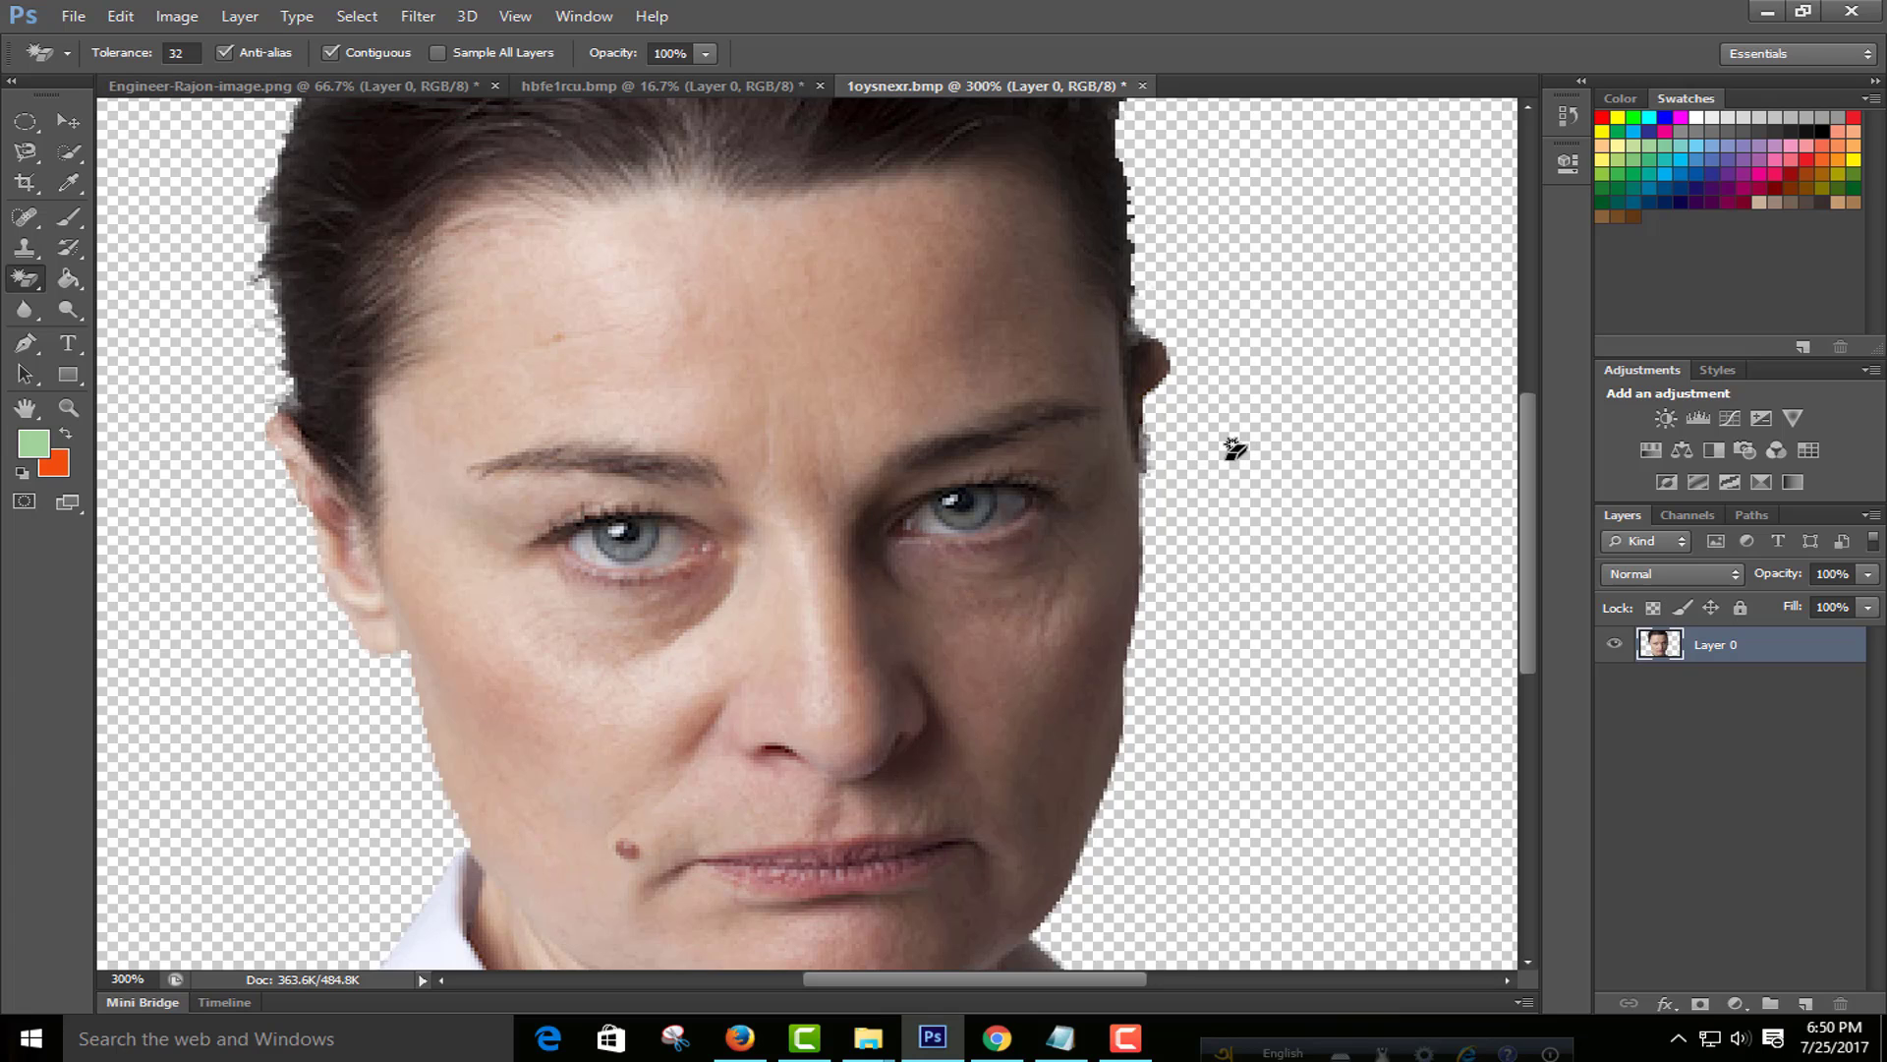
pyautogui.hotkey('ctrl', '-')
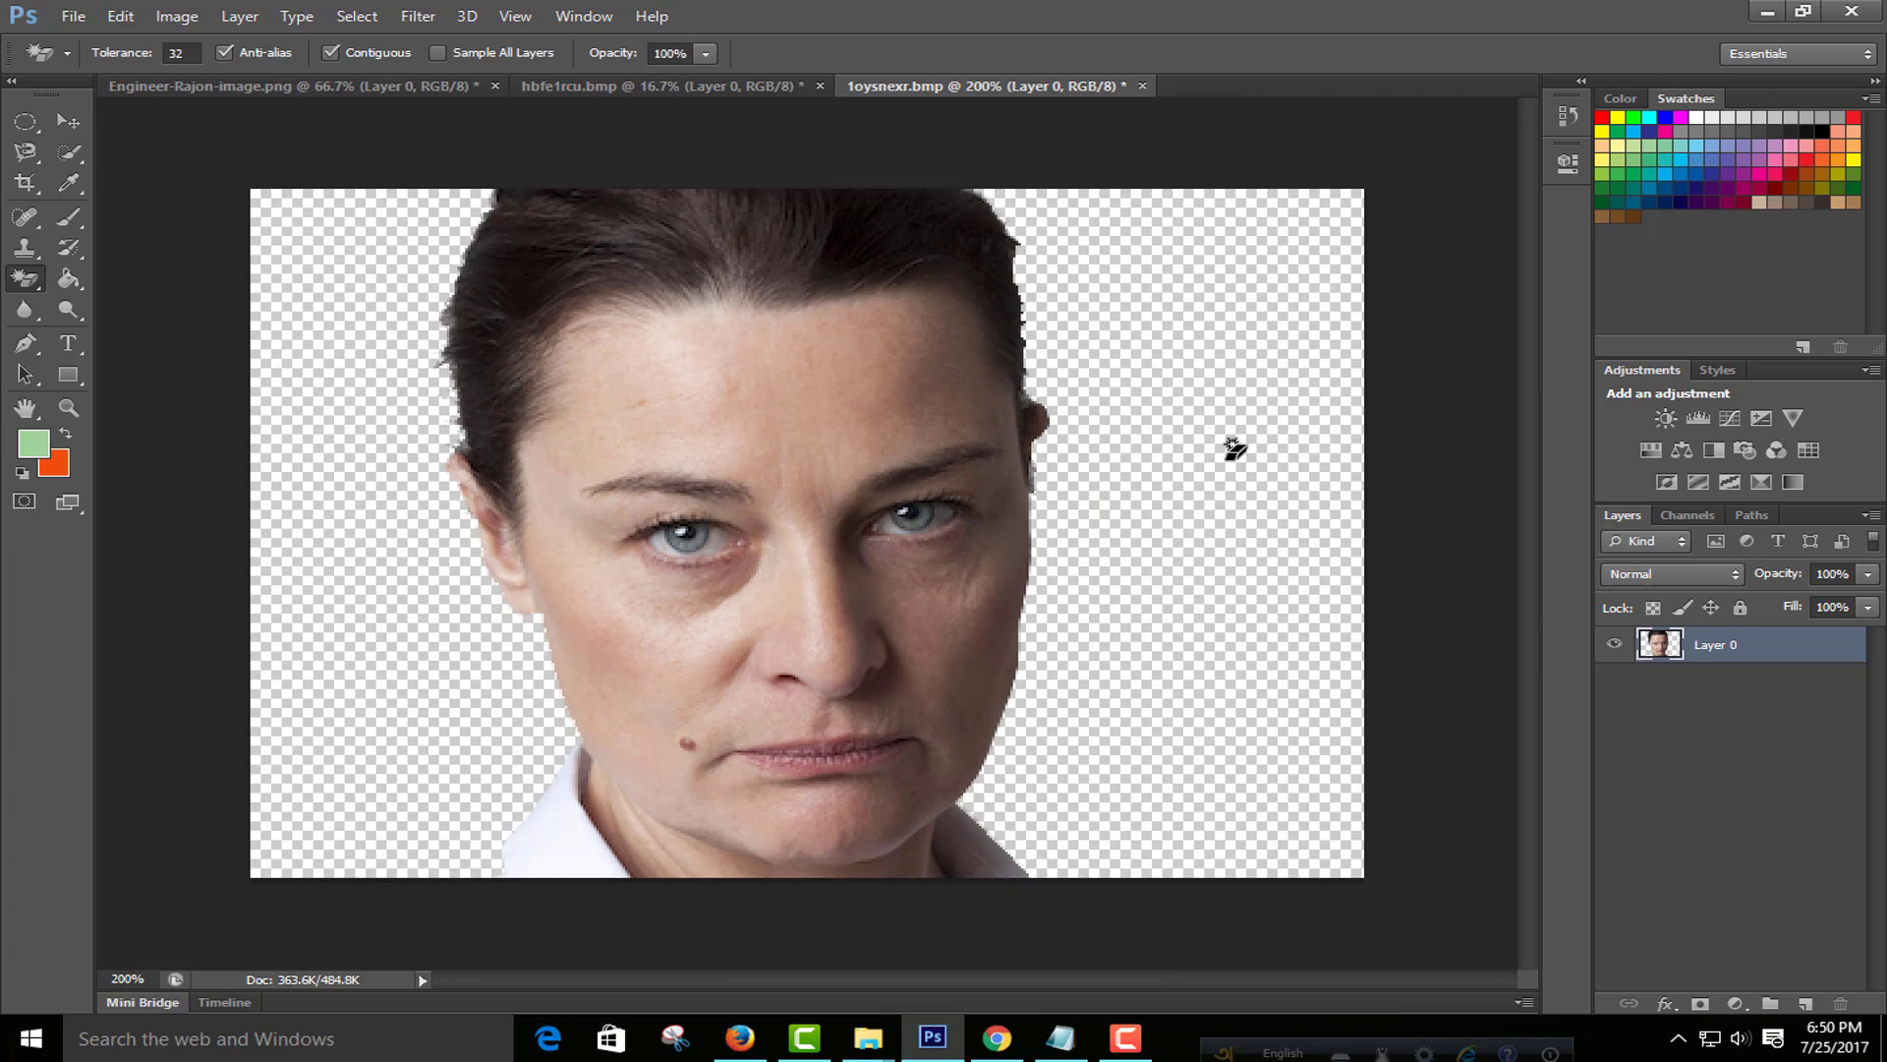
pyautogui.hotkey('ctrl', '-')
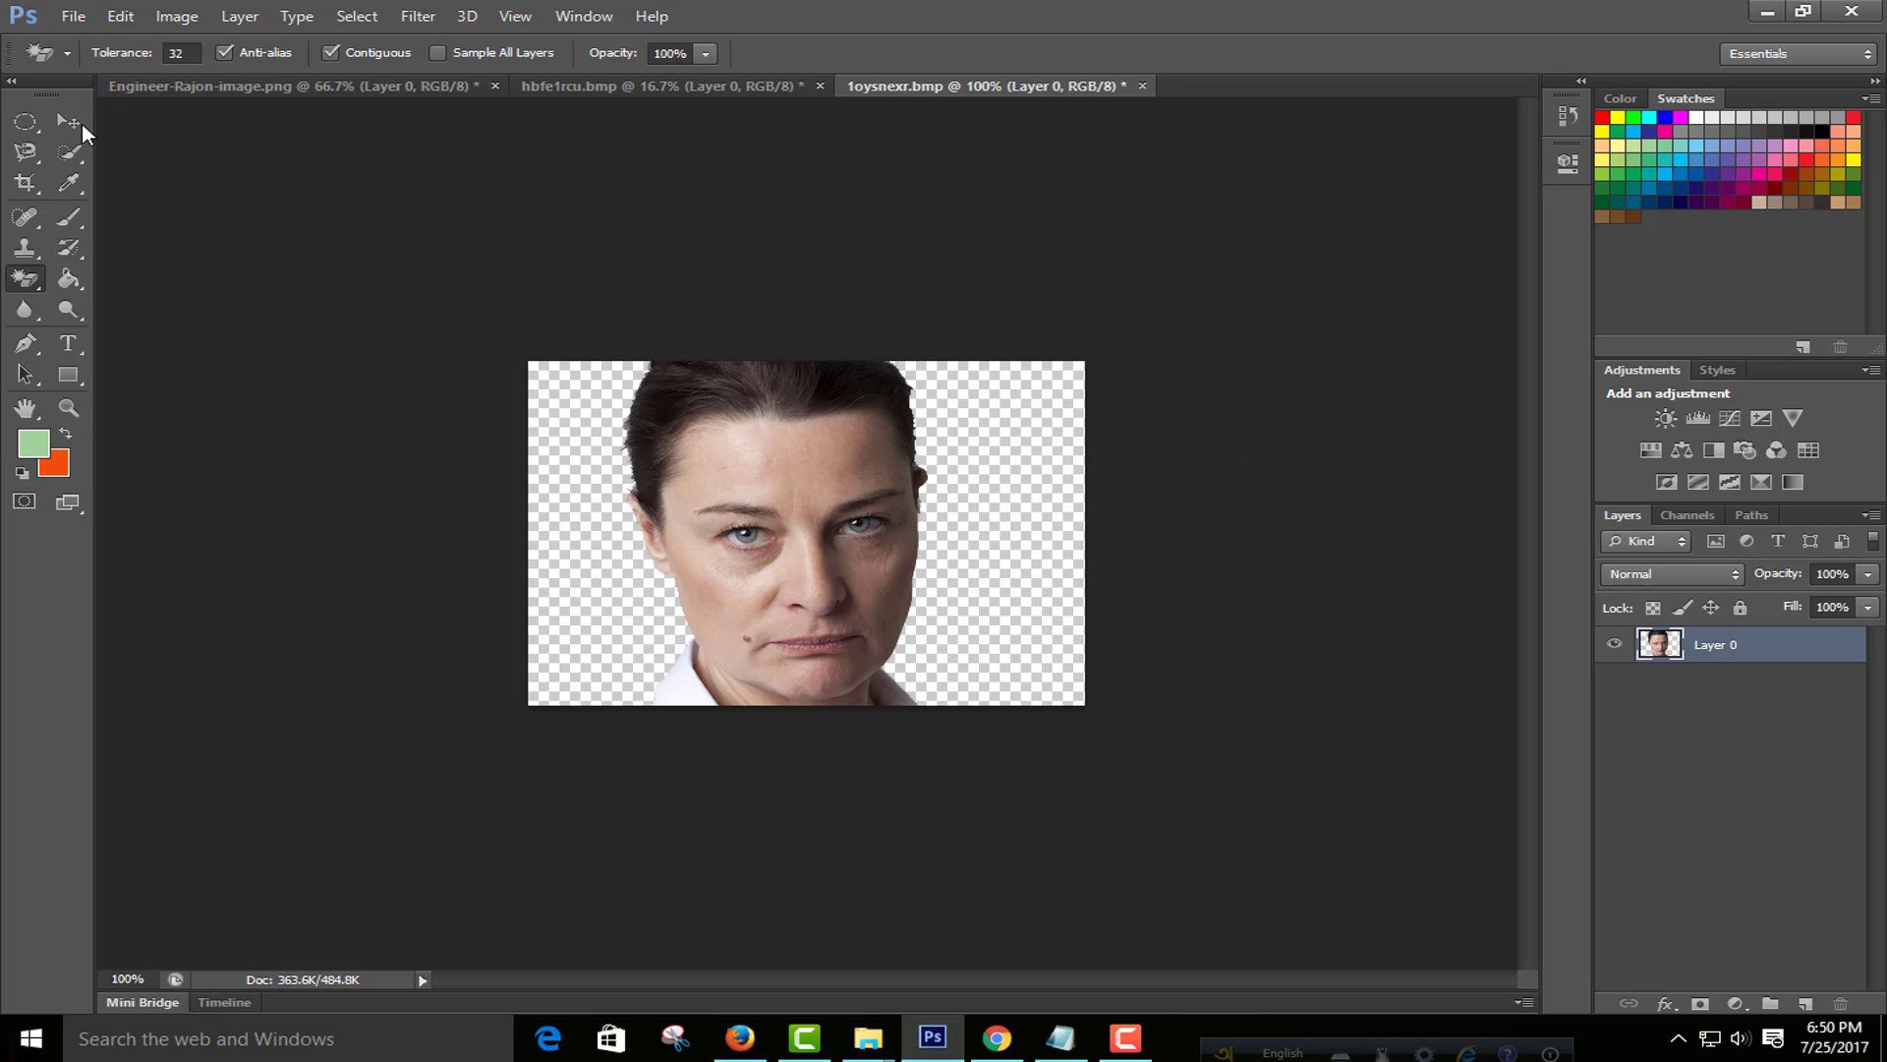
# Step: Nudge the cut-out face slightly right and up, then close 1oysnexr.bmp without saving
pyautogui.click(68, 121)
pyautogui.moveTo(869, 674)
pyautogui.mouseDown()
pyautogui.moveTo(986, 622)
pyautogui.moveTo(884, 669)
pyautogui.mouseUp()
pyautogui.click(1142, 87)
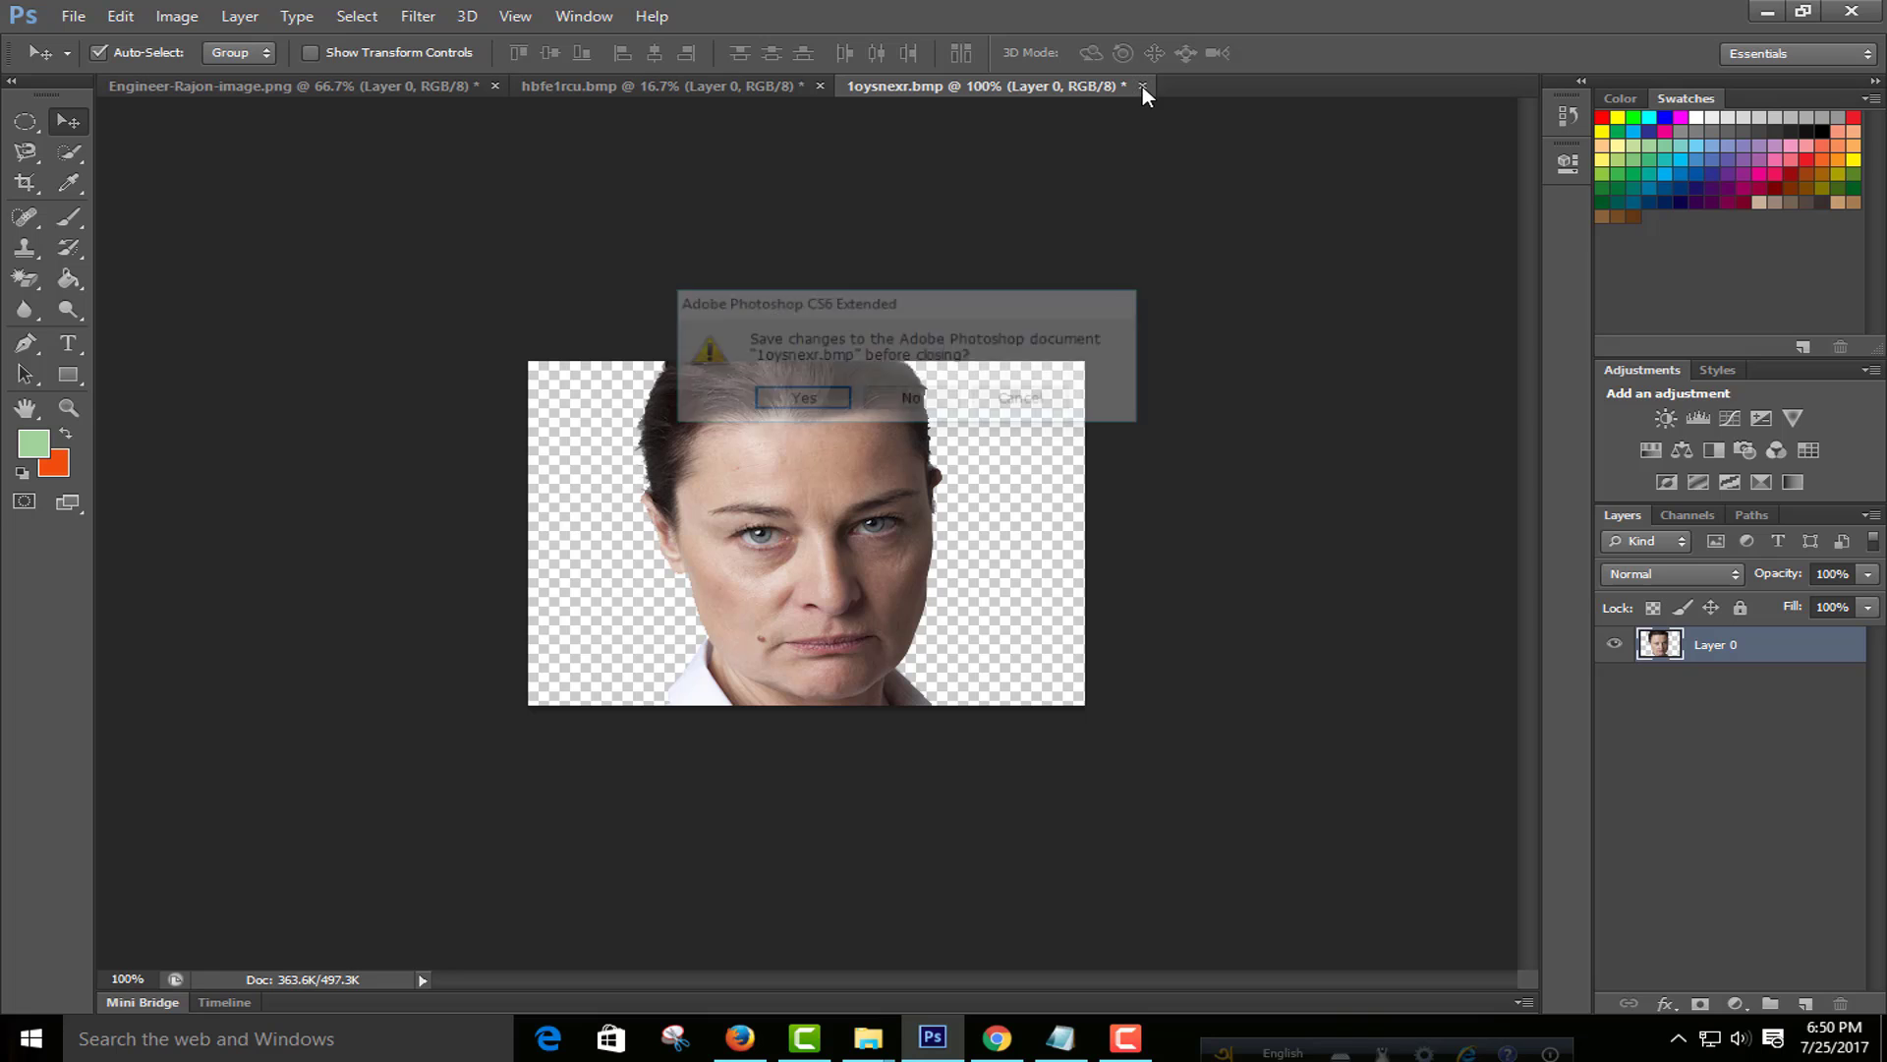
pyautogui.click(914, 401)
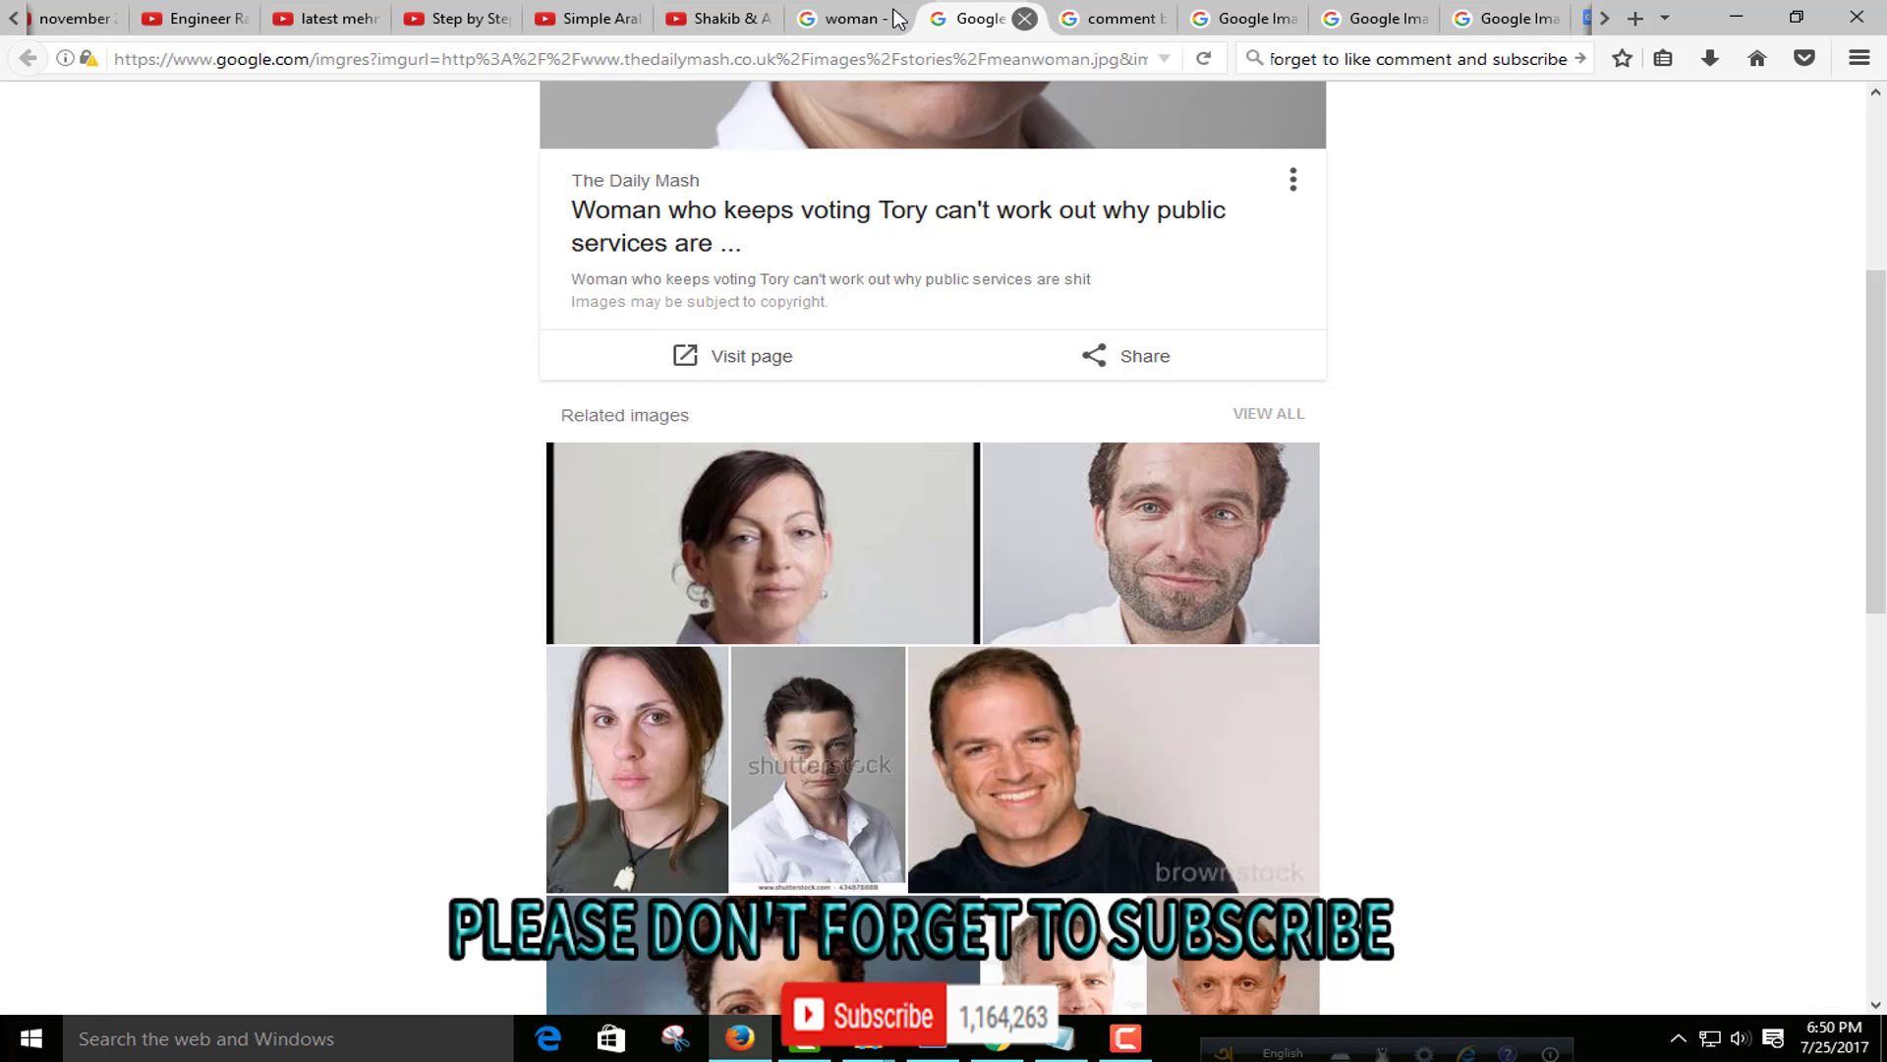
# Step: Close the image preview and scroll the Google Images results to find the seated woman
pyautogui.click(1024, 18)
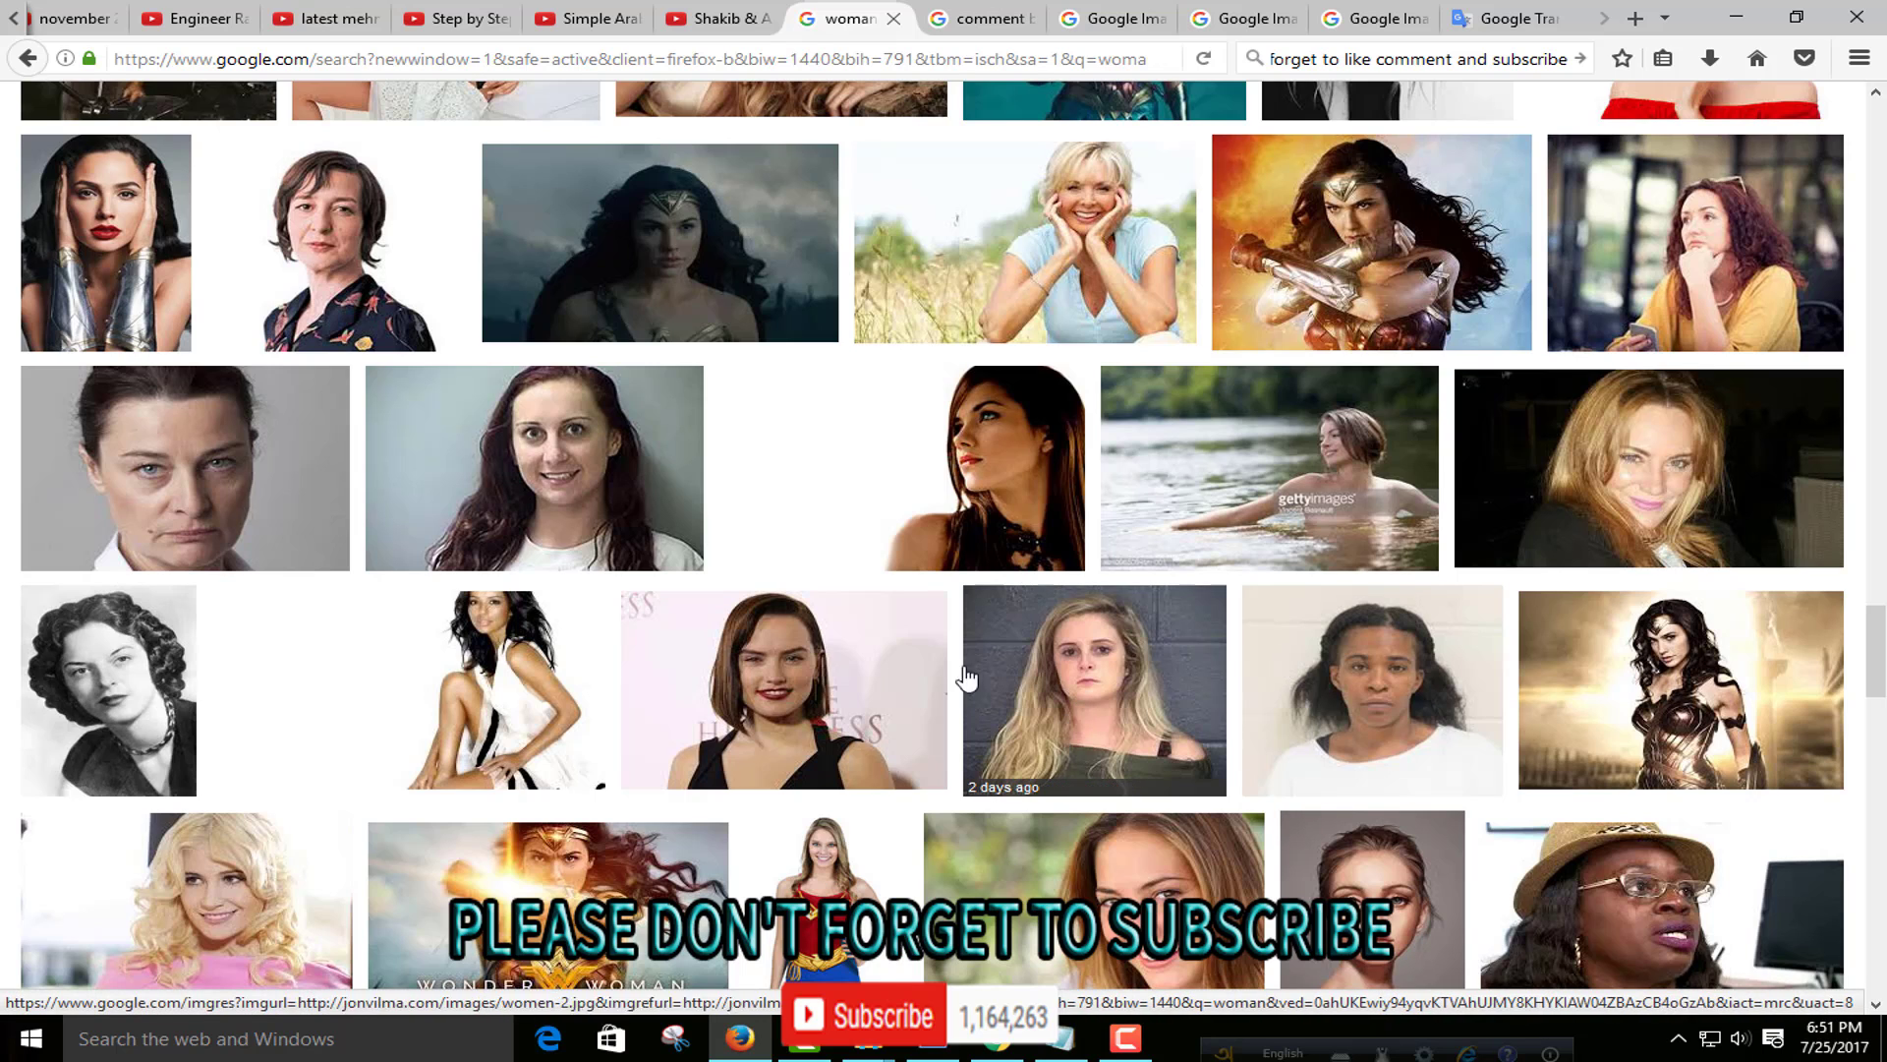
pyautogui.scroll(-2, 1140, 621)
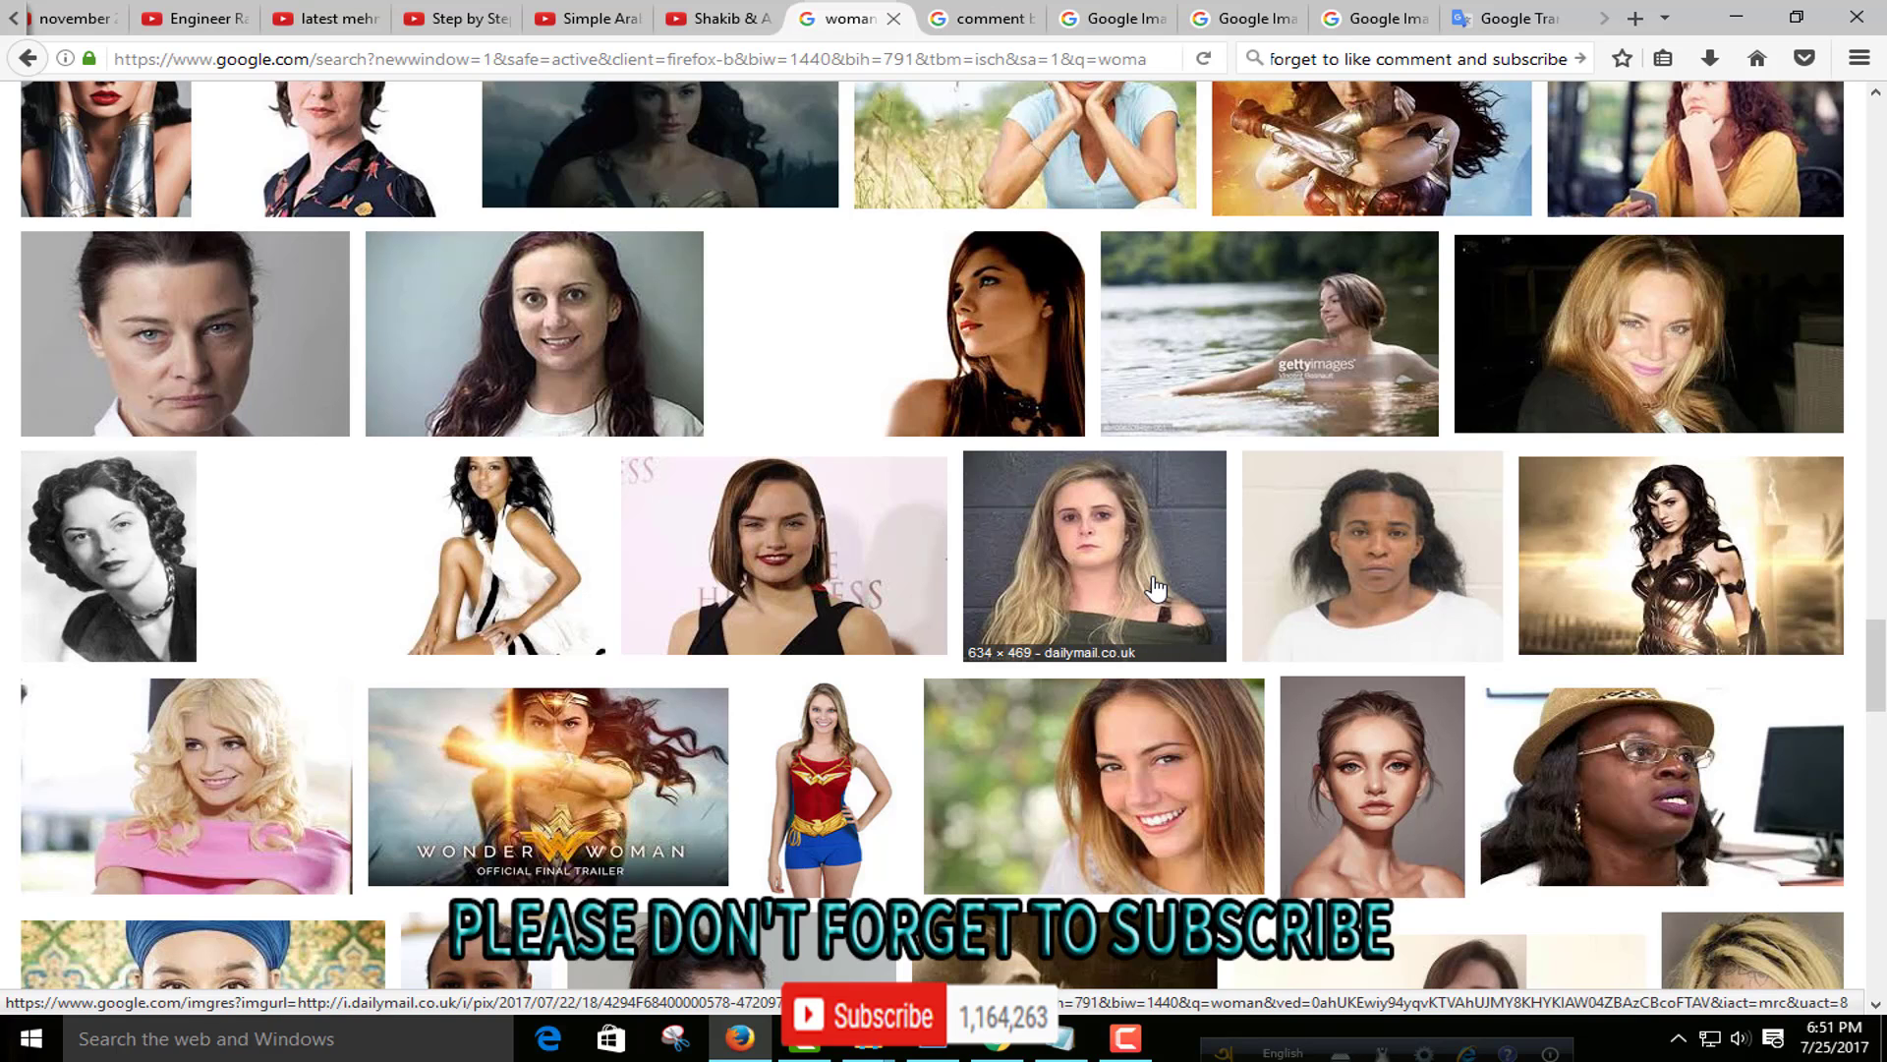
pyautogui.scroll(-2, 1130, 619)
pyautogui.scroll(-3, 1098, 666)
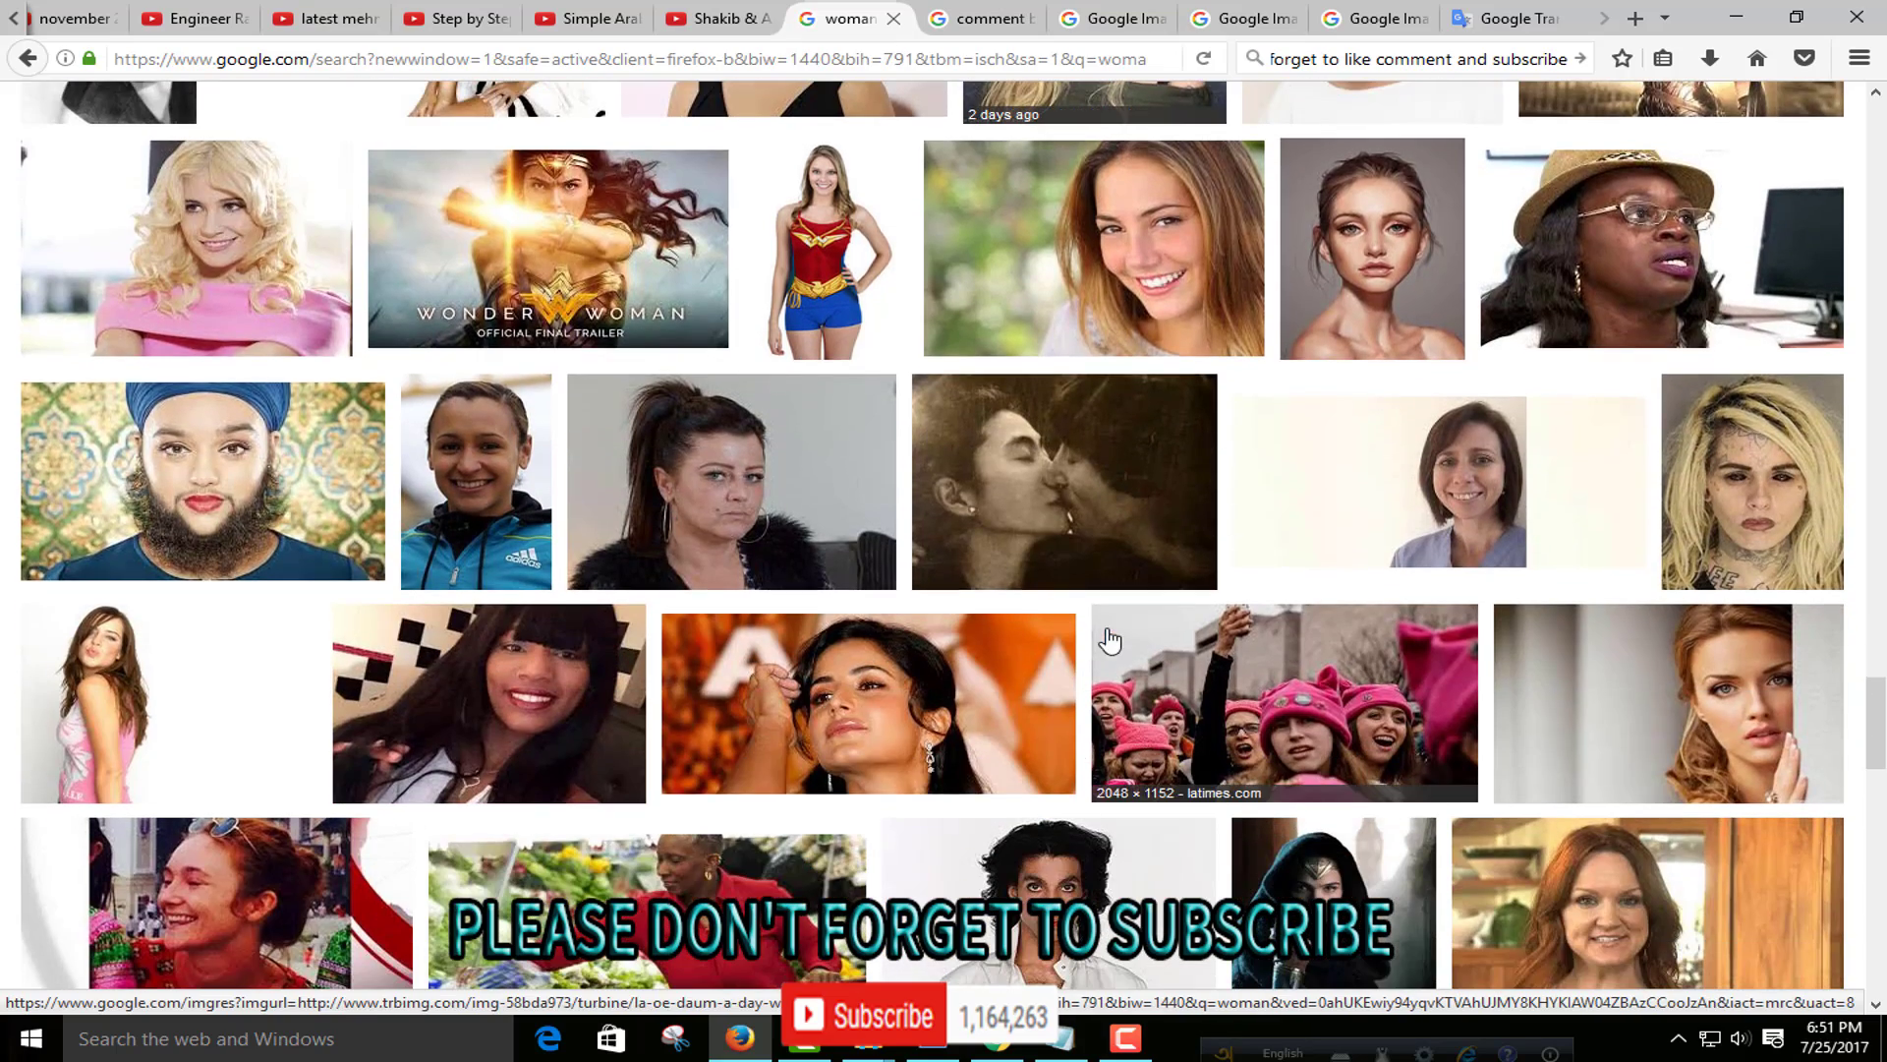
pyautogui.scroll(1, 1098, 666)
pyautogui.scroll(-1, 1097, 666)
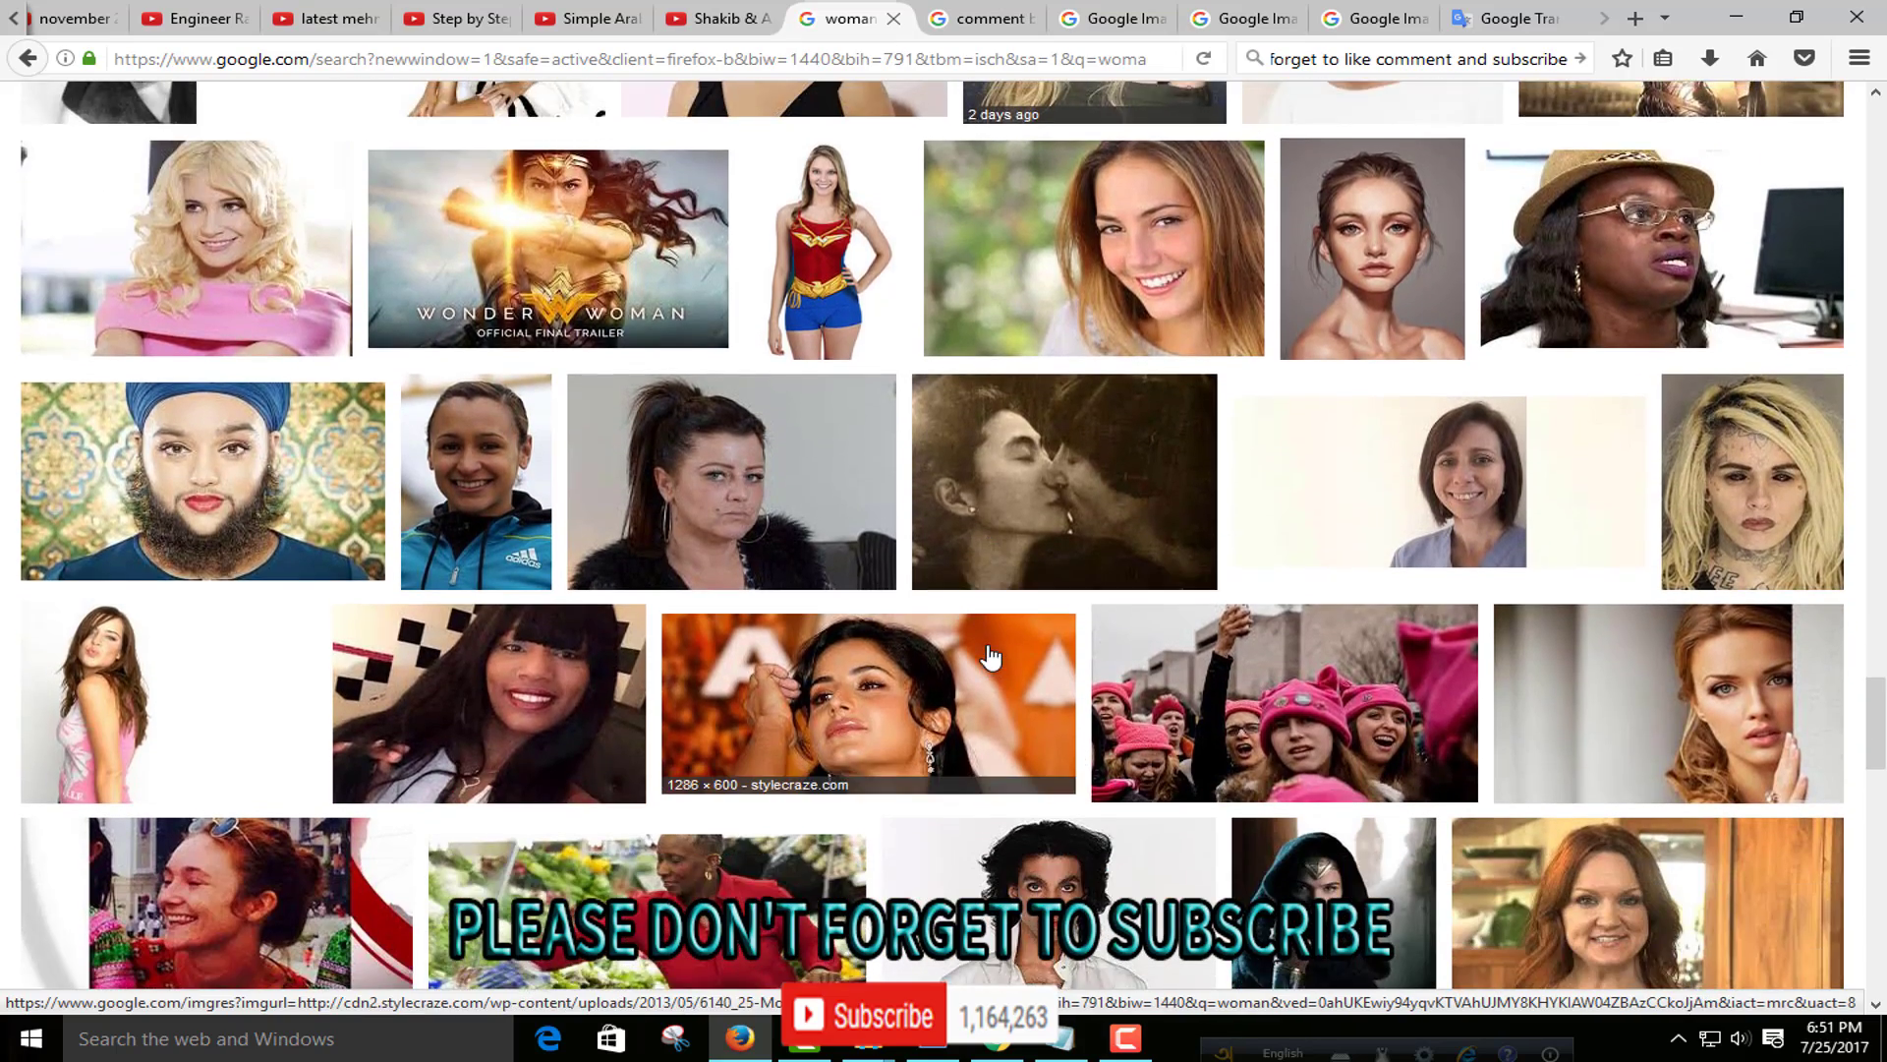
pyautogui.scroll(-3, 993, 651)
pyautogui.scroll(-4, 993, 652)
pyautogui.scroll(-2, 1000, 657)
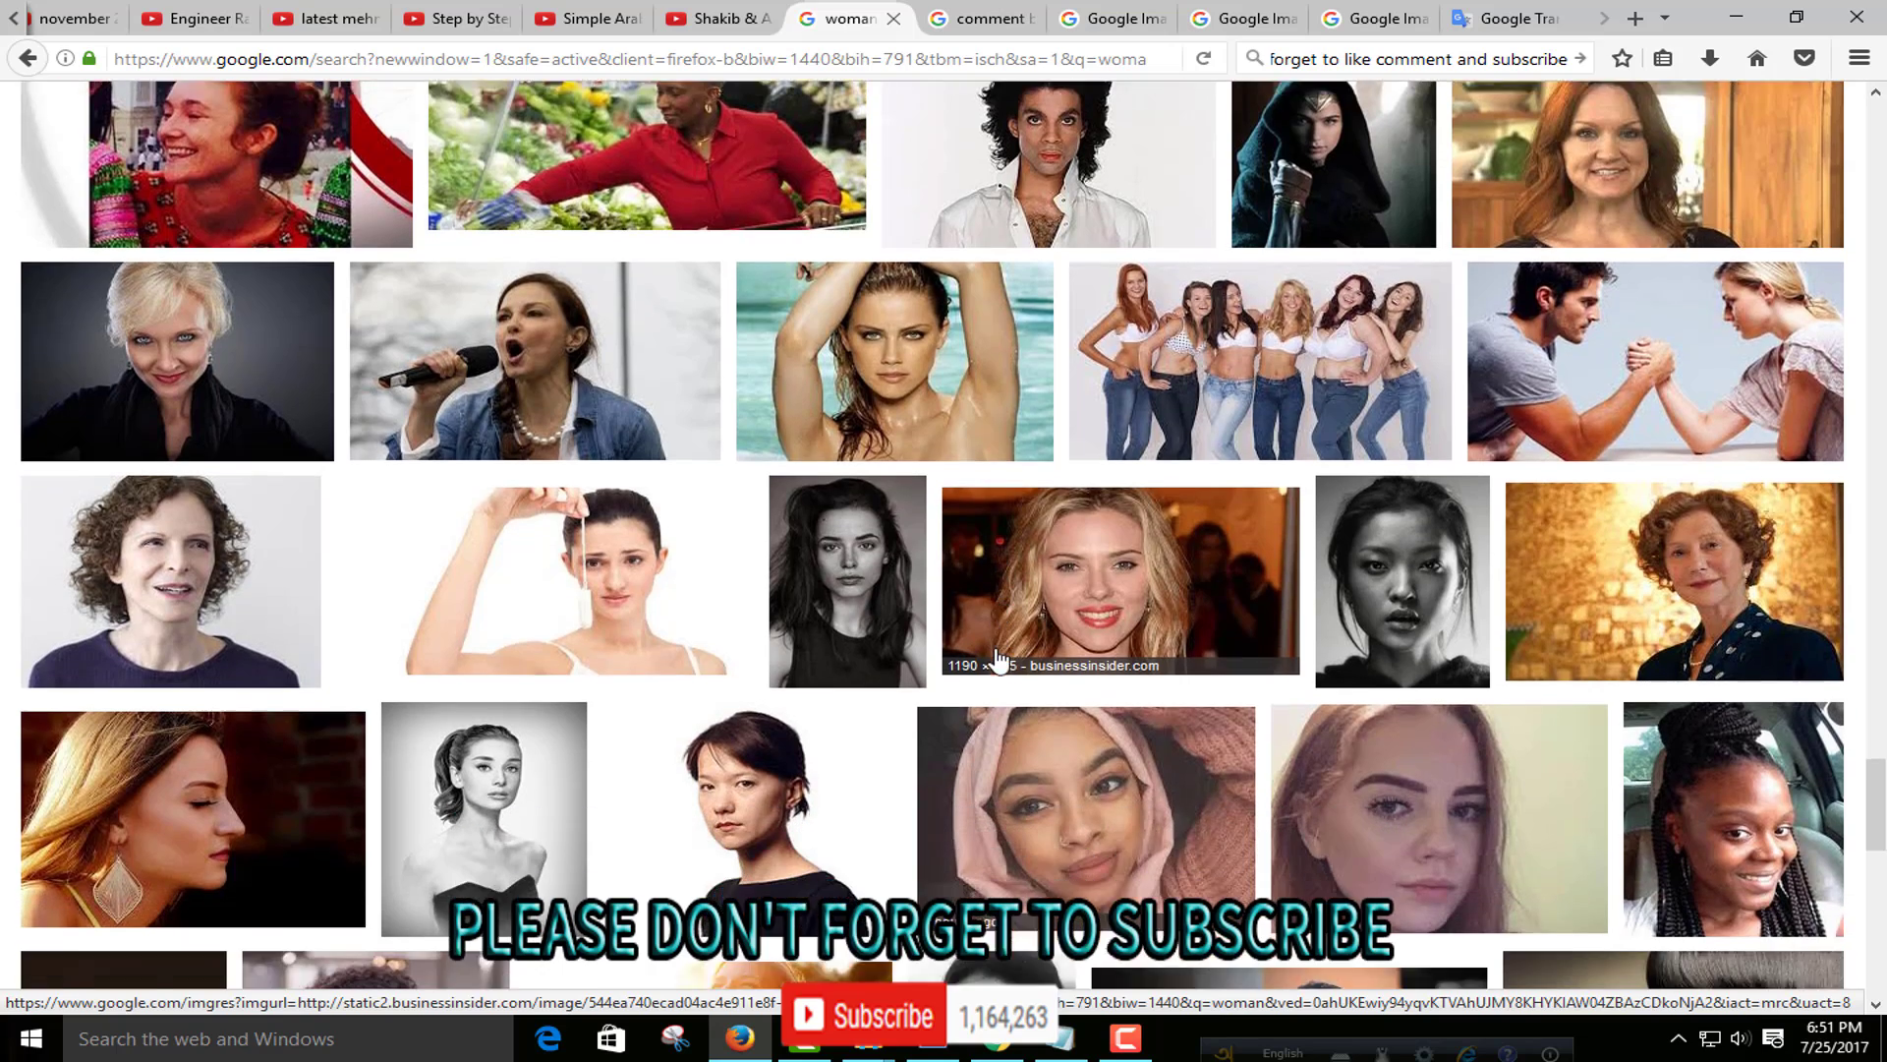
pyautogui.scroll(-2, 1001, 649)
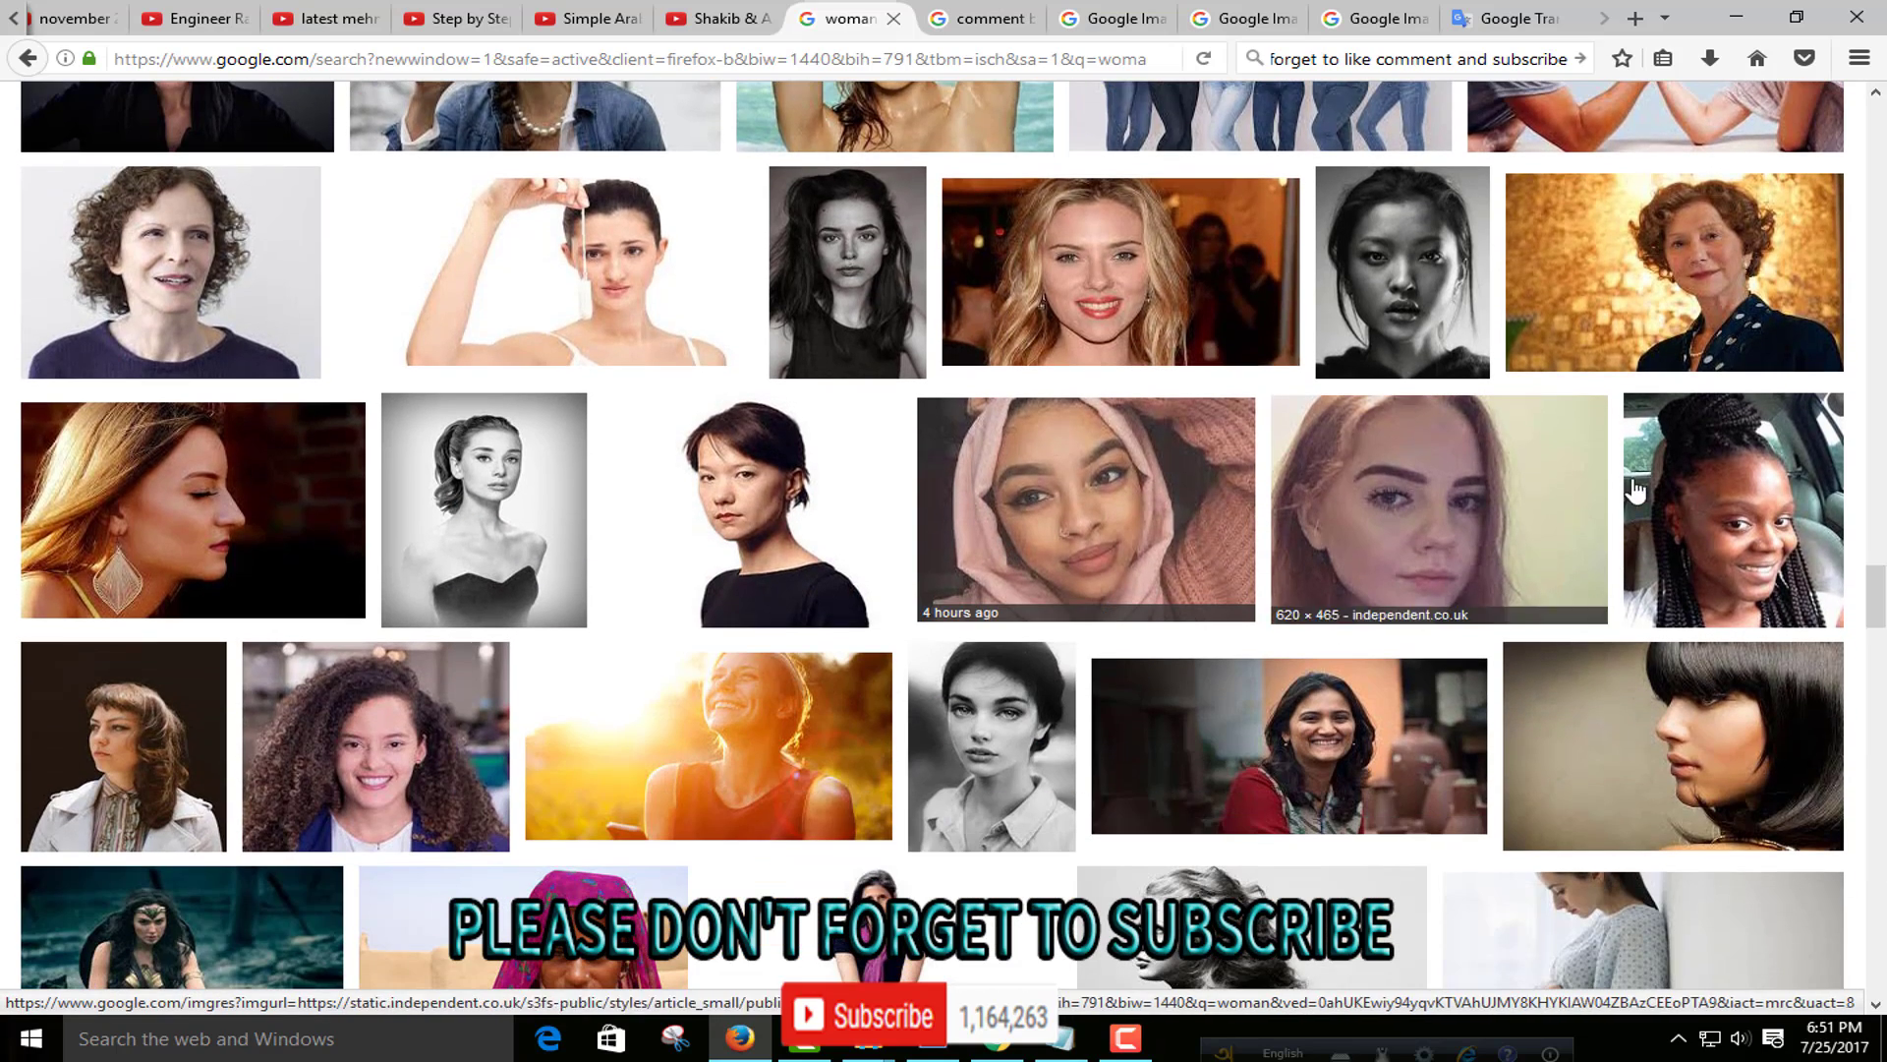
pyautogui.scroll(-3, 1474, 786)
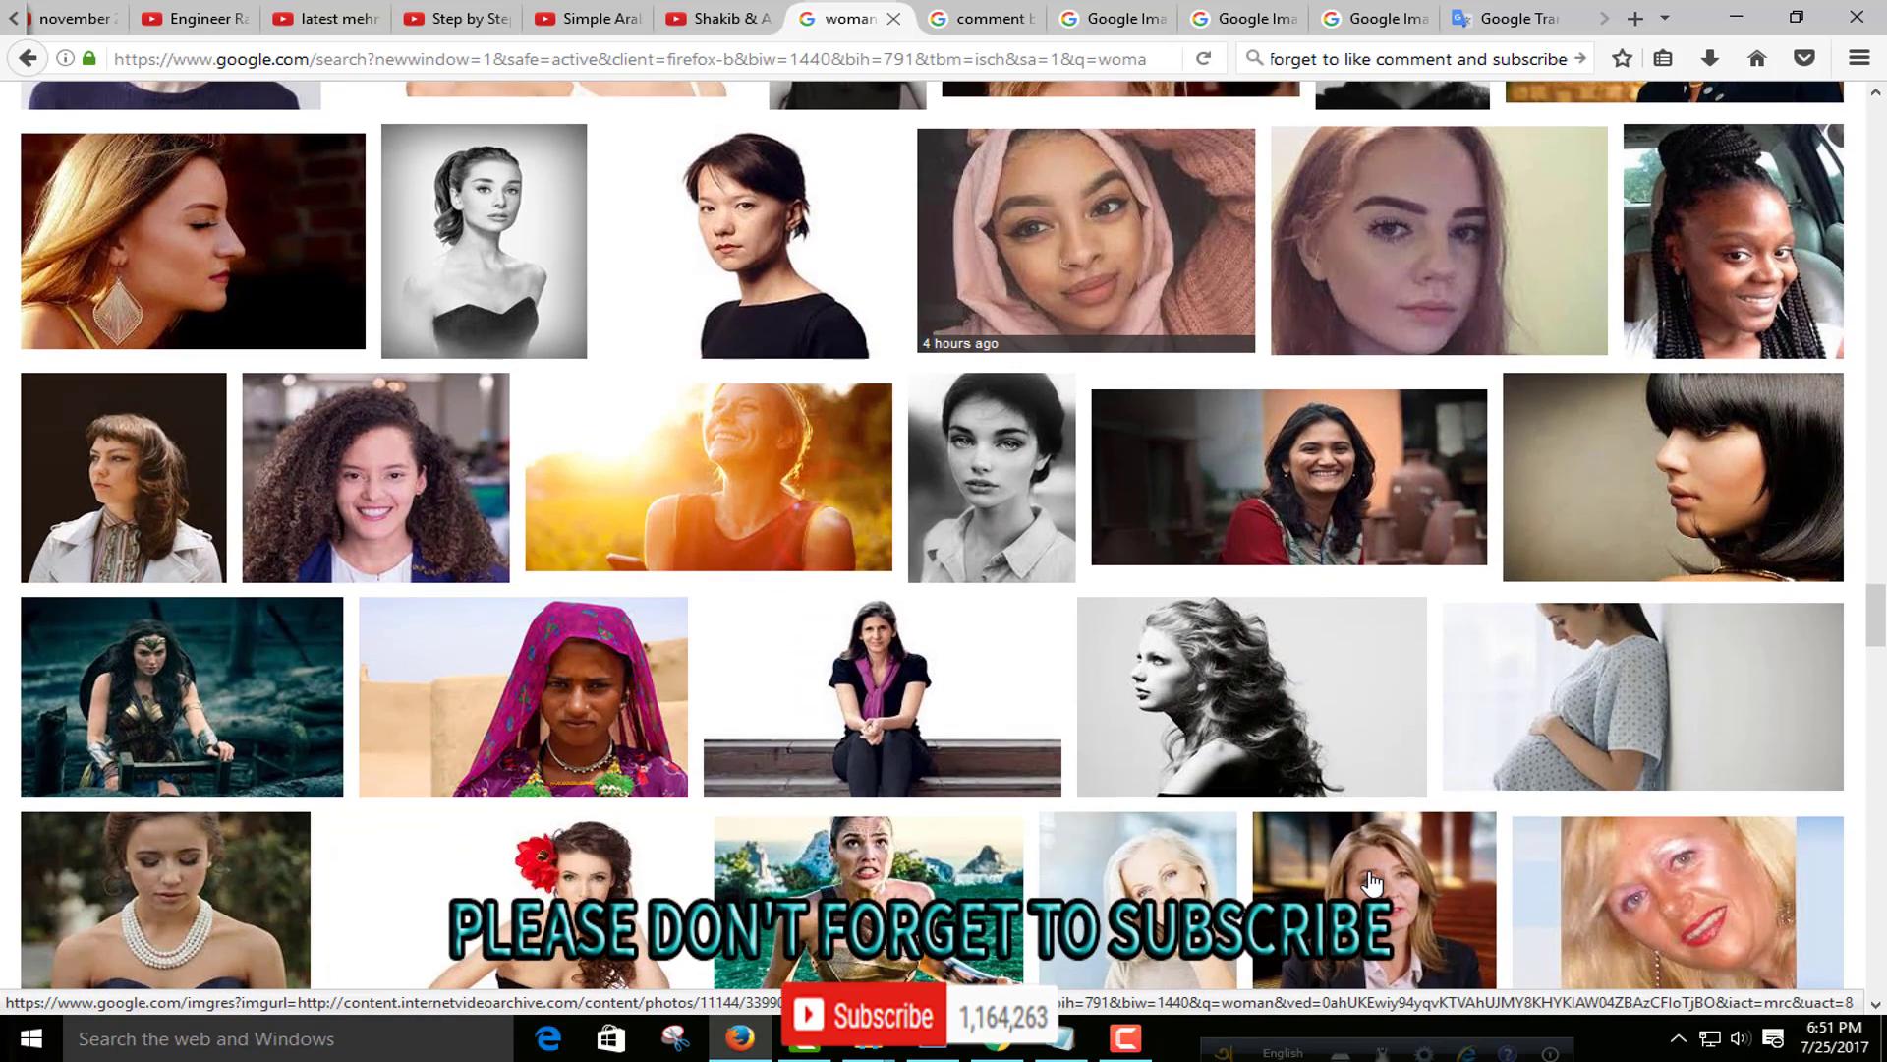
pyautogui.scroll(-3, 868, 882)
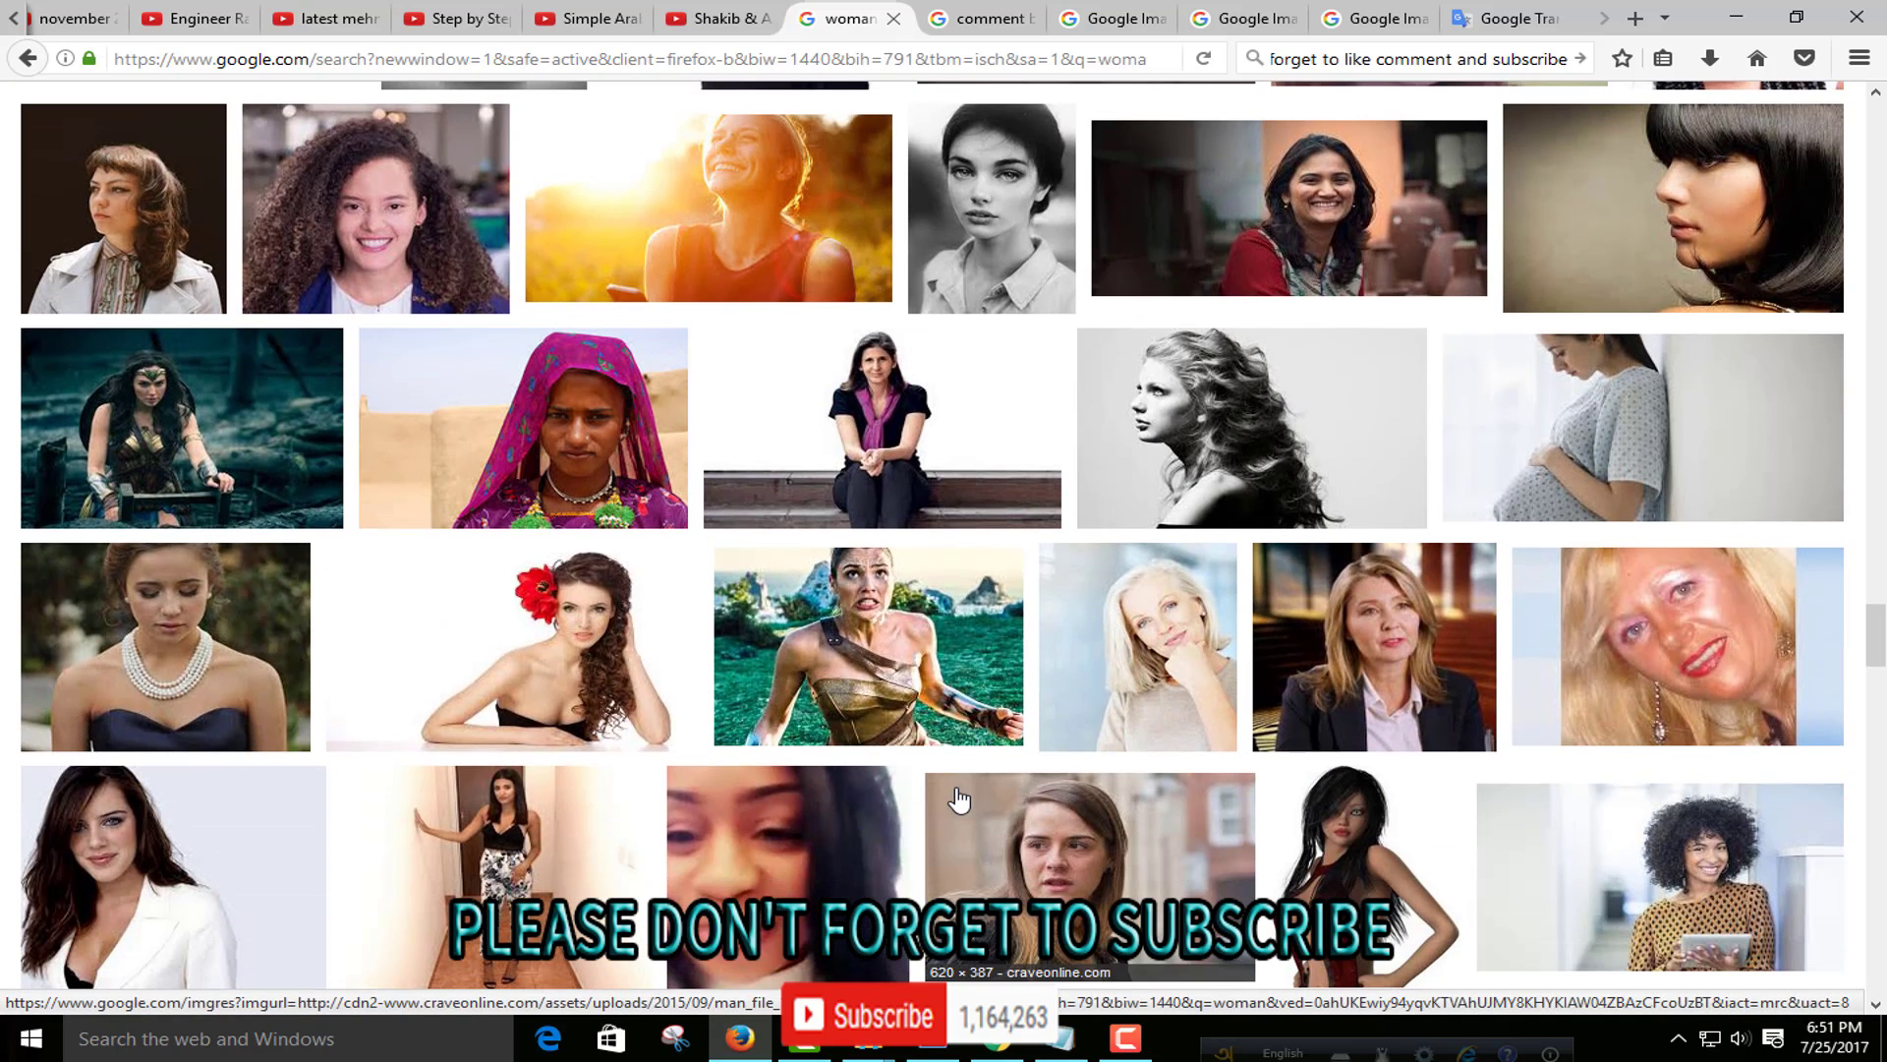
# Step: Open the seated-woman result in a new Firefox tab, view it, and return to Photoshop
pyautogui.moveTo(882, 427)
pyautogui.rightClick(826, 430)
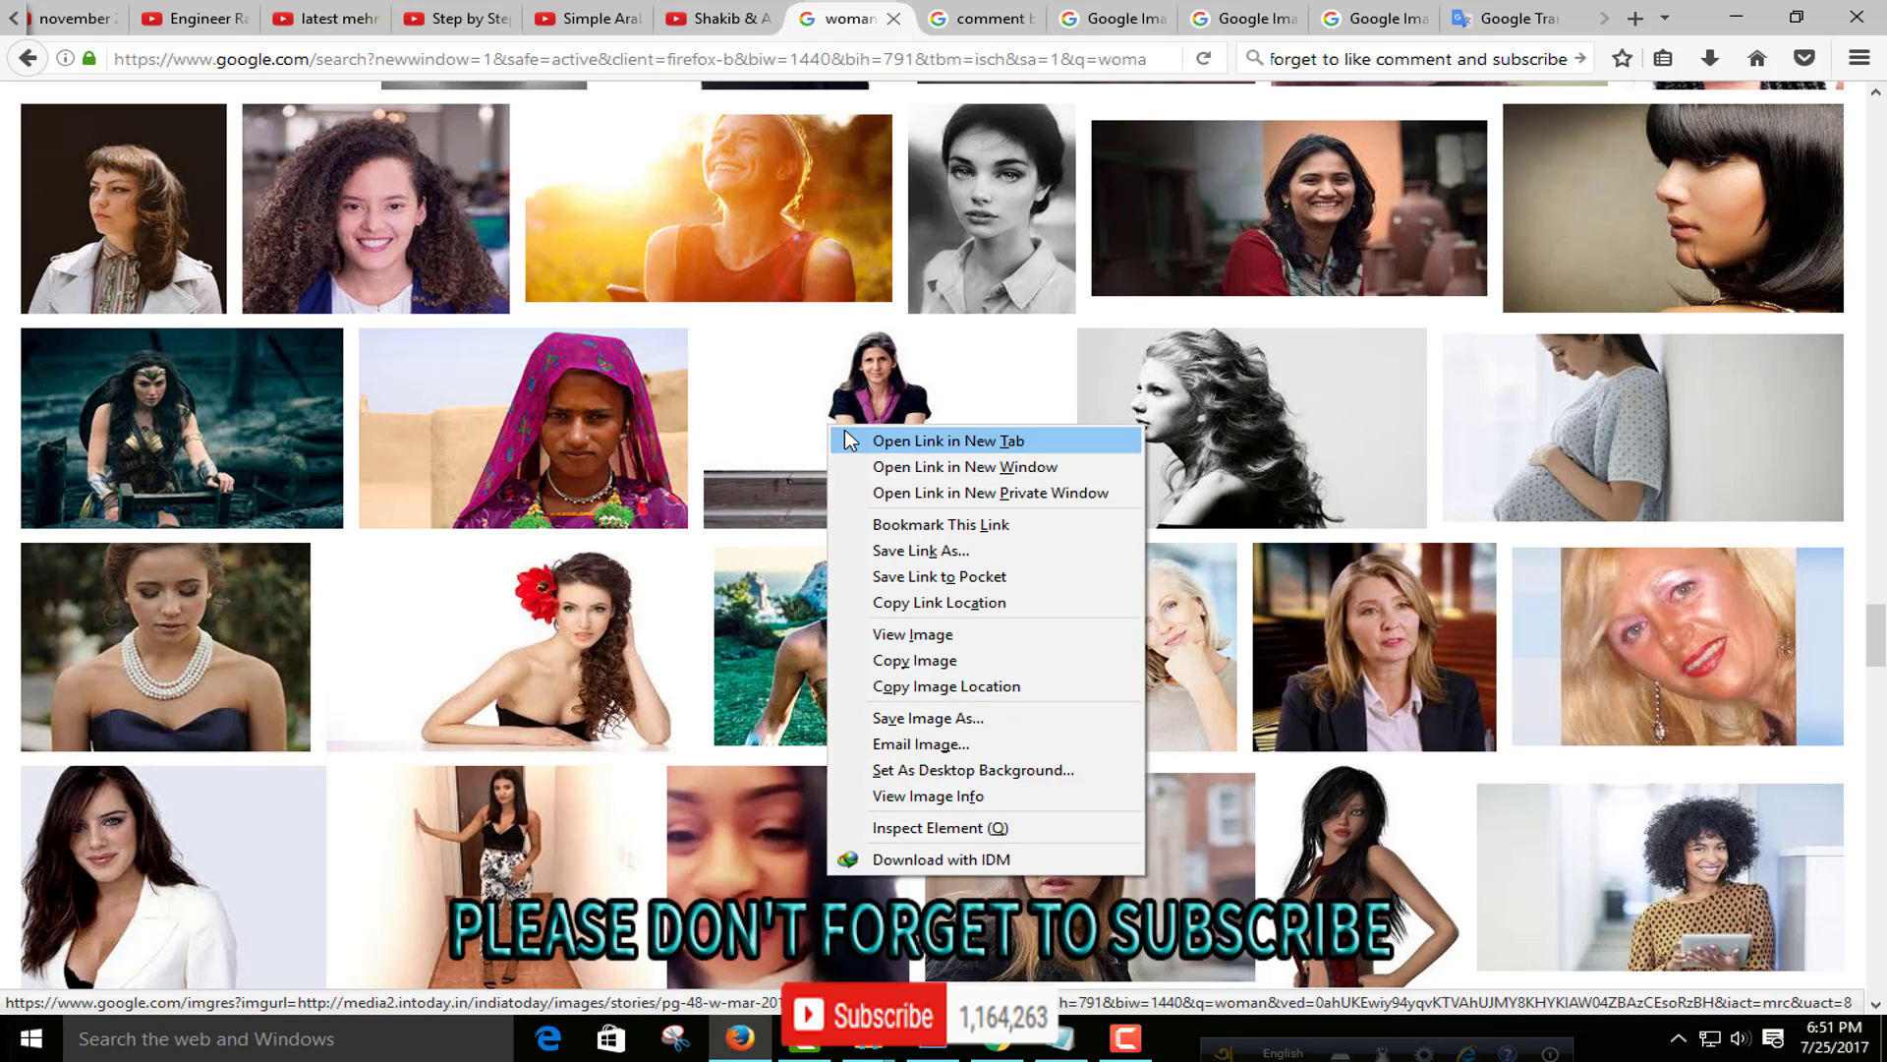
pyautogui.click(855, 436)
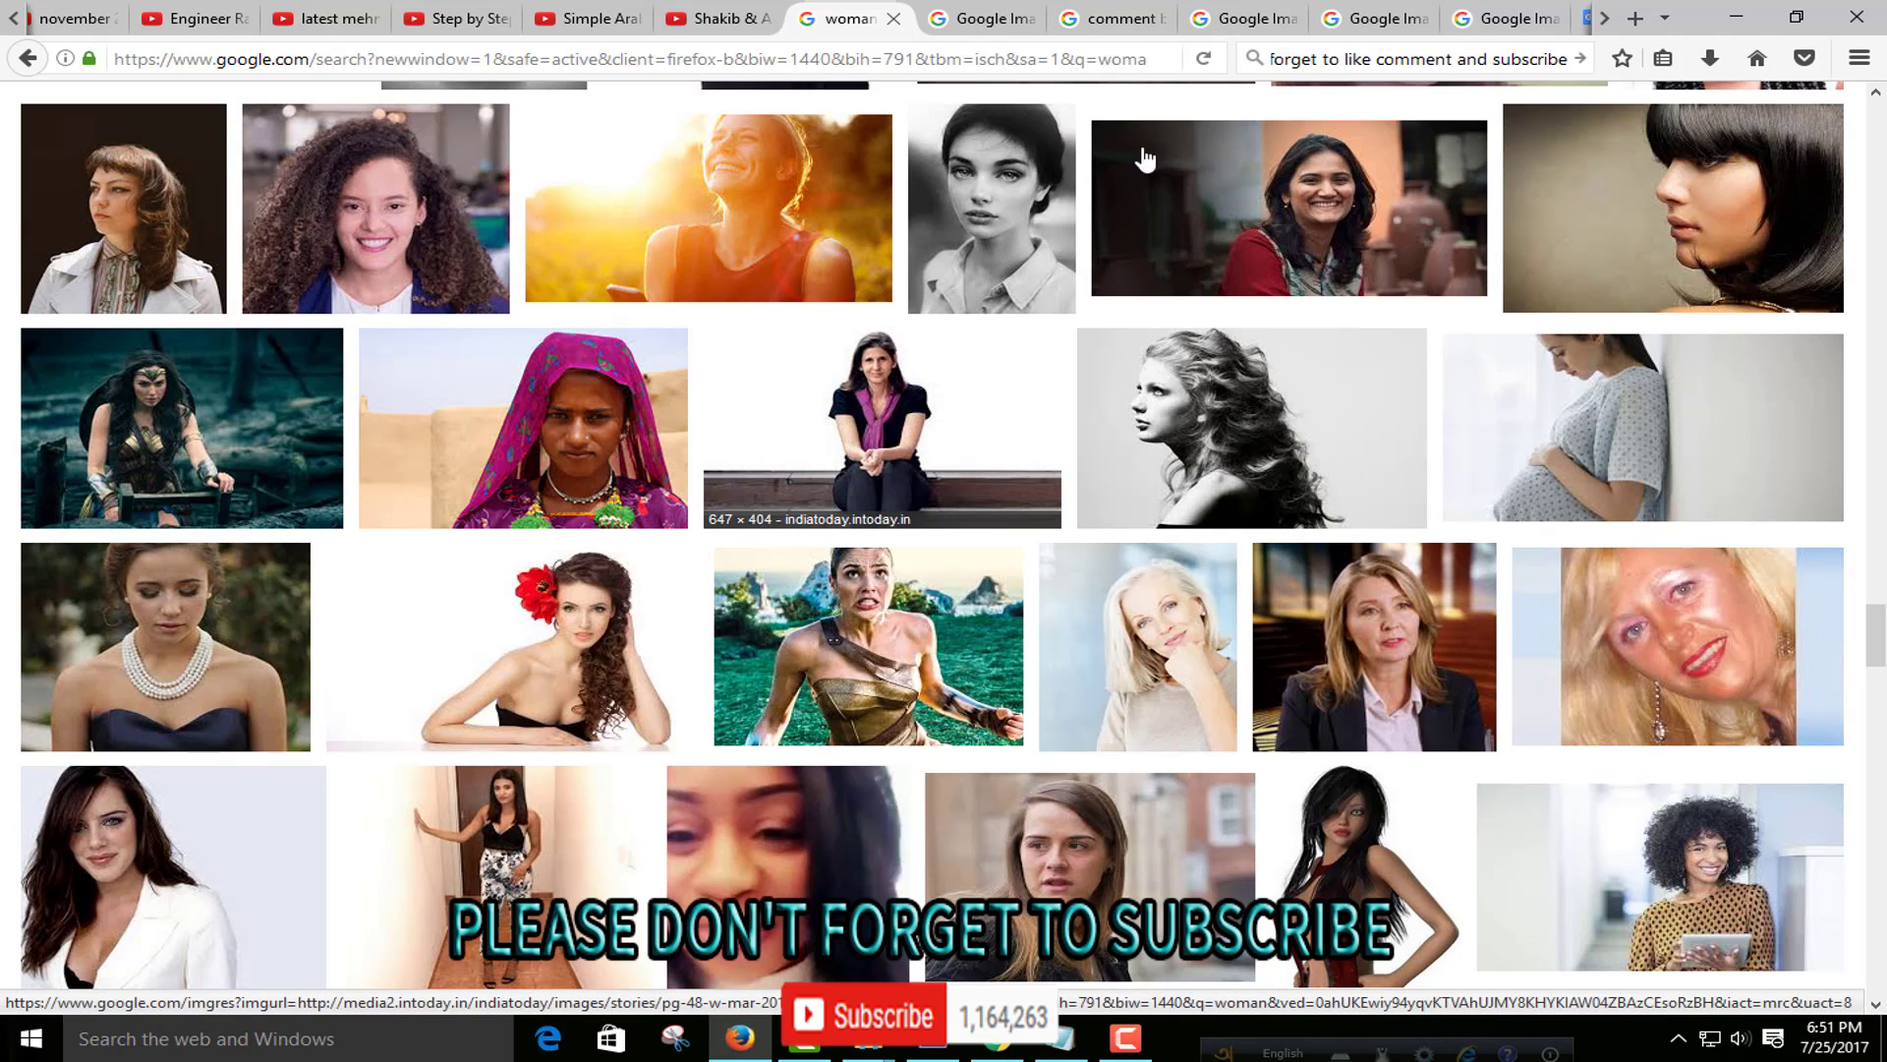
pyautogui.hotkey('ctrl', 'Tab')
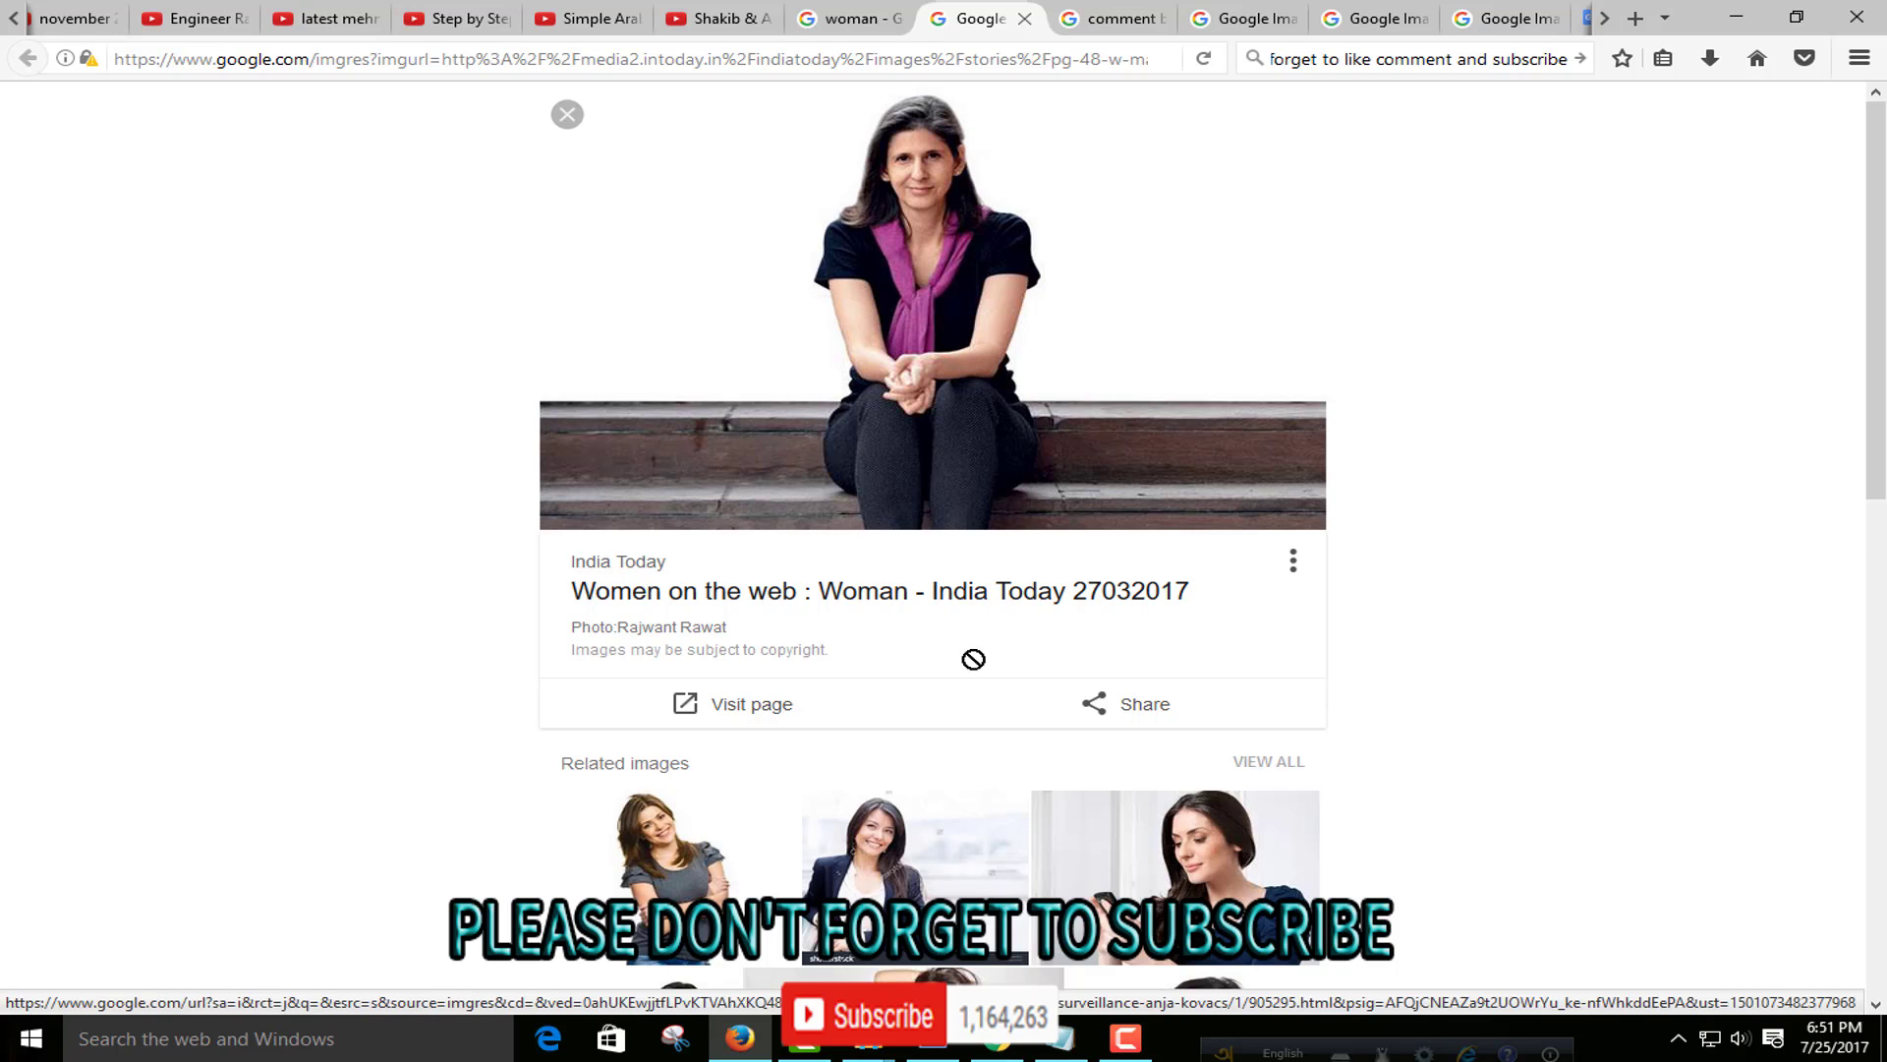
pyautogui.scroll(-3, 973, 658)
pyautogui.click(932, 1038)
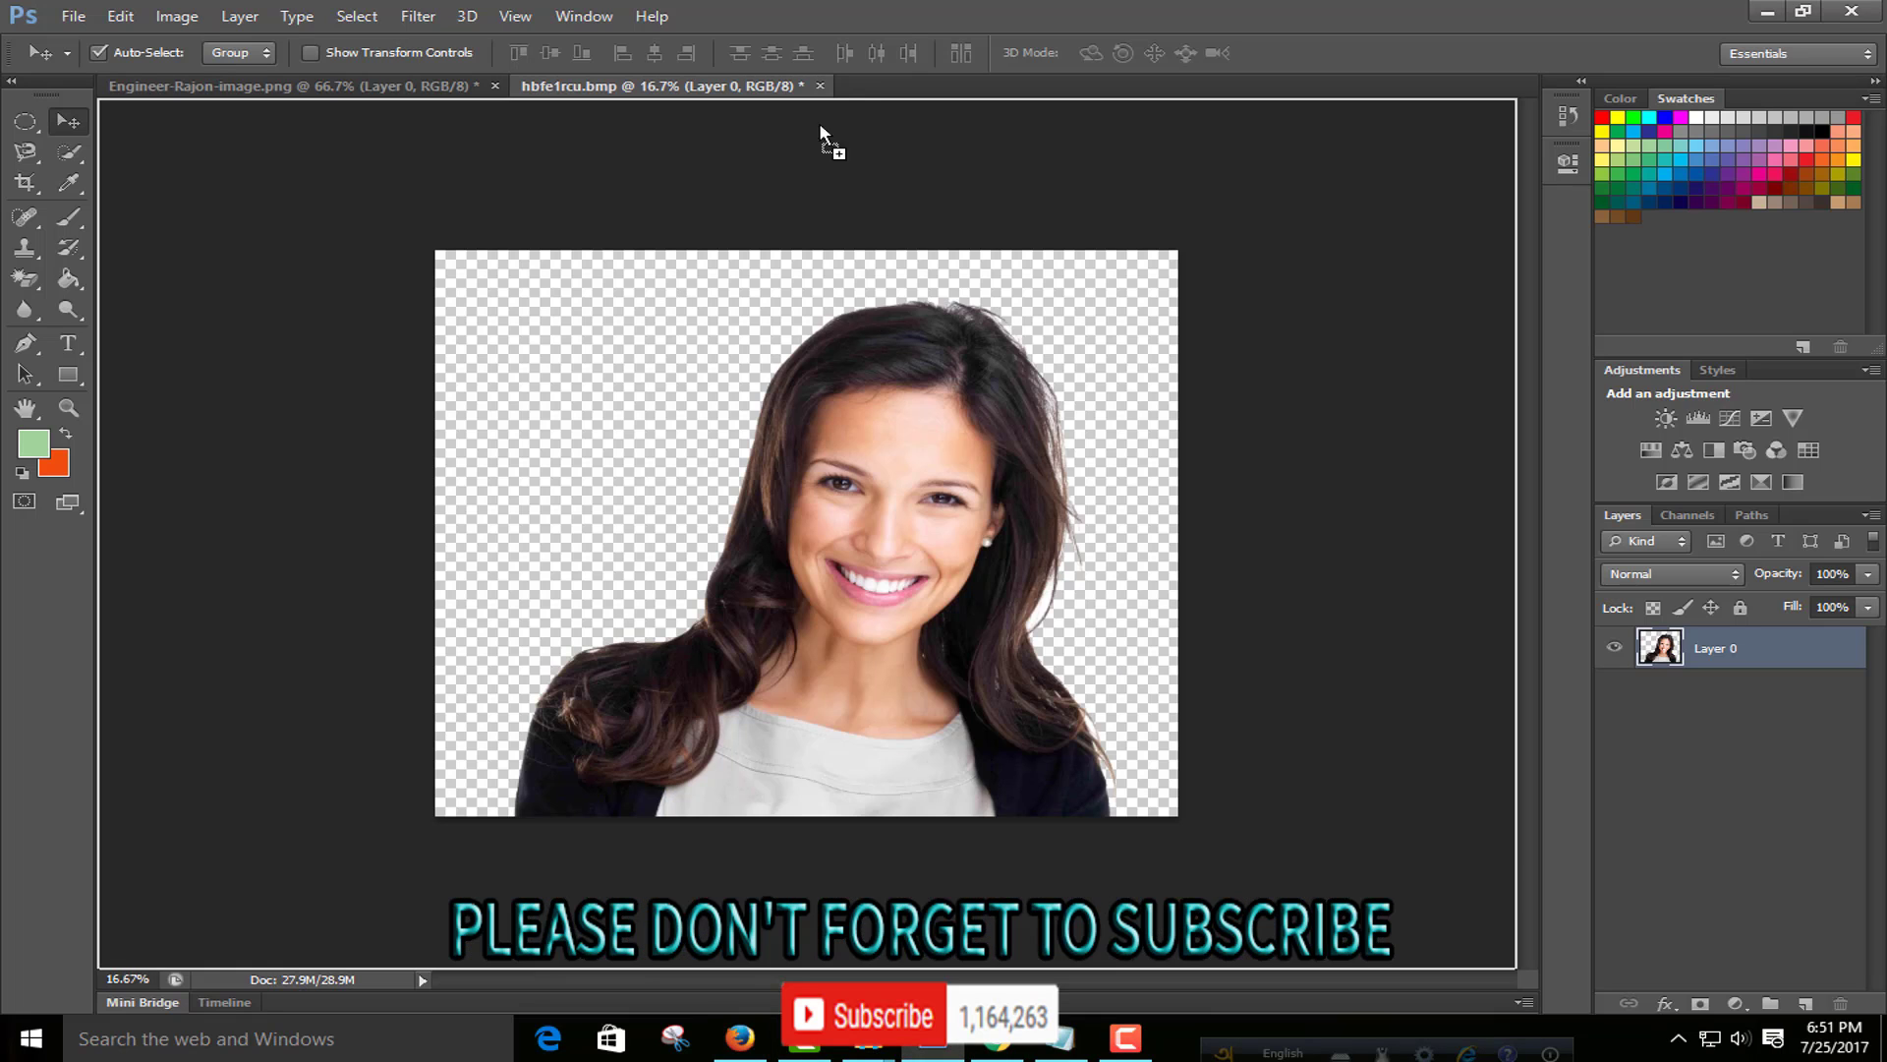
# Step: Open the seated-woman photo as 5va3zrzc.bmp, erase its white background, and shift the layer down
pyautogui.moveTo(932, 1038); pyautogui.dragTo(906, 87)
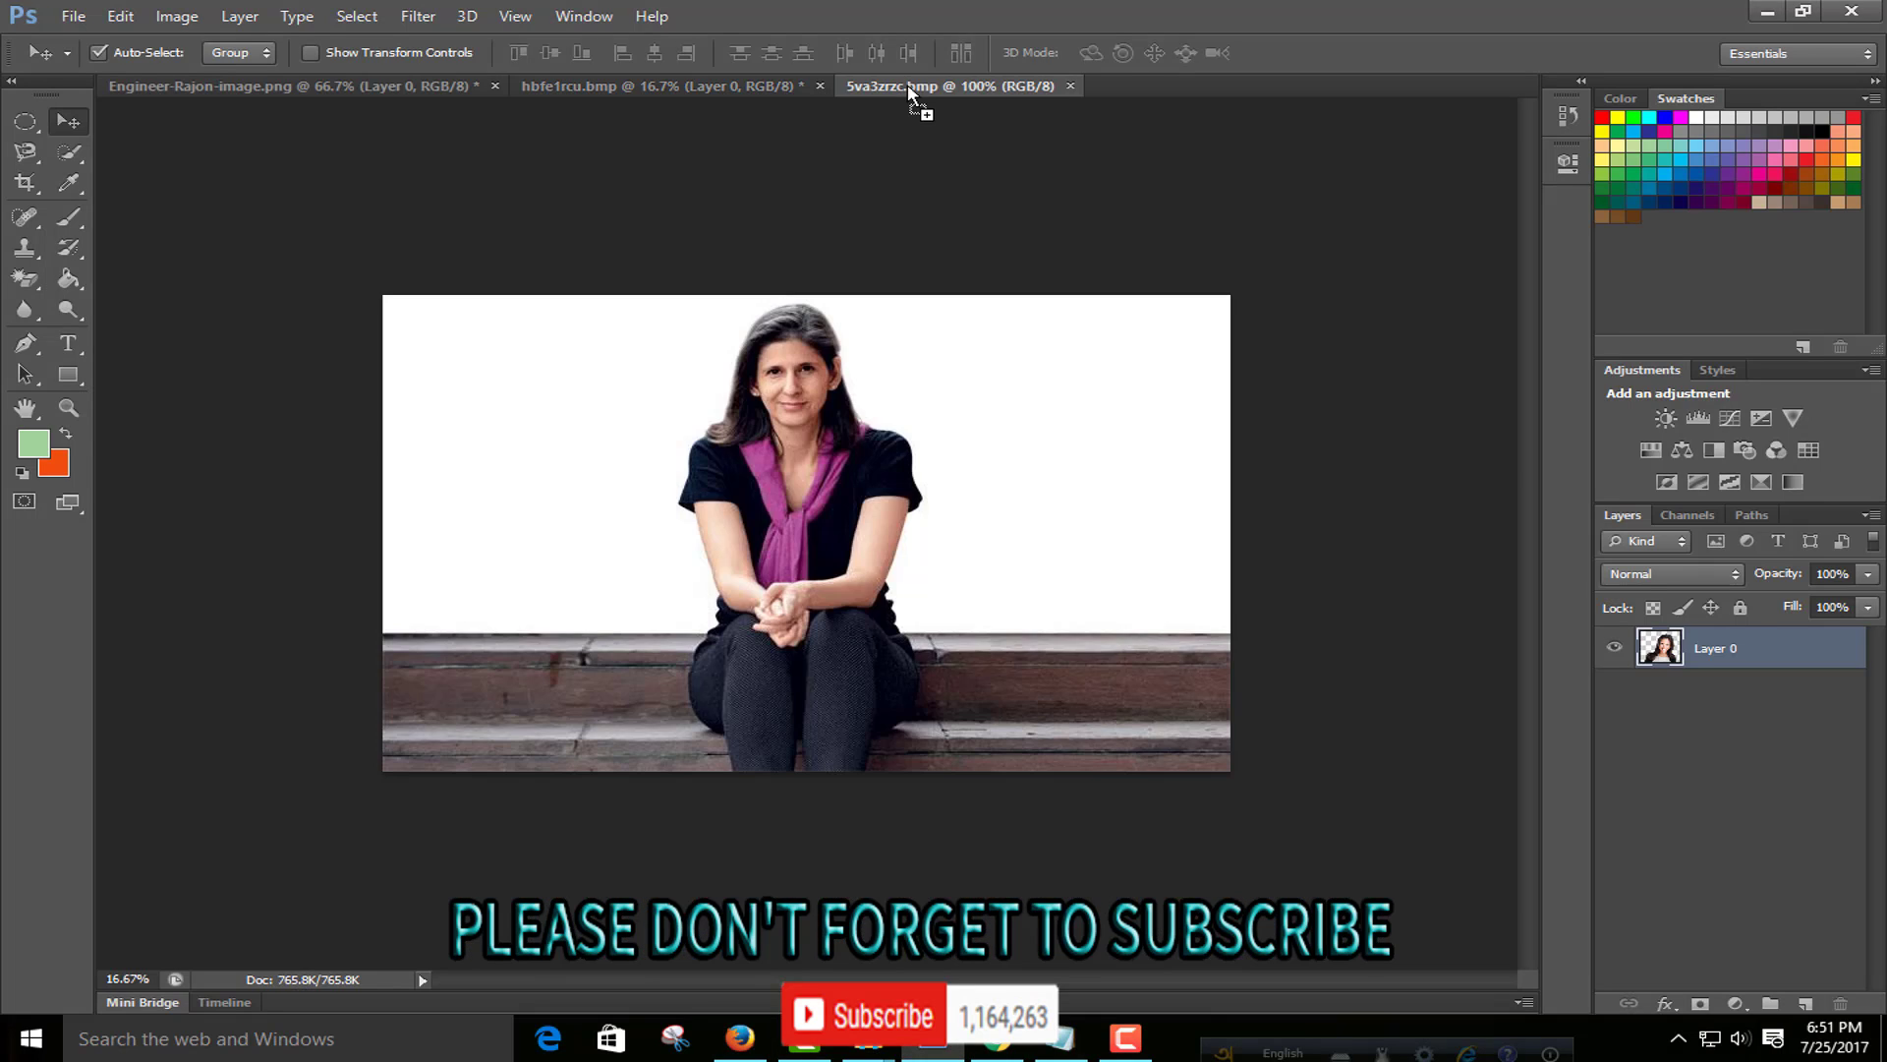
pyautogui.click(25, 278)
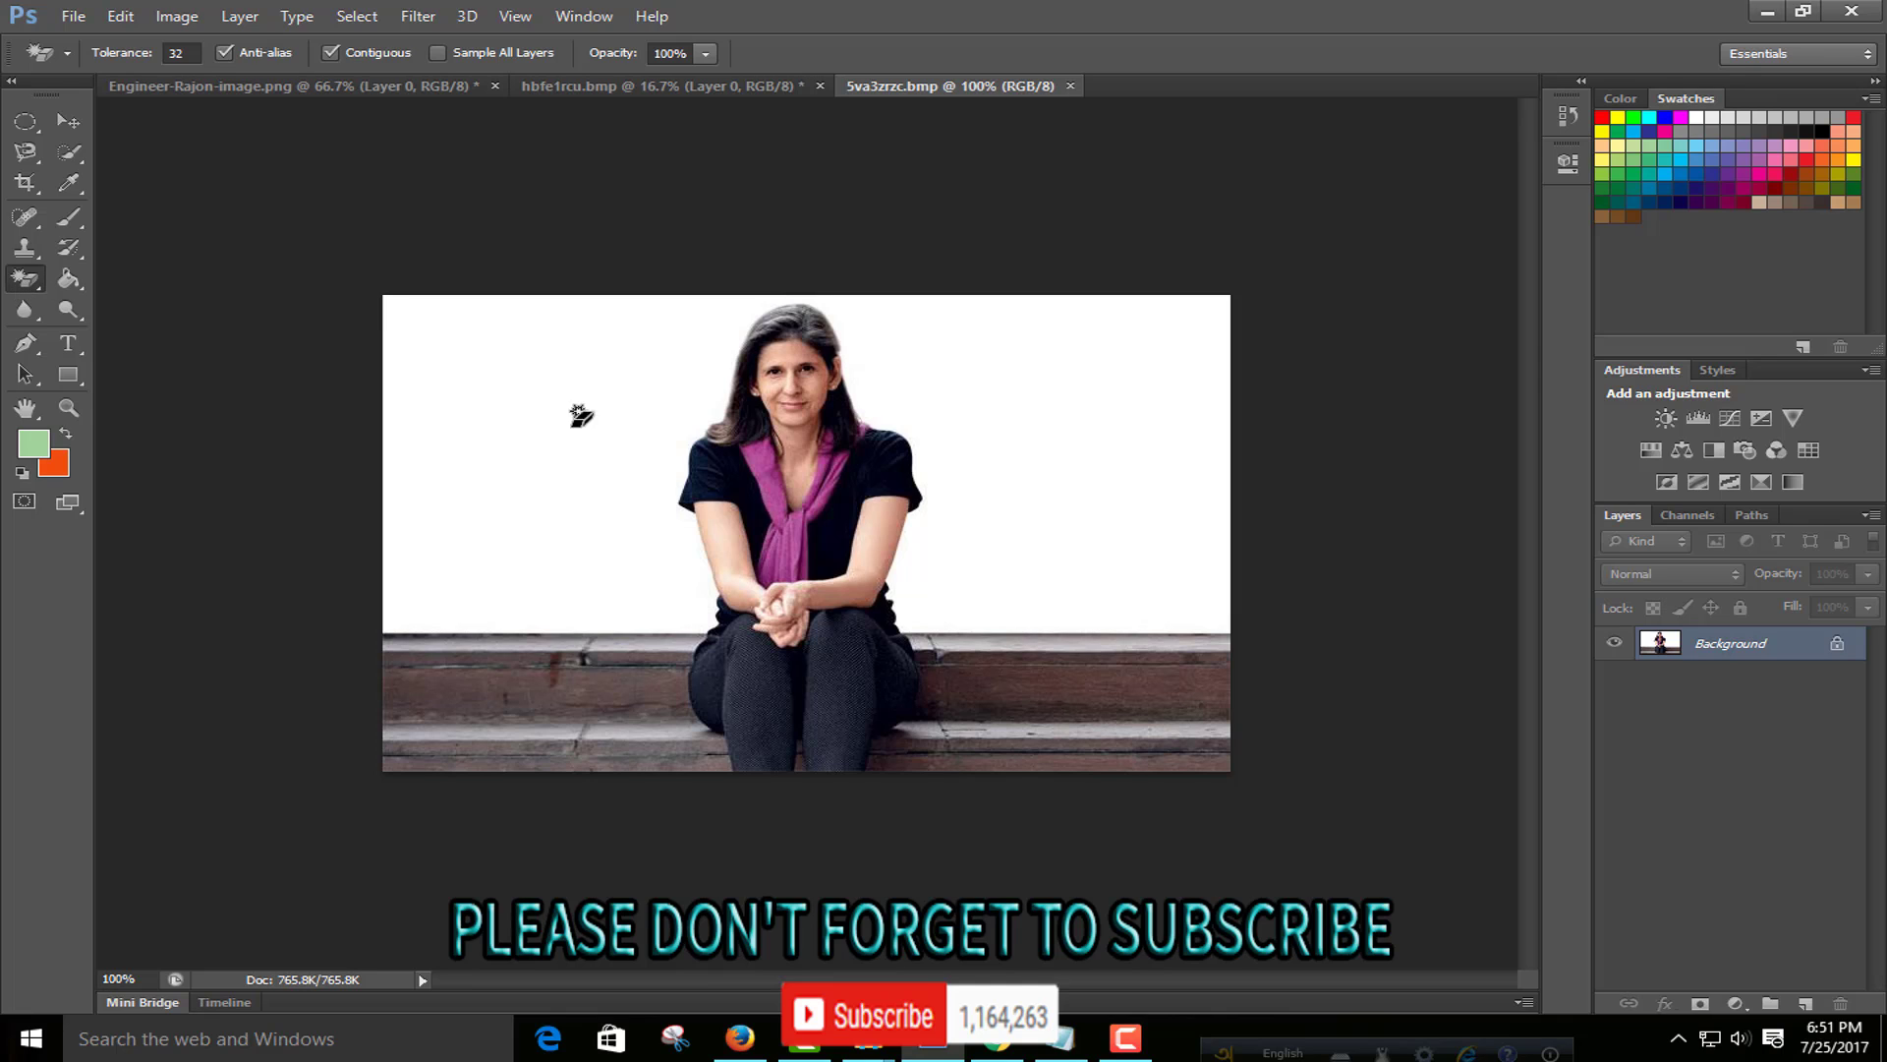
pyautogui.click(470, 474)
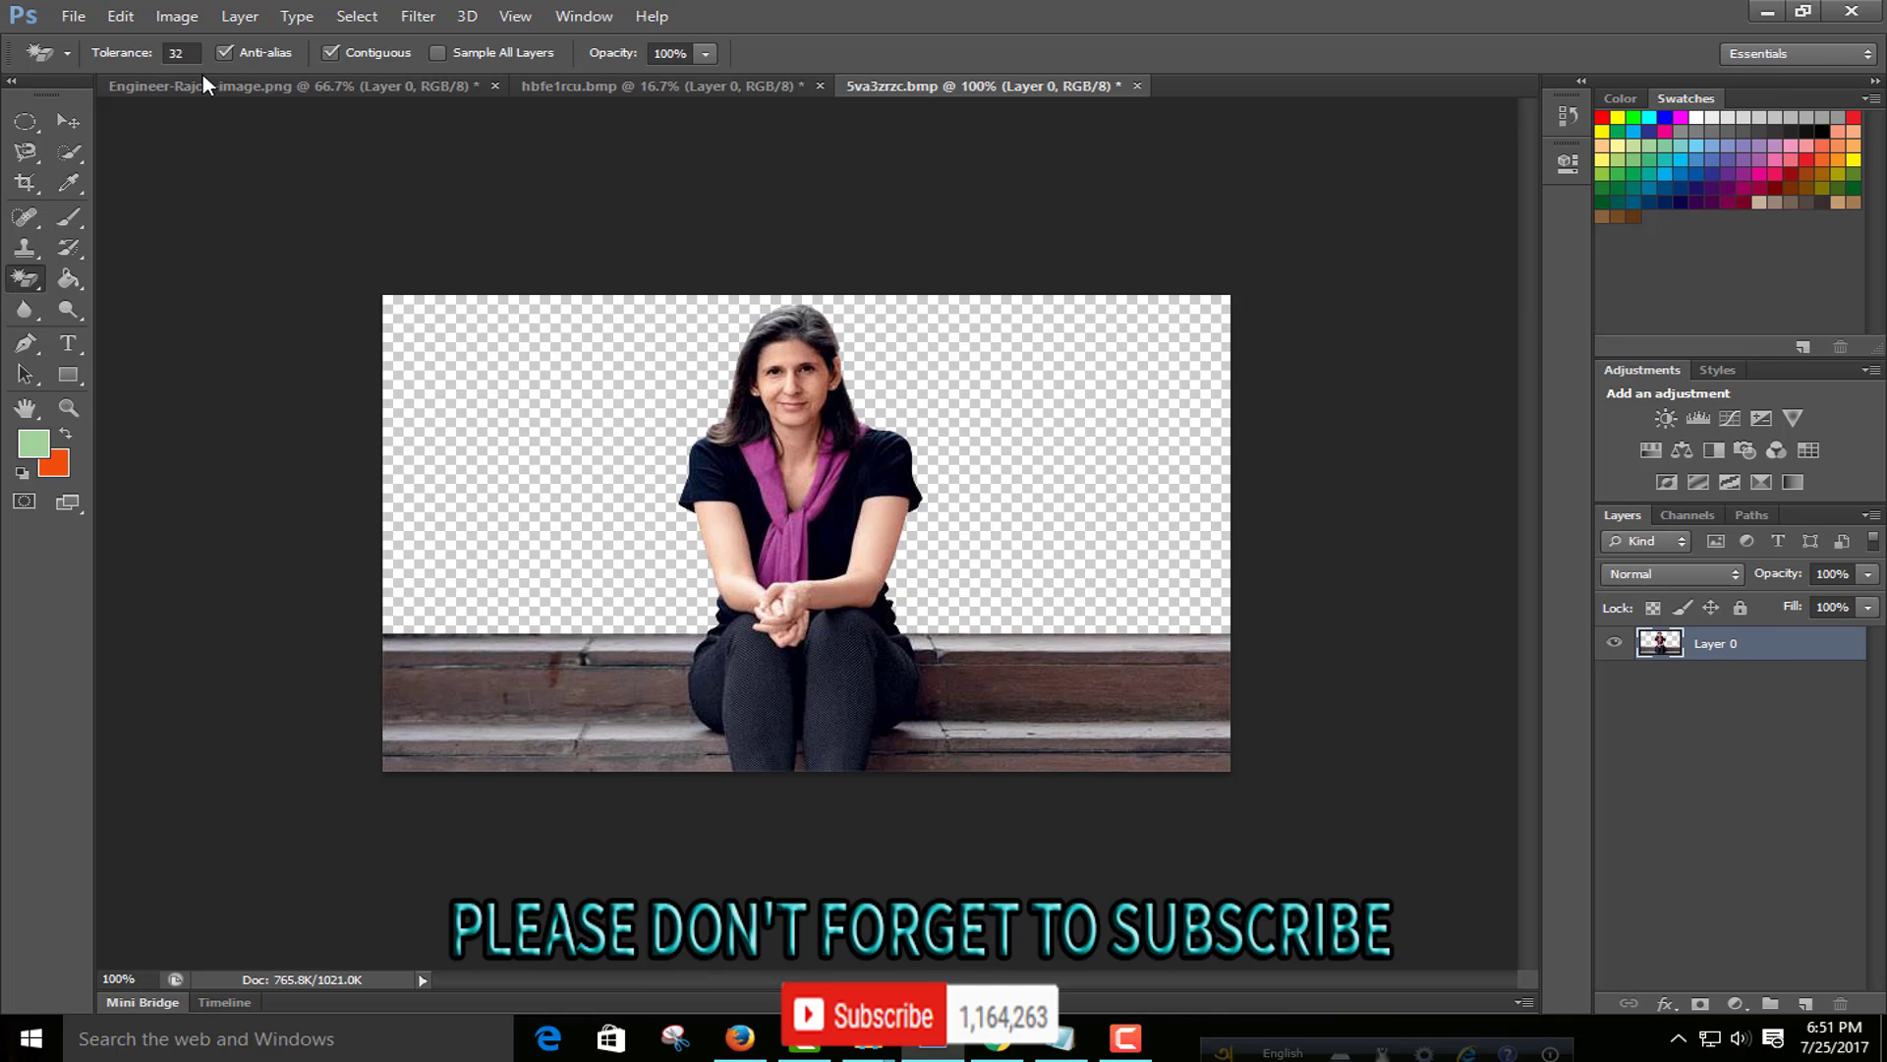
pyautogui.click(82, 126)
pyautogui.moveTo(825, 564)
pyautogui.mouseDown()
pyautogui.moveTo(773, 593)
pyautogui.moveTo(840, 590)
pyautogui.mouseUp()
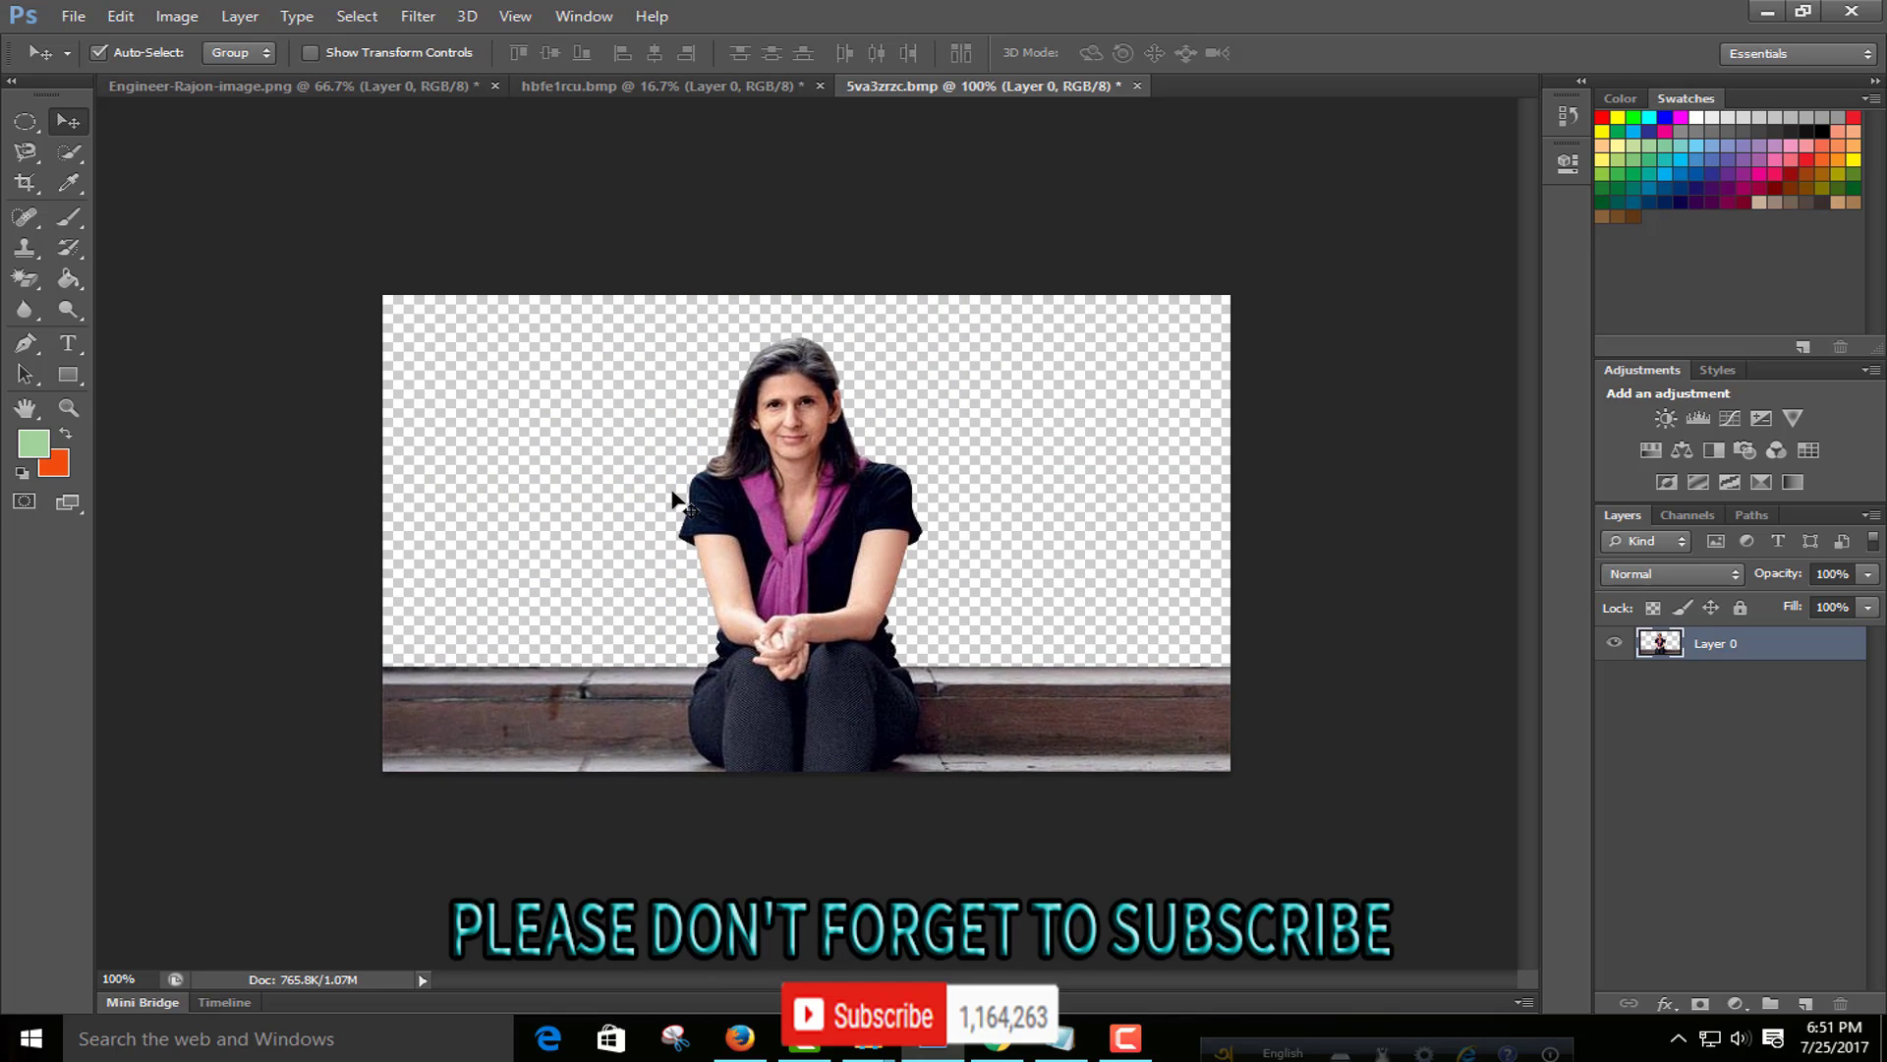
# Step: Select the rectangle above the steps and fill it light green on a new layer
pyautogui.click(24, 121)
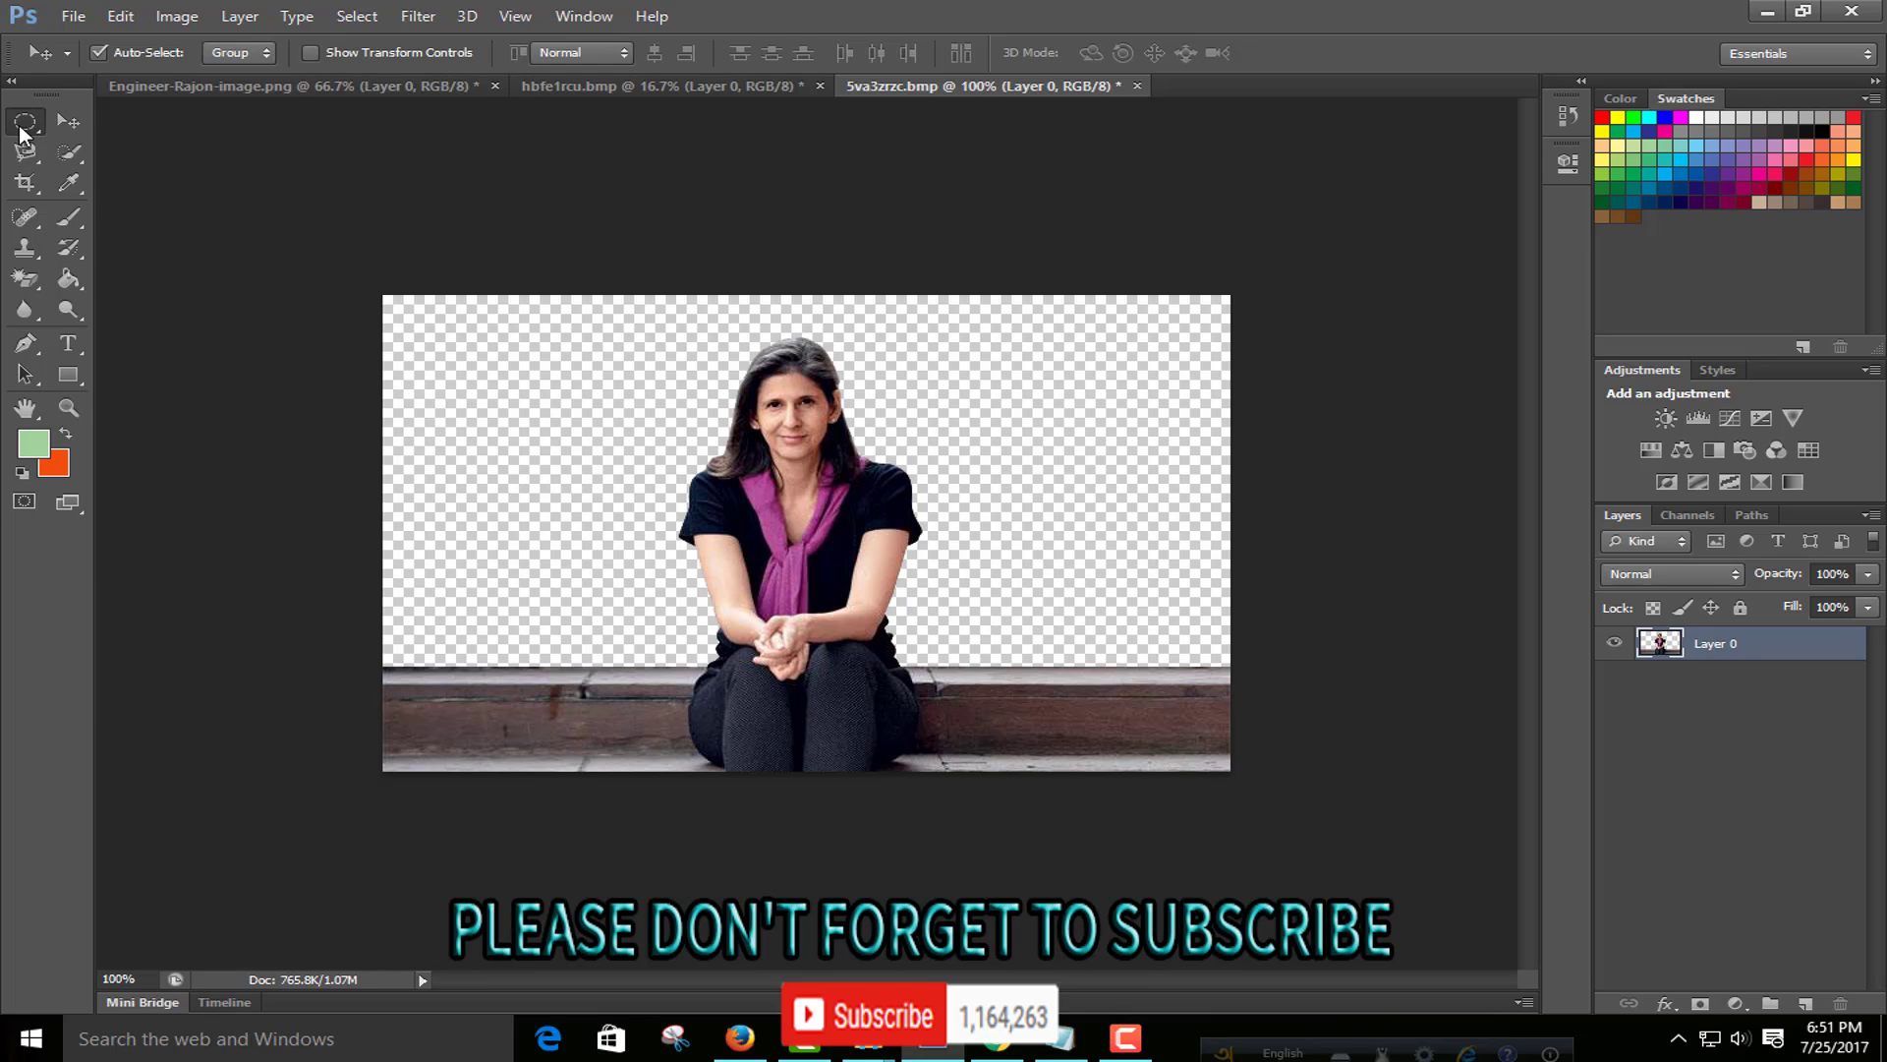
pyautogui.click(91, 124)
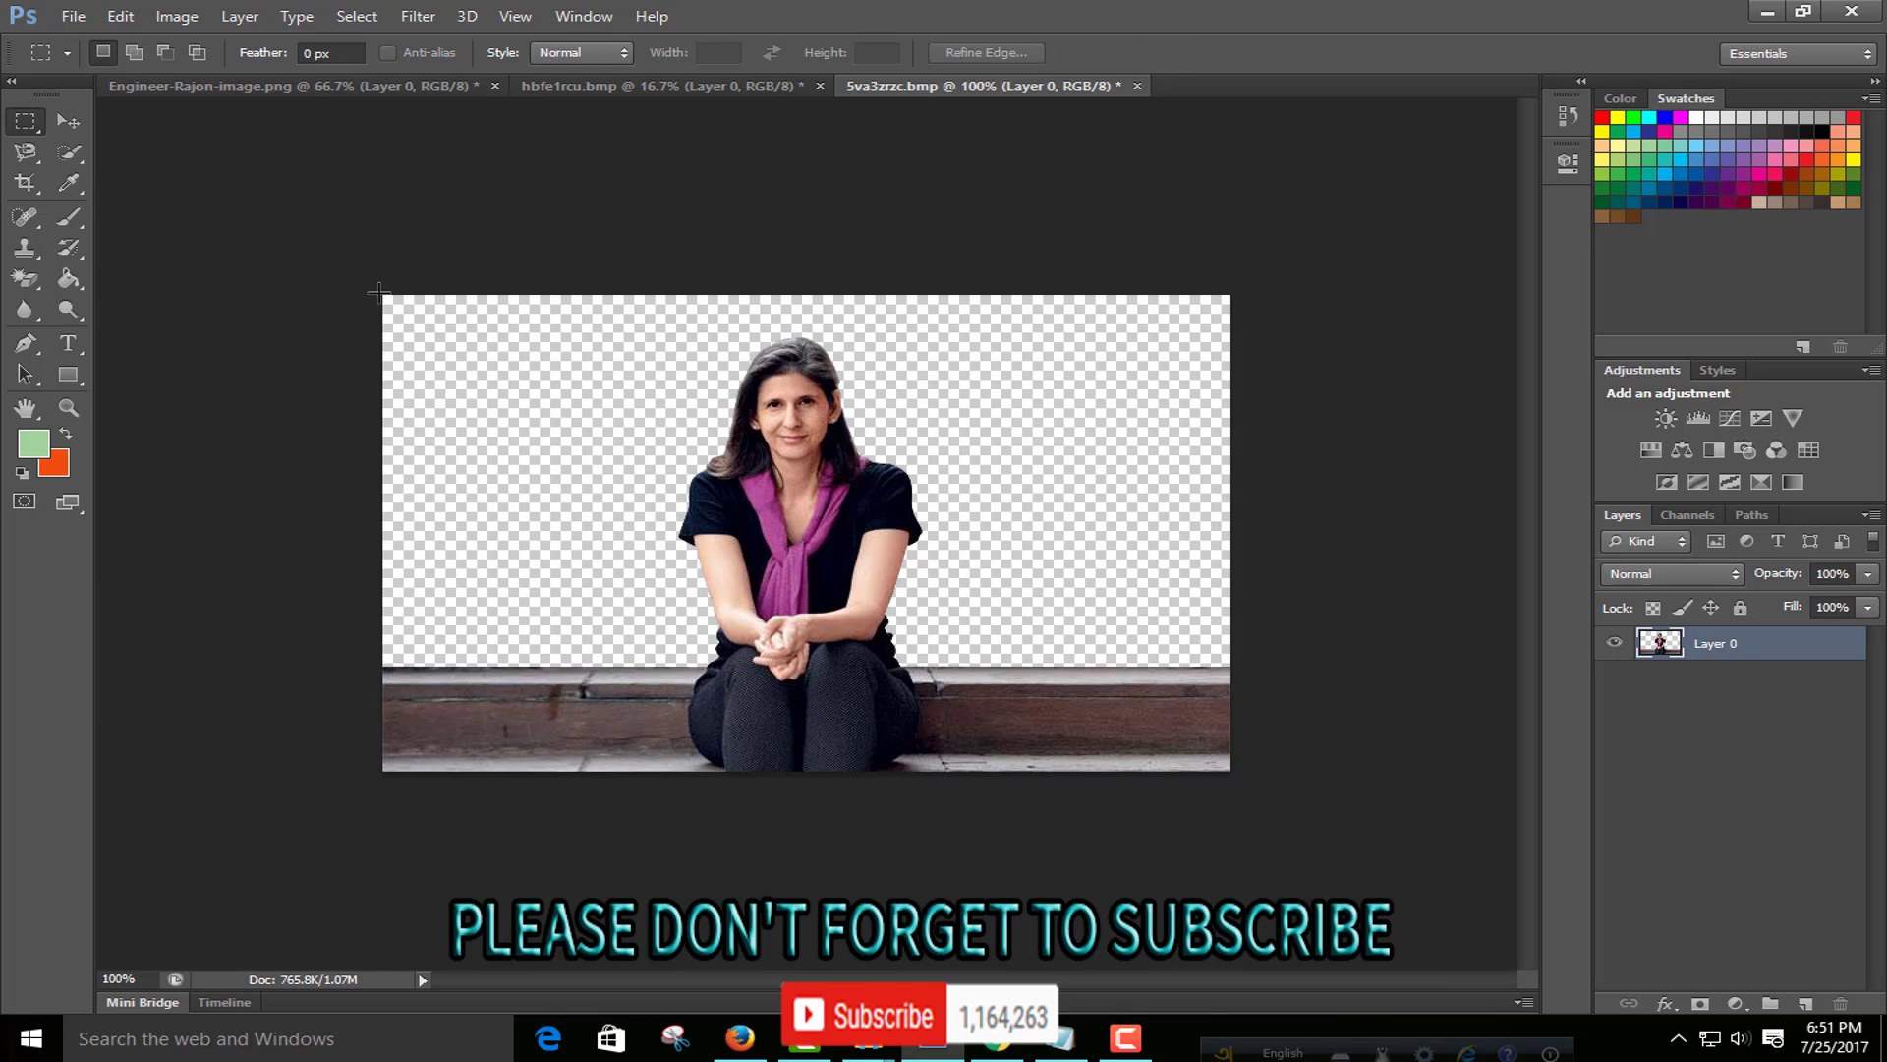
pyautogui.moveTo(390, 299); pyautogui.dragTo(1231, 668)
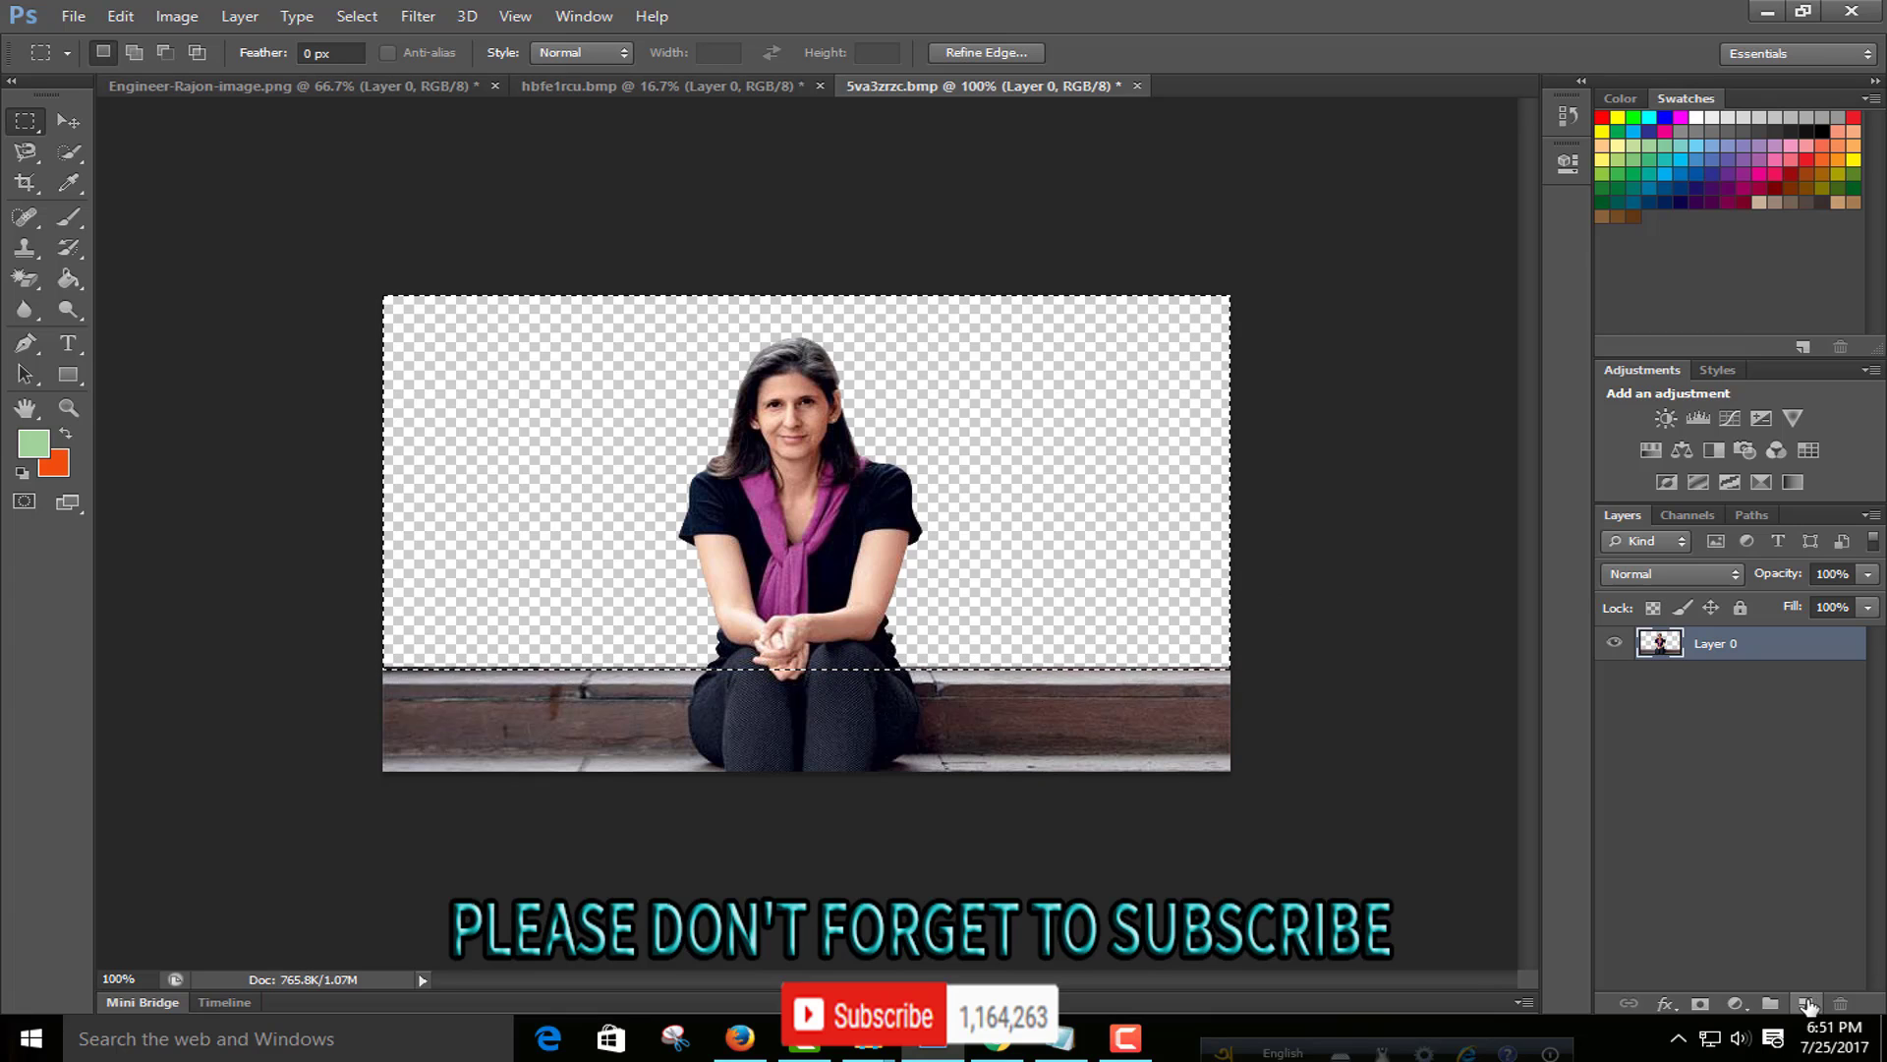
pyautogui.click(1806, 1004)
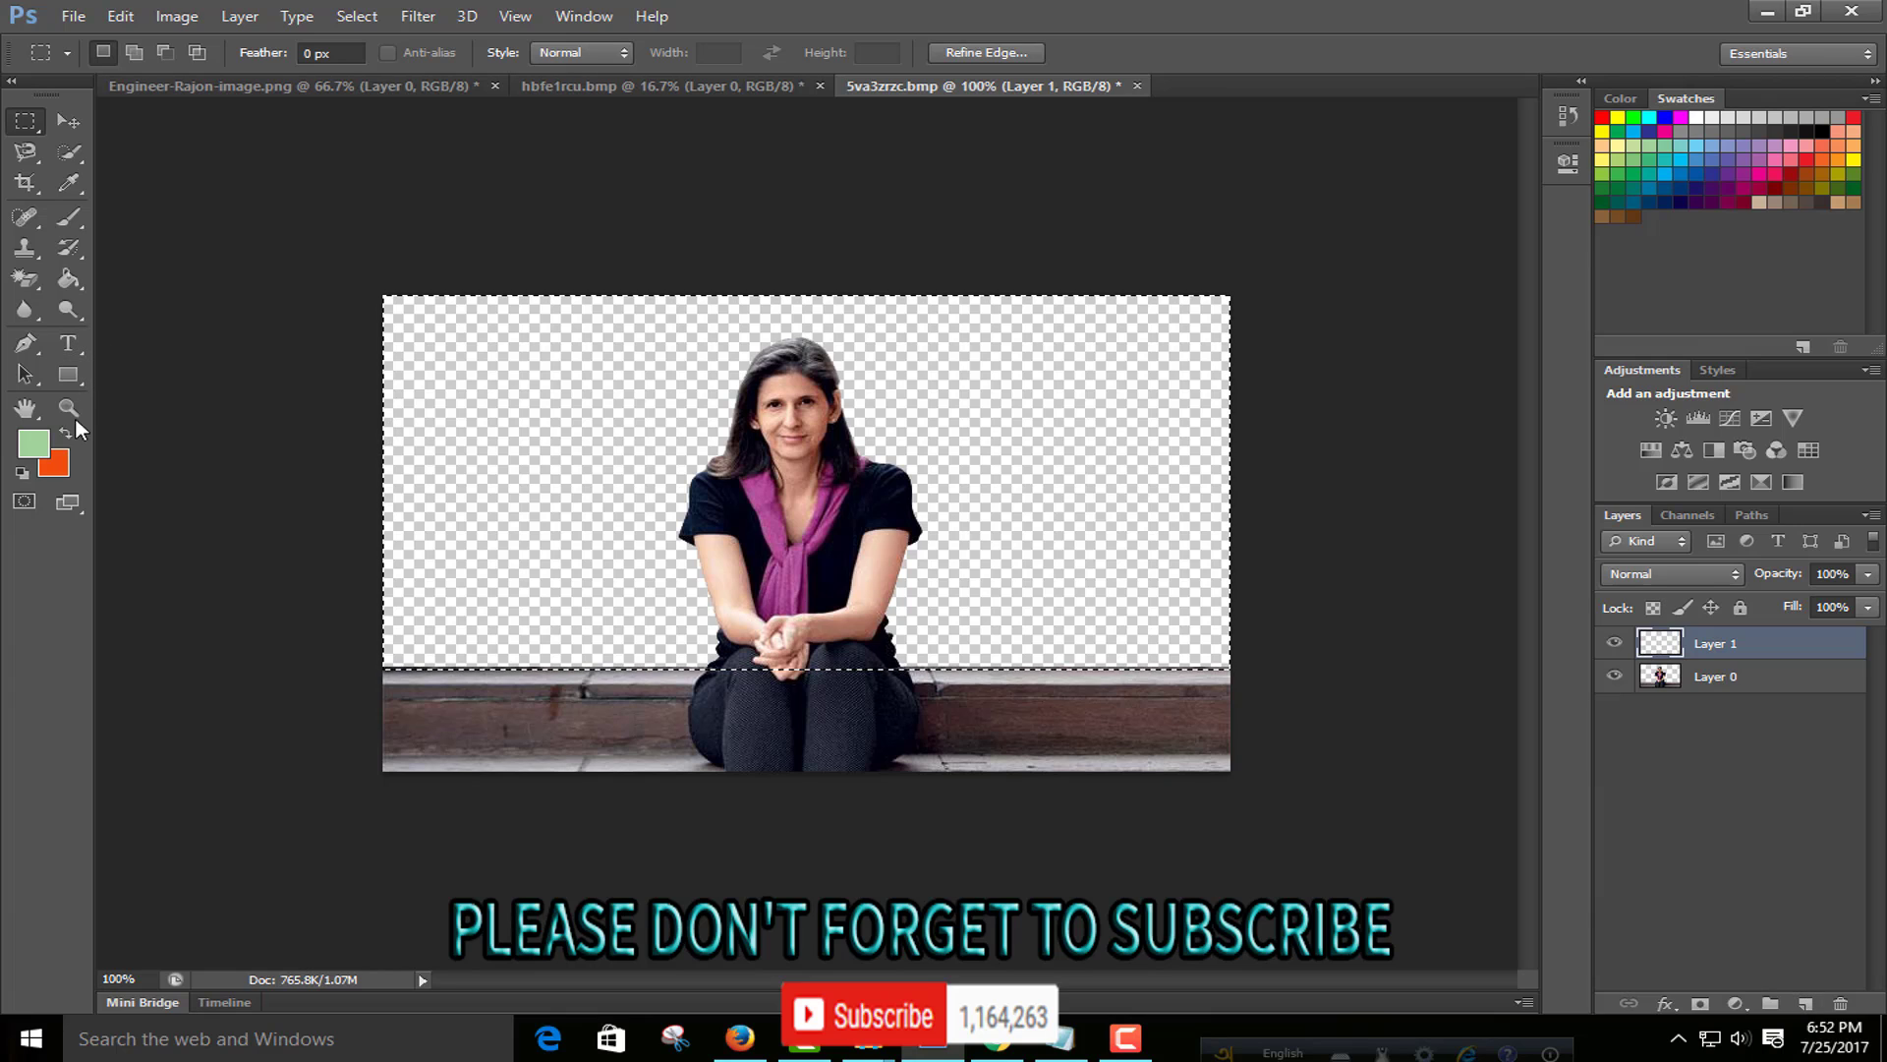
pyautogui.click(69, 278)
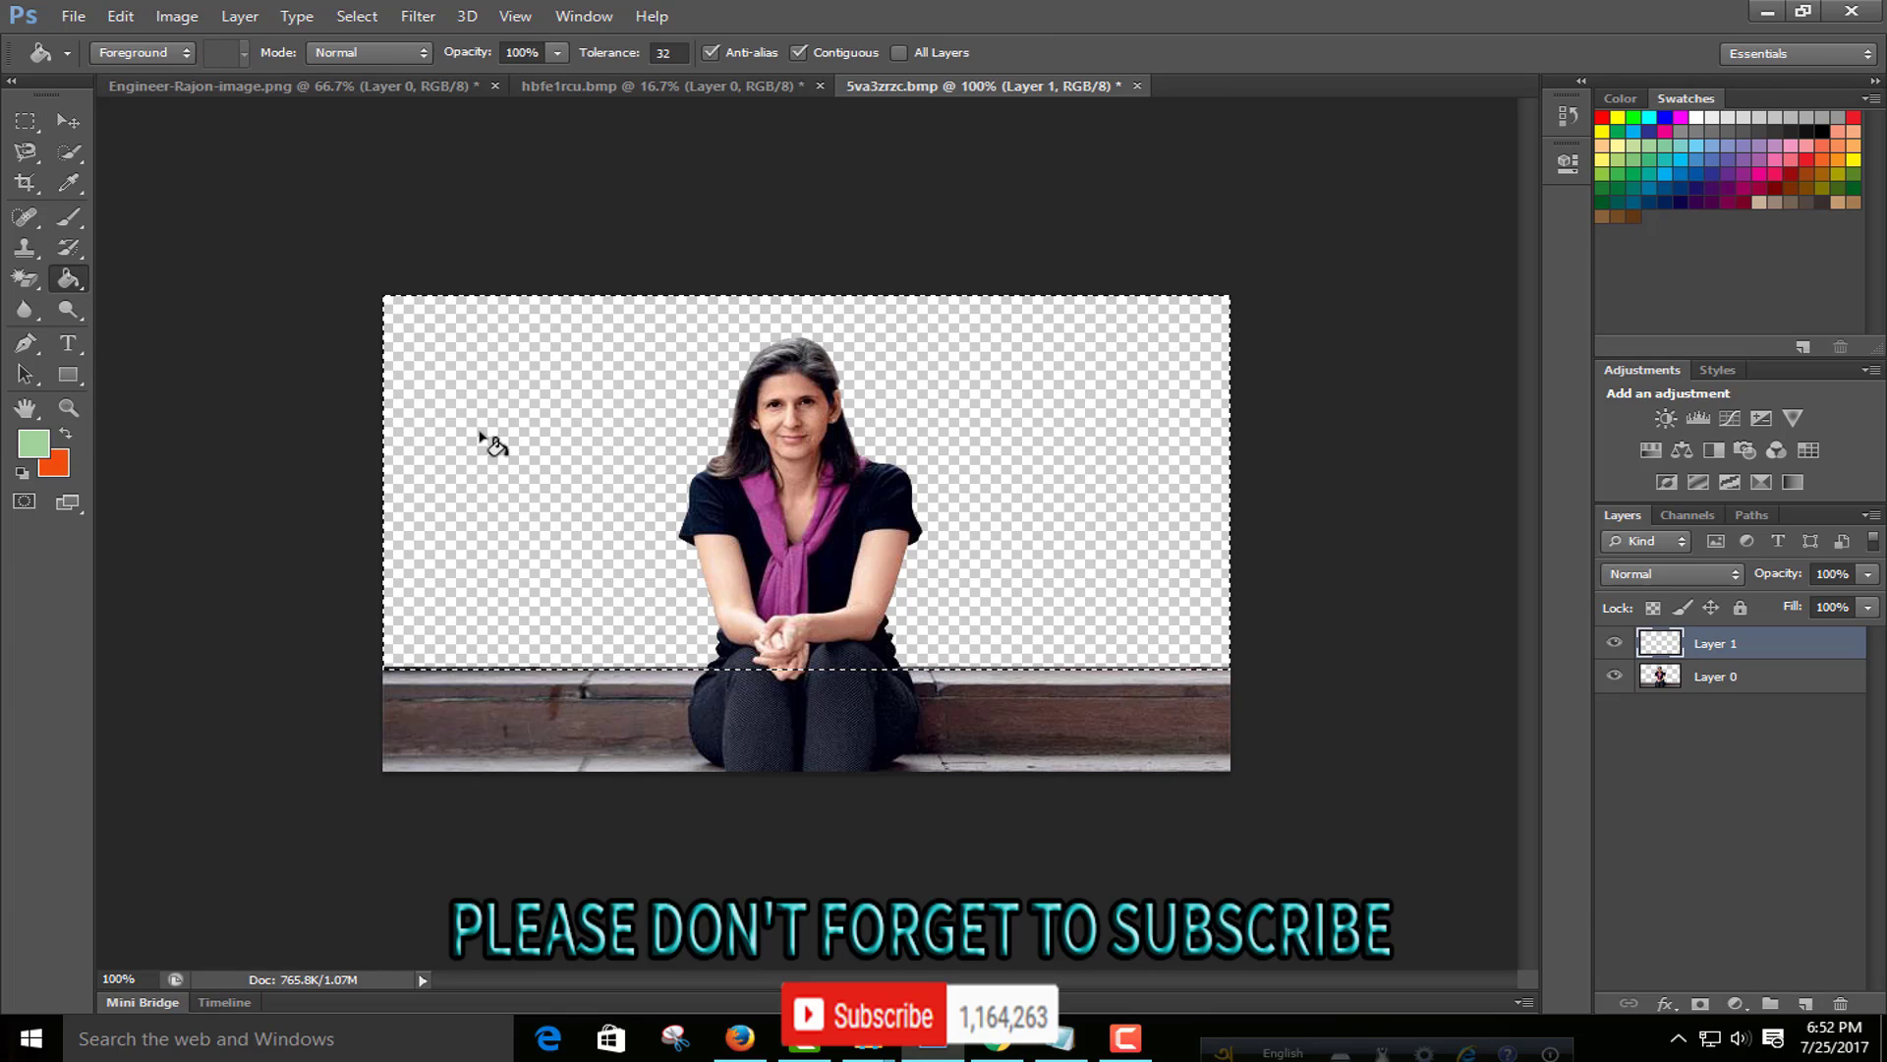
pyautogui.click(485, 443)
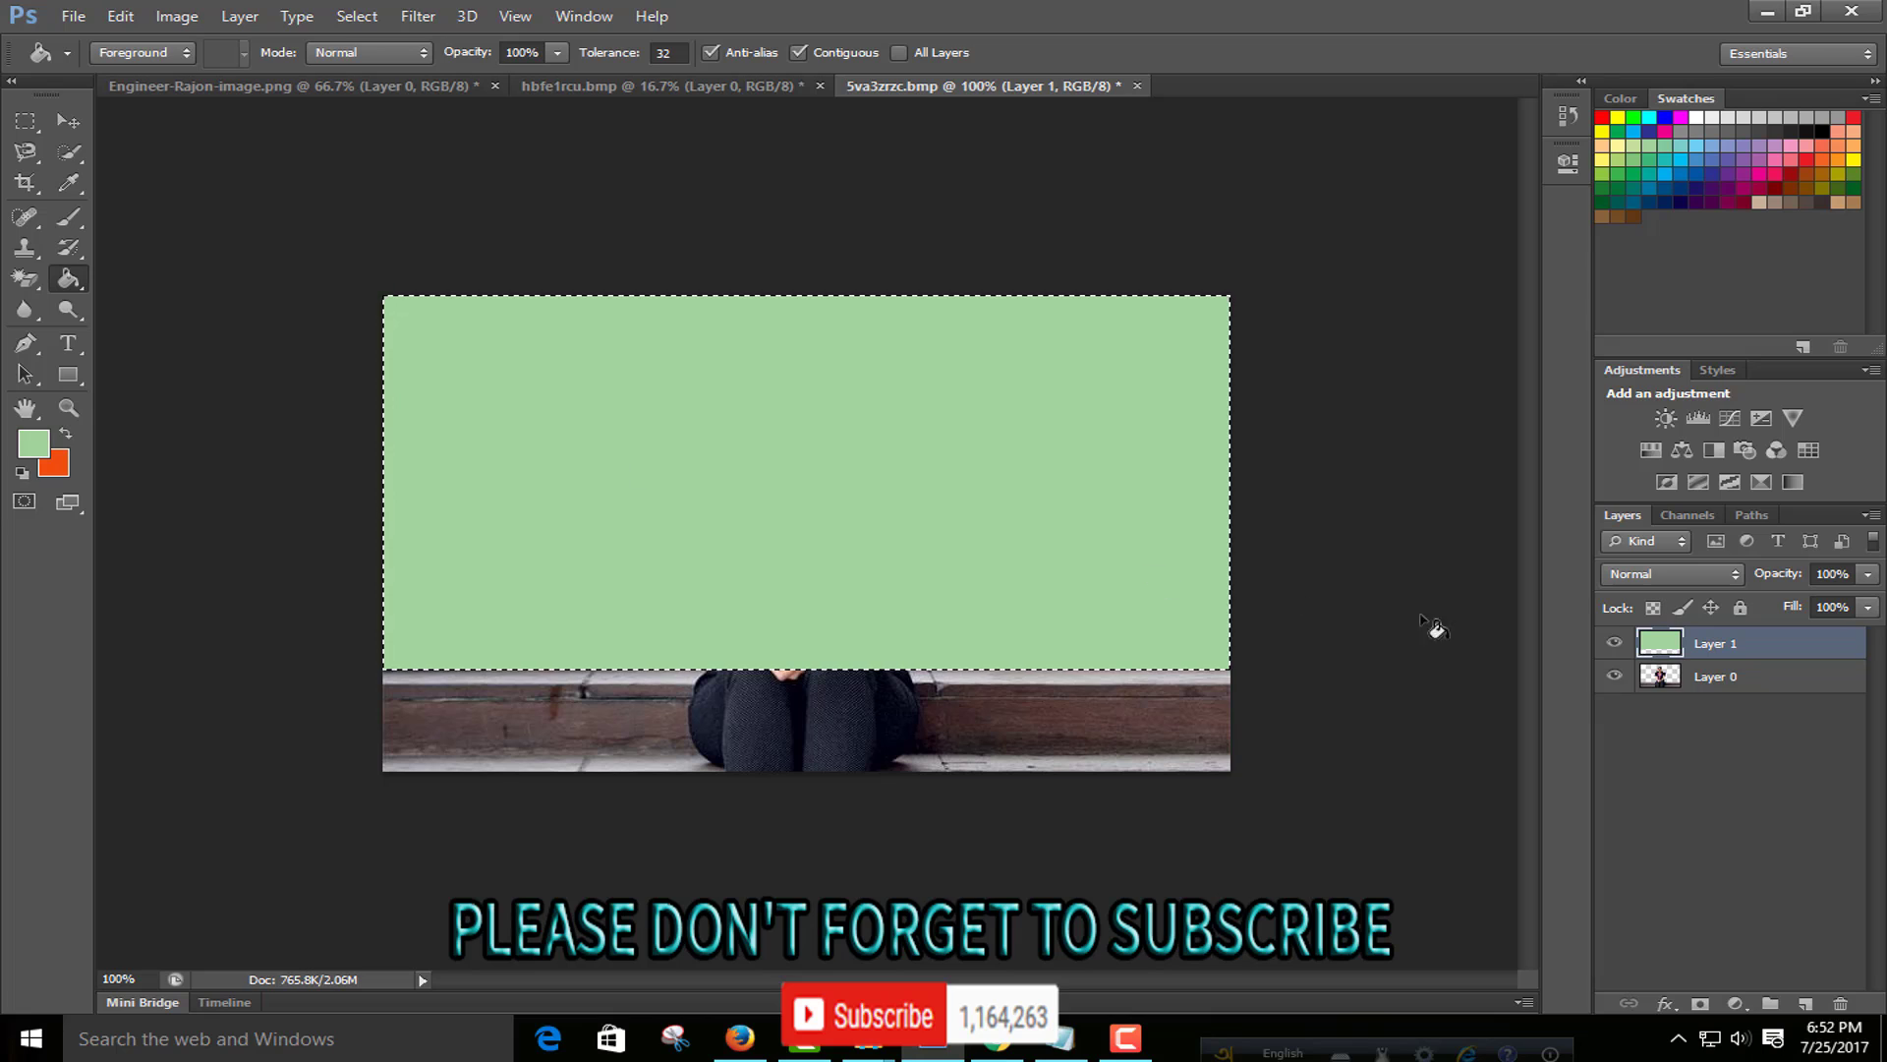
# Step: Place the green Layer 1 beneath the woman's Layer 0 and clear the selection
pyautogui.moveTo(1695, 653); pyautogui.dragTo(1699, 696)
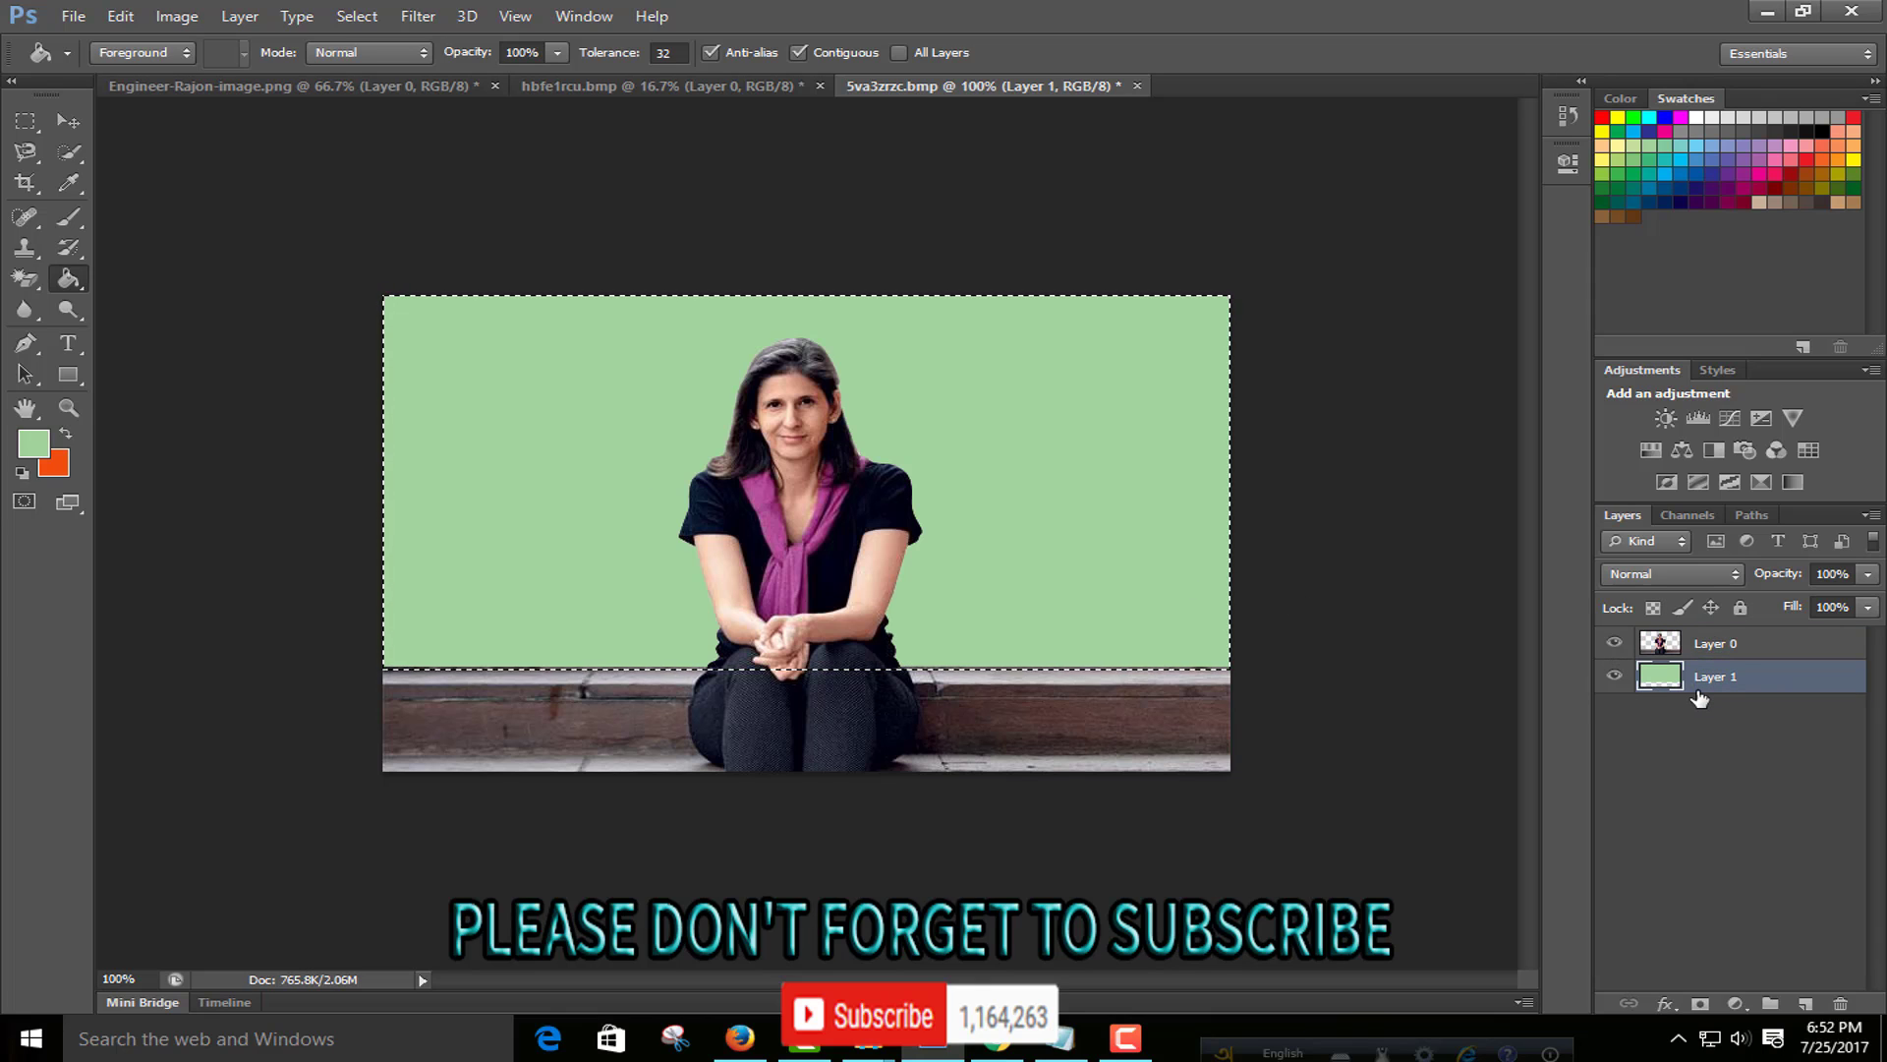
pyautogui.click(68, 120)
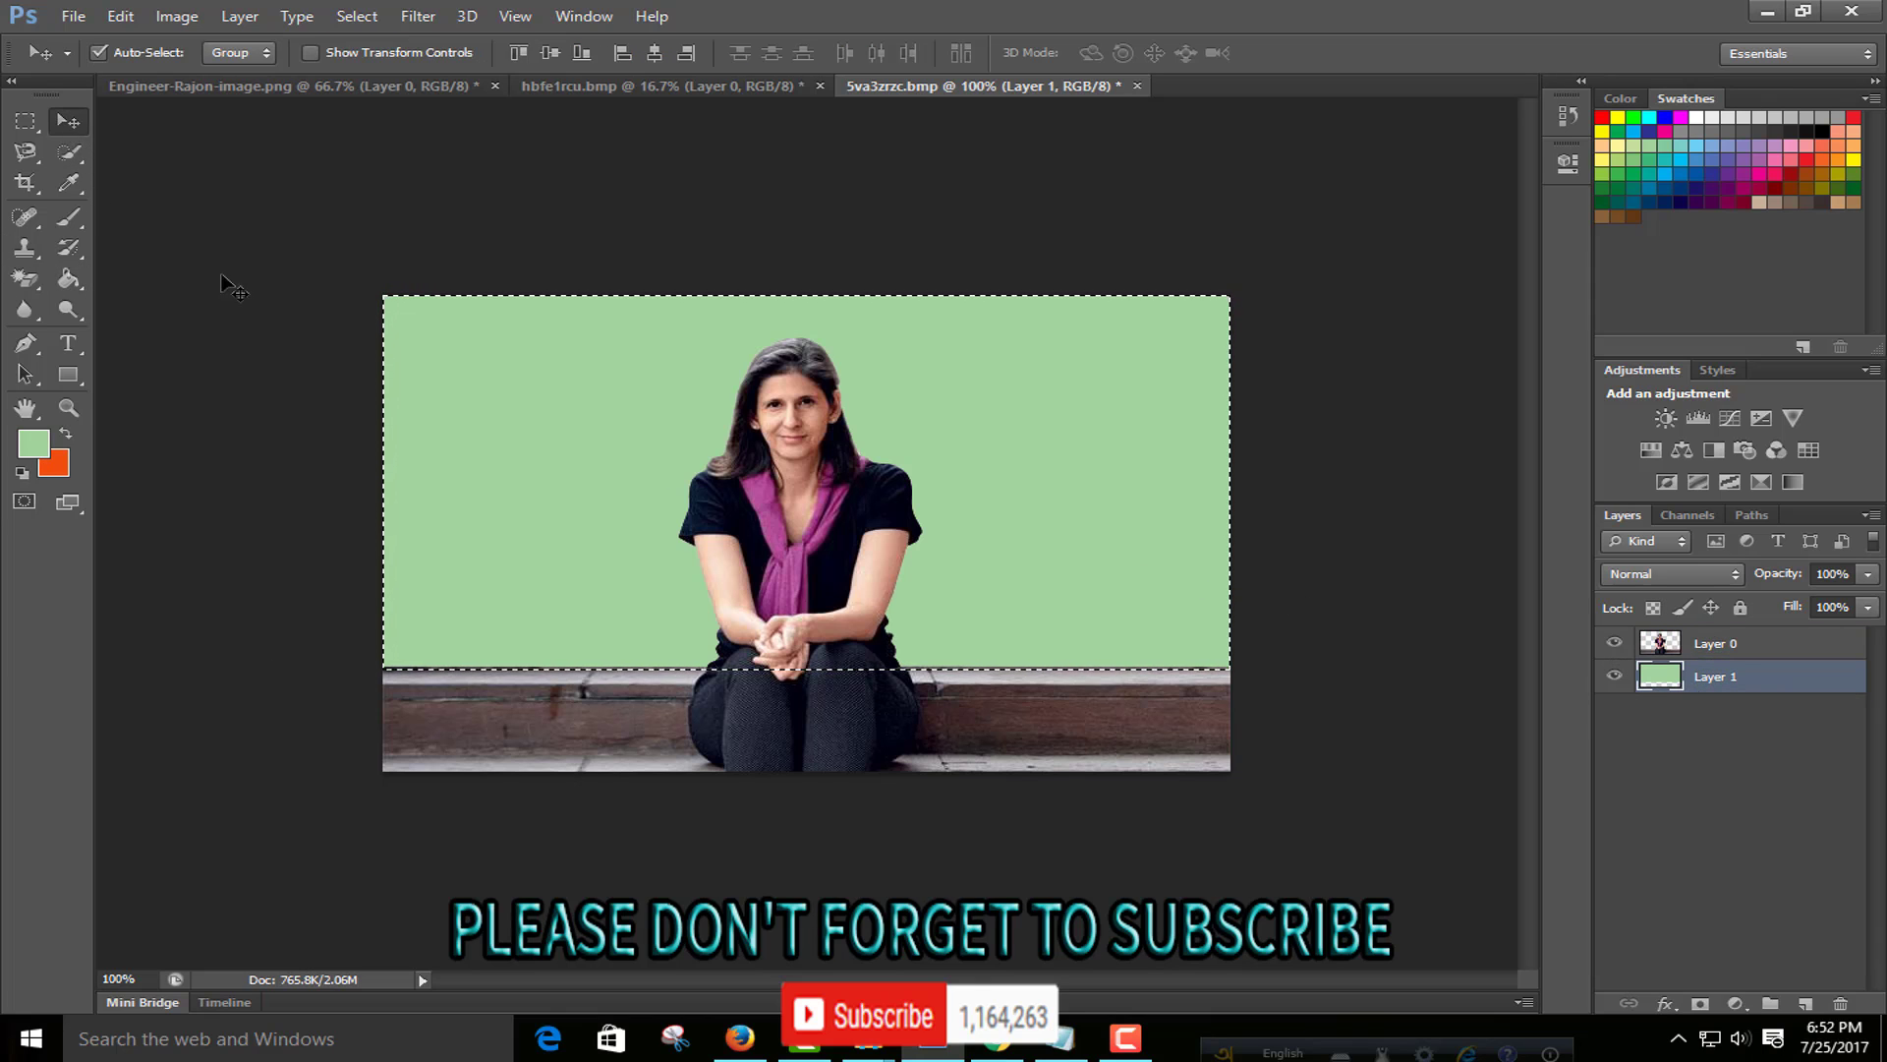
pyautogui.click(578, 588)
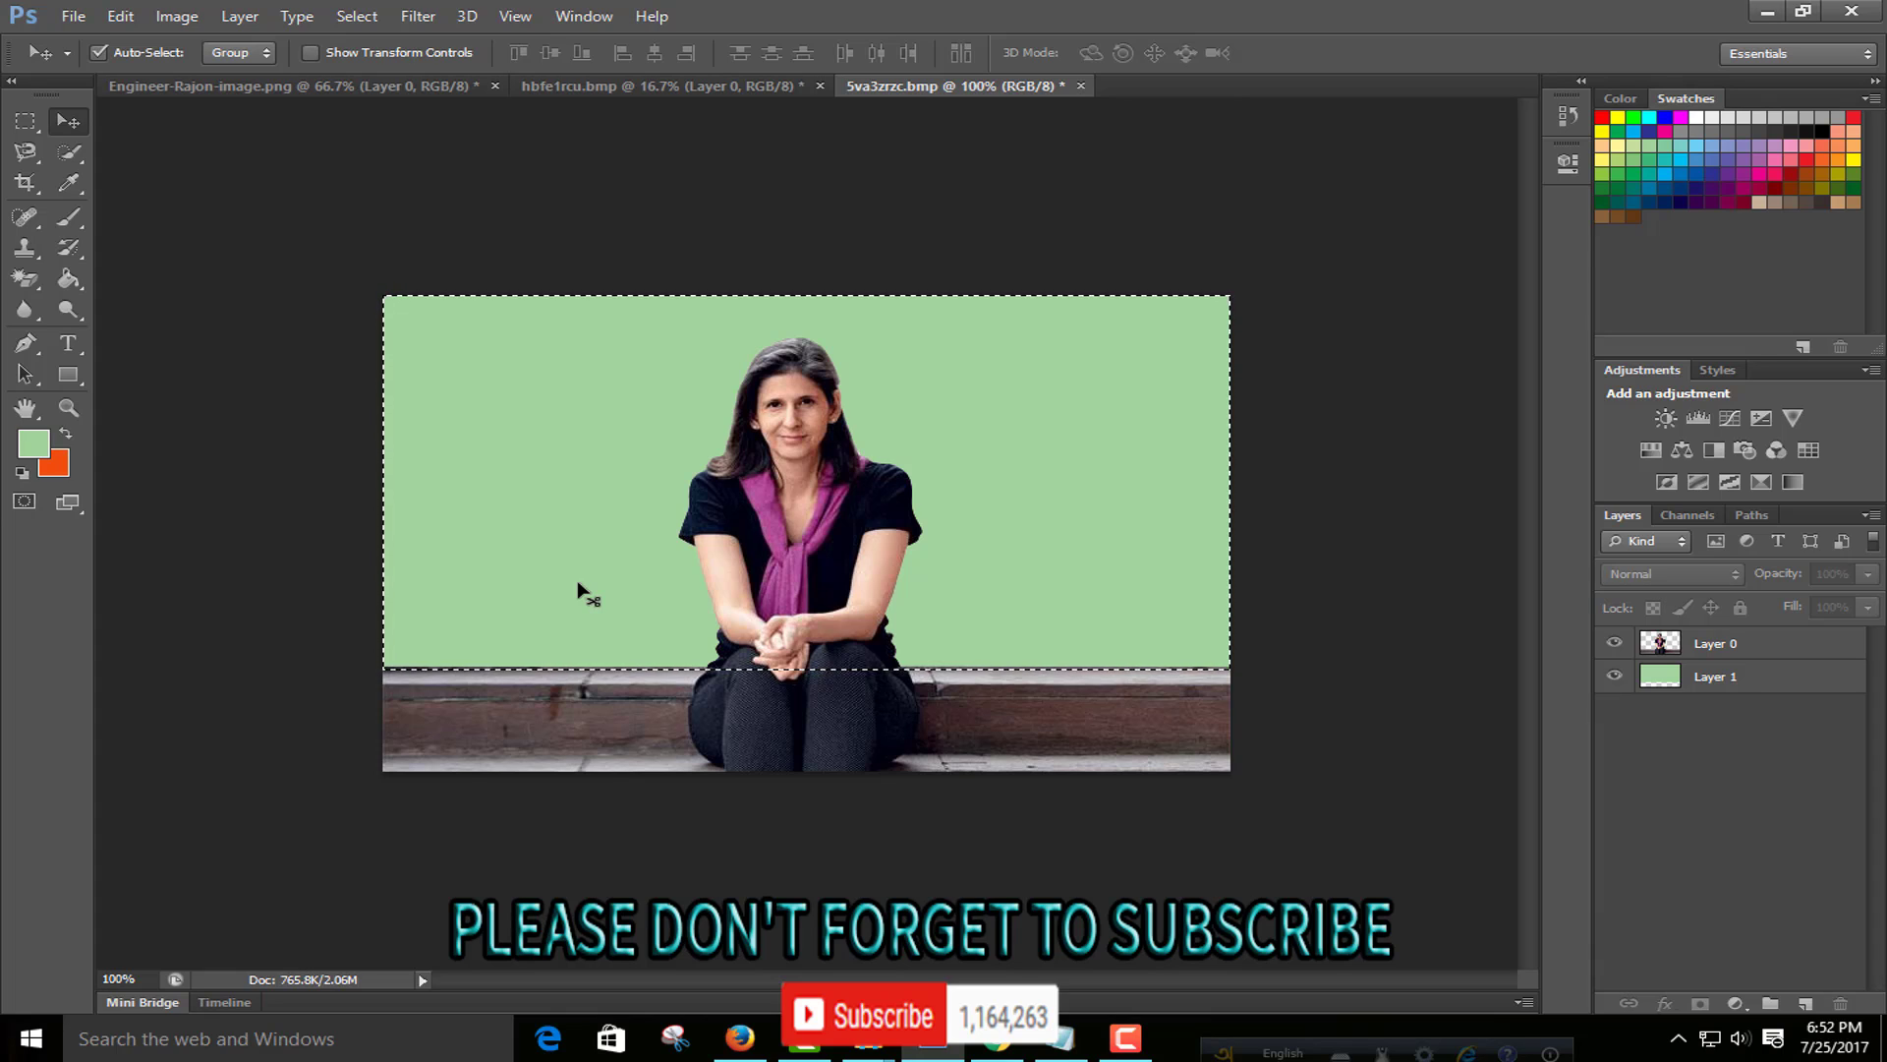
pyautogui.hotkey('ctrl', 'd')
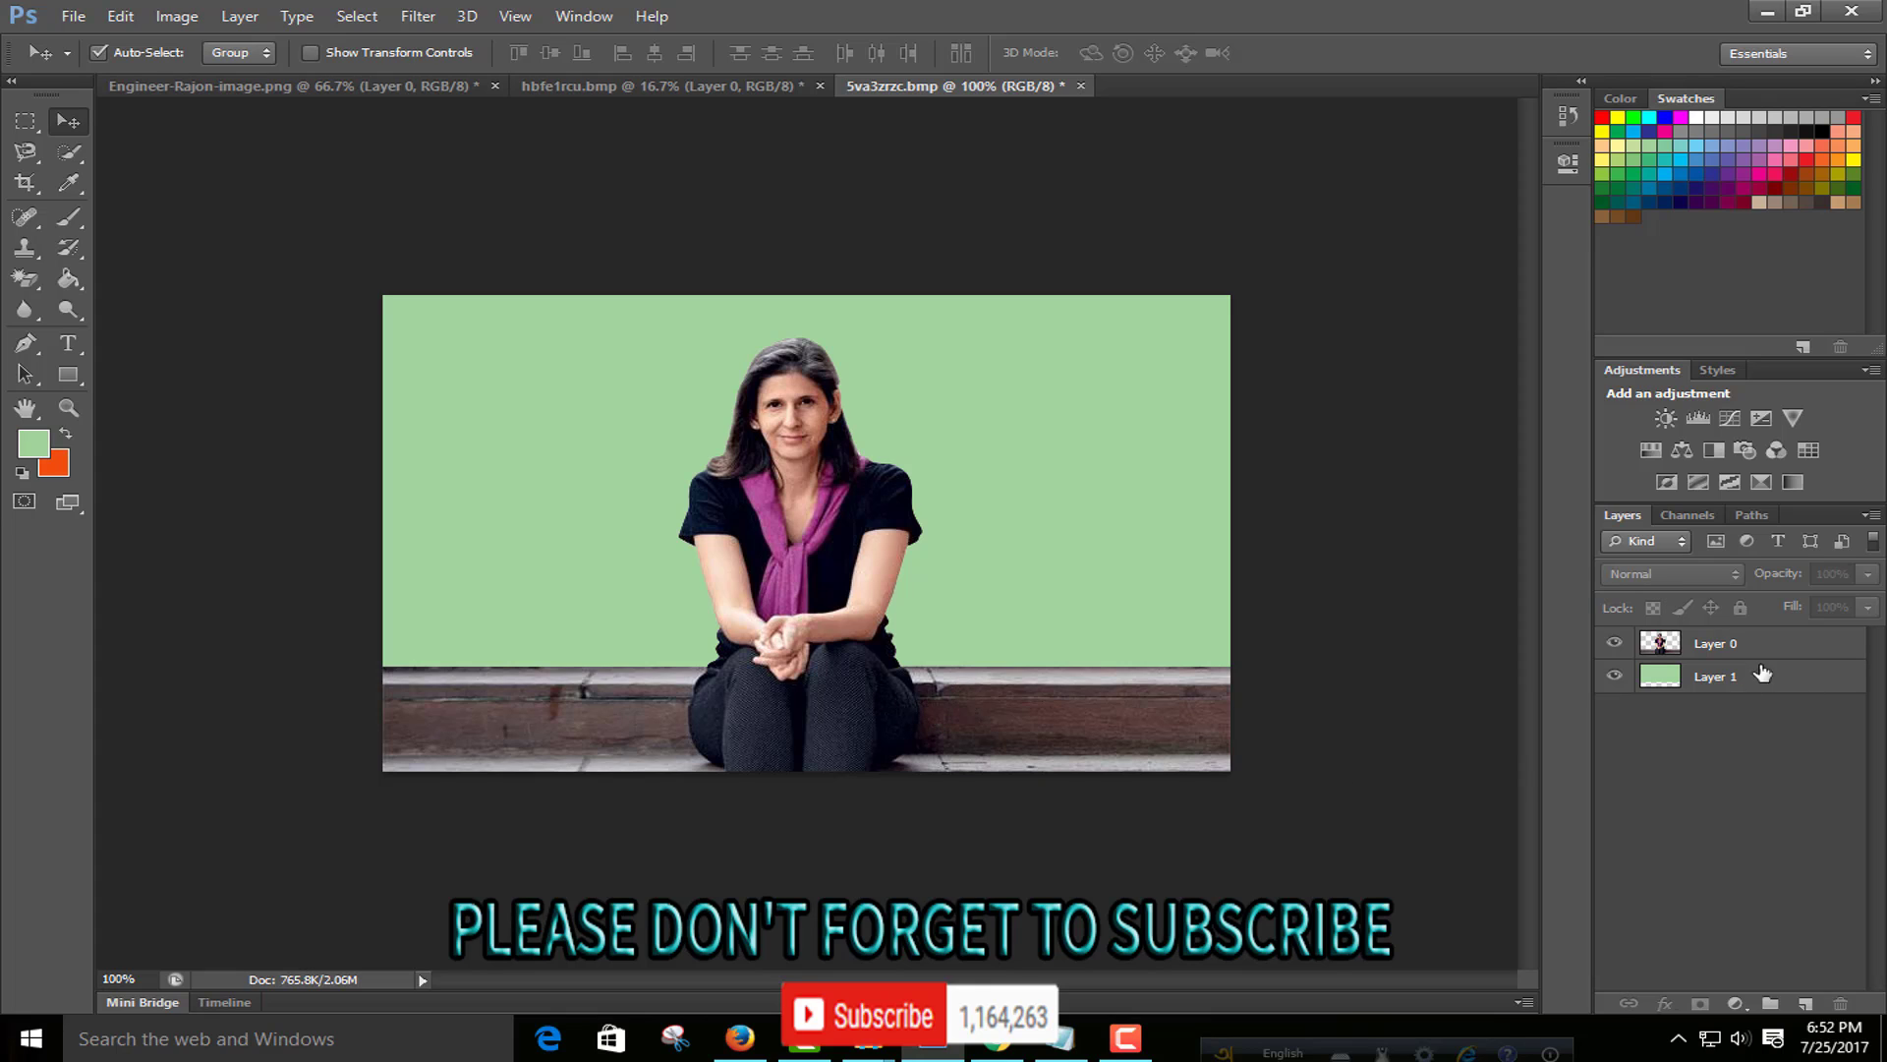
pyautogui.moveTo(1691, 691)
pyautogui.mouseDown()
pyautogui.moveTo(1691, 637)
pyautogui.moveTo(1676, 710)
pyautogui.mouseUp()
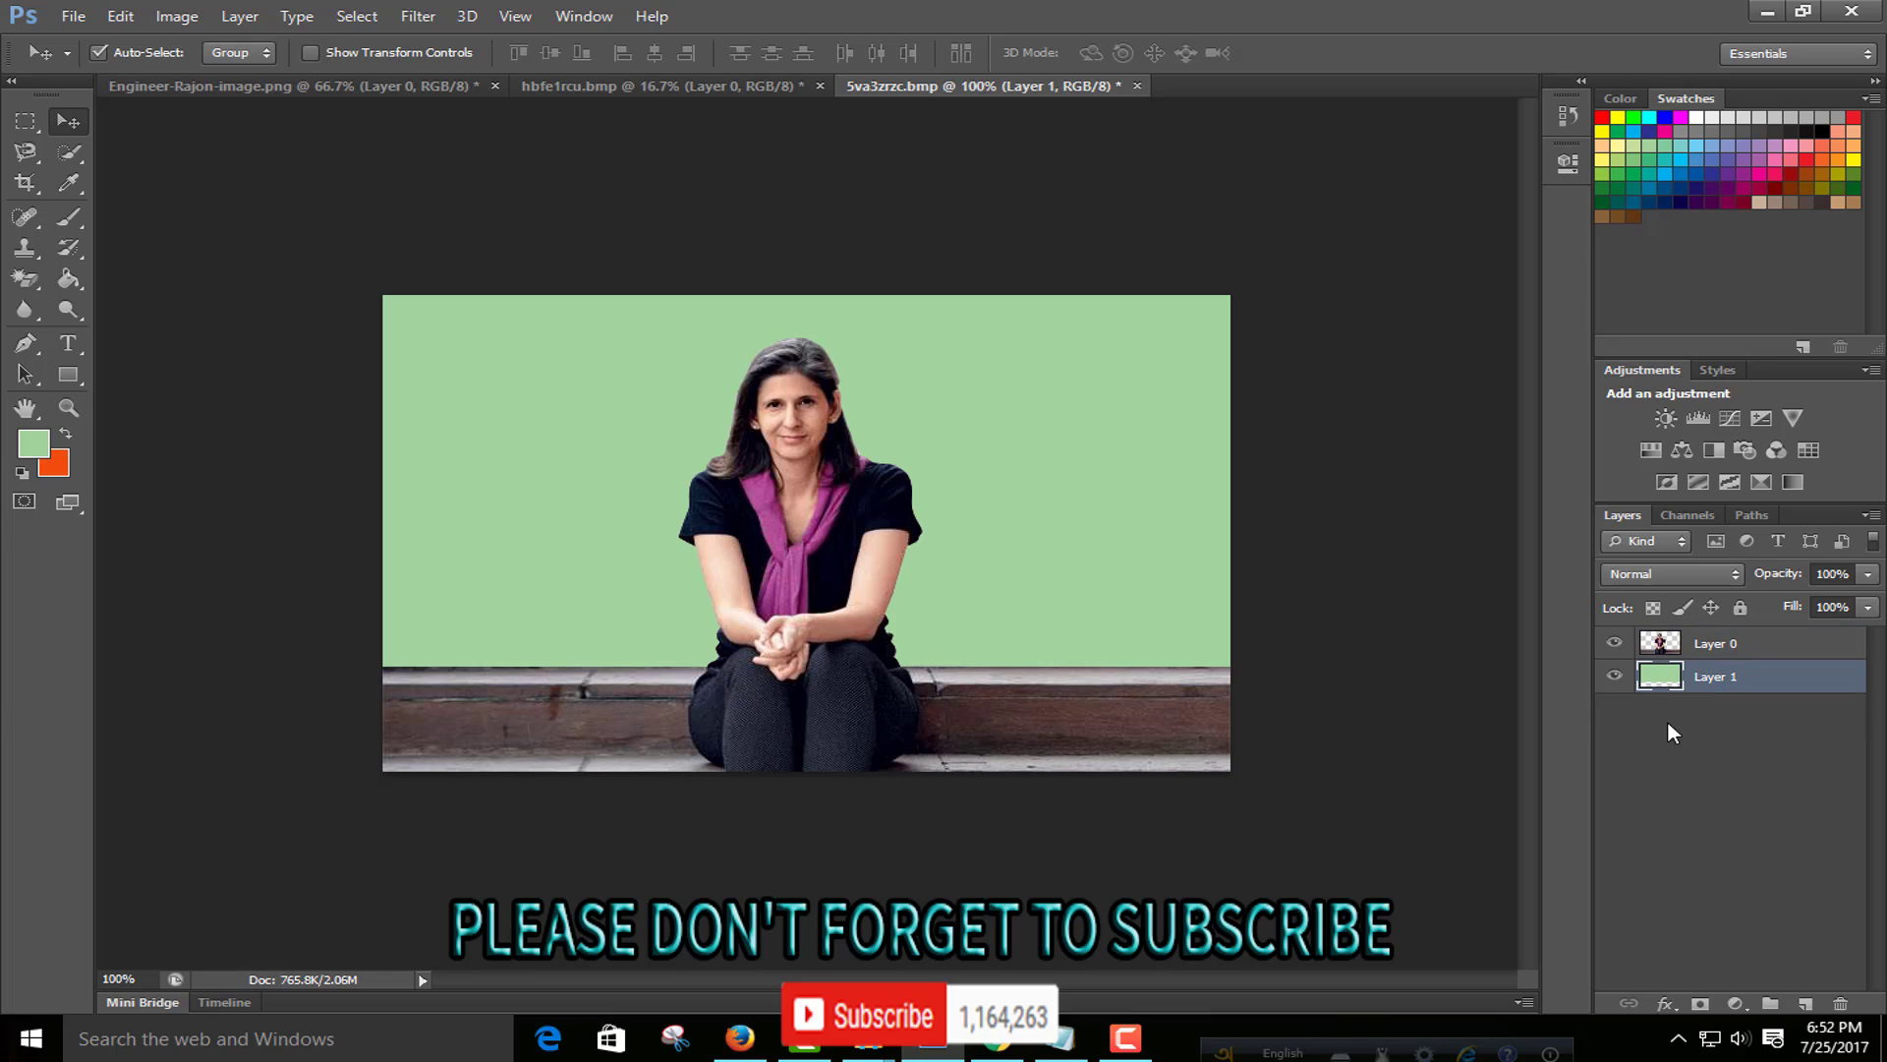
# Step: Deselect the green layer, show the Channels panel, and minimize Photoshop to reveal Firefox
pyautogui.click(1410, 480)
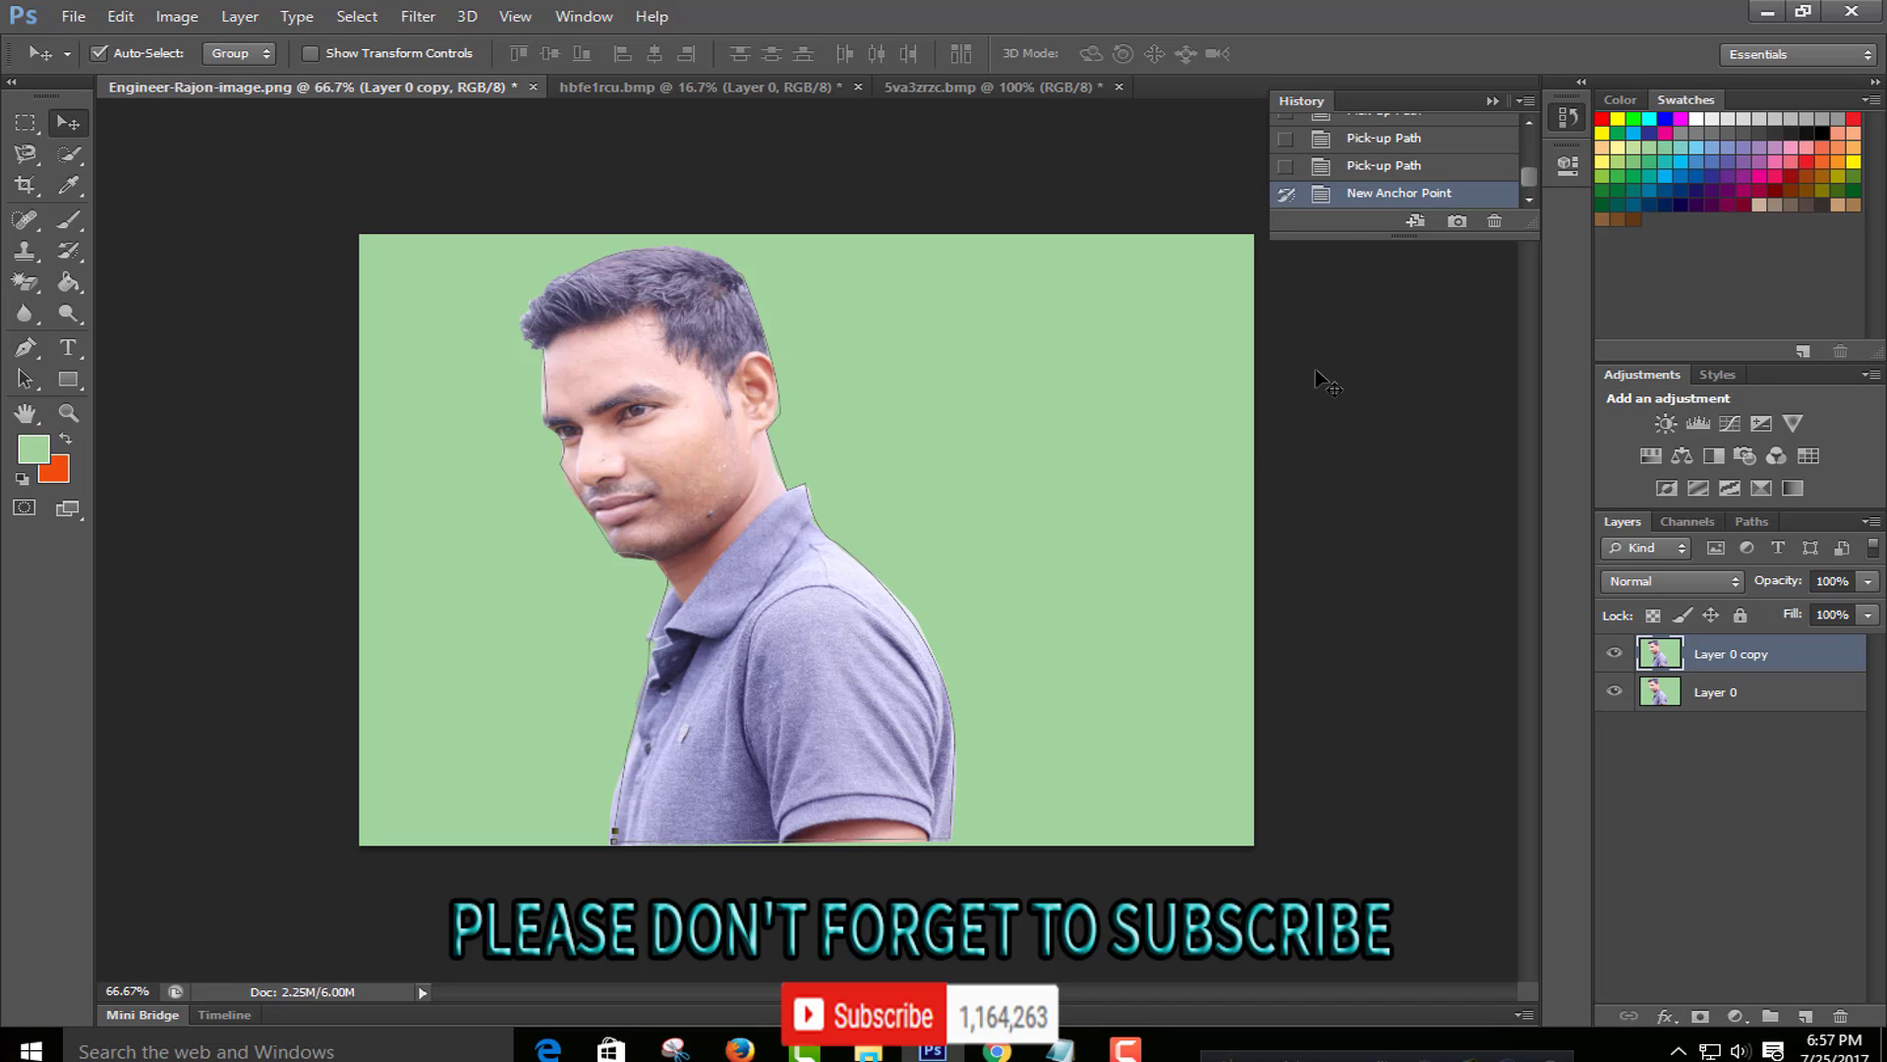
pyautogui.click(1694, 523)
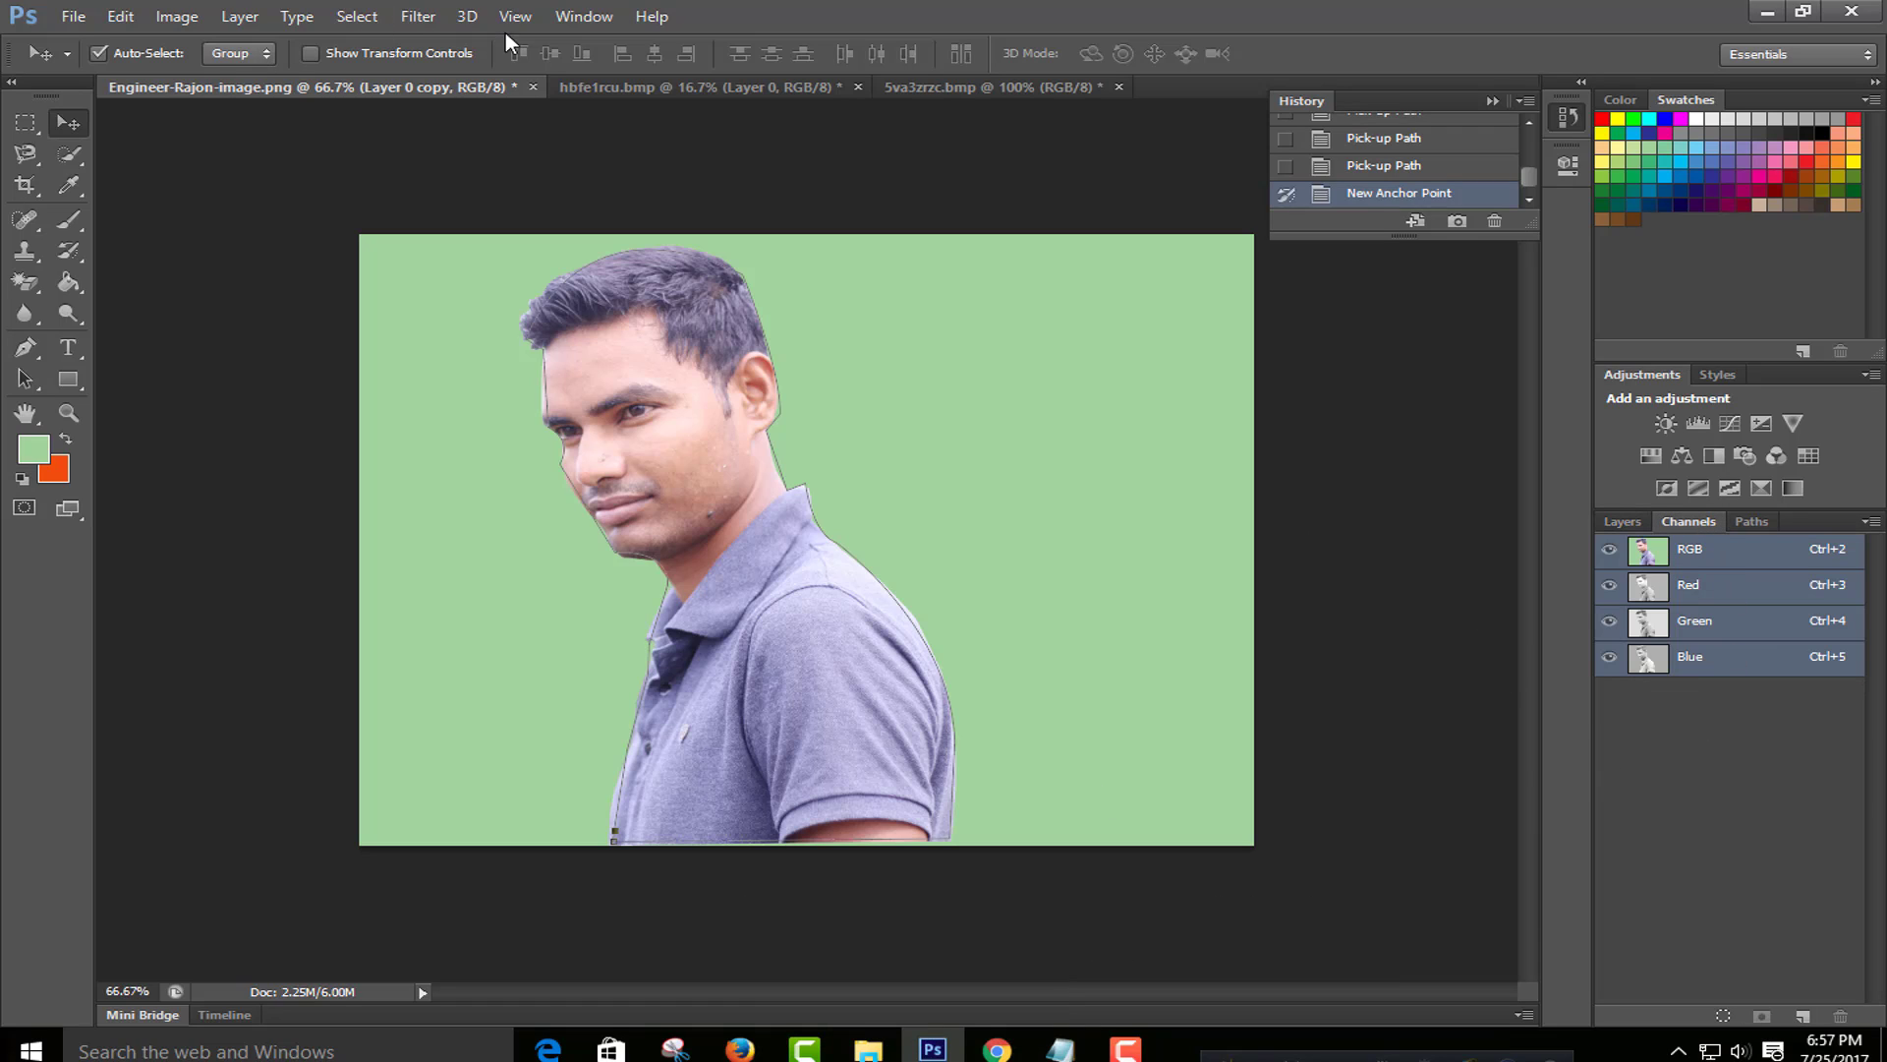
pyautogui.click(1766, 13)
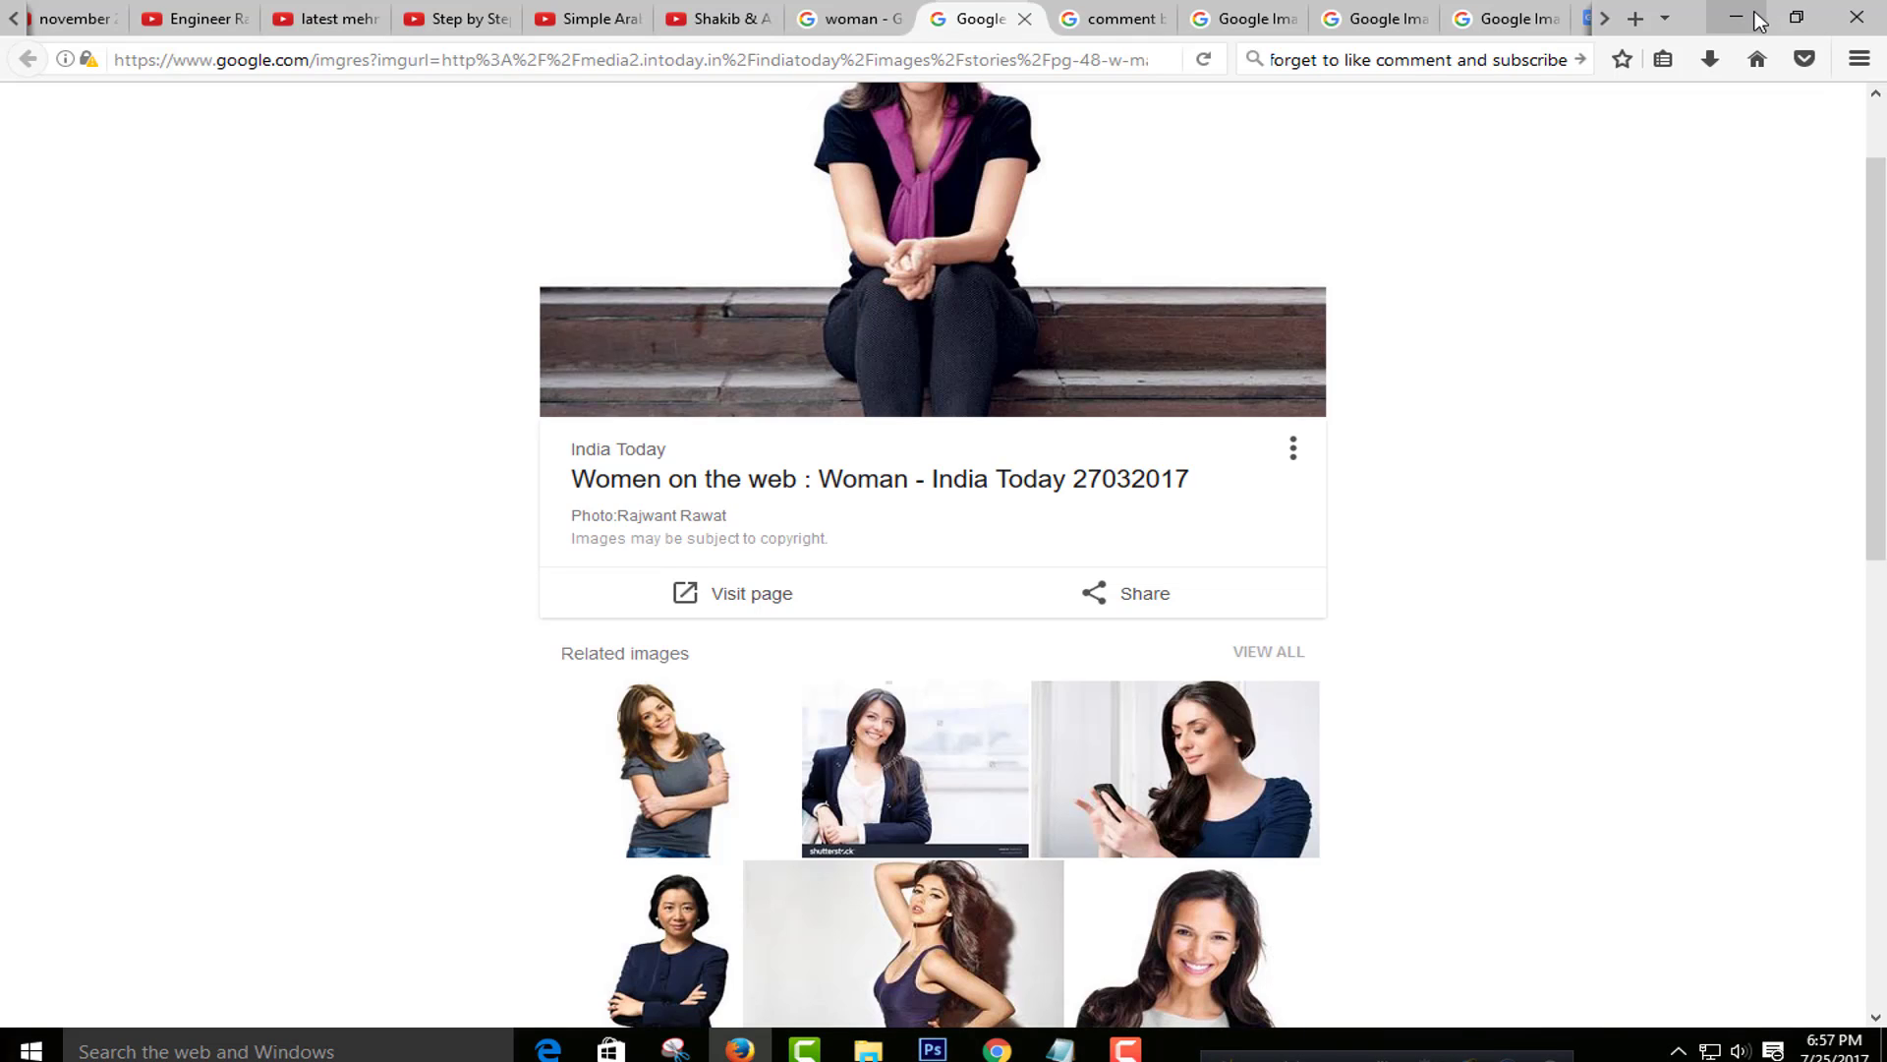
# Step: Minimize the Firefox window to reveal the Windows desktop icons
pyautogui.click(1735, 16)
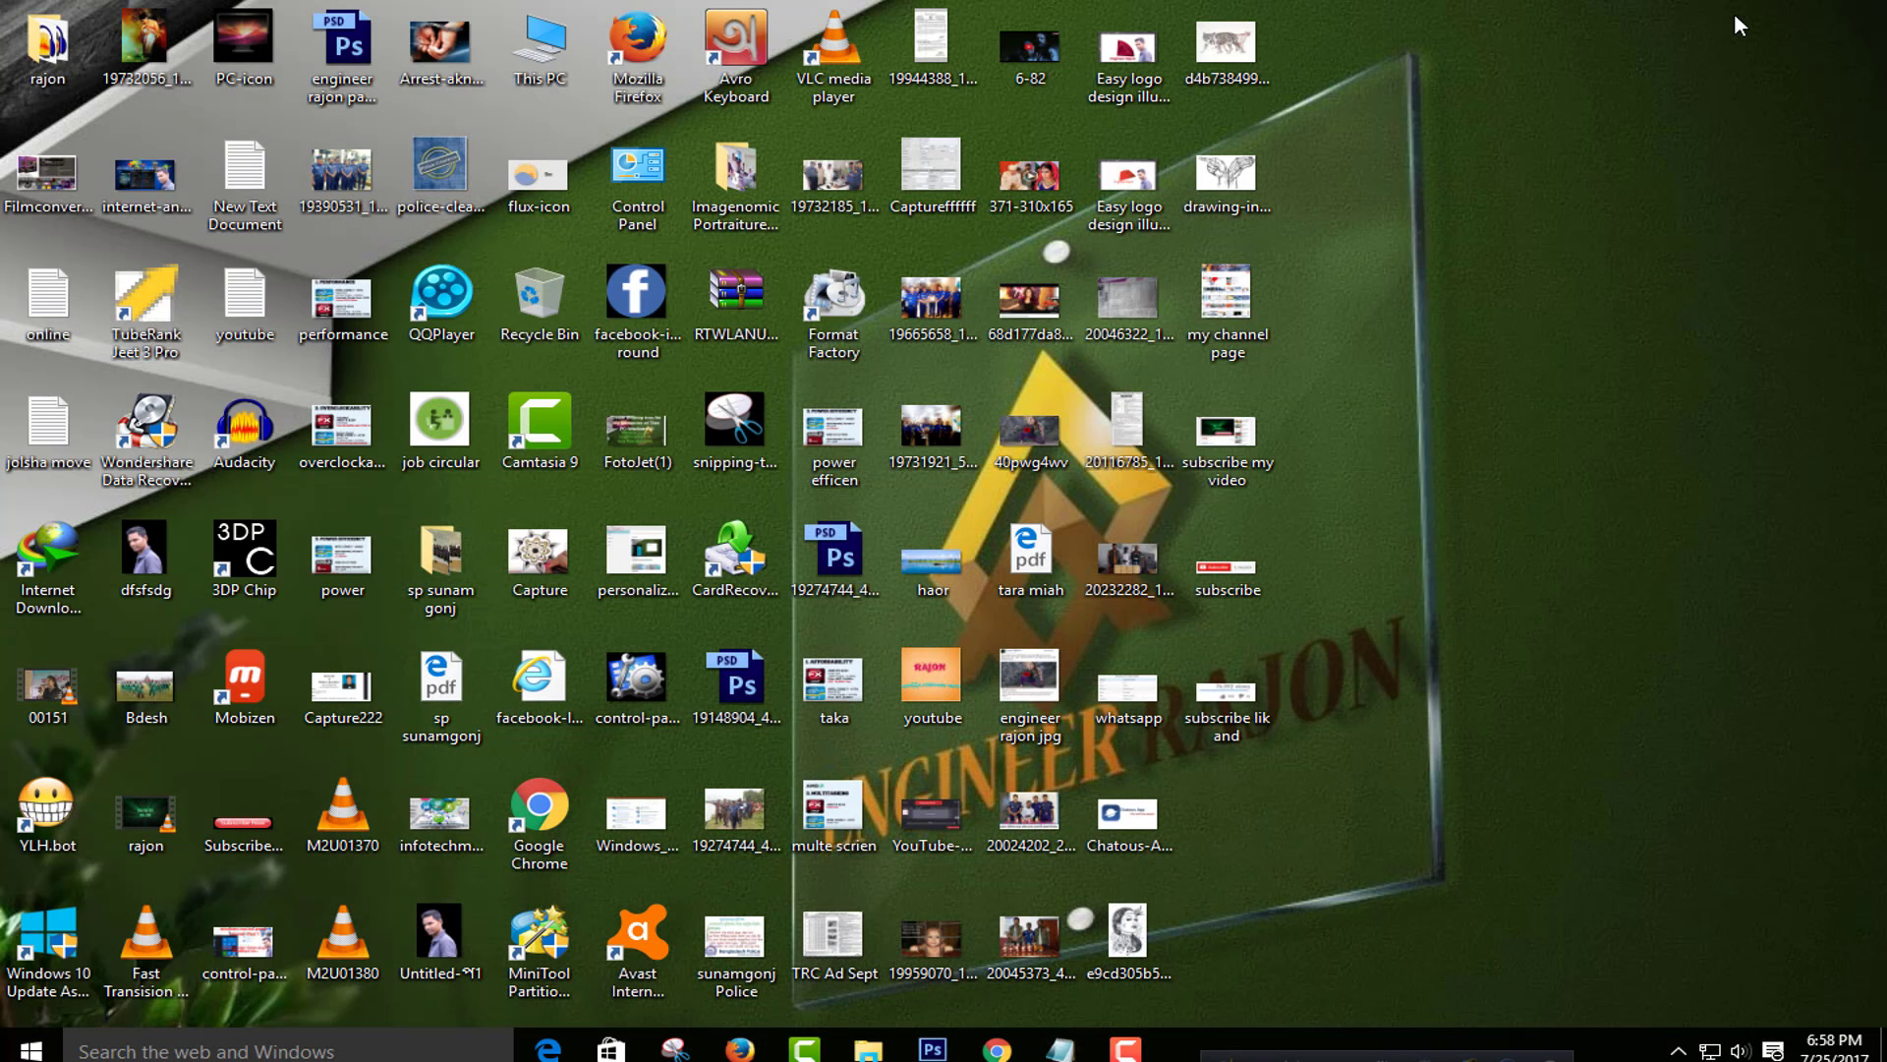